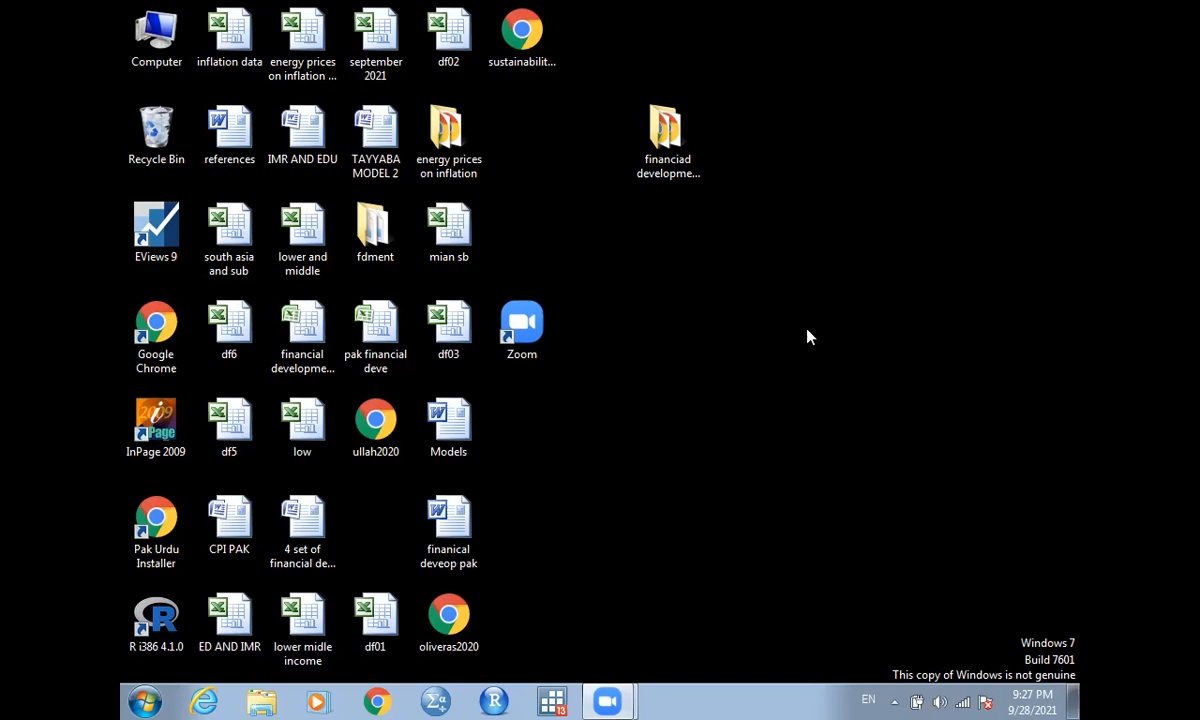
Open the paper "pak co2 fd" from the "financiad development nardl" folder on the desktop
{"action": "left_click", "coordinate": [675, 157]}
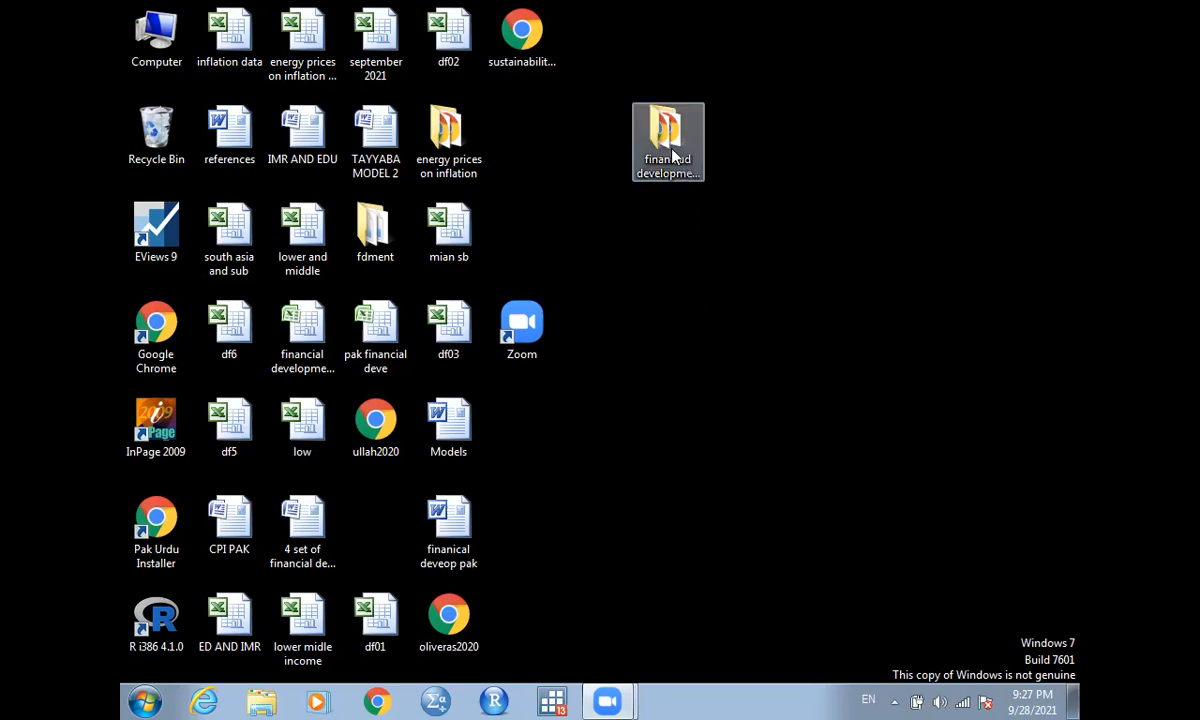
{"action": "double_click", "coordinate": [675, 157]}
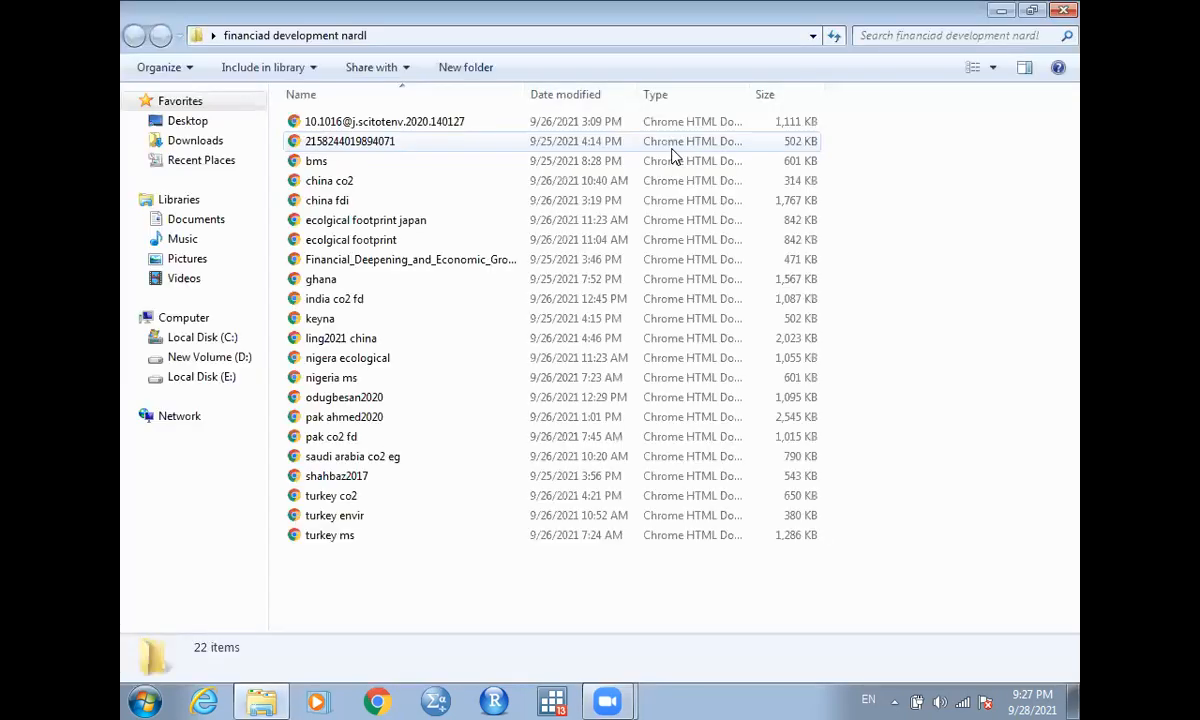
{"action": "double_click", "coordinate": [383, 441]}
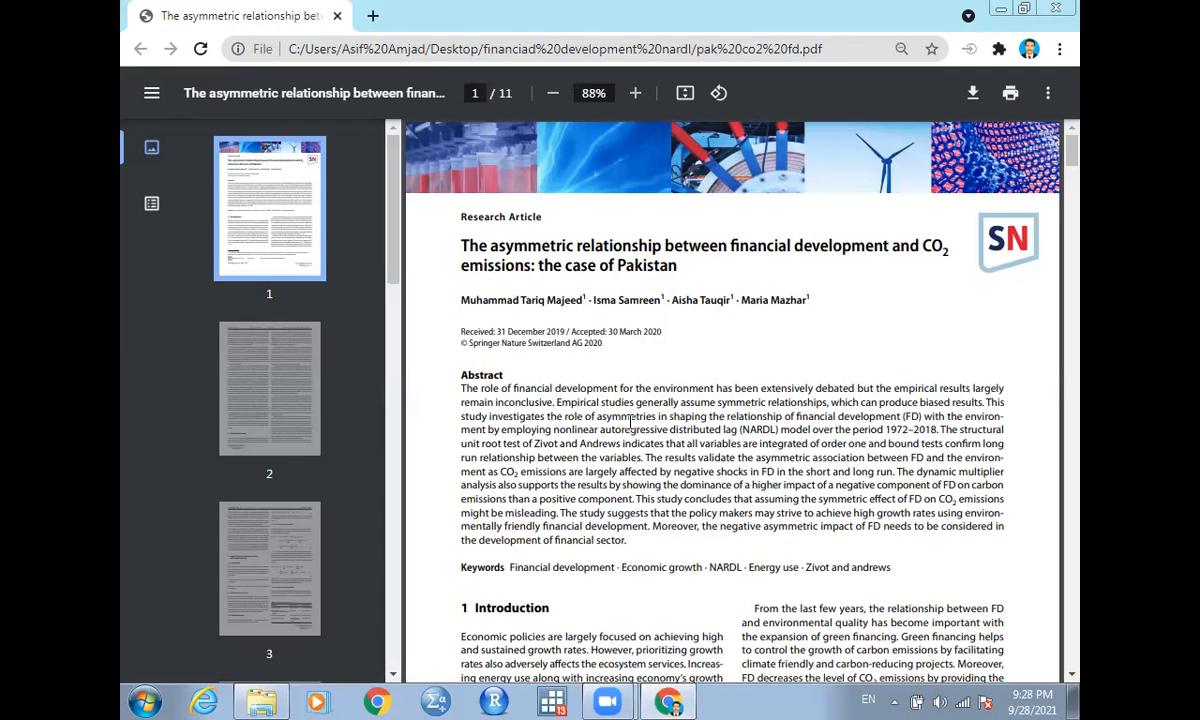
Review the paper's hypothesis, data sources, Table 1 variables and the ARDL model specification on page 3
{"action": "scroll", "coordinate": [630, 421], "scroll_direction": "down", "scroll_amount": 15}
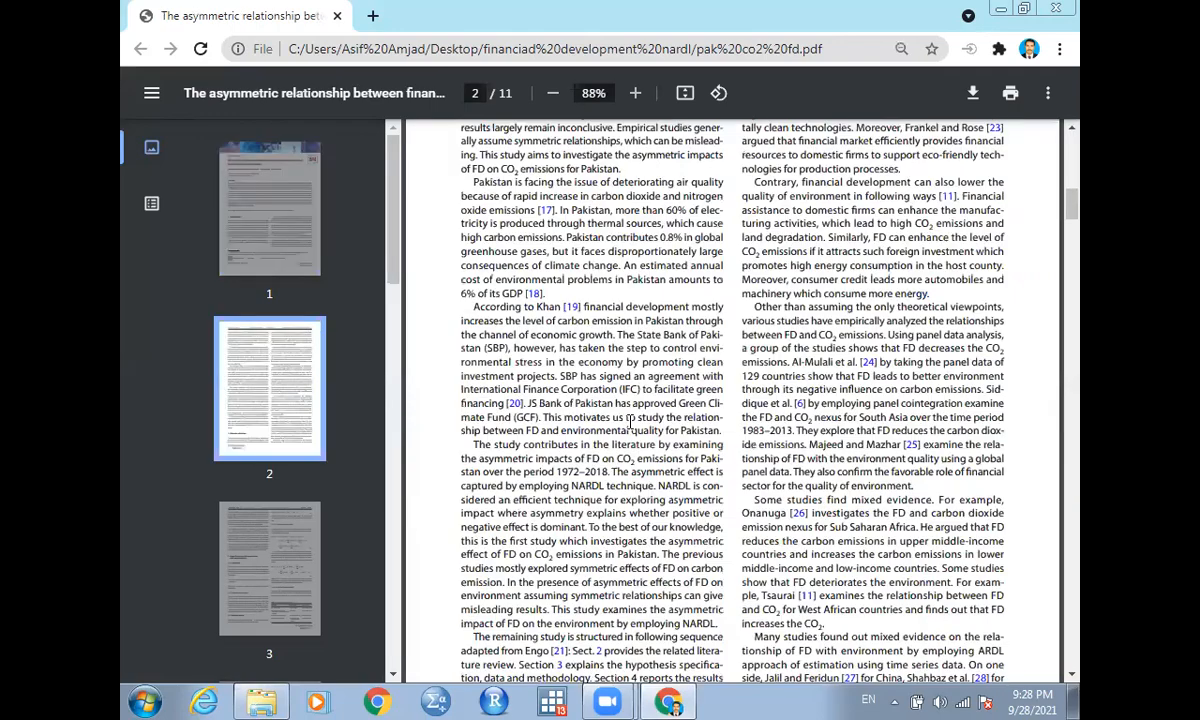
{"action": "scroll", "coordinate": [630, 421], "scroll_direction": "down", "scroll_amount": 5}
{"action": "scroll", "coordinate": [630, 421], "scroll_direction": "up", "scroll_amount": 5}
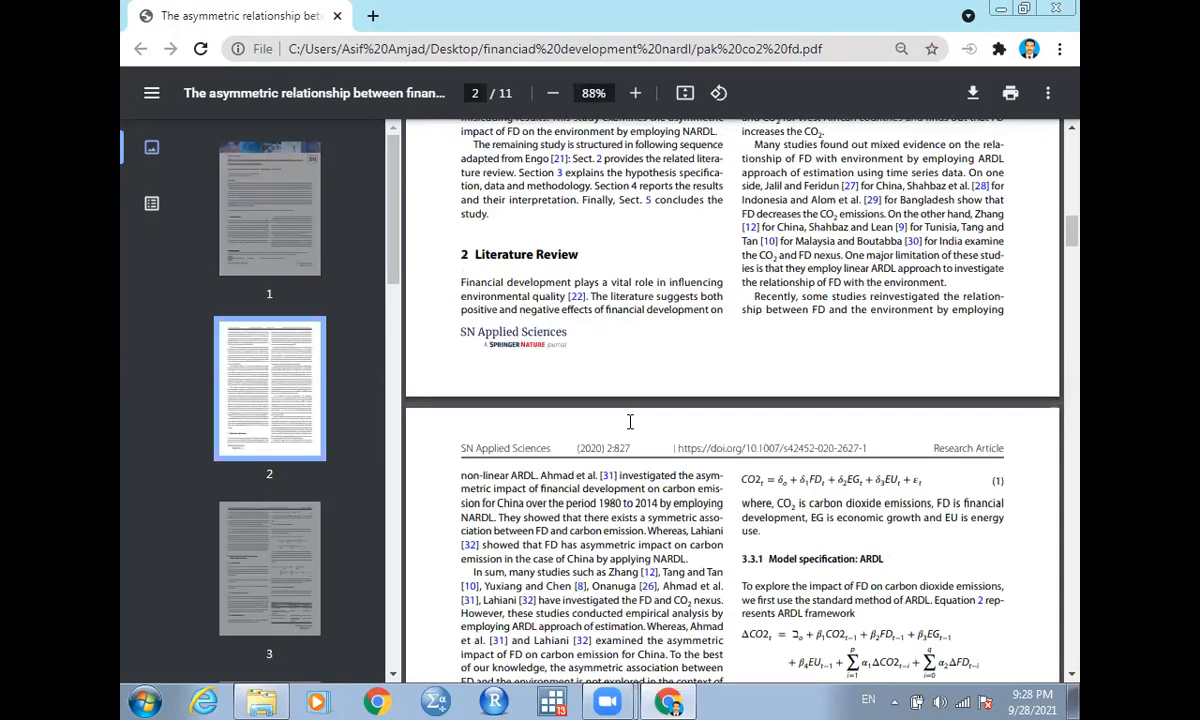
{"action": "scroll", "coordinate": [630, 421], "scroll_direction": "down", "scroll_amount": 5}
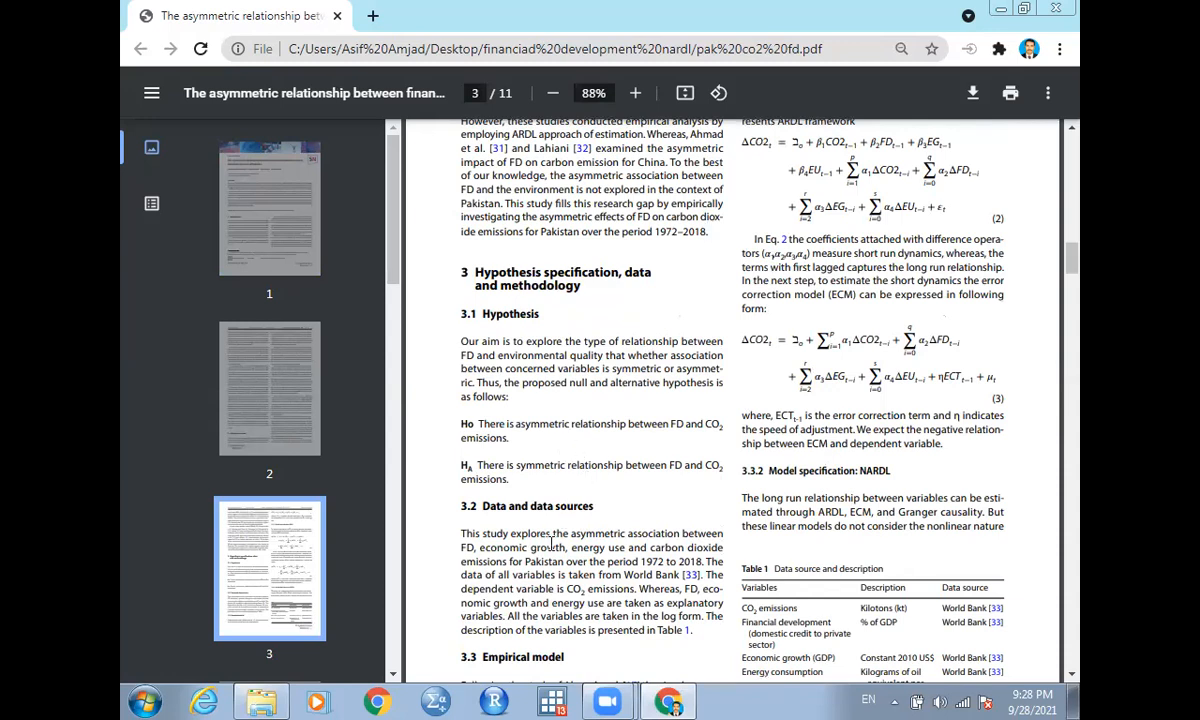
{"action": "scroll", "coordinate": [543, 560], "scroll_direction": "down", "scroll_amount": 1}
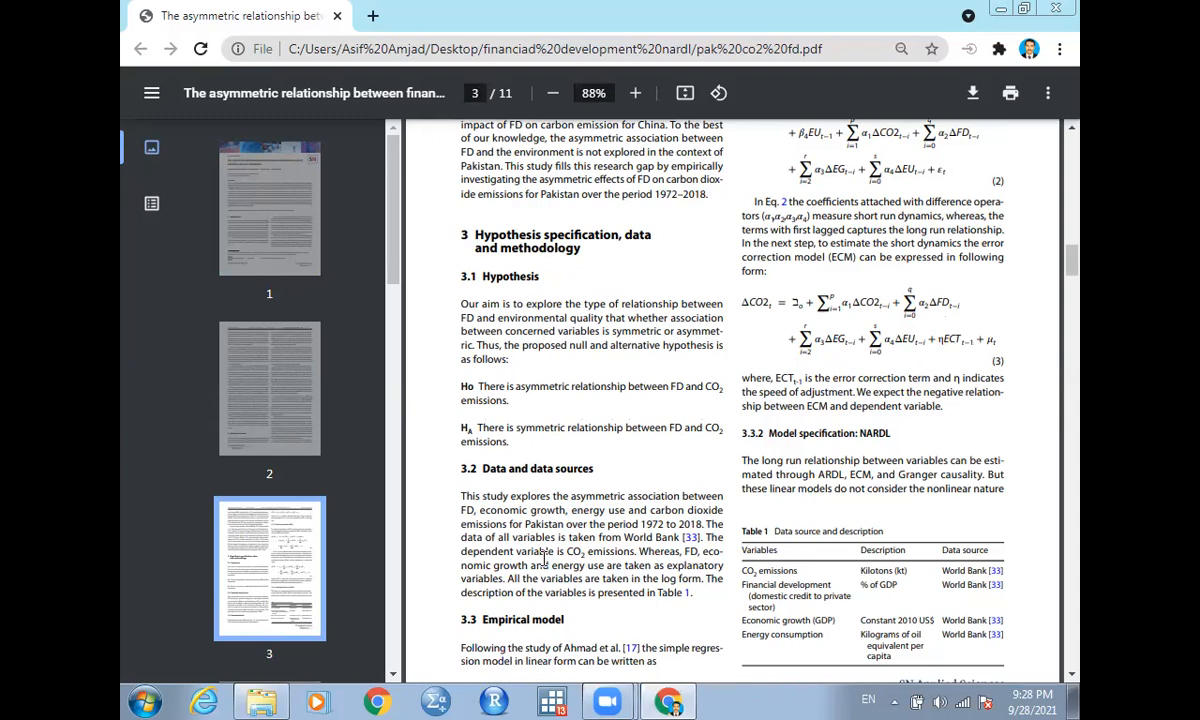
{"action": "scroll", "coordinate": [544, 560], "scroll_direction": "down", "scroll_amount": 1}
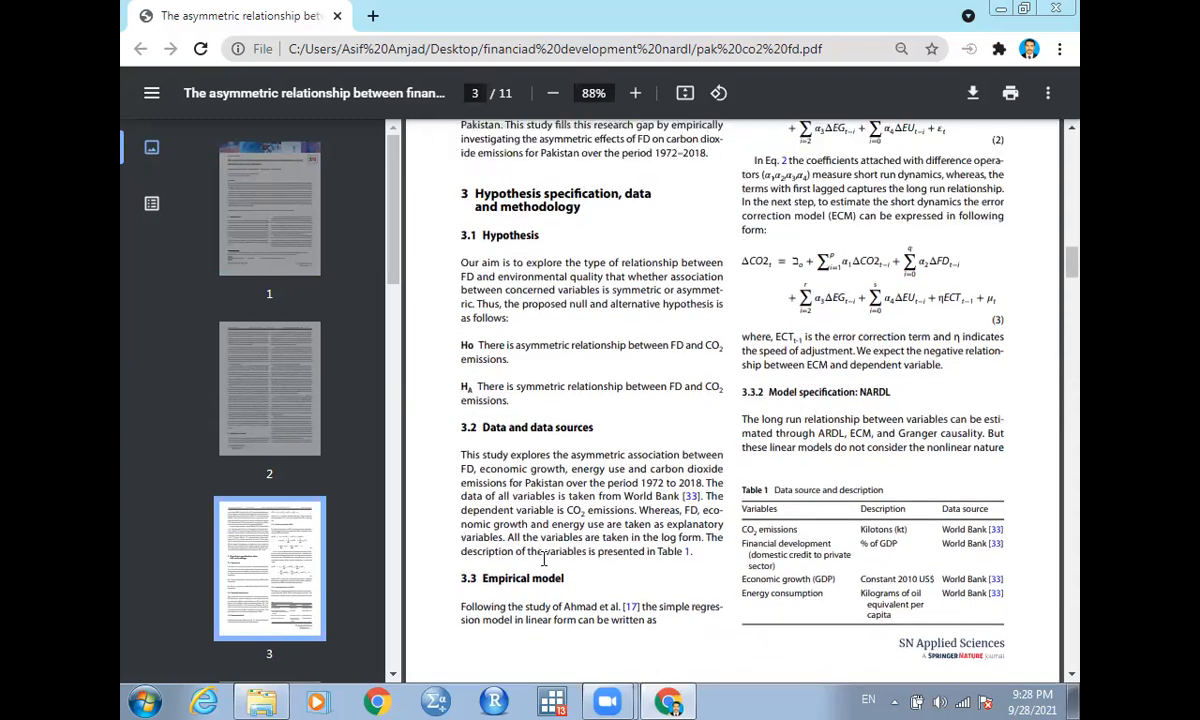
{"action": "scroll", "coordinate": [543, 562], "scroll_direction": "up", "scroll_amount": 5}
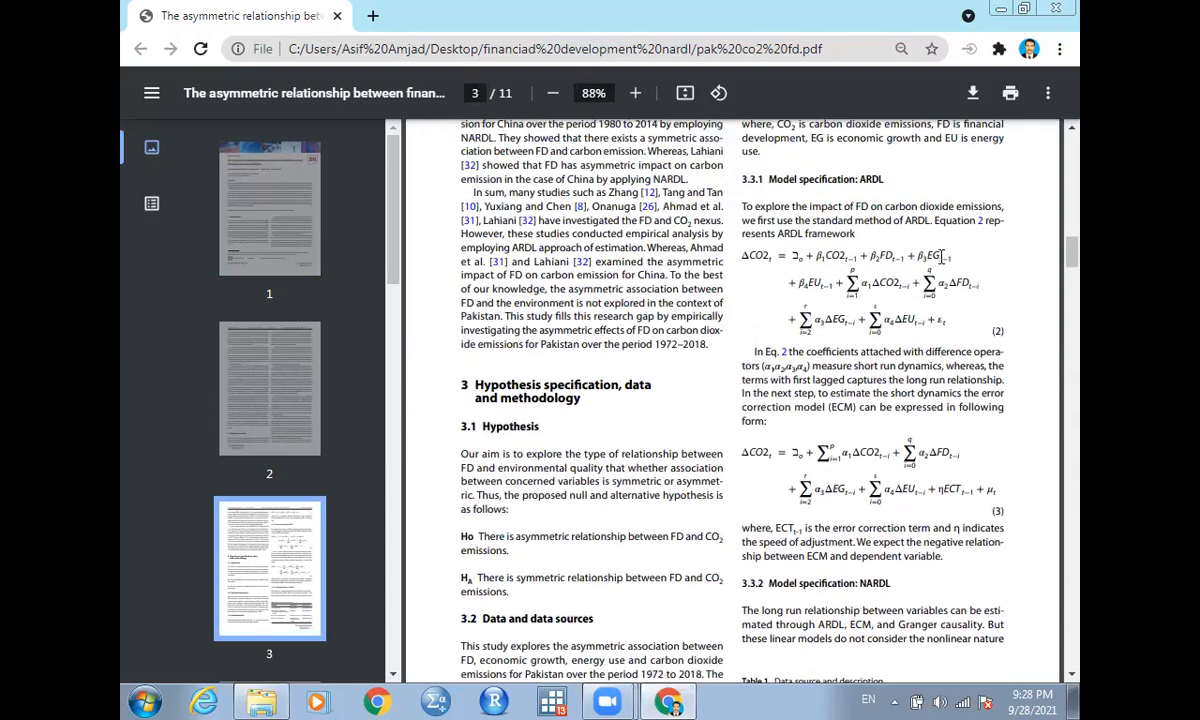
Put the paper aside, close the folder window and open the recent Excel workbook "pak financial deve"
{"action": "left_click", "coordinate": [1002, 12]}
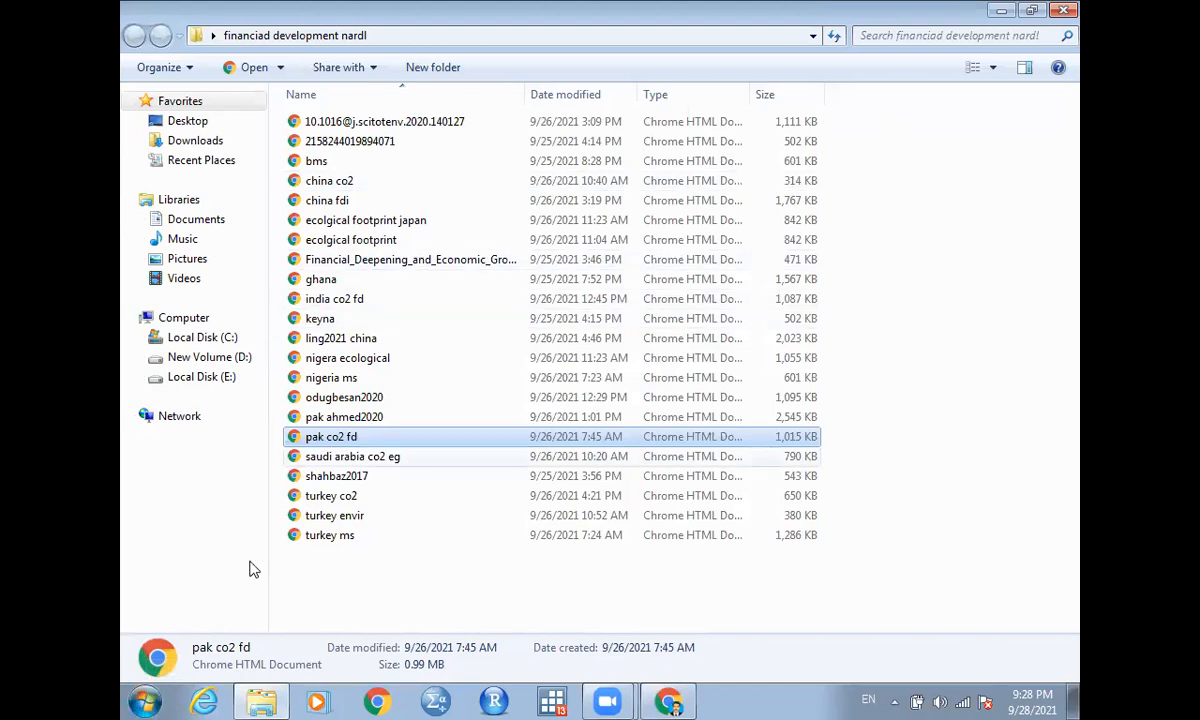
{"action": "left_click", "coordinate": [1068, 9]}
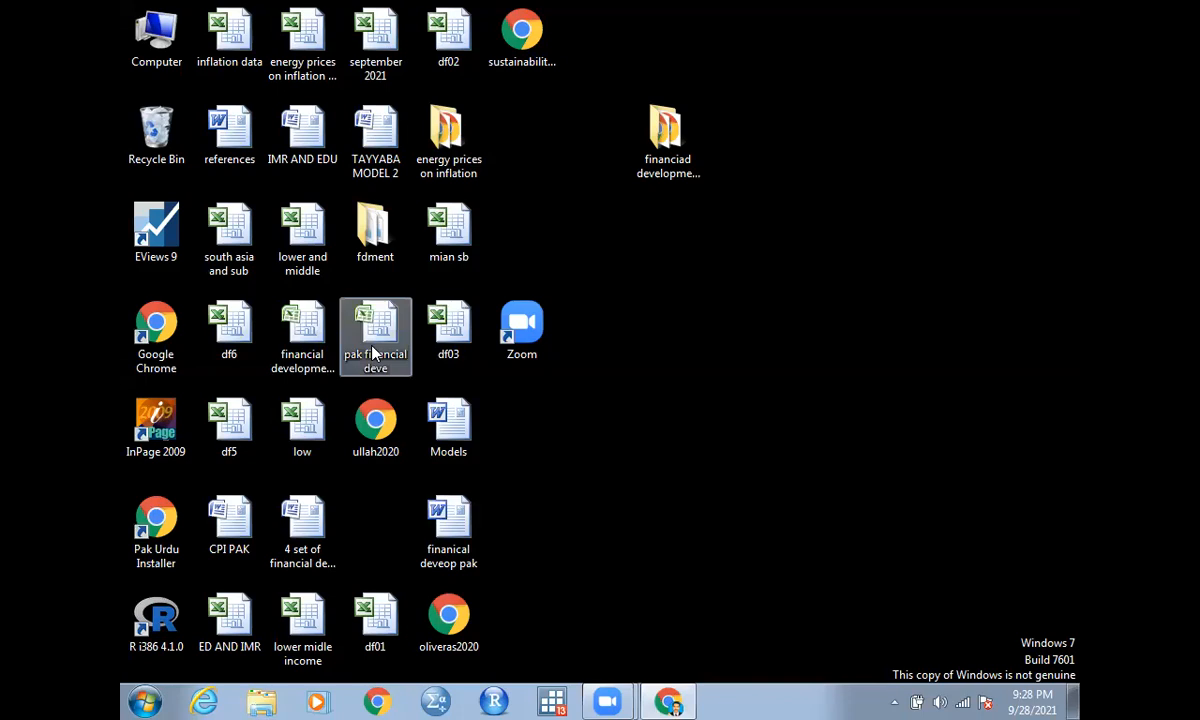
{"action": "left_click", "coordinate": [145, 700]}
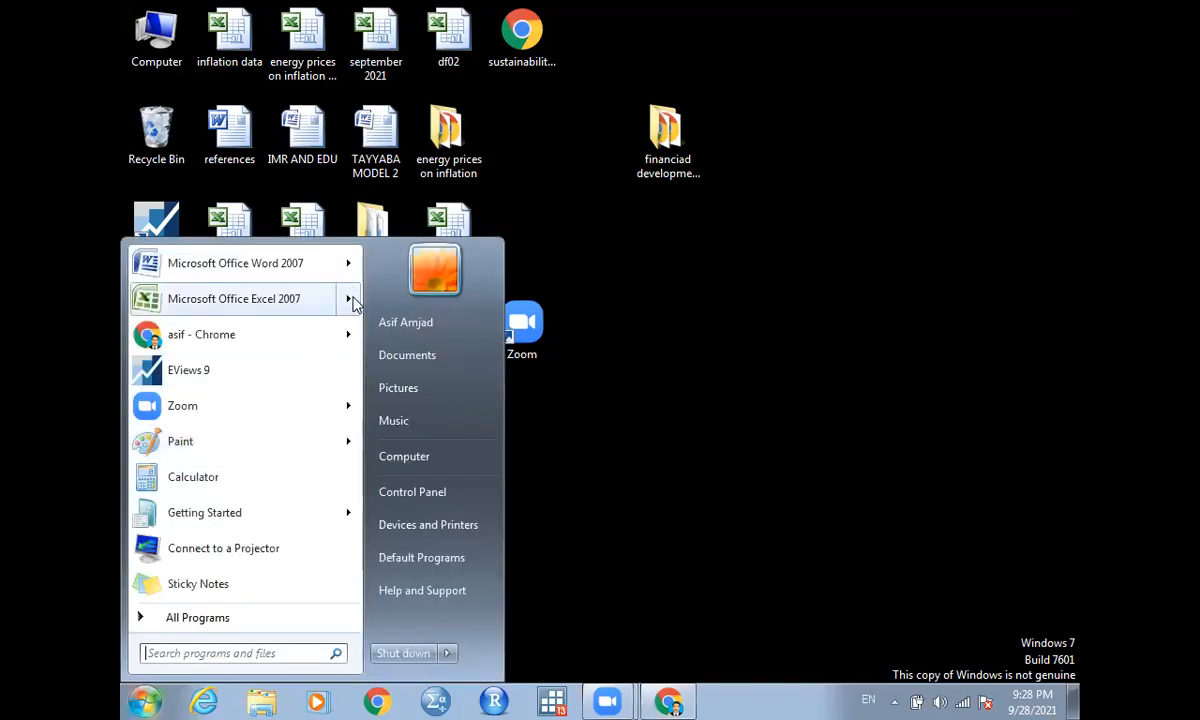
{"action": "left_click", "coordinate": [351, 300]}
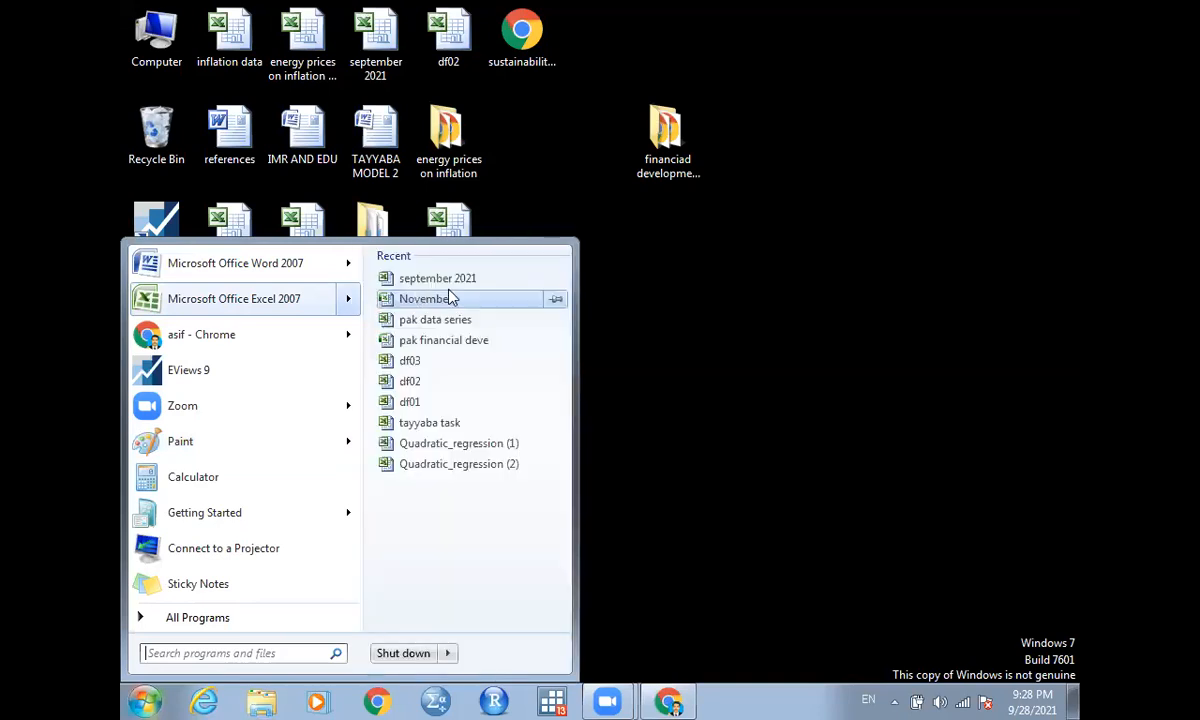
{"action": "left_click", "coordinate": [464, 347]}
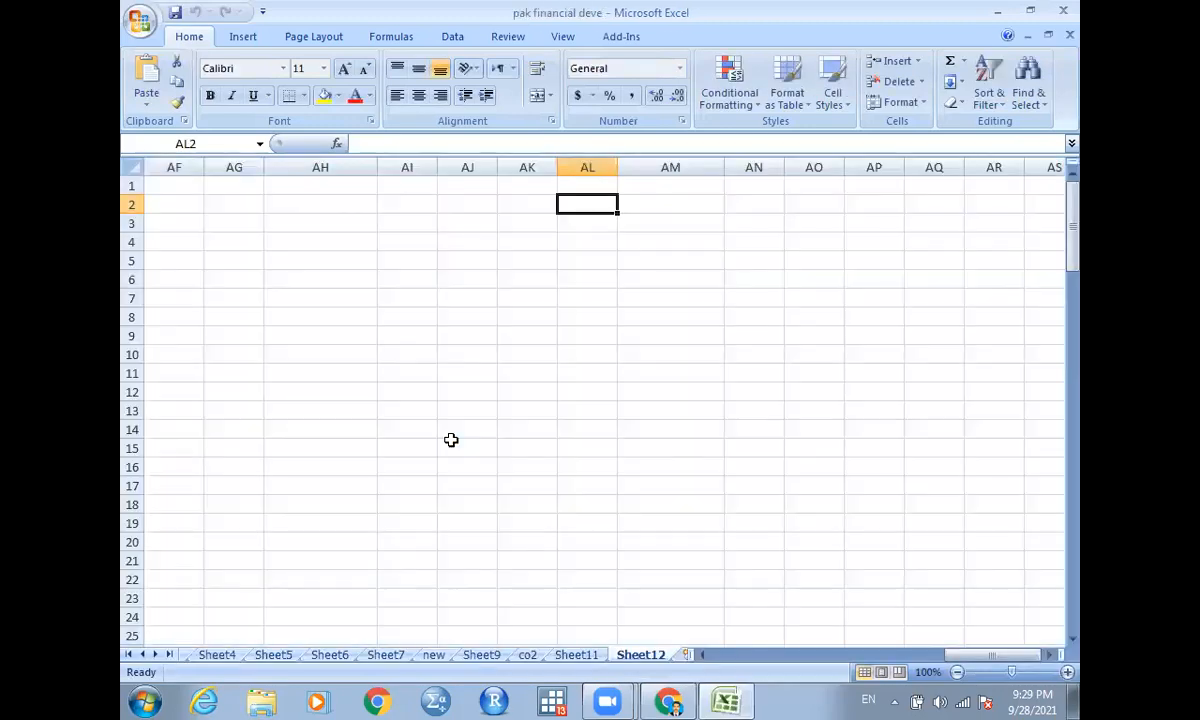
Switch to Sheet1 of the workbook, where the yearly log series are stored
{"action": "left_click", "coordinate": [355, 408]}
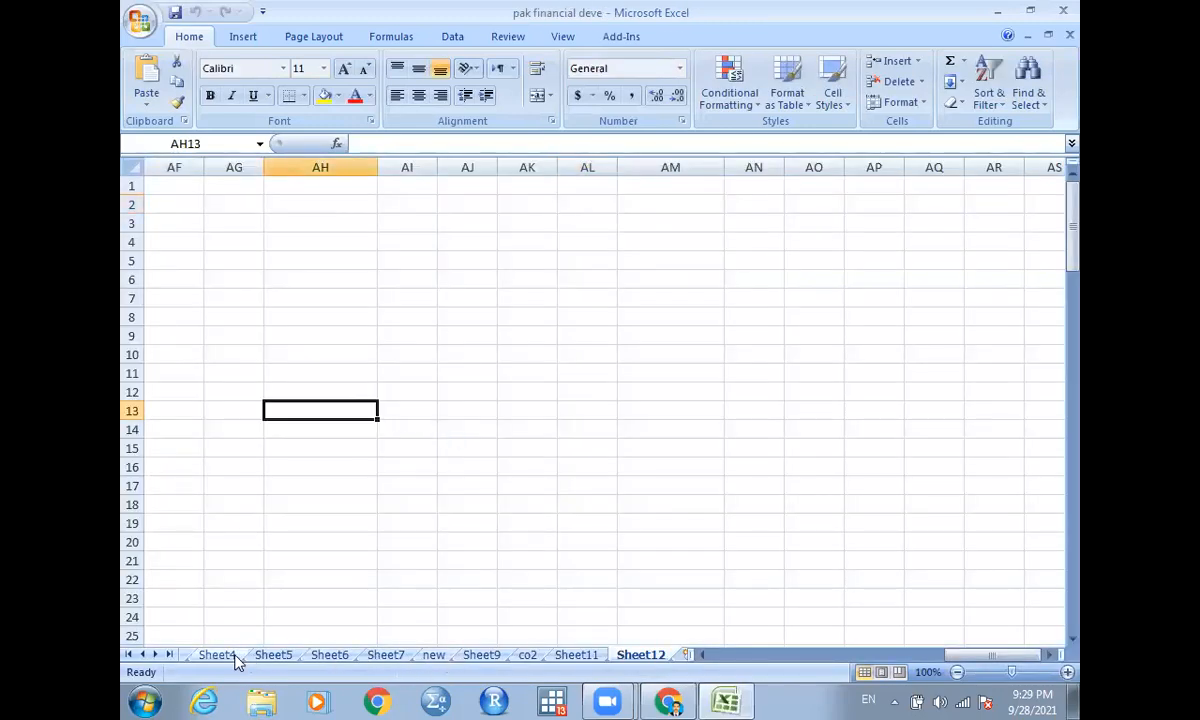
{"action": "left_click", "coordinate": [128, 654]}
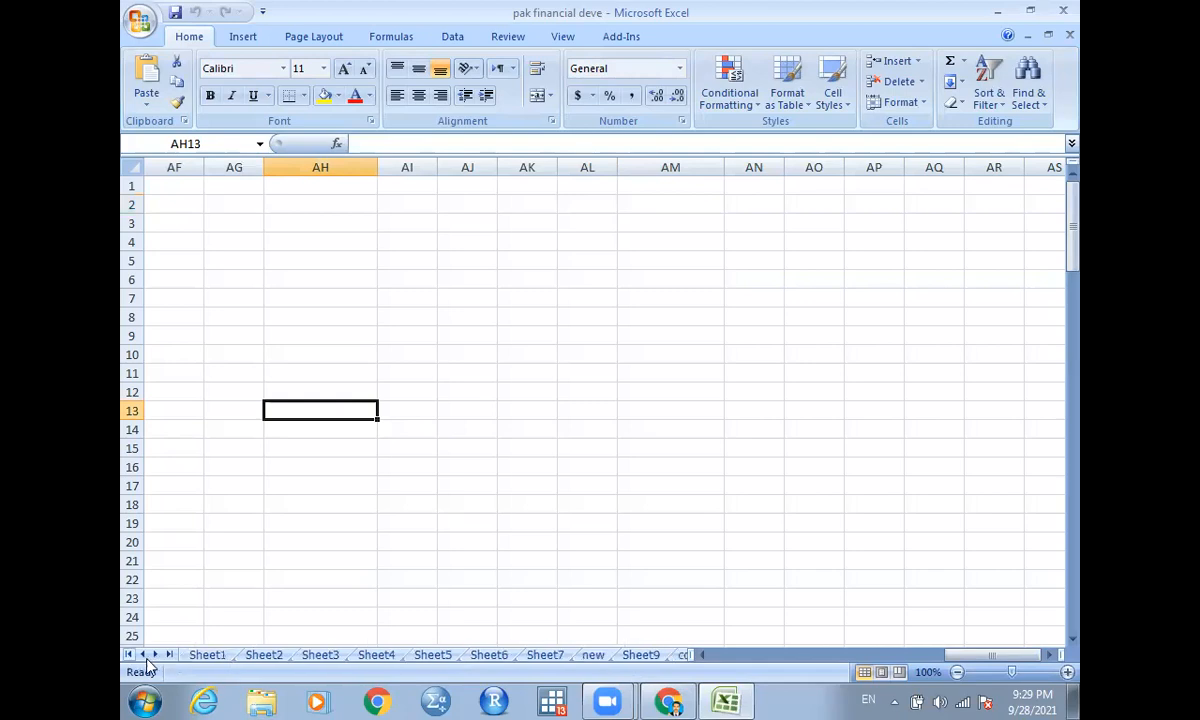
{"action": "left_click", "coordinate": [208, 658]}
{"action": "left_click", "coordinate": [471, 355]}
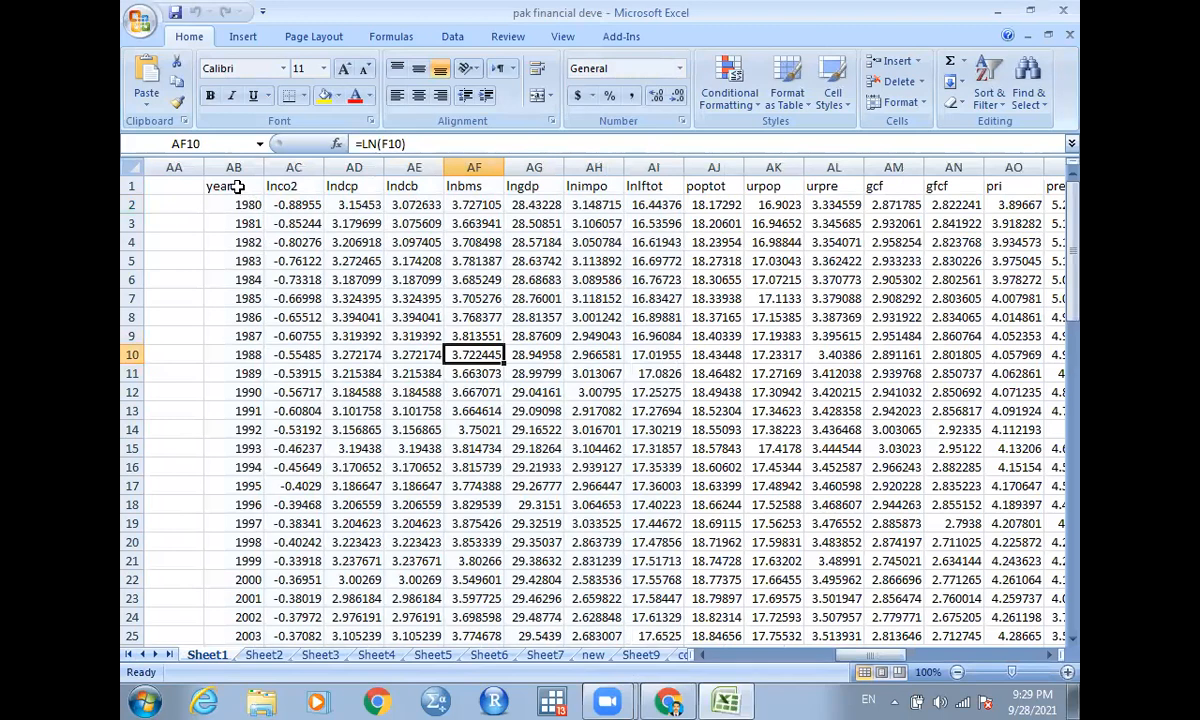
Go through the year column from its first entry to the end of the data and back to the header row
{"action": "left_click", "coordinate": [241, 203]}
{"action": "key", "text": "Down"}
{"action": "key", "text": "Down"}
{"action": "key", "text": "Down"}
{"action": "key", "text": "Down"}
{"action": "key", "text": "Down"}
{"action": "key", "text": "Down"}
{"action": "key", "text": "Down"}
{"action": "key", "text": "Down"}
{"action": "key", "text": "Down"}
{"action": "key", "text": "Down"}
{"action": "key", "text": "Down"}
{"action": "key", "text": "Down"}
{"action": "key", "text": "Down"}
{"action": "key", "text": "Down"}
{"action": "key", "text": "Down"}
{"action": "key", "text": "Down"}
{"action": "key", "text": "Down"}
{"action": "key", "text": "Down"}
{"action": "key", "text": "Down"}
{"action": "key", "text": "Down"}
{"action": "key", "text": "Down"}
{"action": "key", "text": "Down"}
{"action": "key", "text": "Down"}
{"action": "key", "text": "Down"}
{"action": "key", "text": "Down"}
{"action": "key", "text": "Down"}
{"action": "key", "text": "Down"}
{"action": "key", "text": "Down"}
{"action": "key", "text": "Down"}
{"action": "key", "text": "Down"}
{"action": "key", "text": "Down"}
{"action": "key", "text": "Down"}
{"action": "key", "text": "Down"}
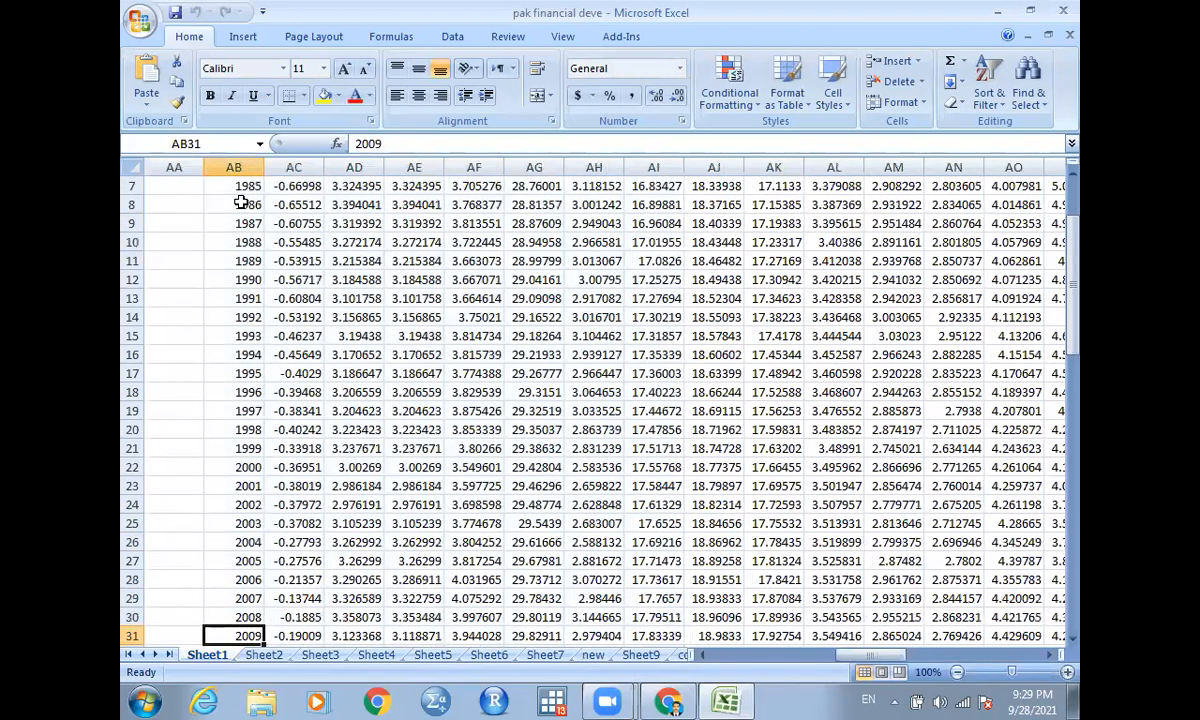
{"action": "key", "text": "Down"}
{"action": "key", "text": "Down"}
{"action": "key", "text": "Down"}
{"action": "key", "text": "Down"}
{"action": "key", "text": "Down"}
{"action": "key", "text": "Down"}
{"action": "key", "text": "Down"}
{"action": "key", "text": "Down"}
{"action": "key", "text": "Down"}
{"action": "key", "text": "Up"}
{"action": "key", "text": "Up"}
{"action": "key", "text": "Up"}
{"action": "key", "text": "Up"}
{"action": "key", "text": "Up"}
{"action": "key", "text": "Up"}
{"action": "key", "text": "Up"}
{"action": "key", "text": "Up"}
{"action": "key", "text": "Up"}
{"action": "key", "text": "Up"}
{"action": "key", "text": "Up"}
{"action": "key", "text": "Up"}
{"action": "key", "text": "Up"}
{"action": "key", "text": "Up"}
{"action": "key", "text": "Up"}
{"action": "key", "text": "Up"}
{"action": "key", "text": "Up"}
{"action": "key", "text": "Up"}
{"action": "key", "text": "Up"}
{"action": "key", "text": "Up"}
{"action": "key", "text": "Up"}
{"action": "key", "text": "Up"}
{"action": "key", "text": "Up"}
{"action": "key", "text": "Up"}
{"action": "key", "text": "Up"}
{"action": "key", "text": "Up"}
{"action": "key", "text": "Up"}
{"action": "key", "text": "Up"}
{"action": "key", "text": "Up"}
{"action": "key", "text": "Up"}
{"action": "key", "text": "Up"}
{"action": "key", "text": "Up"}
{"action": "key", "text": "Up"}
{"action": "key", "text": "Up"}
{"action": "key", "text": "Up"}
{"action": "key", "text": "Up"}
{"action": "key", "text": "Up"}
{"action": "key", "text": "Up"}
{"action": "key", "text": "Up"}
{"action": "key", "text": "Up"}
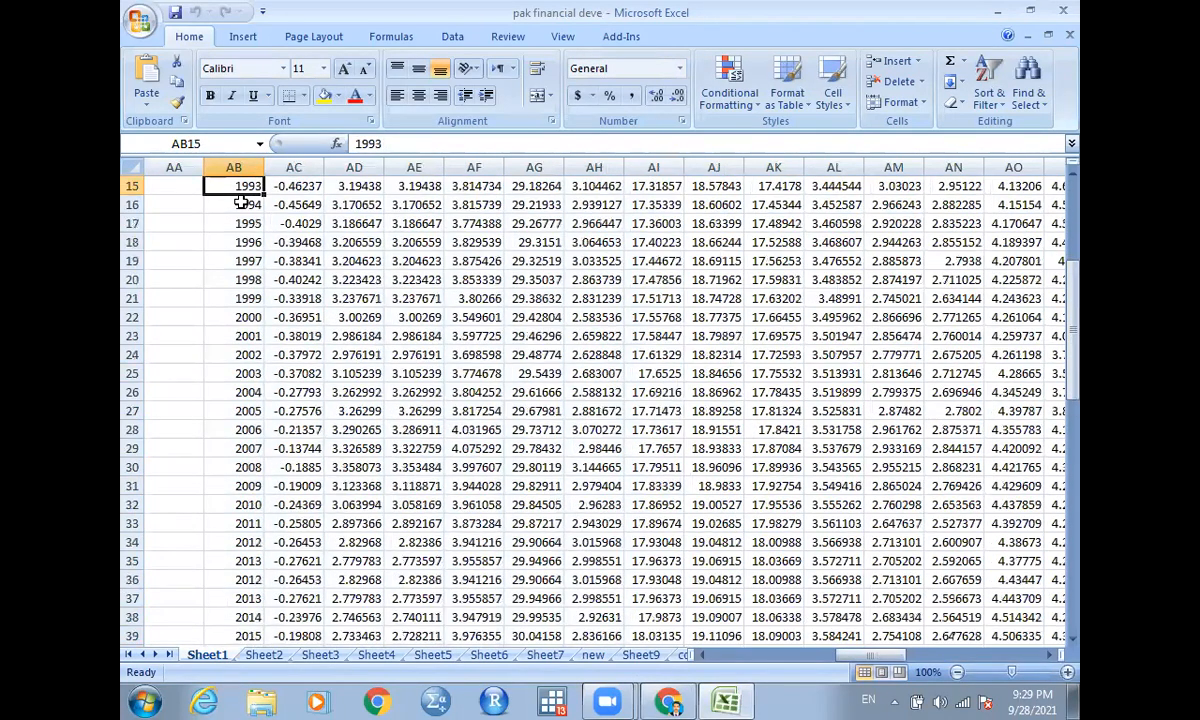
Highlight the financial development headers lndcp, lndcb and lnbms in AD1:AF1 with yellow fill
{"action": "key", "text": "Right"}
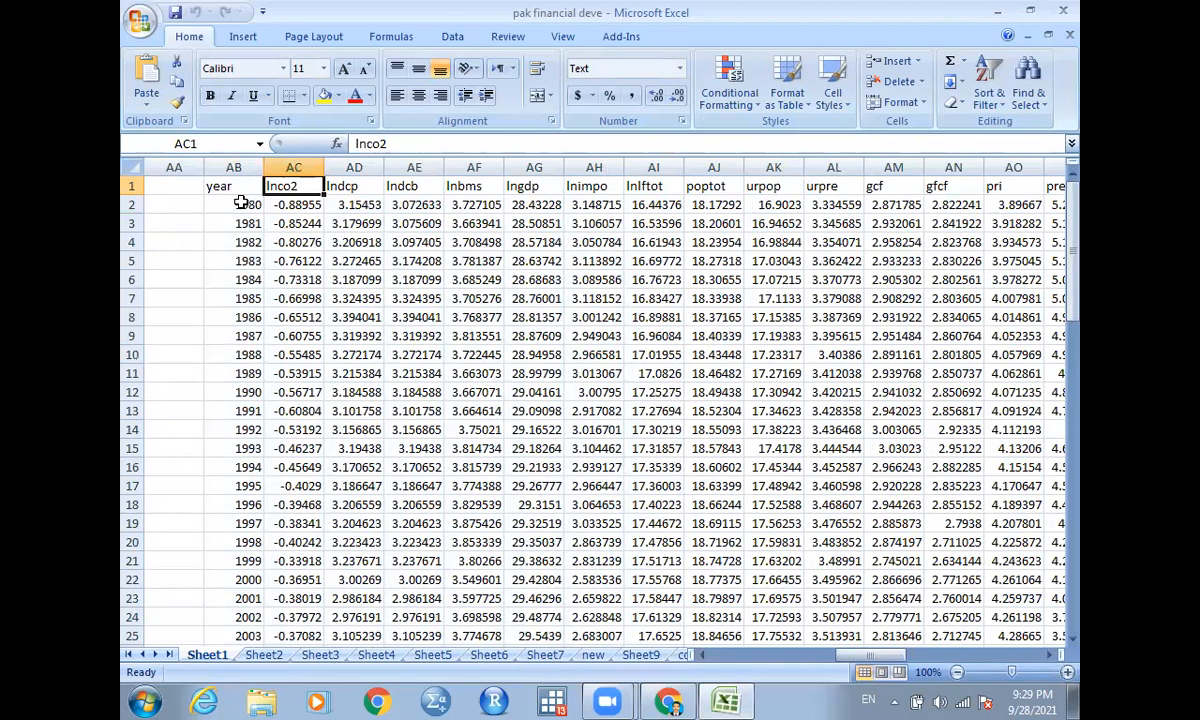
{"action": "key", "text": "Right"}
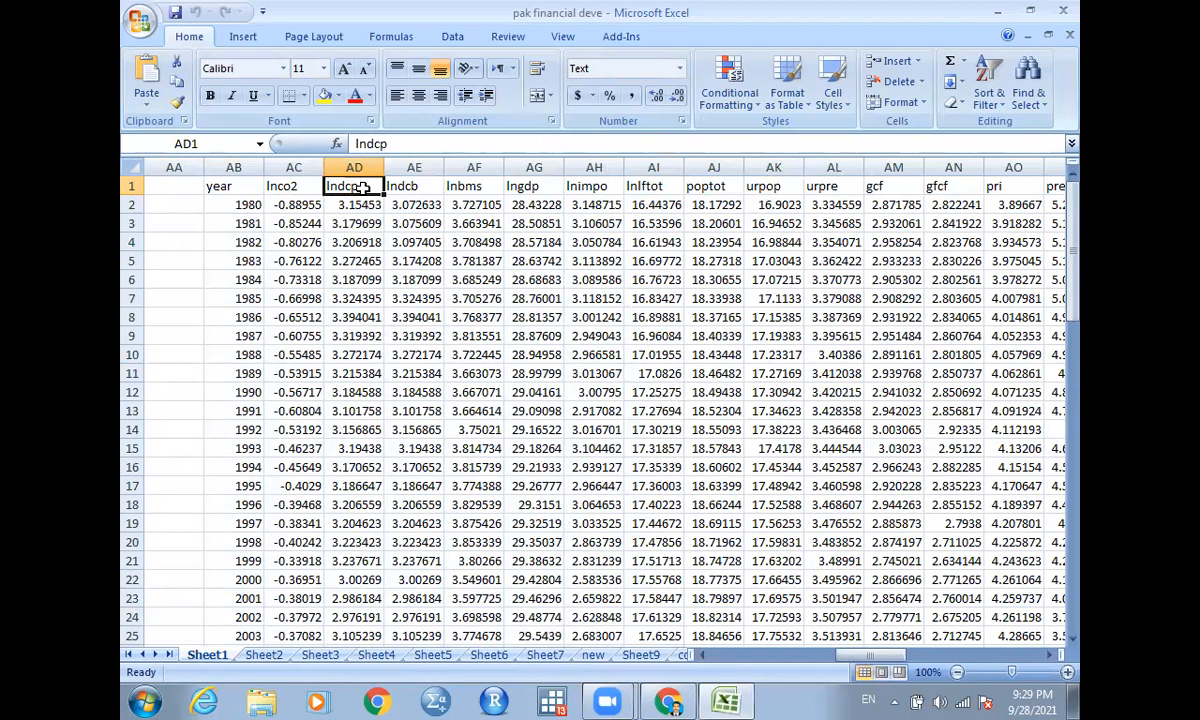
{"action": "key", "text": "Right"}
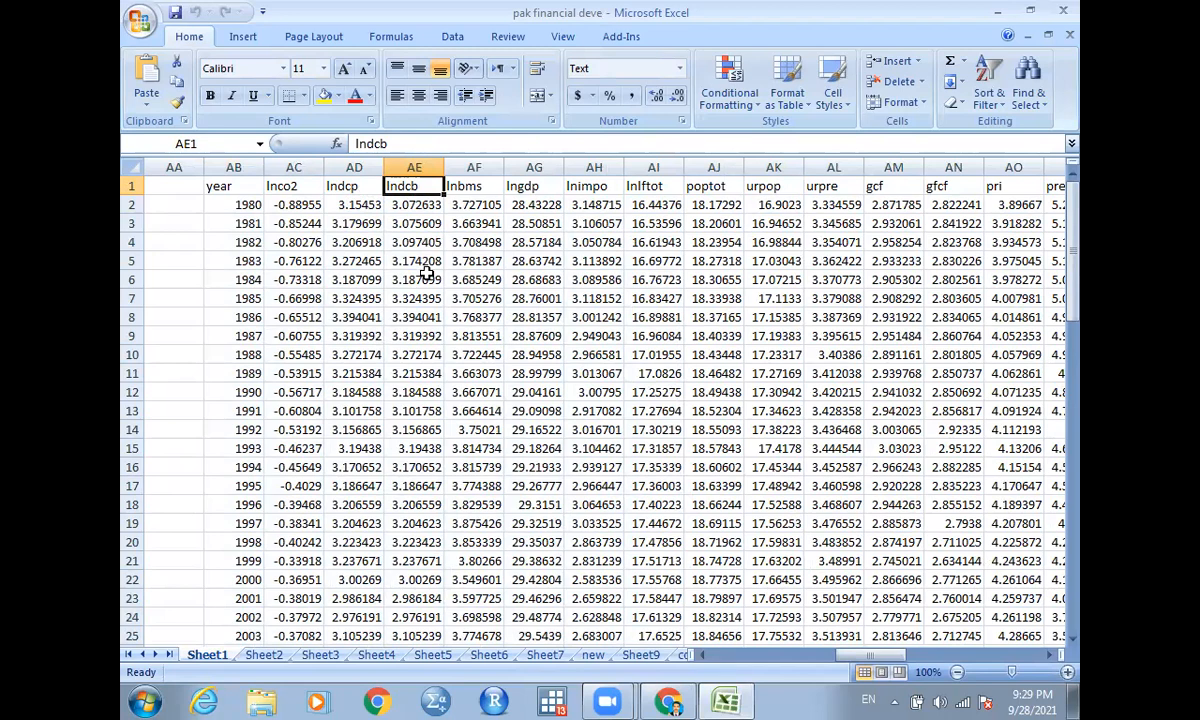
{"action": "left_click", "coordinate": [447, 196]}
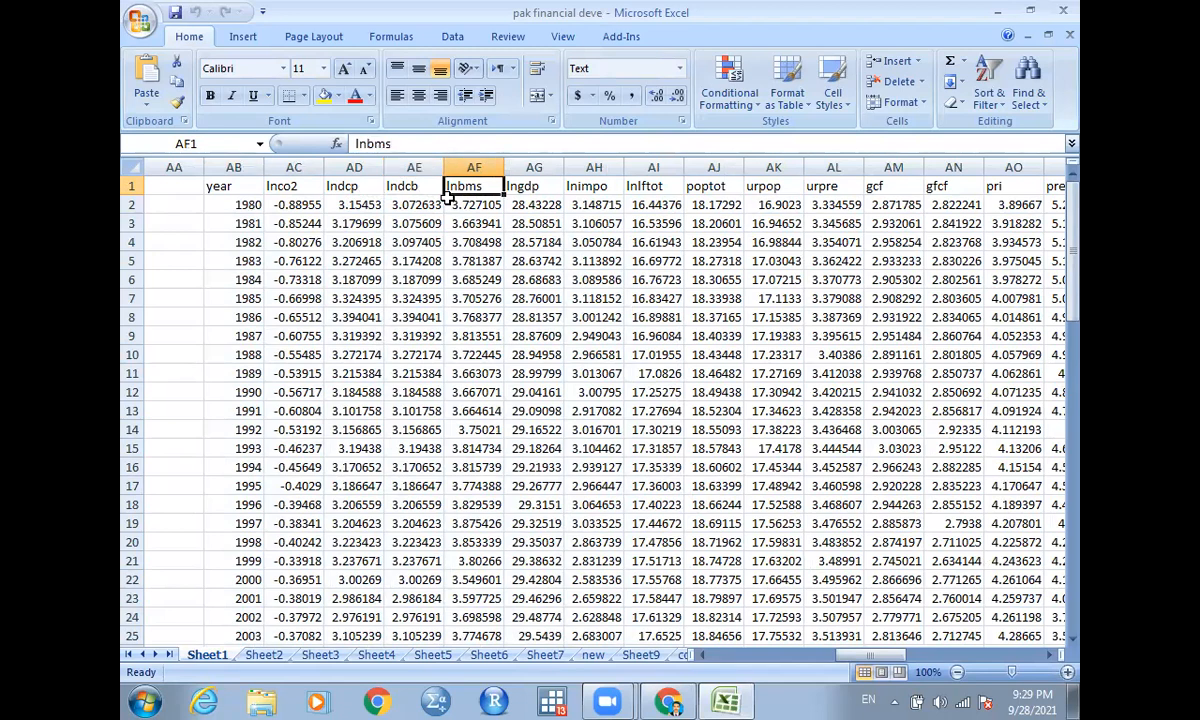
{"action": "left_click_drag", "start_coordinate": [336, 182], "coordinate": [478, 184]}
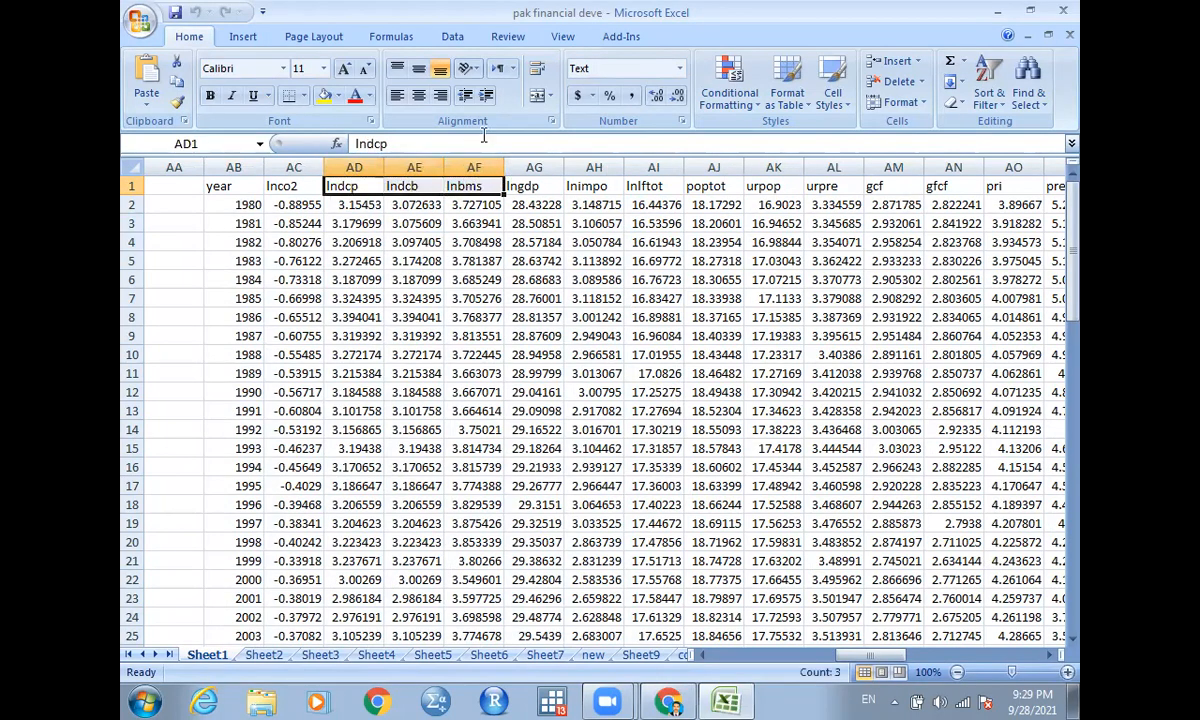
{"action": "left_click", "coordinate": [325, 100]}
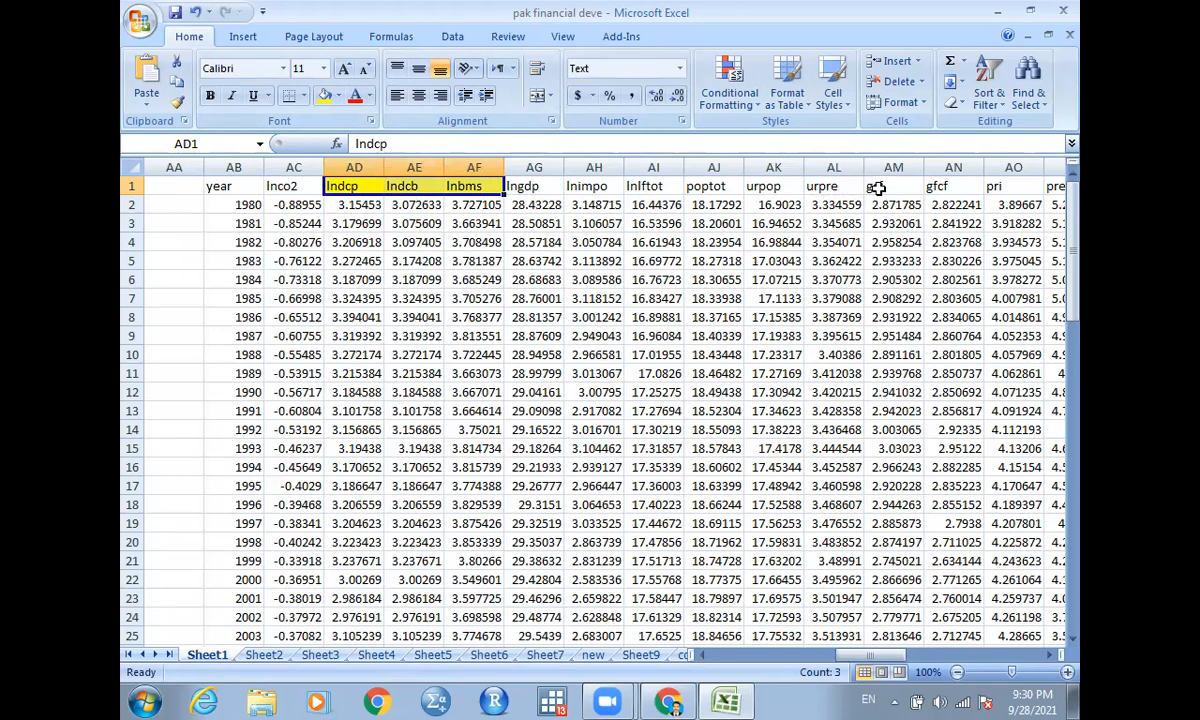
Highlight the gcf and gfcf headers in AM1:AN1 with yellow fill, without merging the cells
{"action": "left_click_drag", "start_coordinate": [876, 188], "coordinate": [943, 186]}
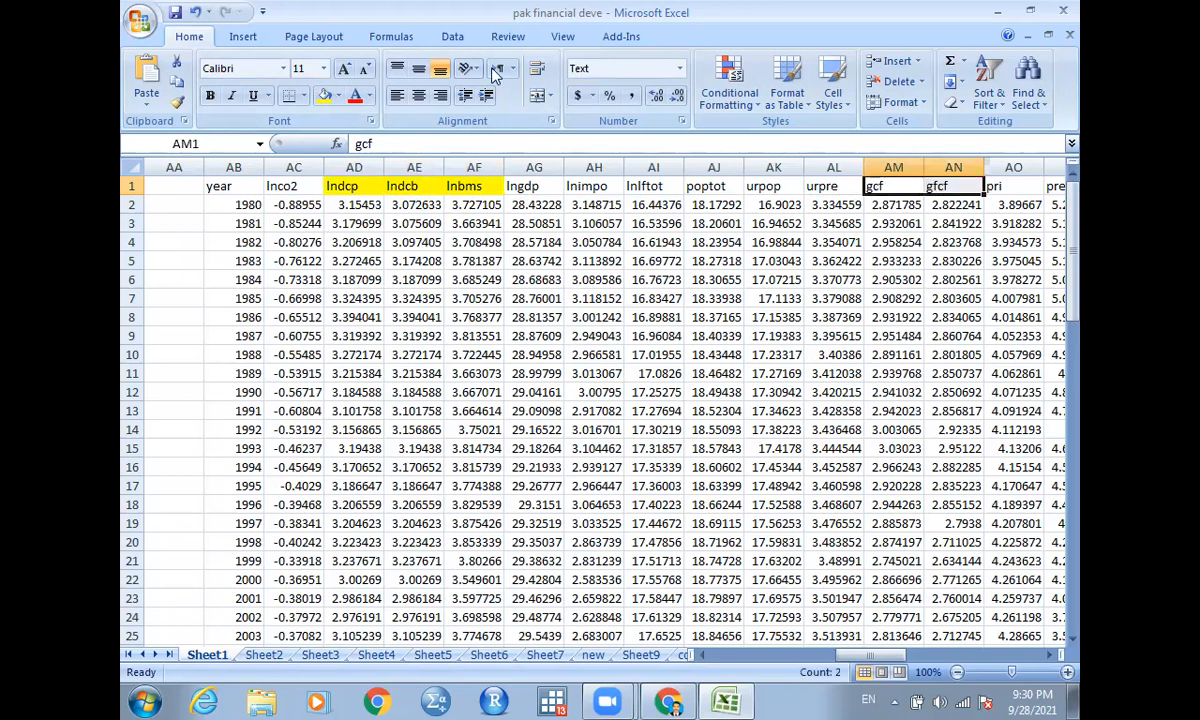
{"action": "left_click", "coordinate": [537, 96]}
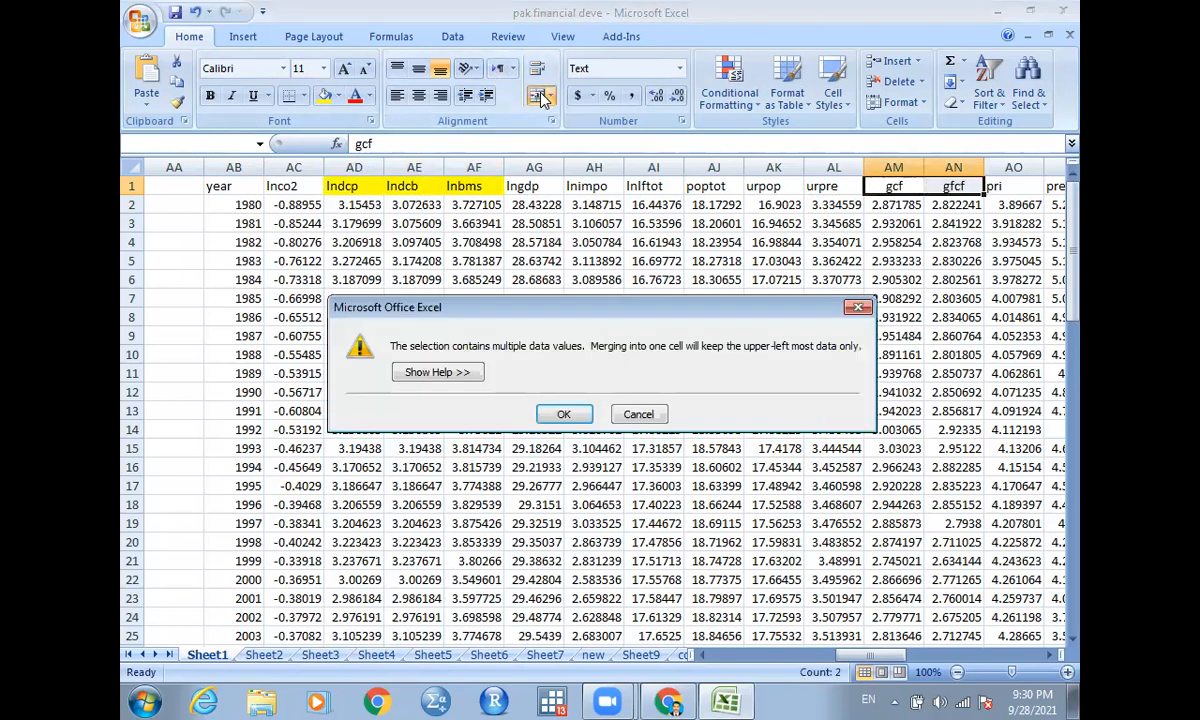
{"action": "left_click", "coordinate": [857, 307]}
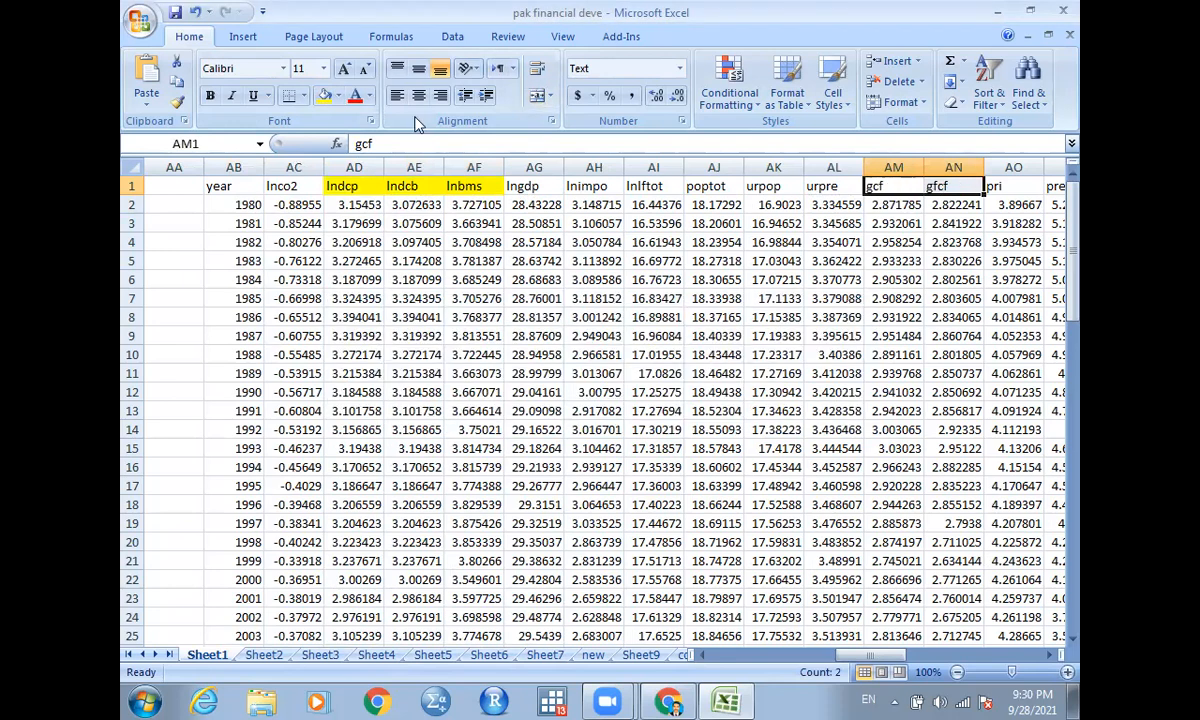
{"action": "left_click", "coordinate": [324, 95]}
Clear the whole tradeop column AU that contains the #REF! errors
{"action": "key", "text": "Right"}
{"action": "key", "text": "Right"}
{"action": "key", "text": "Right"}
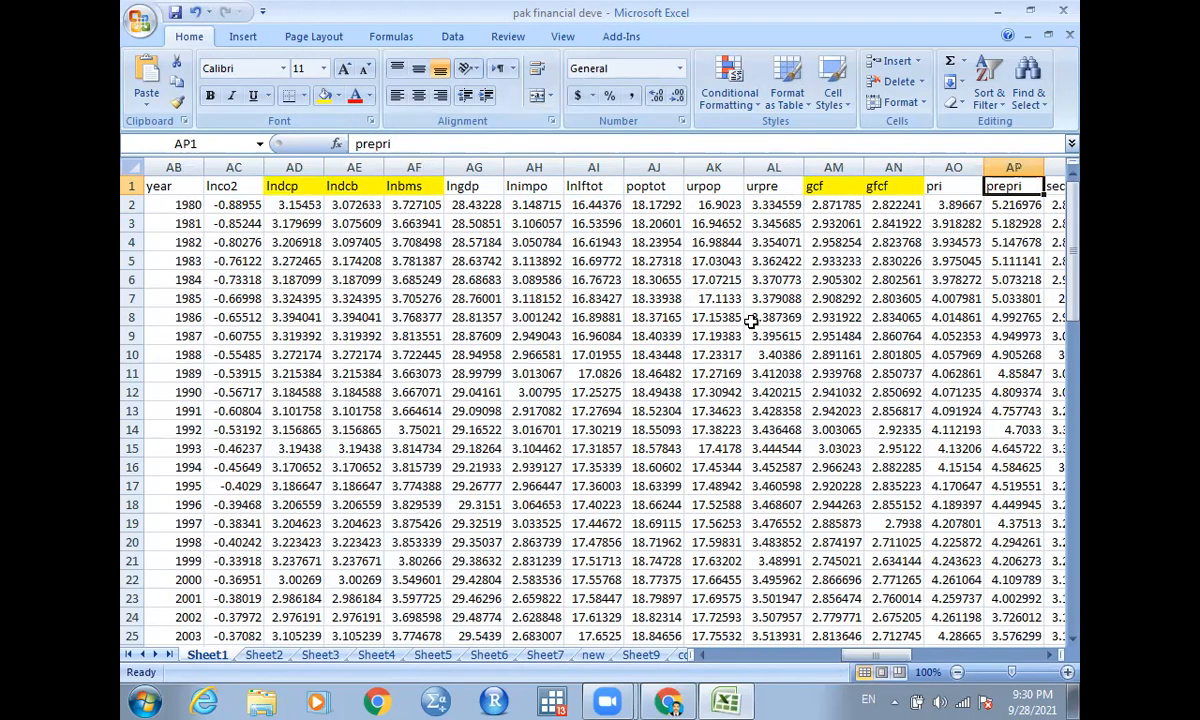
{"action": "key", "text": "Right"}
{"action": "key", "text": "Right"}
{"action": "key", "text": "Right"}
{"action": "key", "text": "Right"}
{"action": "key", "text": "Right"}
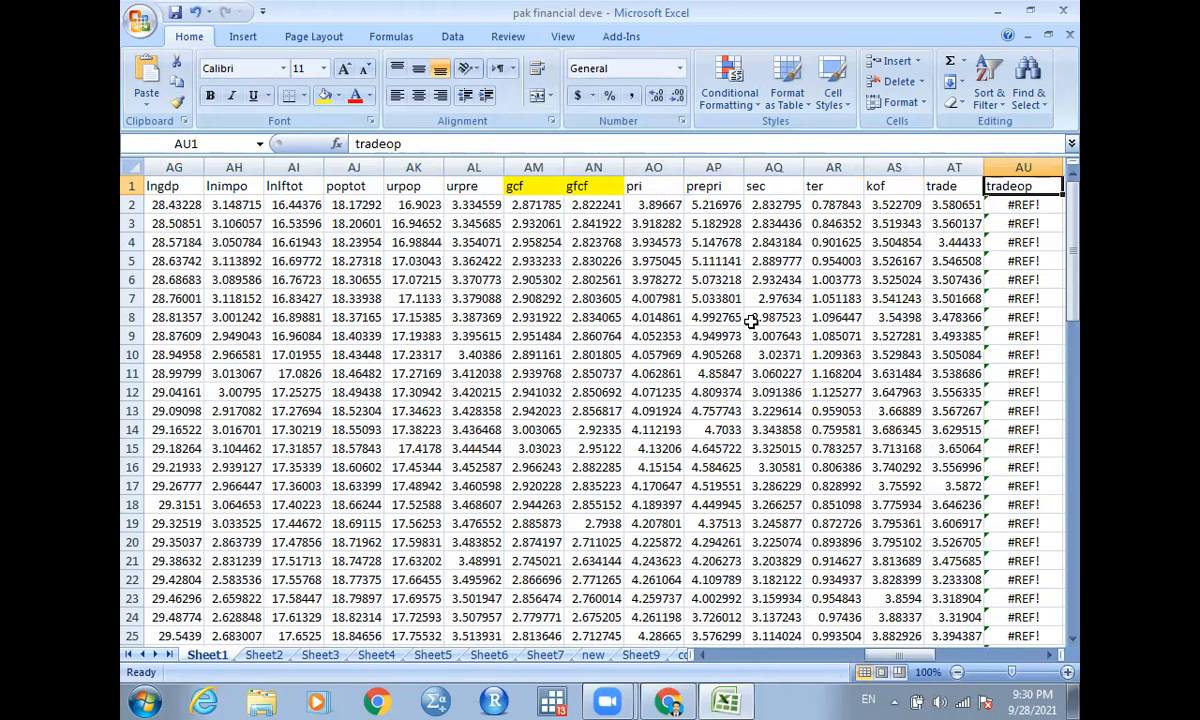
{"action": "left_click", "coordinate": [1033, 165]}
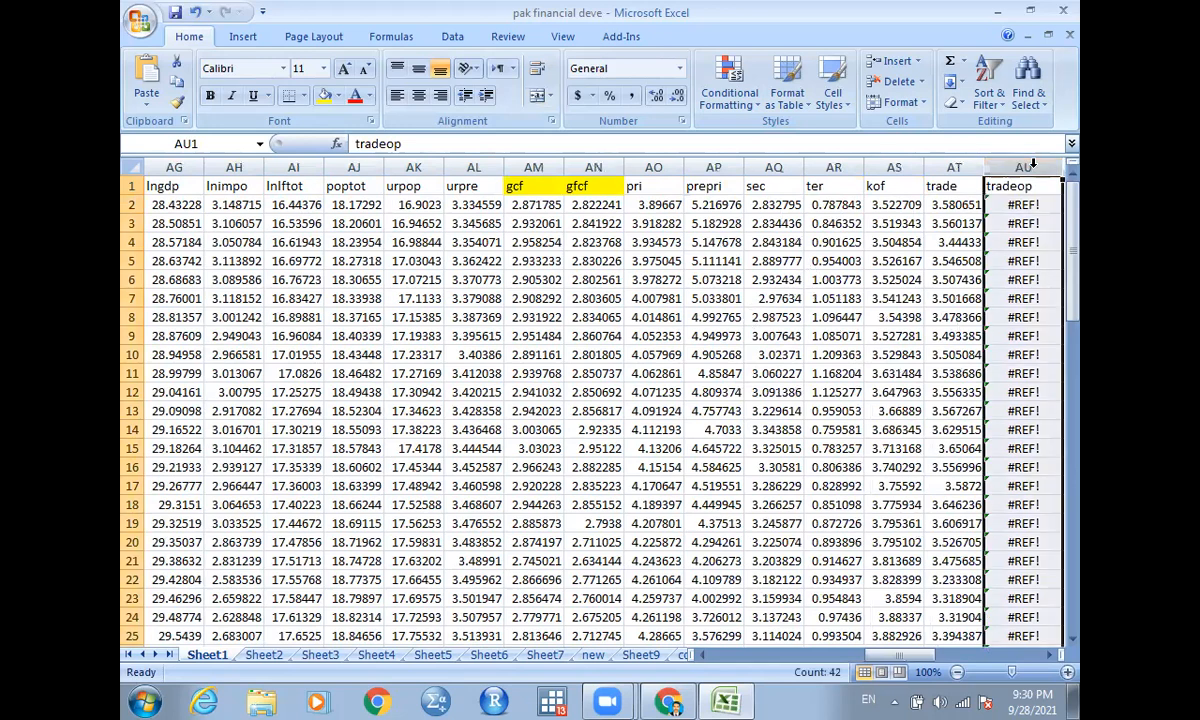
{"action": "key", "text": "Delete"}
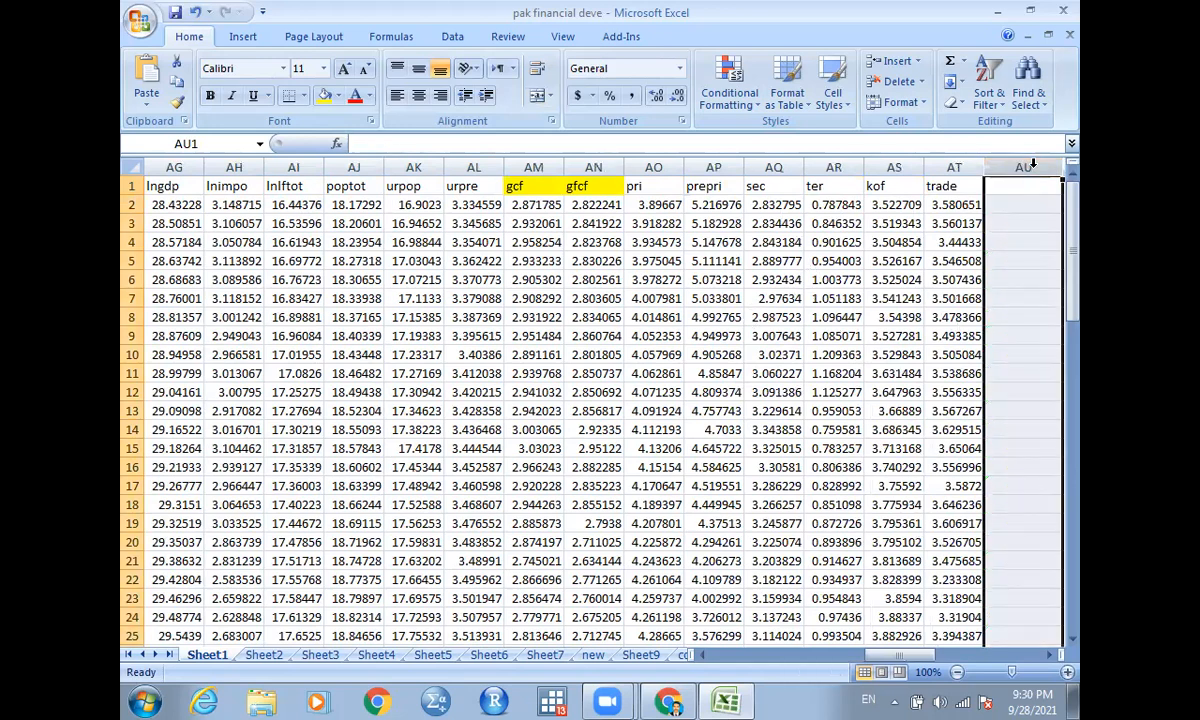
Copy the log-transformed data block AB1:AT42, from the year header through the last row of the trade column
{"action": "left_click", "coordinate": [963, 191]}
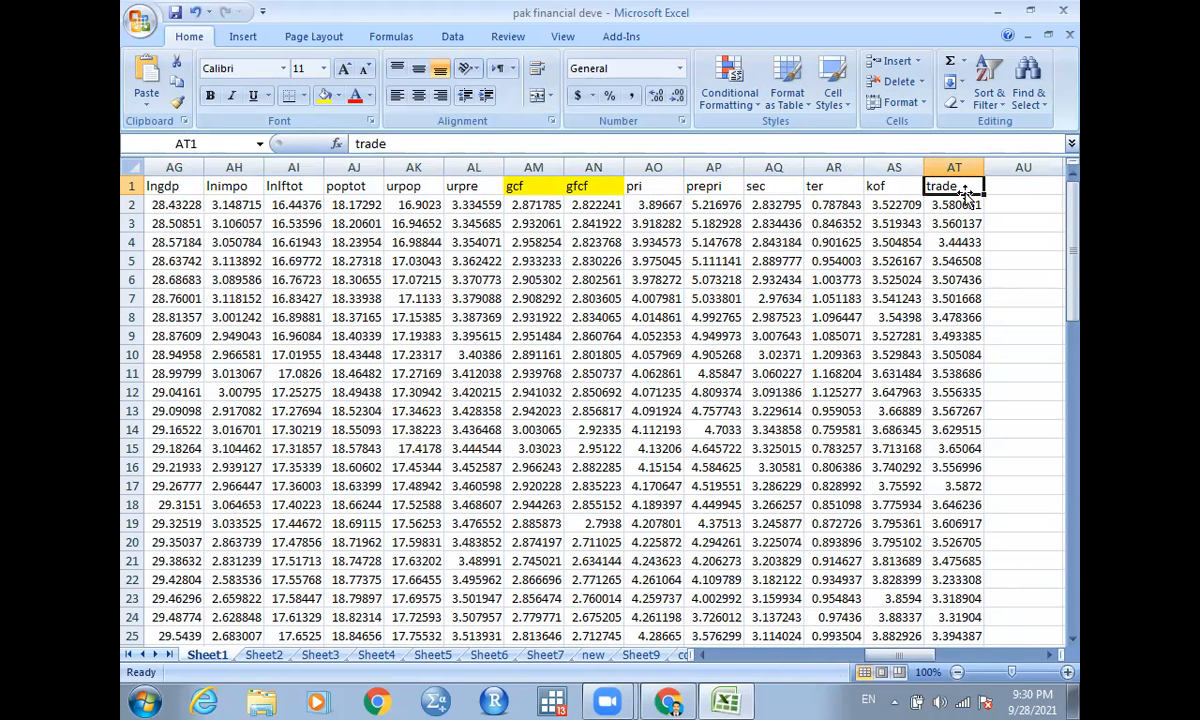
{"action": "key", "text": "Left"}
{"action": "key", "text": "Left"}
{"action": "key", "text": "Left"}
{"action": "key", "text": "Left"}
{"action": "key", "text": "Left"}
{"action": "key", "text": "Left"}
{"action": "key", "text": "Left"}
{"action": "key", "text": "Left"}
{"action": "key", "text": "Left"}
{"action": "key", "text": "Left"}
{"action": "key", "text": "Left"}
{"action": "key", "text": "Left"}
{"action": "key", "text": "Left"}
{"action": "key", "text": "Left"}
{"action": "key", "text": "Left"}
{"action": "key", "text": "Left"}
{"action": "key", "text": "Left"}
{"action": "key", "text": "Left"}
{"action": "key", "text": "Left"}
{"action": "key", "text": "Left"}
{"action": "key", "text": "Left"}
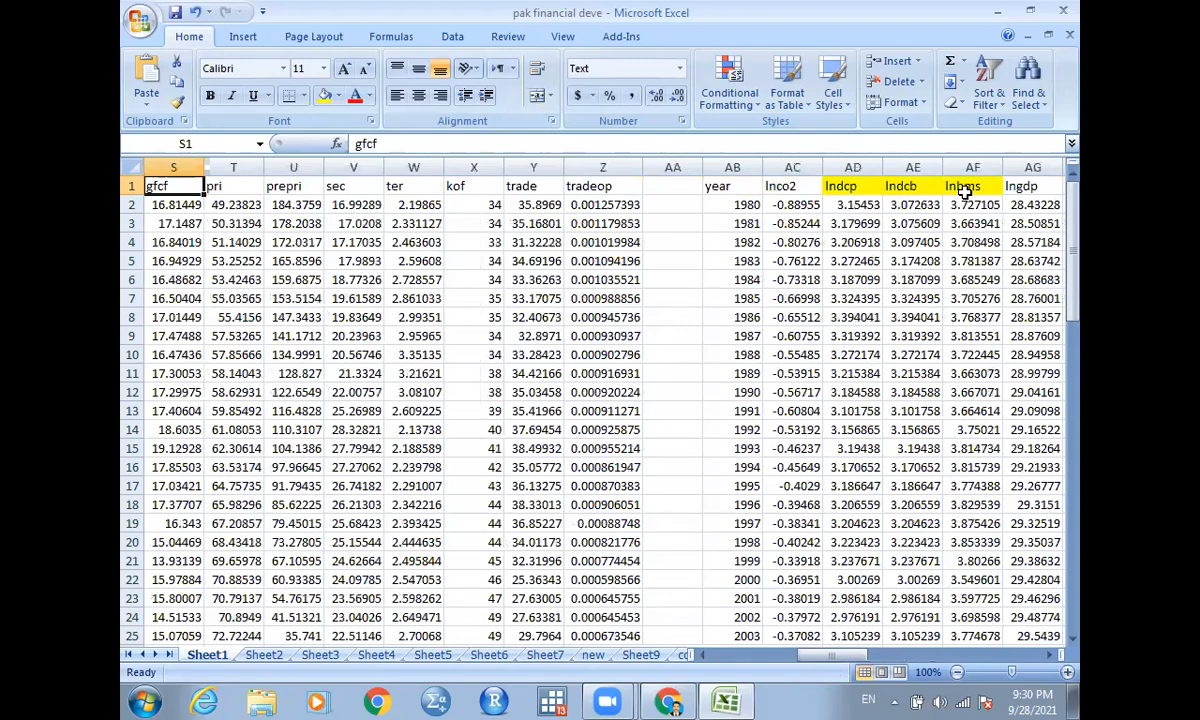
{"action": "left_click", "coordinate": [718, 185]}
{"action": "left_click_drag", "start_coordinate": [857, 178], "coordinate": [940, 671]}
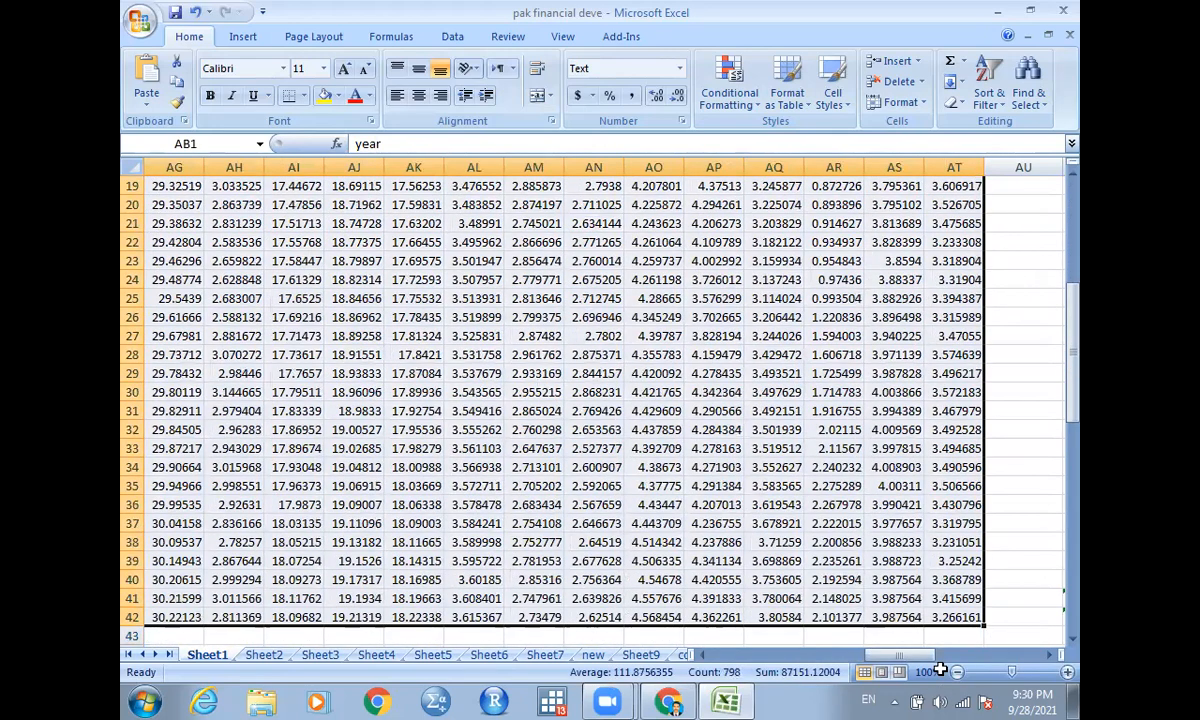
{"action": "key", "text": "ctrl+c"}
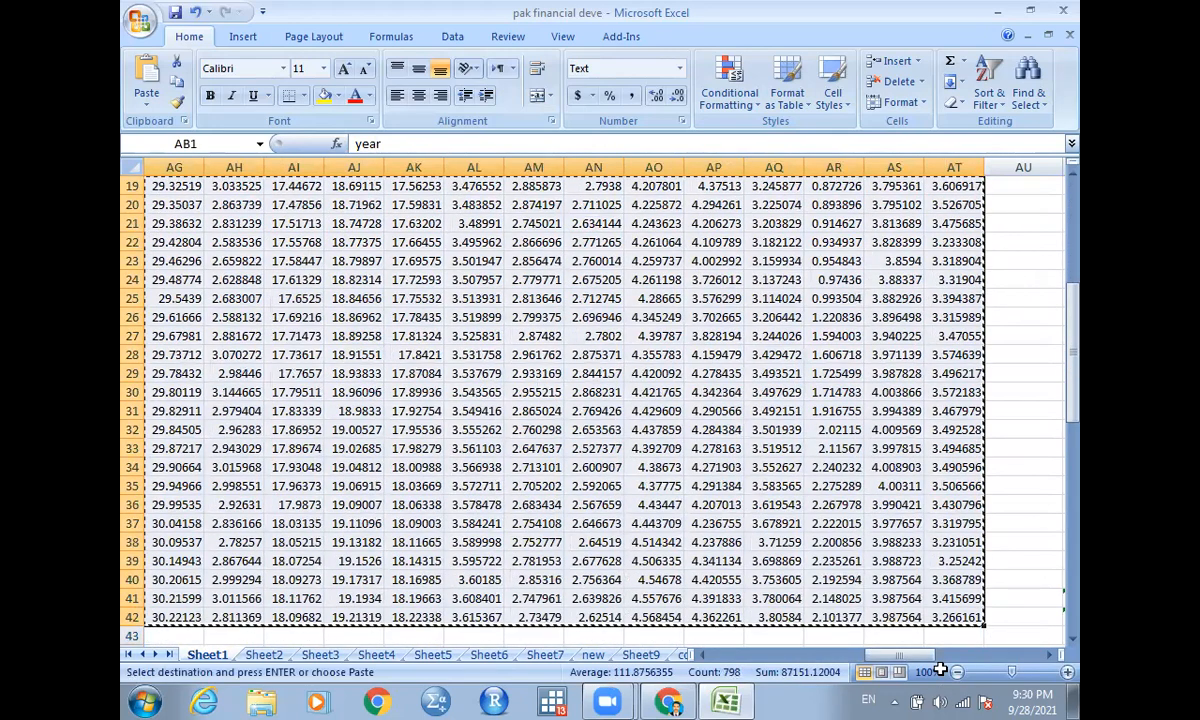
Switch to EViews and create a dated, regular-frequency annual workfile from 1980 to 2020, declining the license update
{"action": "left_click", "coordinate": [1001, 8]}
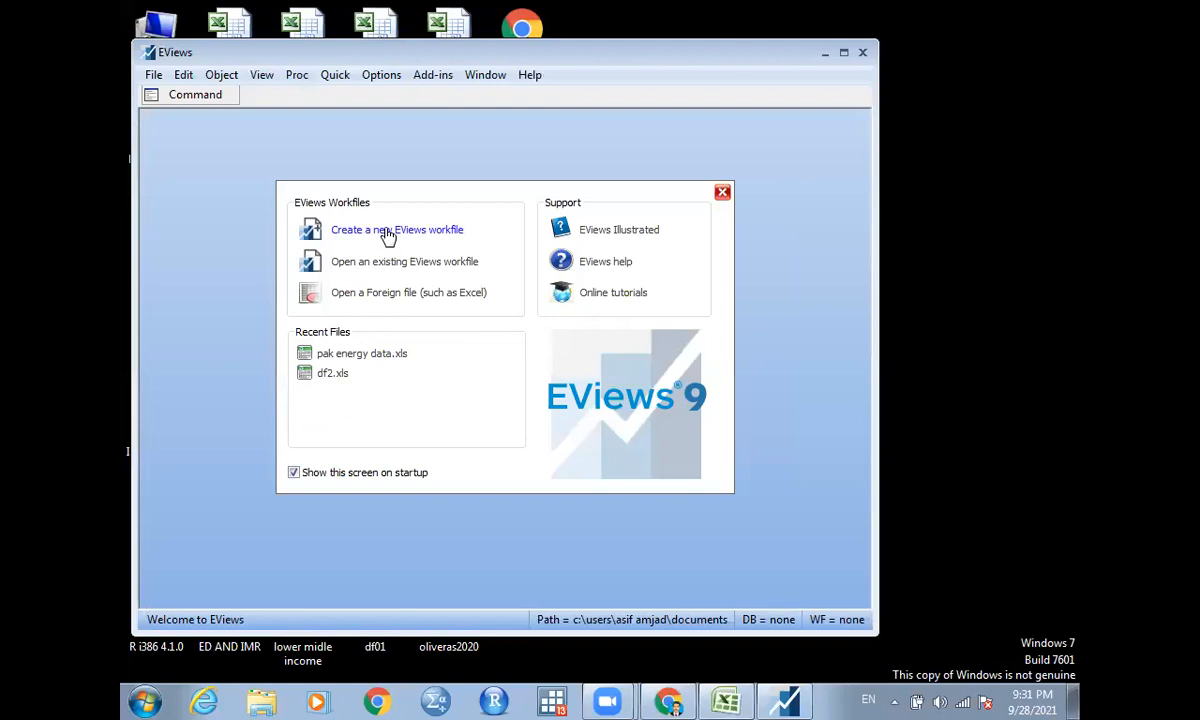
{"action": "left_click", "coordinate": [401, 231]}
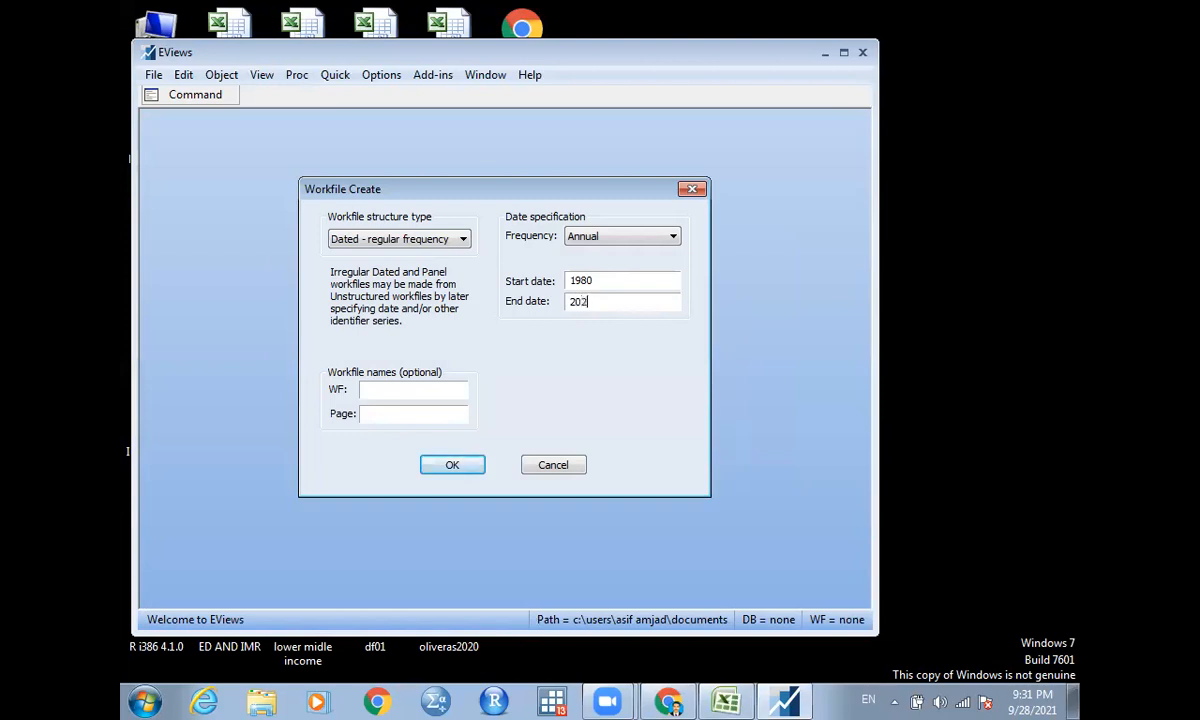
{"action": "left_click", "coordinate": [450, 466]}
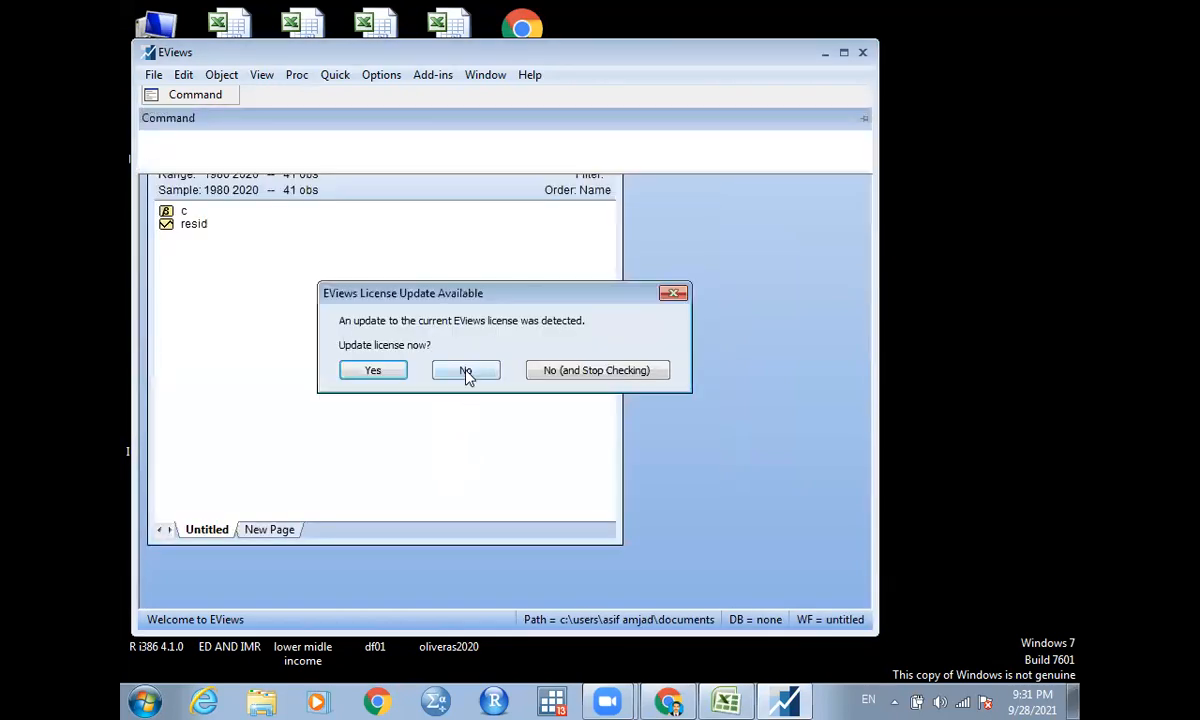
{"action": "left_click", "coordinate": [466, 371]}
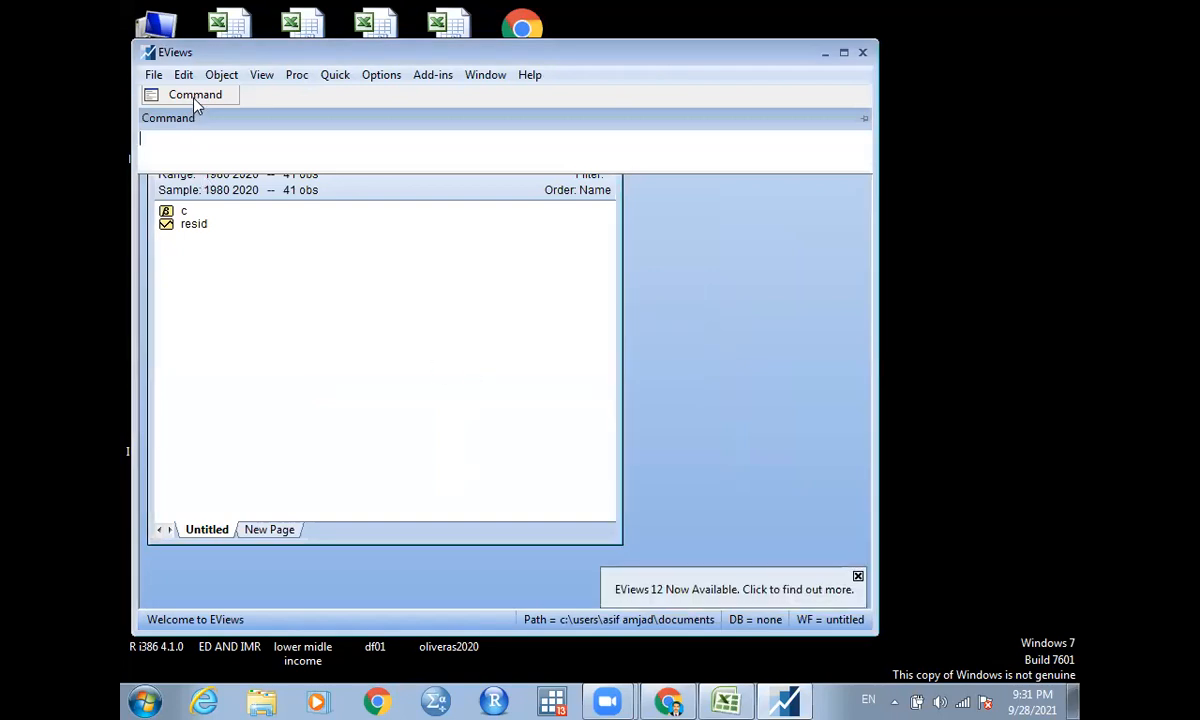
Paste the copied data with its headers into an empty group opened with the data command, and discard the untitled group
{"action": "type", "text": "data"}
{"action": "key", "text": "Return"}
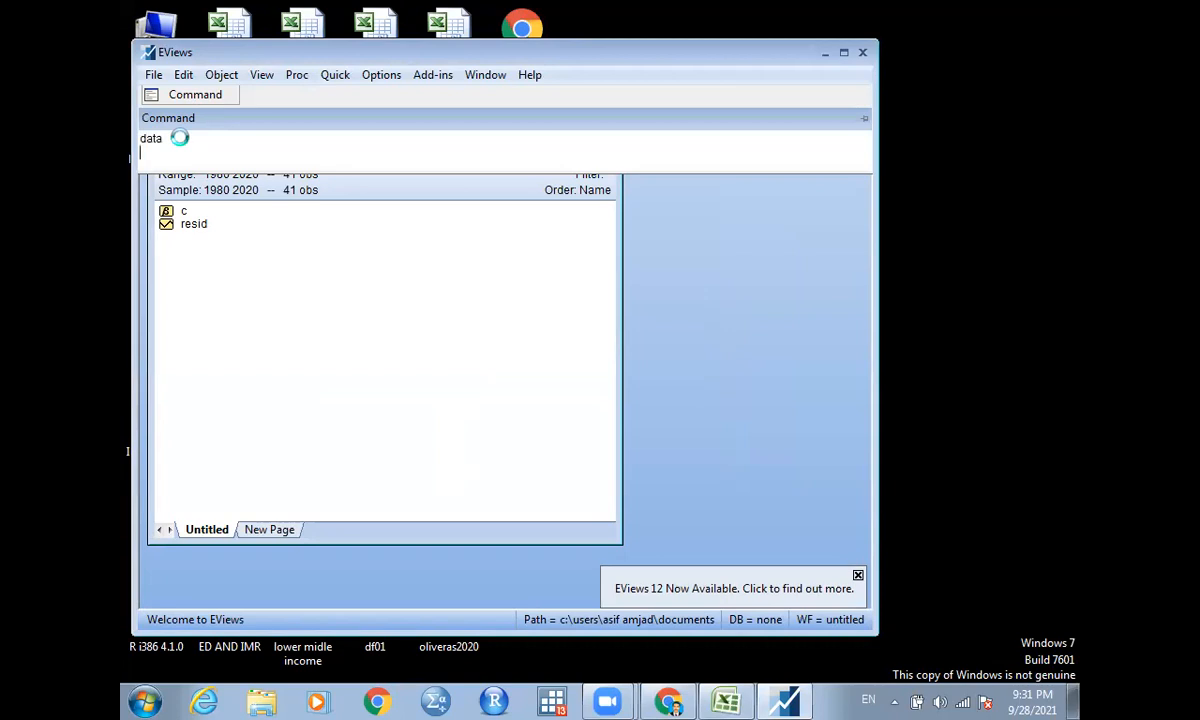
{"action": "left_click_drag", "start_coordinate": [643, 265], "coordinate": [643, 249]}
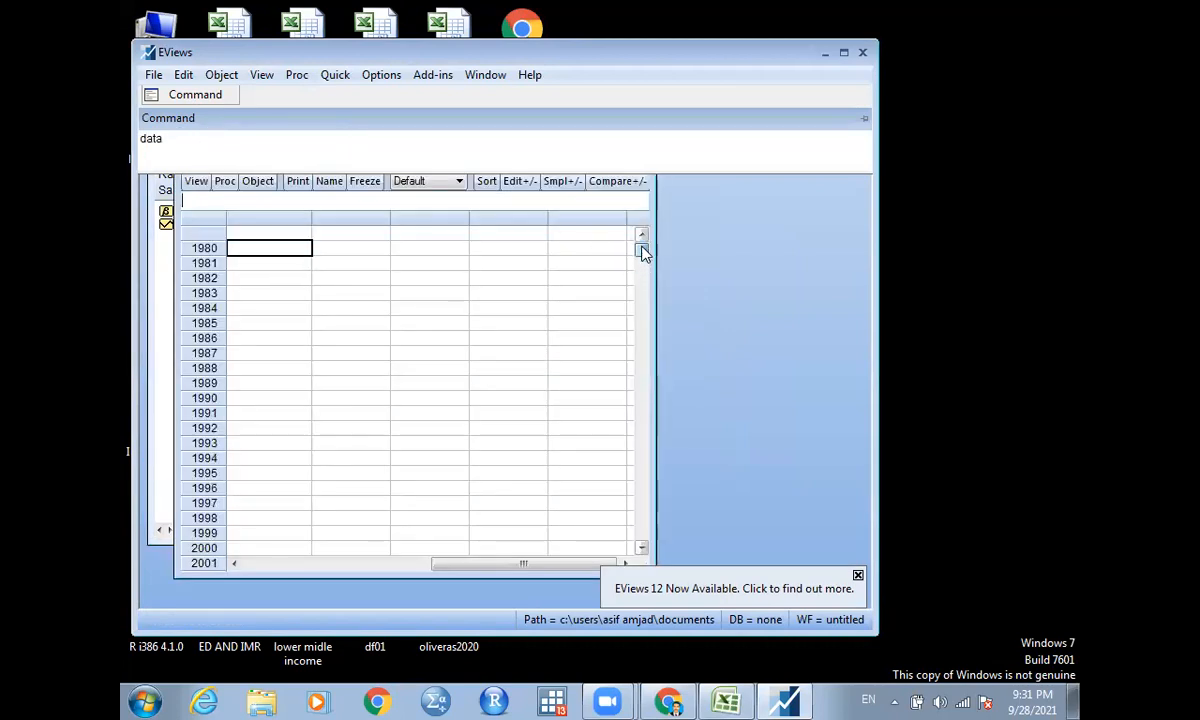
{"action": "left_click", "coordinate": [249, 235]}
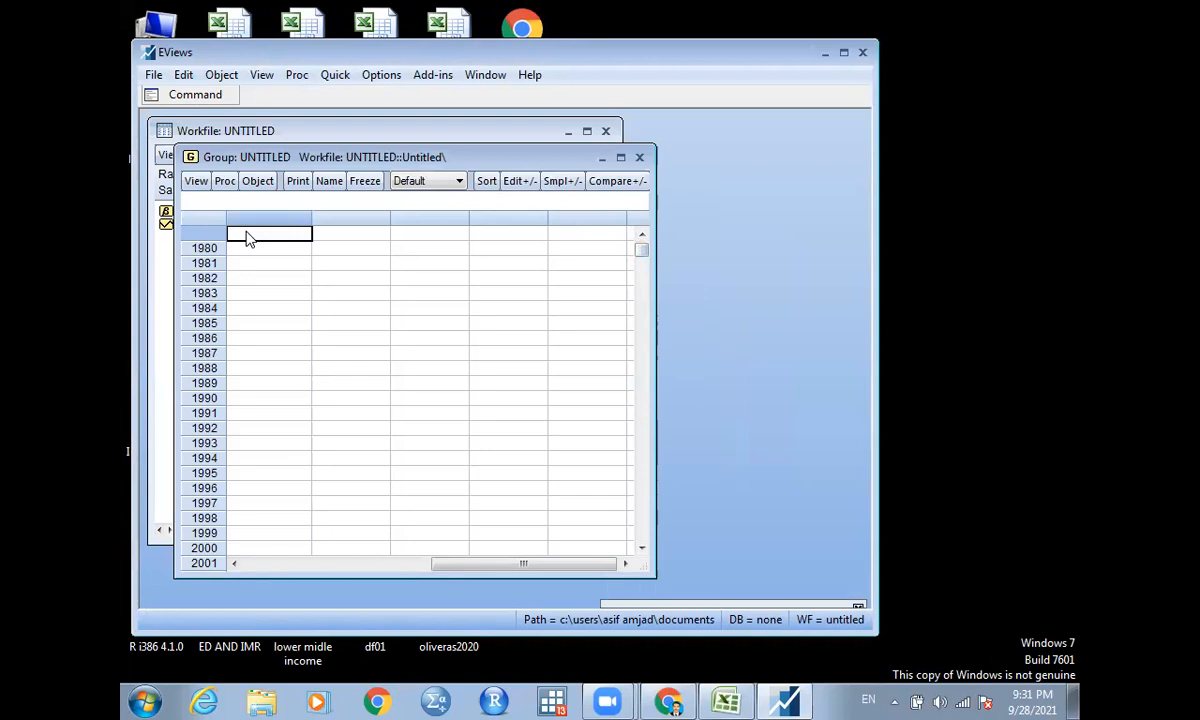
{"action": "key", "text": "ctrl+v"}
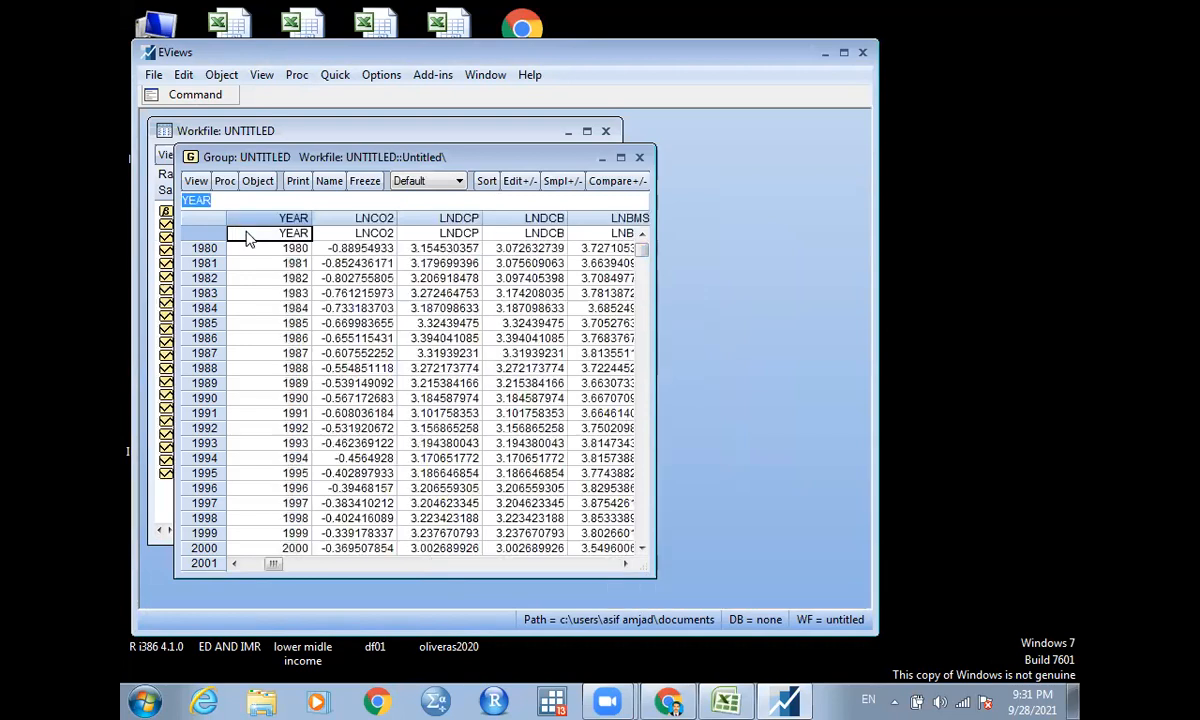
{"action": "left_click", "coordinate": [640, 160]}
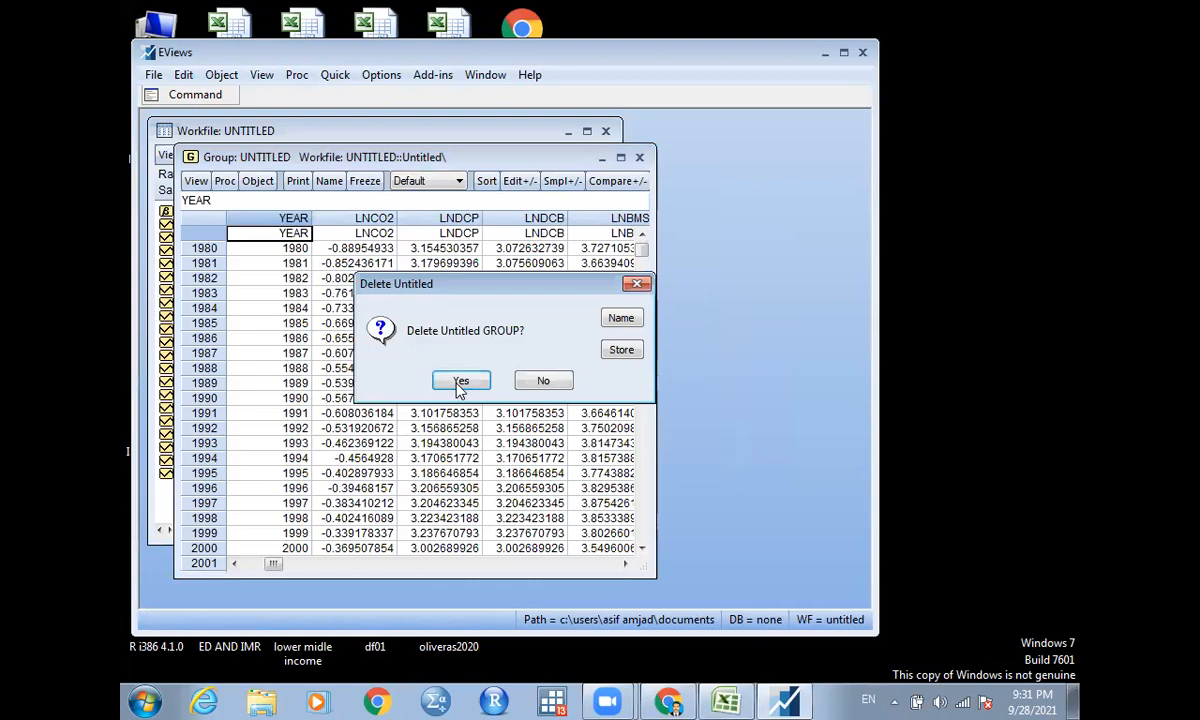
{"action": "left_click", "coordinate": [460, 382]}
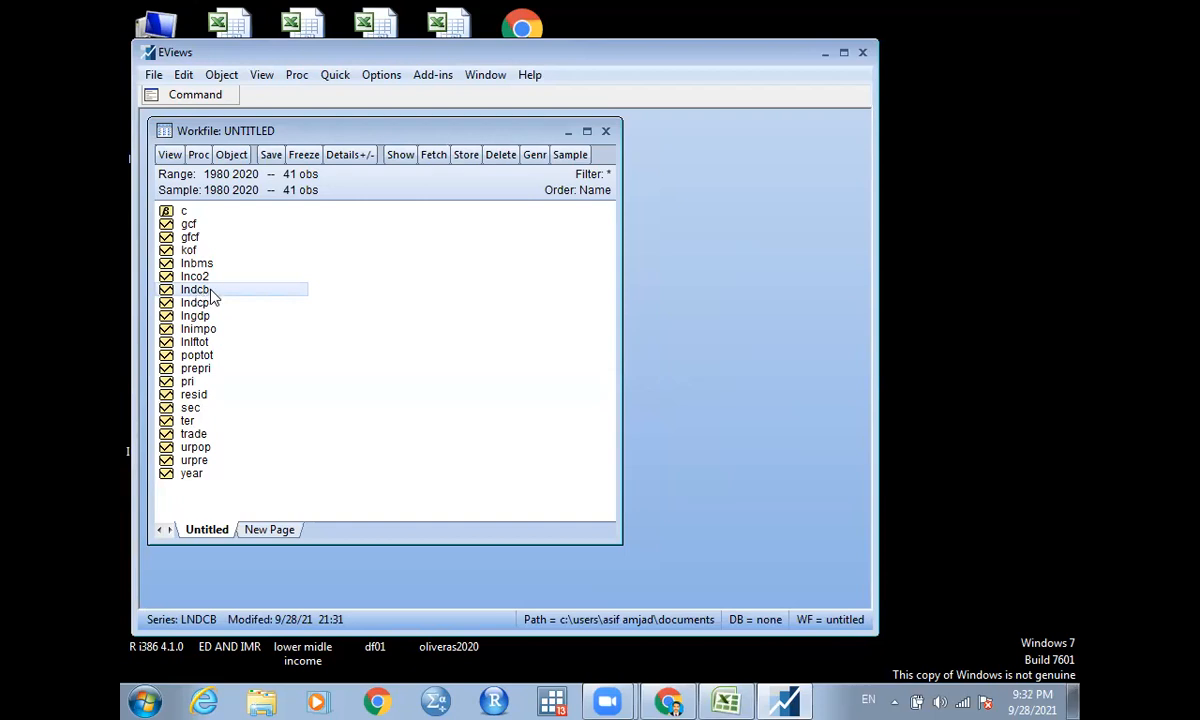
Open the lndcb series from the workfile
{"action": "double_click", "coordinate": [208, 290]}
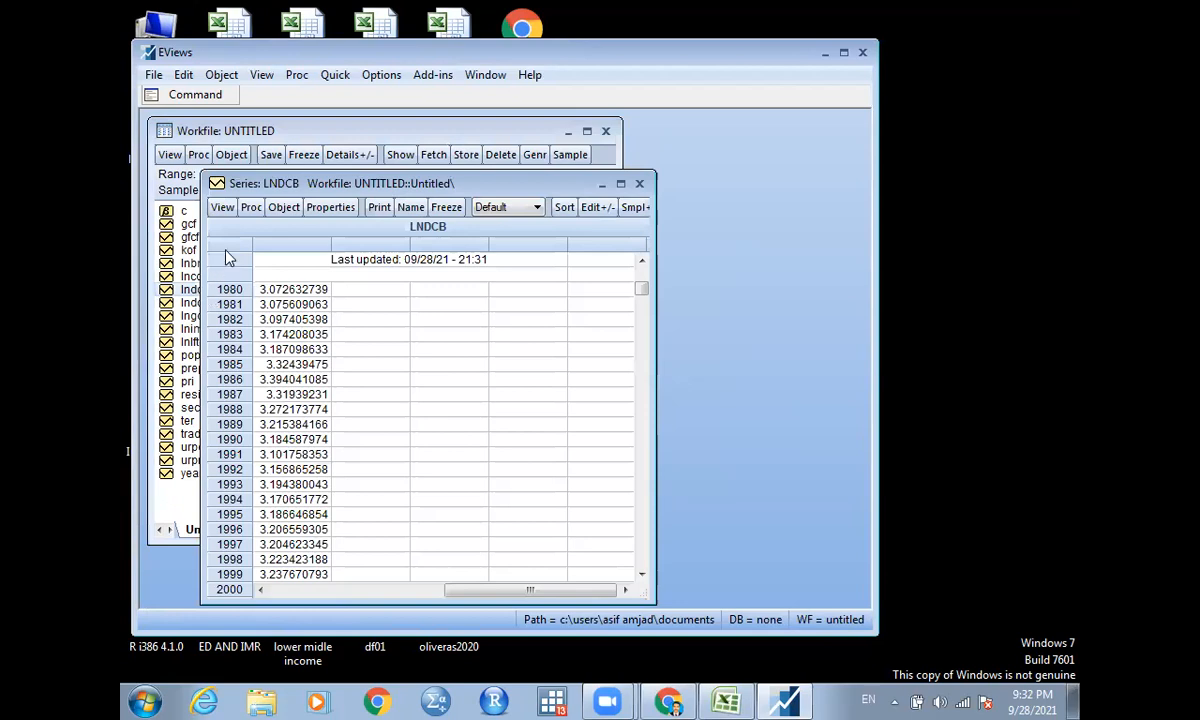
{"action": "left_click", "coordinate": [223, 207]}
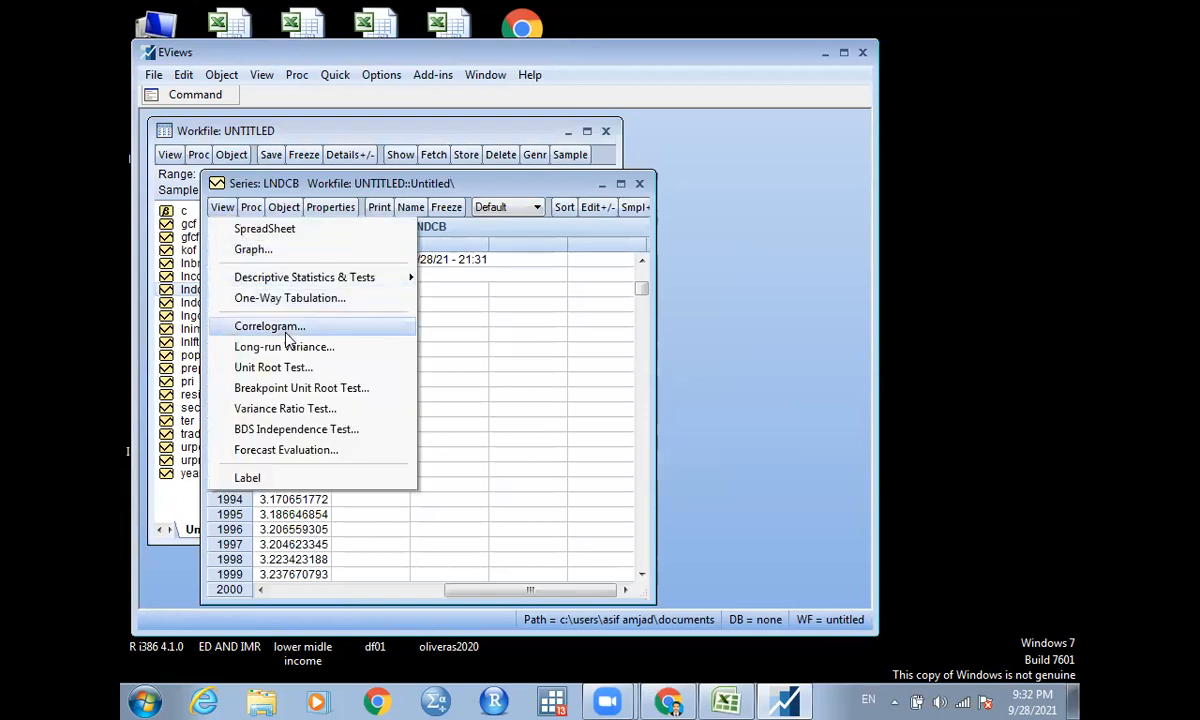
{"action": "left_click", "coordinate": [296, 252]}
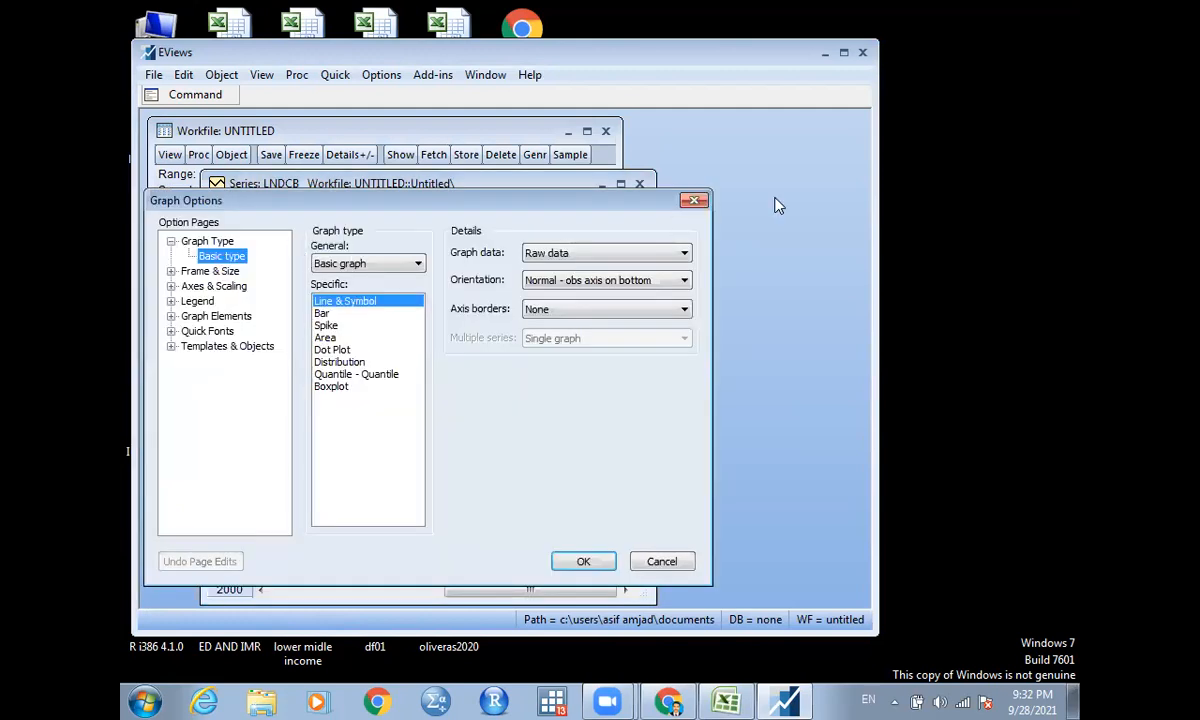
{"action": "left_click", "coordinate": [694, 200]}
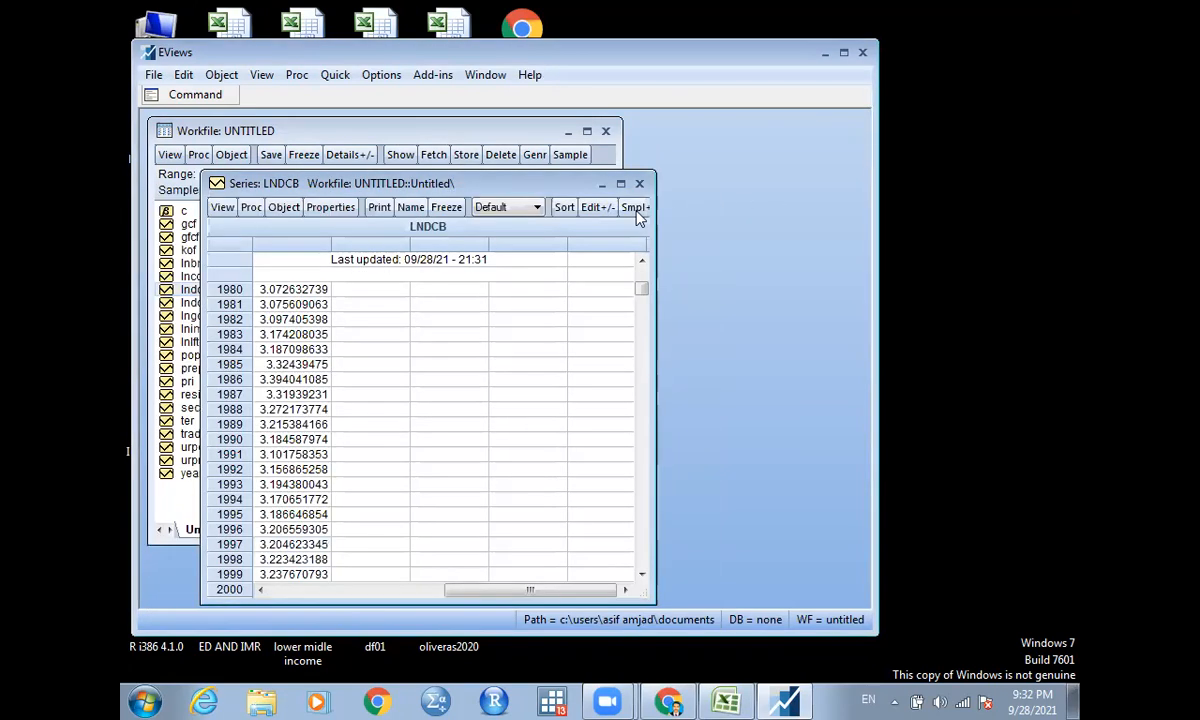
Plot lndcb as a basic Line & Symbol graph of the raw data, examine its peaks and troughs, and close the series
{"action": "left_click", "coordinate": [222, 210]}
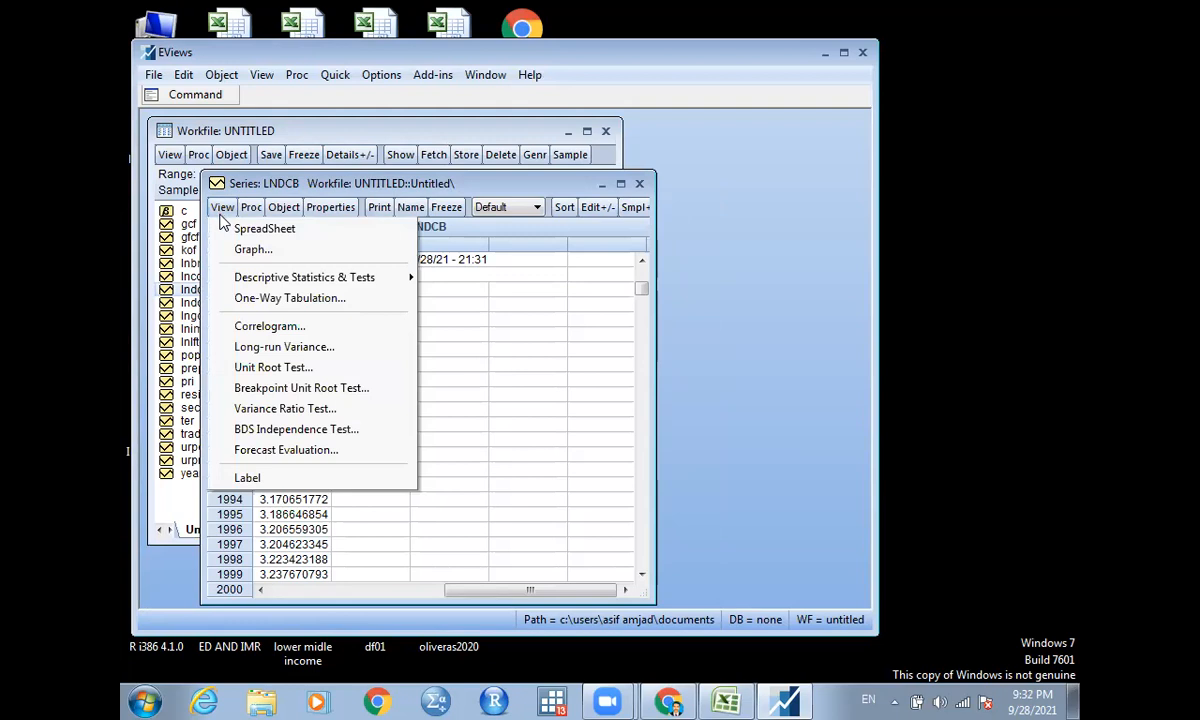
{"action": "left_click", "coordinate": [240, 252]}
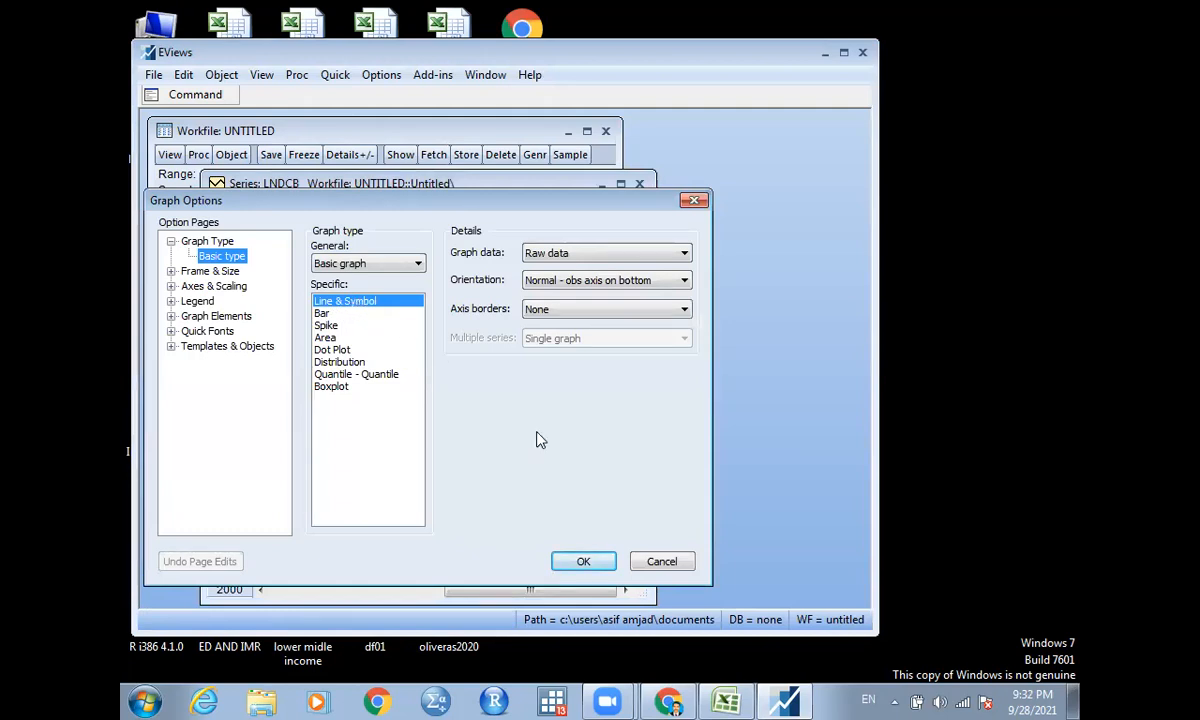
{"action": "left_click", "coordinate": [587, 561]}
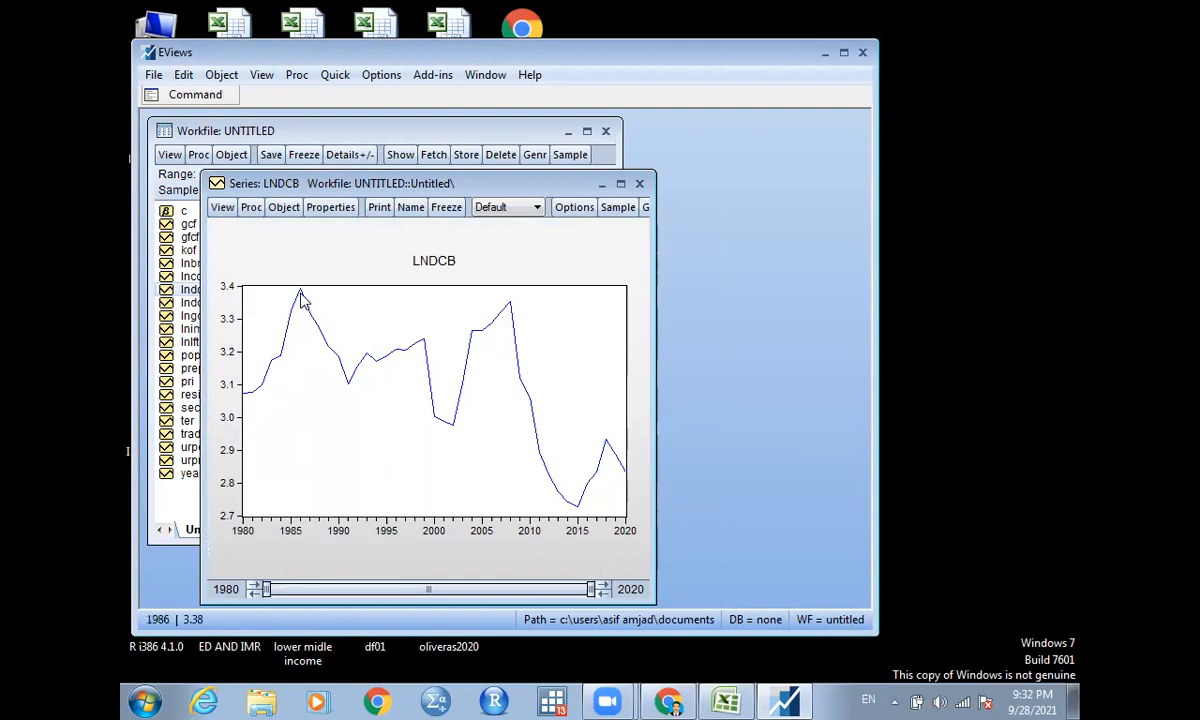
{"action": "mouse_move", "coordinate": [302, 301]}
{"action": "mouse_move", "coordinate": [577, 512]}
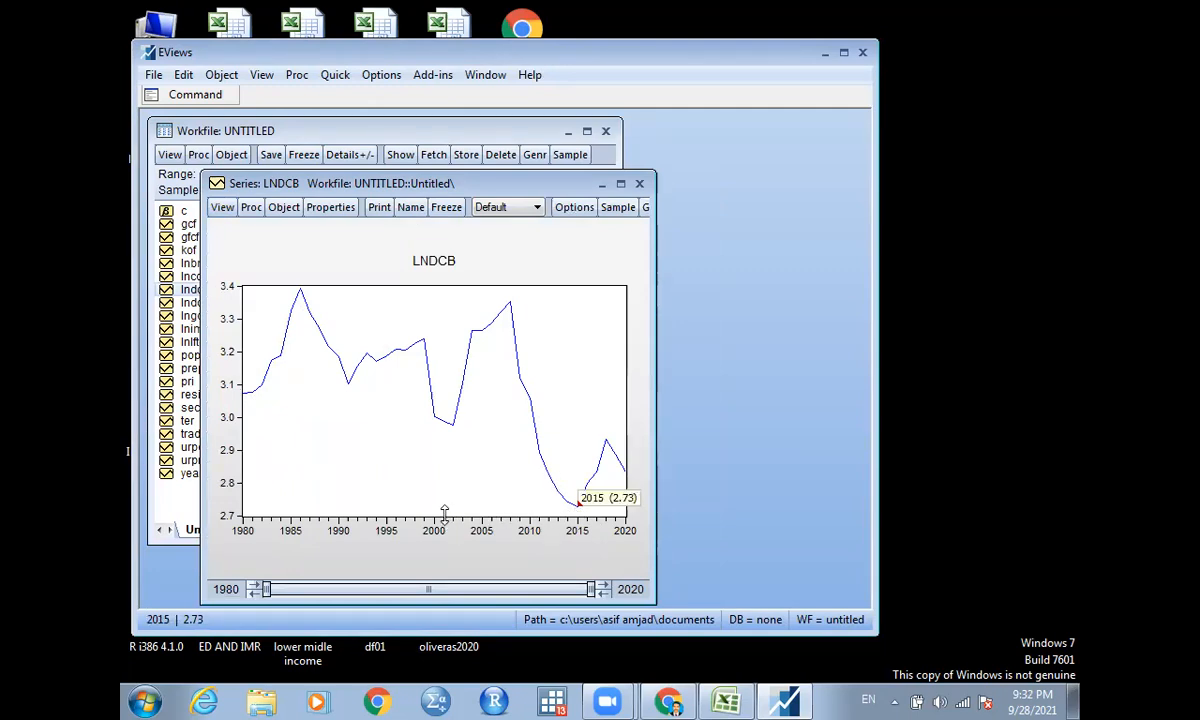
{"action": "mouse_move", "coordinate": [447, 425]}
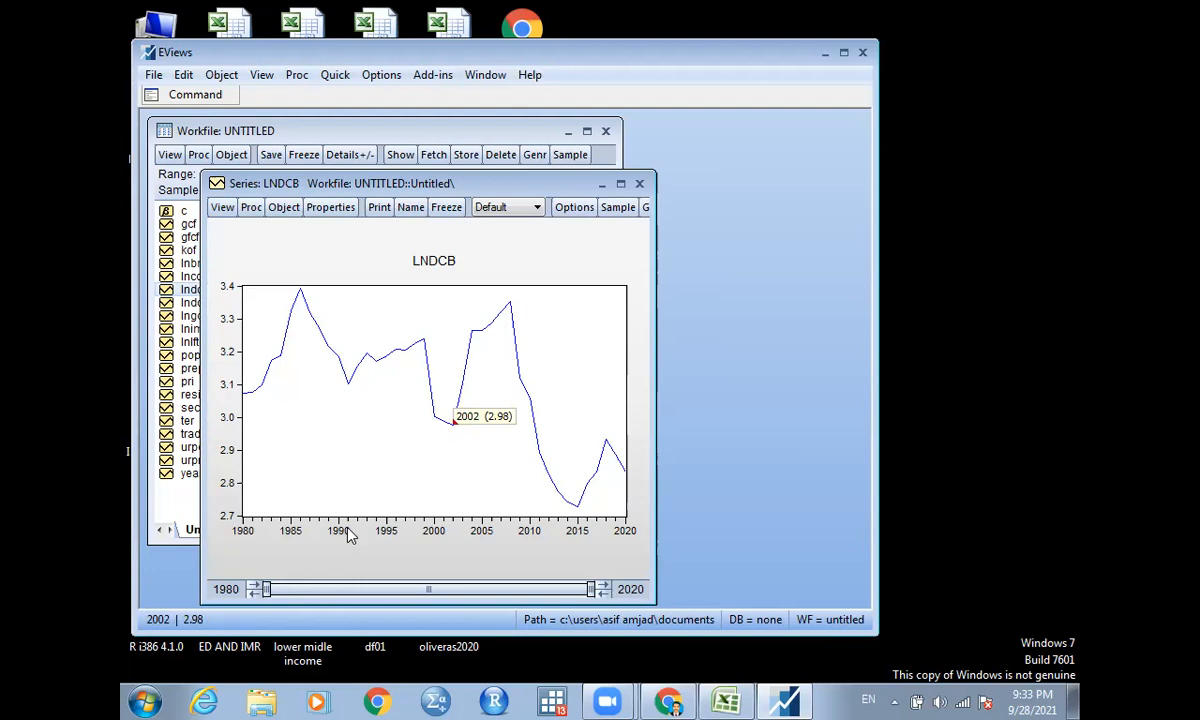
{"action": "mouse_move", "coordinate": [351, 389]}
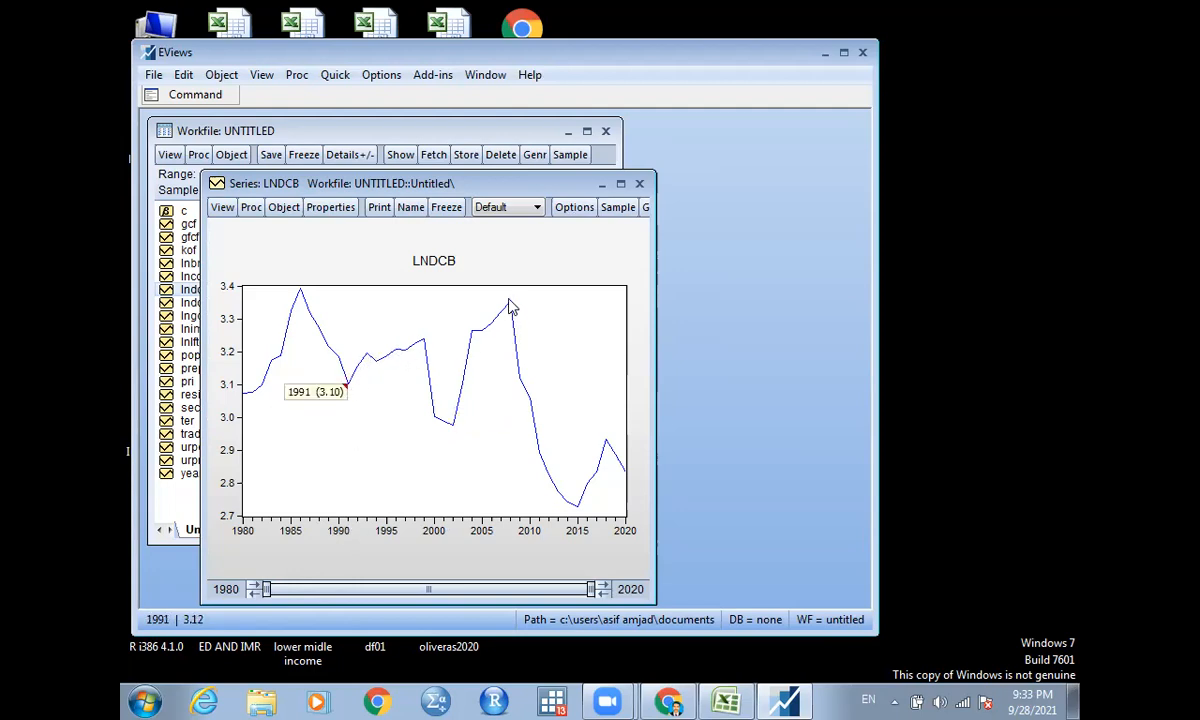
{"action": "mouse_move", "coordinate": [510, 303]}
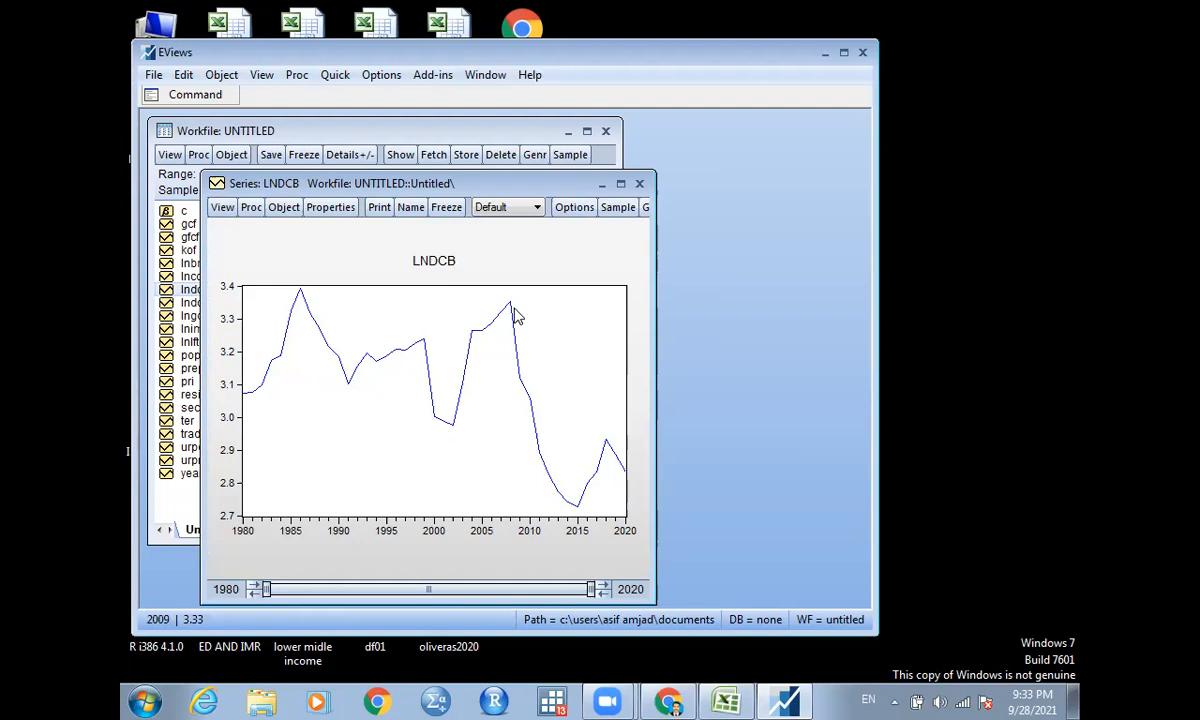
{"action": "left_click", "coordinate": [639, 185]}
Plot the lndcp series as a basic Line & Symbol graph of the raw data, examine its turning points, and close it
{"action": "left_click", "coordinate": [195, 302]}
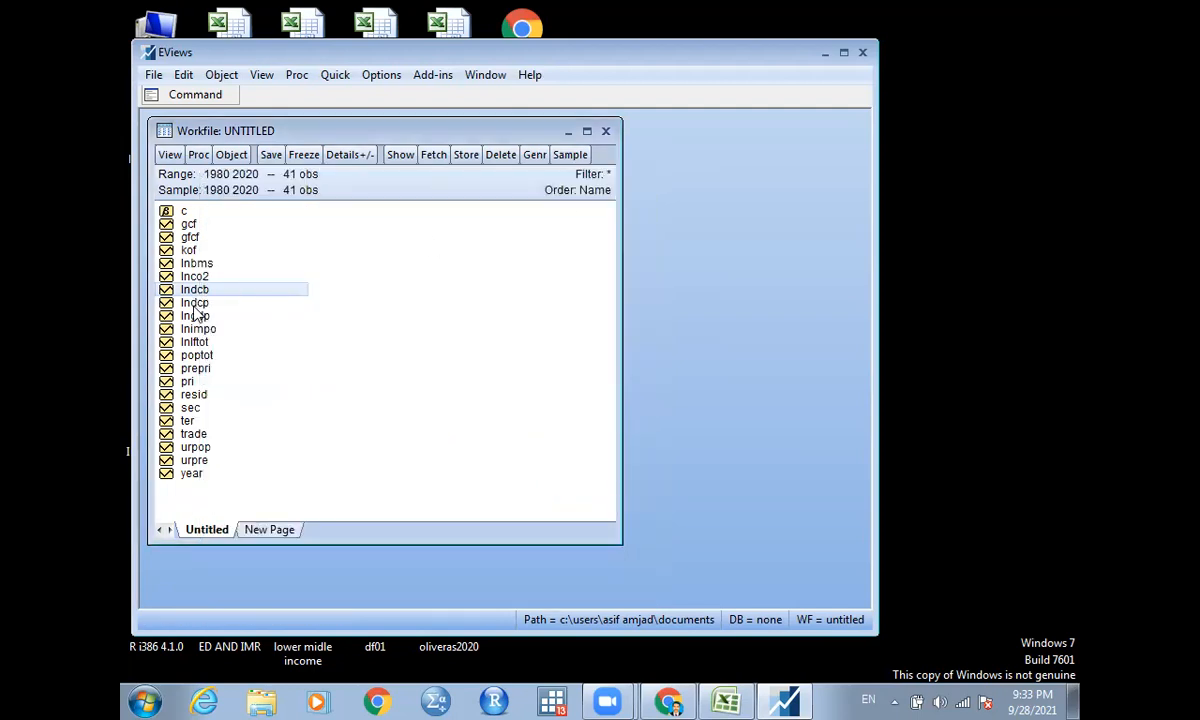
{"action": "double_click", "coordinate": [194, 303]}
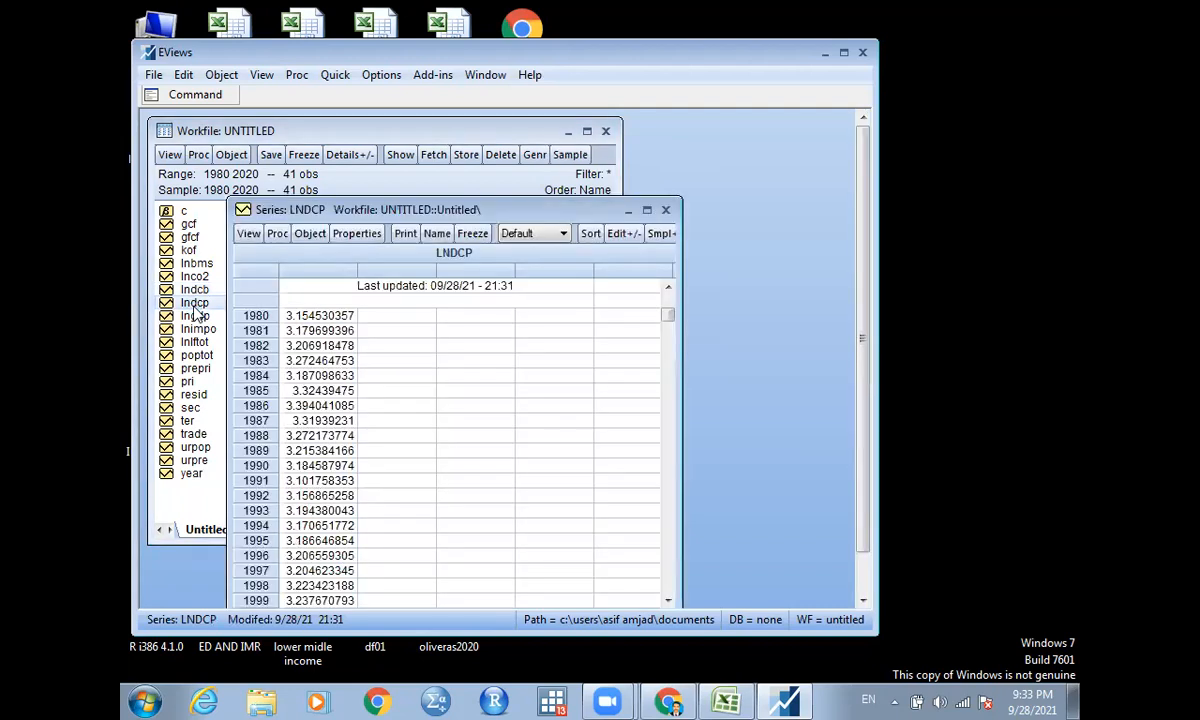
{"action": "left_click", "coordinate": [249, 236]}
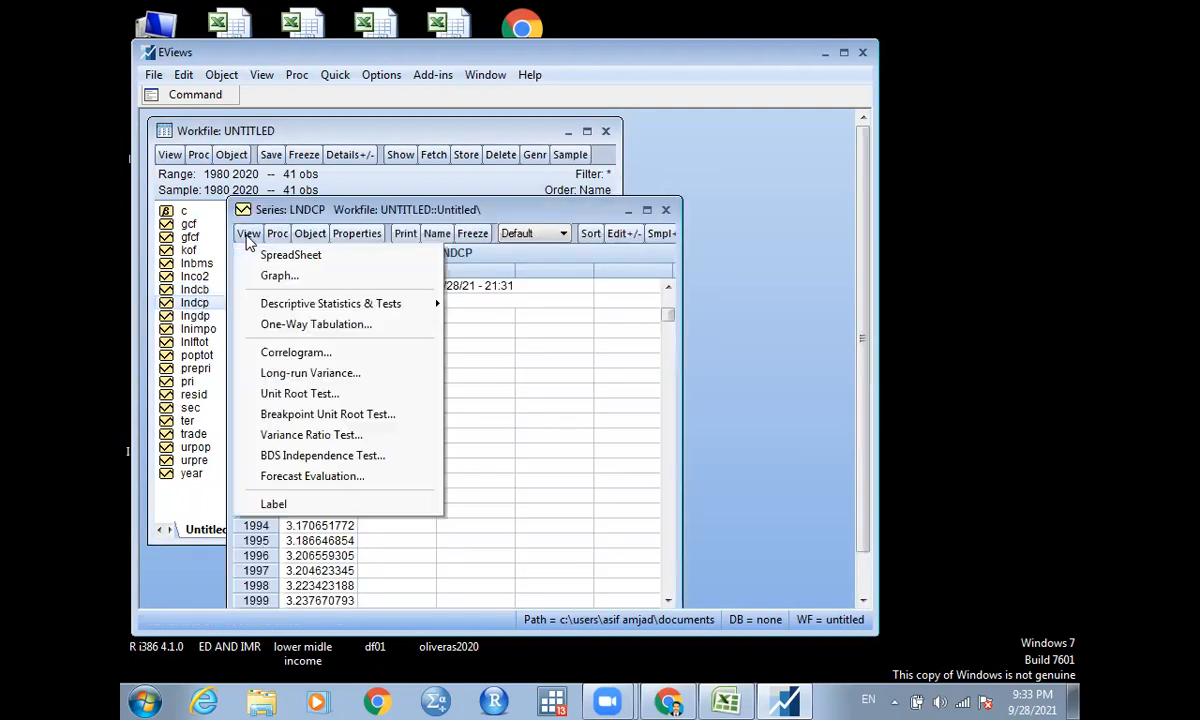
{"action": "left_click", "coordinate": [285, 276]}
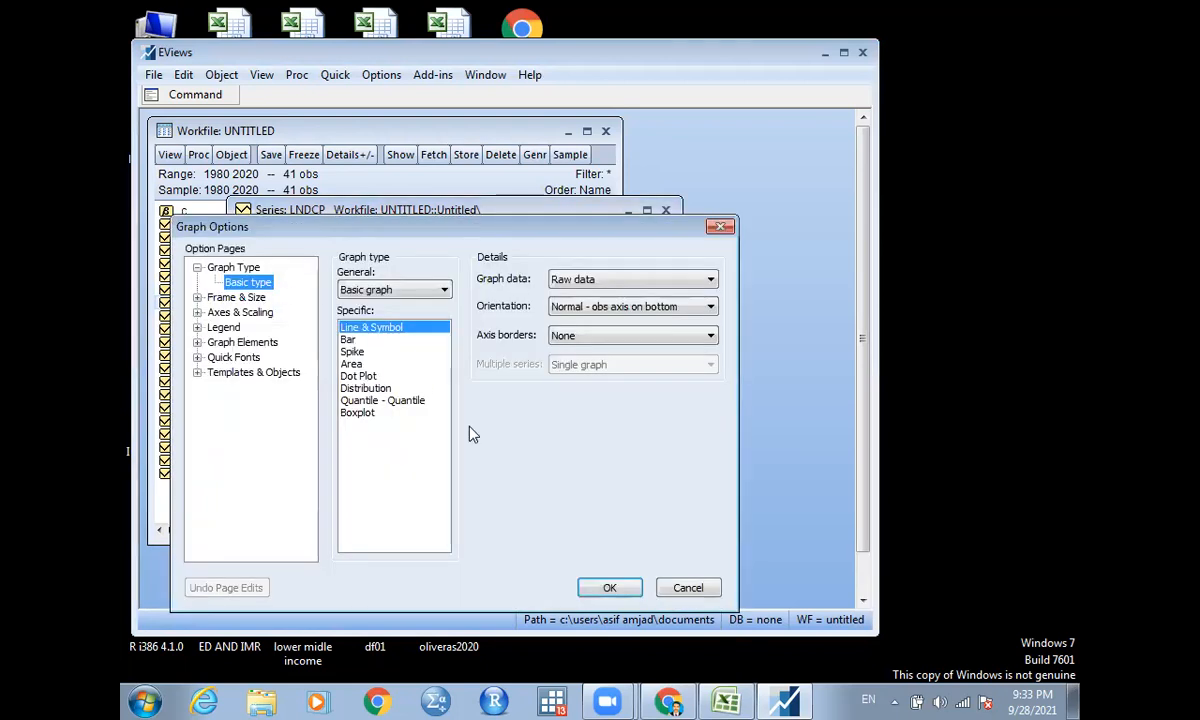
{"action": "left_click", "coordinate": [604, 580]}
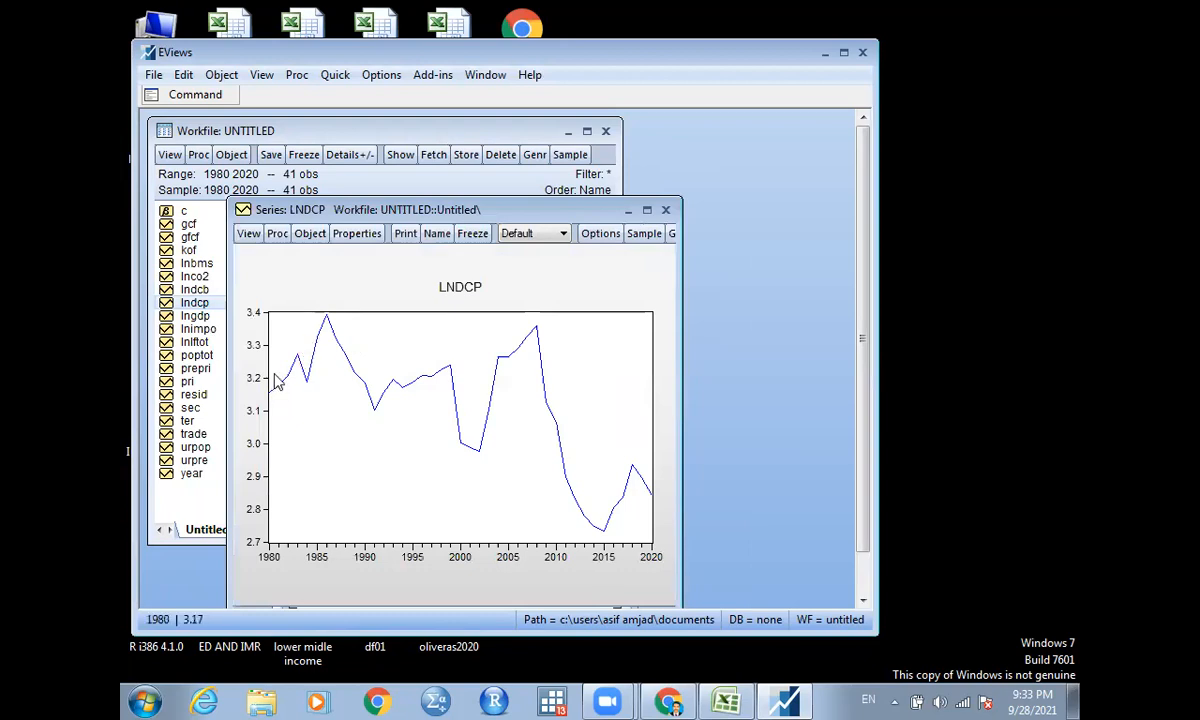
{"action": "mouse_move", "coordinate": [308, 385]}
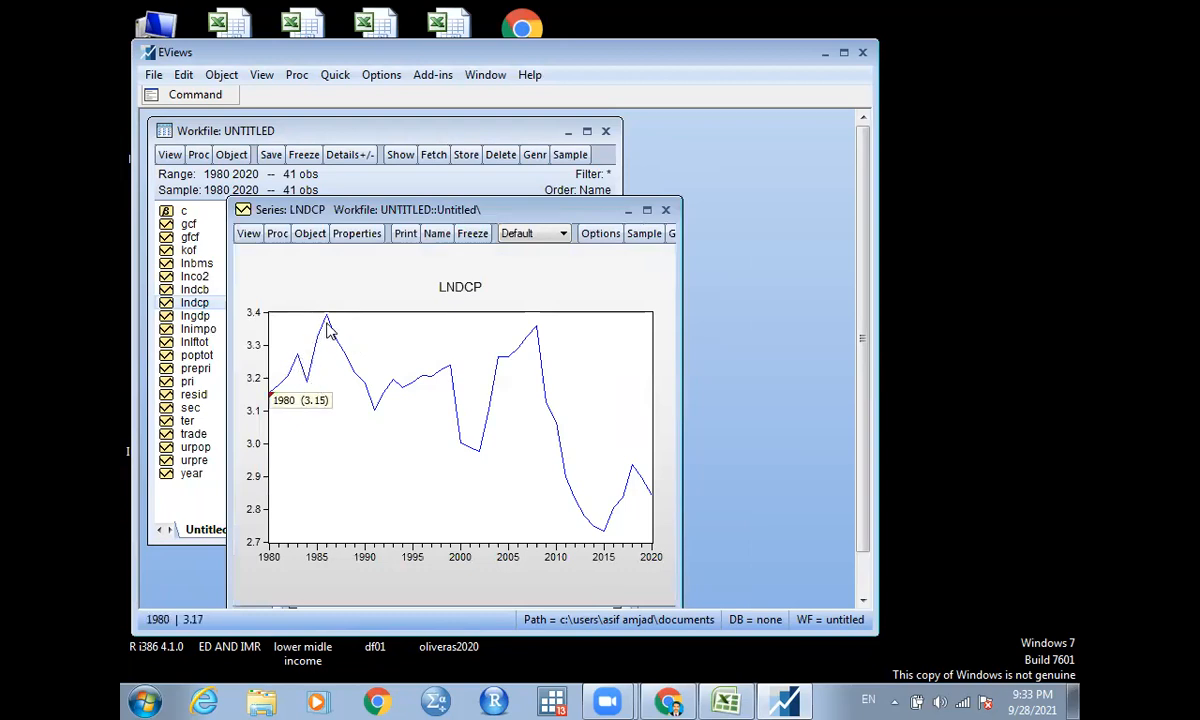
{"action": "mouse_move", "coordinate": [327, 318]}
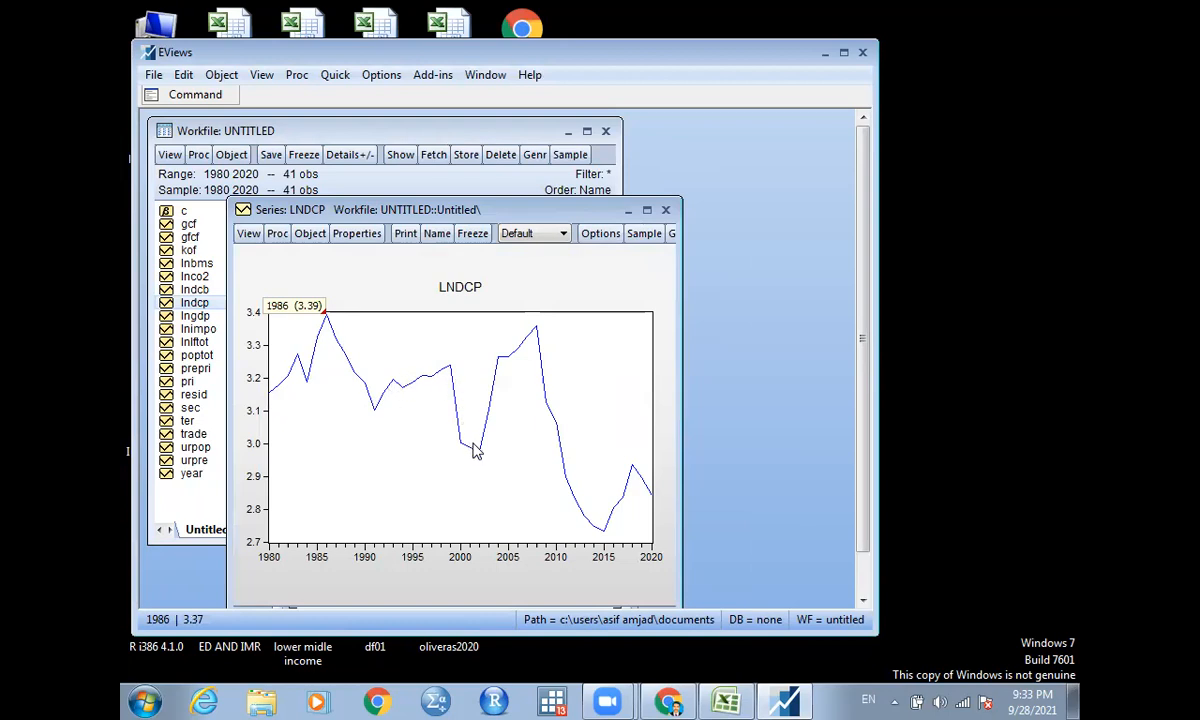
{"action": "mouse_move", "coordinate": [485, 416]}
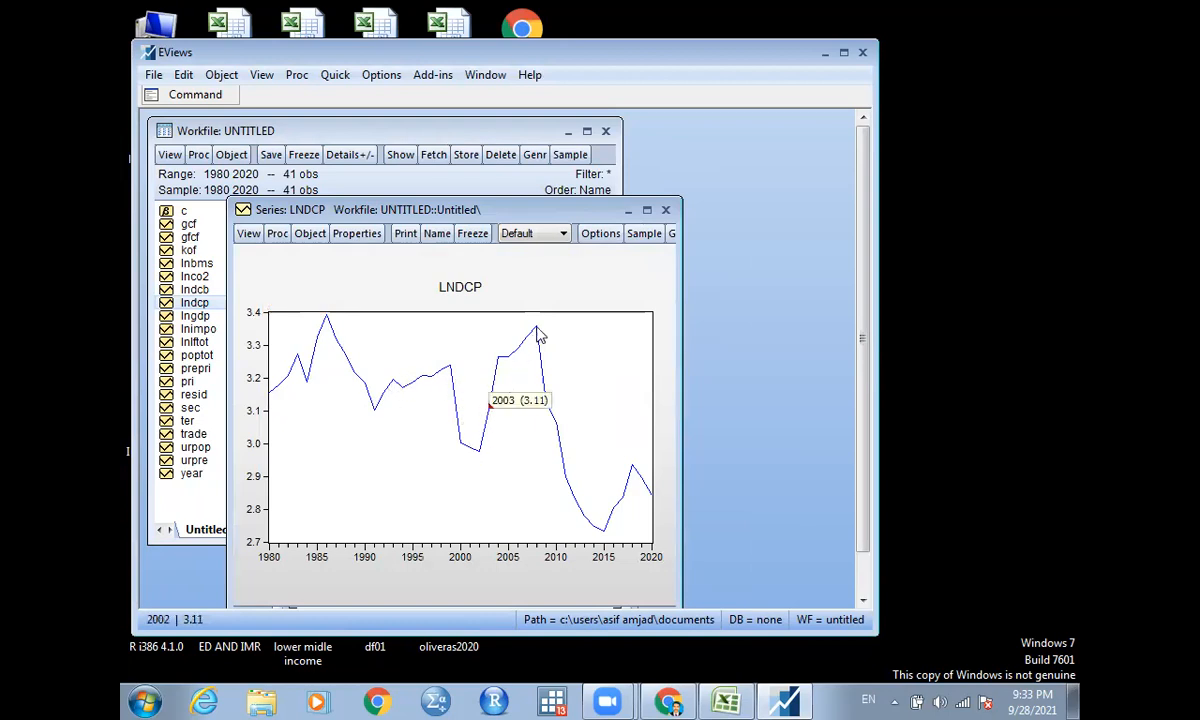
{"action": "left_click", "coordinate": [665, 210]}
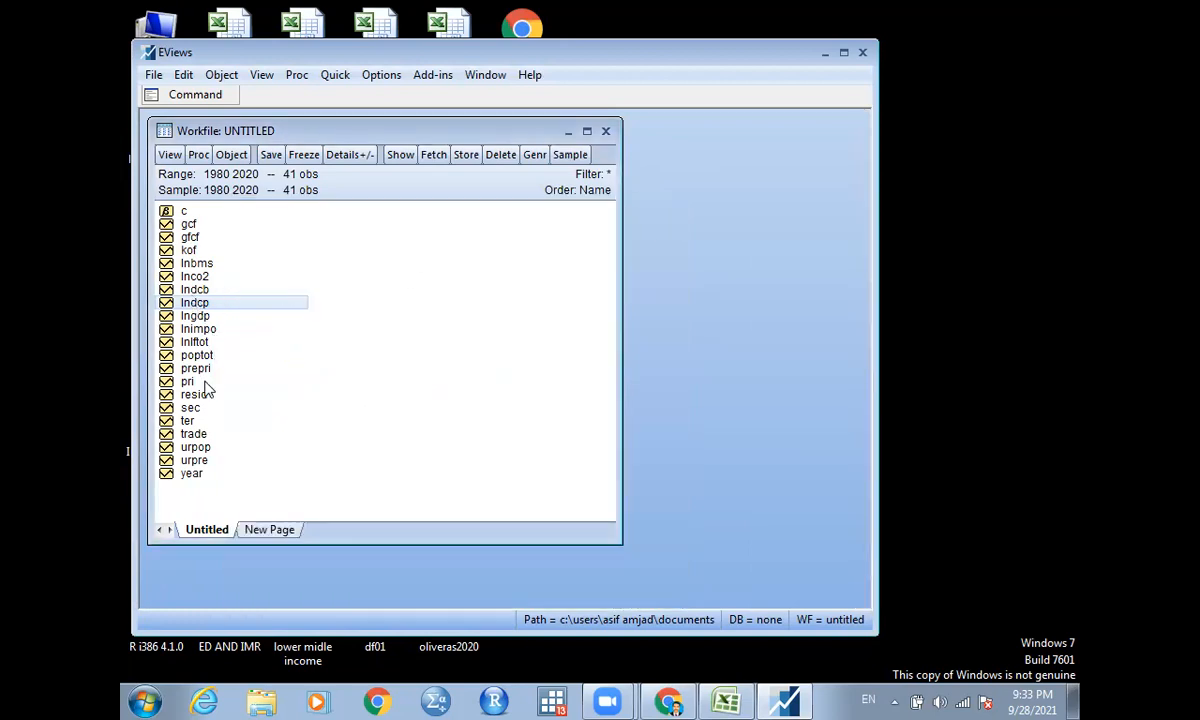
Plot the lnbms series as a basic Line & Symbol graph of the raw data, examine its movements, and close it
{"action": "double_click", "coordinate": [197, 264]}
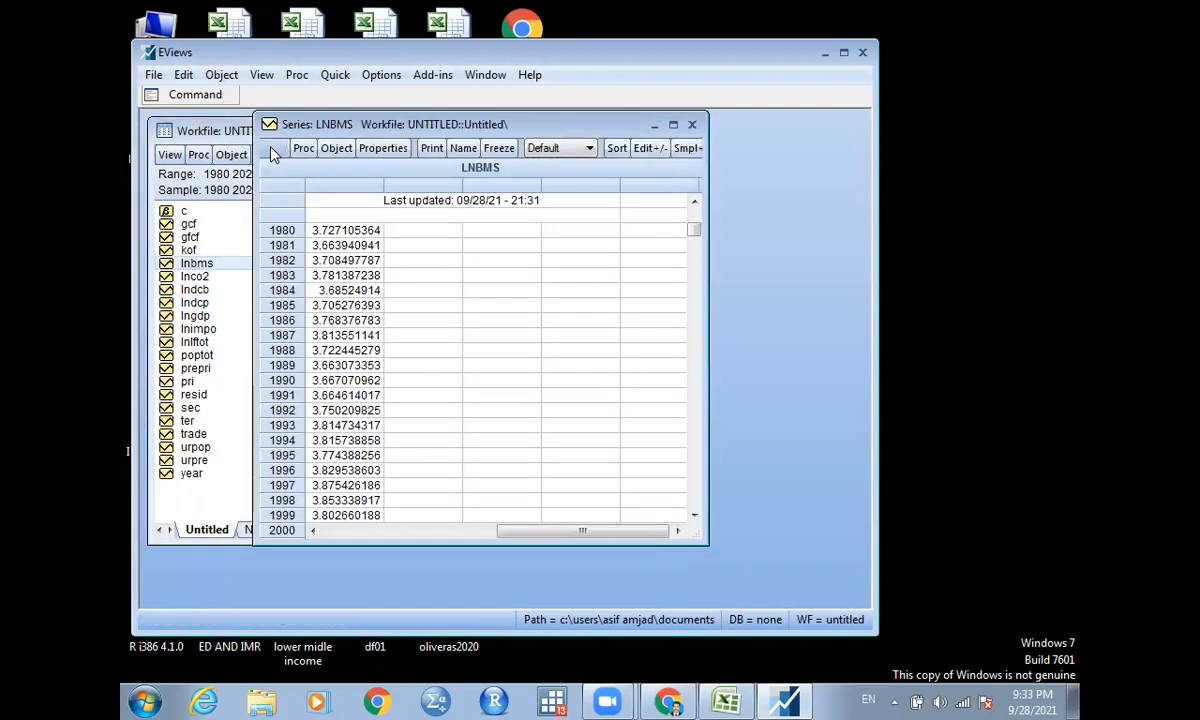
{"action": "left_click", "coordinate": [274, 149]}
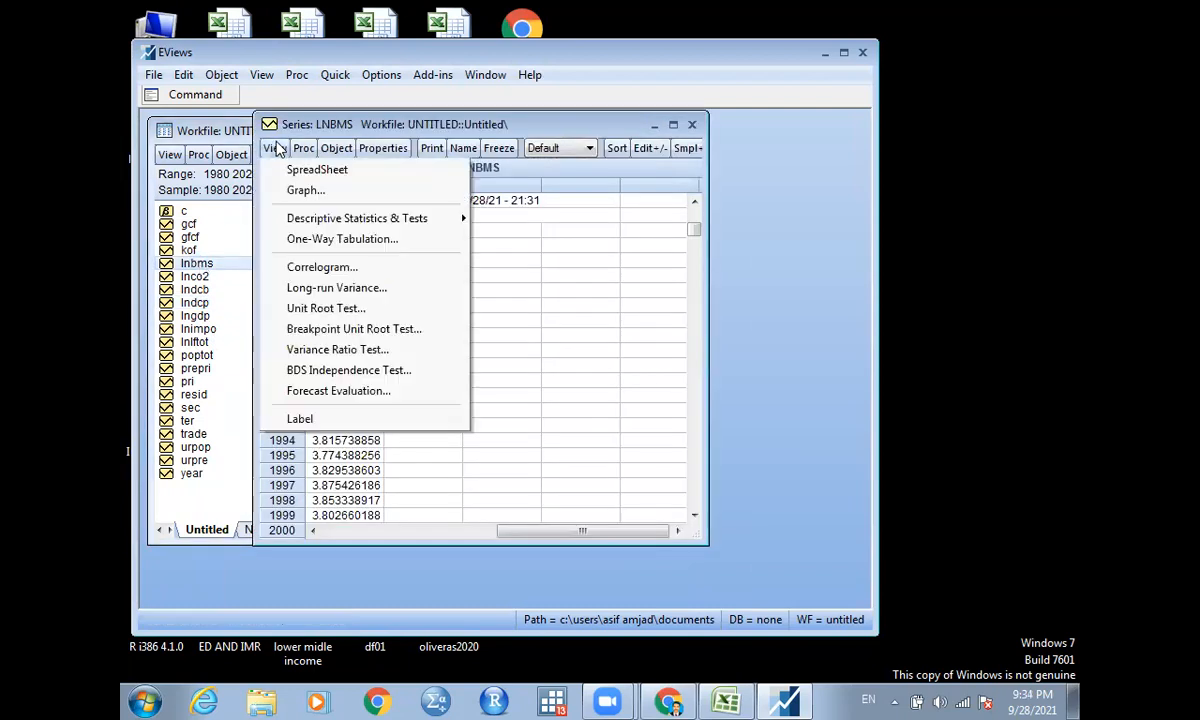
{"action": "left_click", "coordinate": [310, 191]}
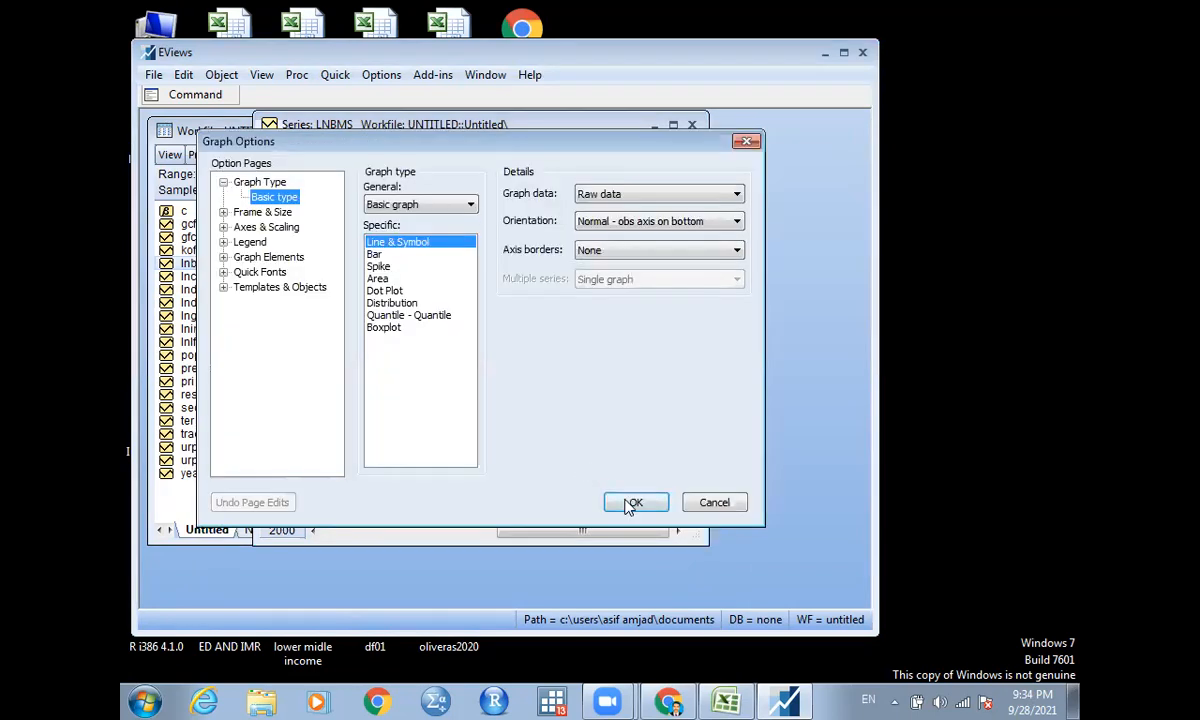
{"action": "left_click", "coordinate": [630, 505]}
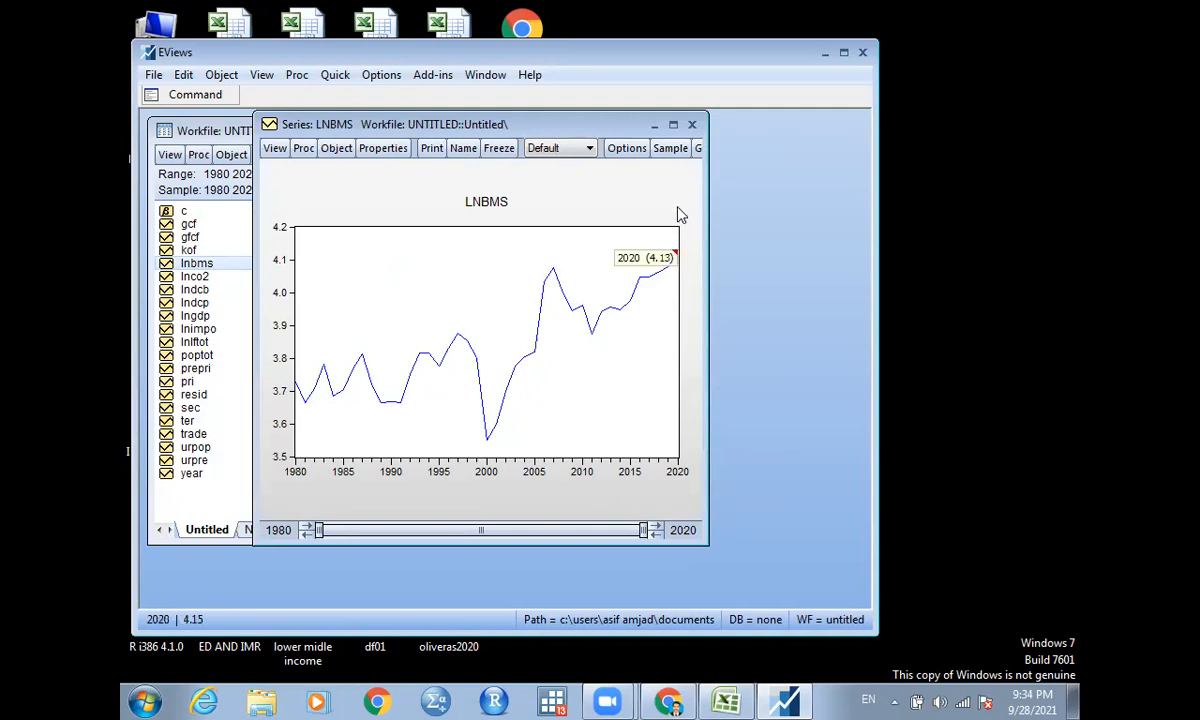
{"action": "left_click", "coordinate": [692, 125]}
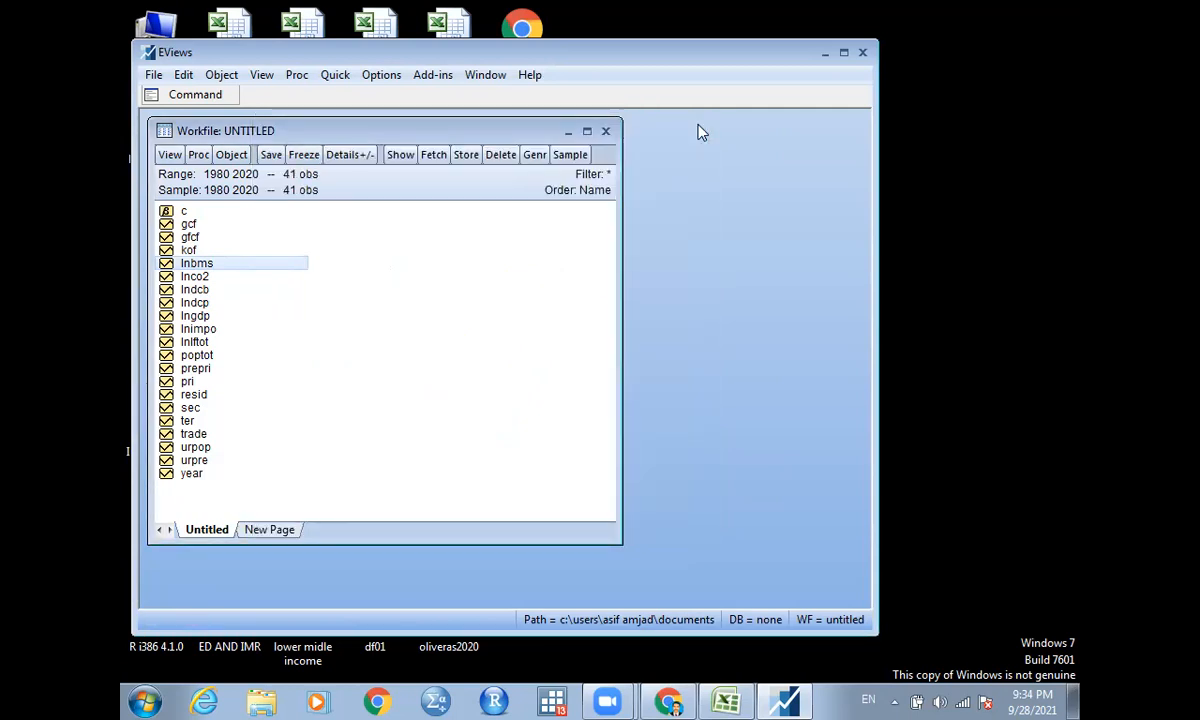
{"action": "double_click", "coordinate": [197, 277]}
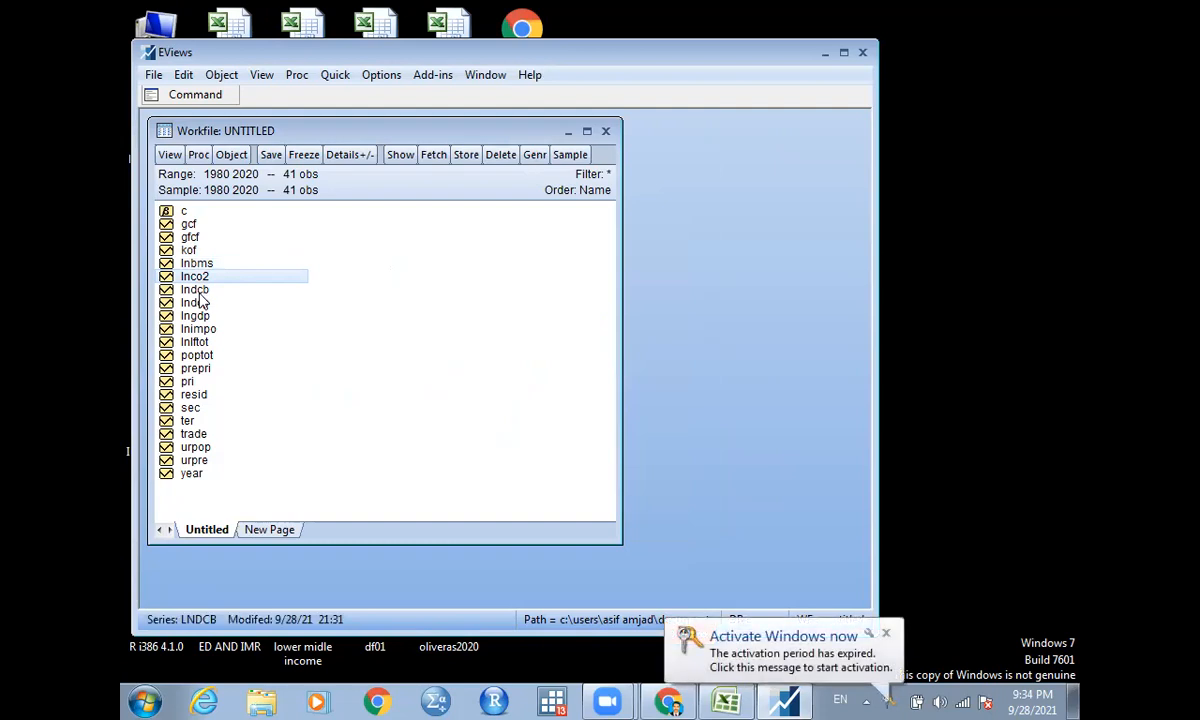
{"action": "left_click", "coordinate": [199, 295]}
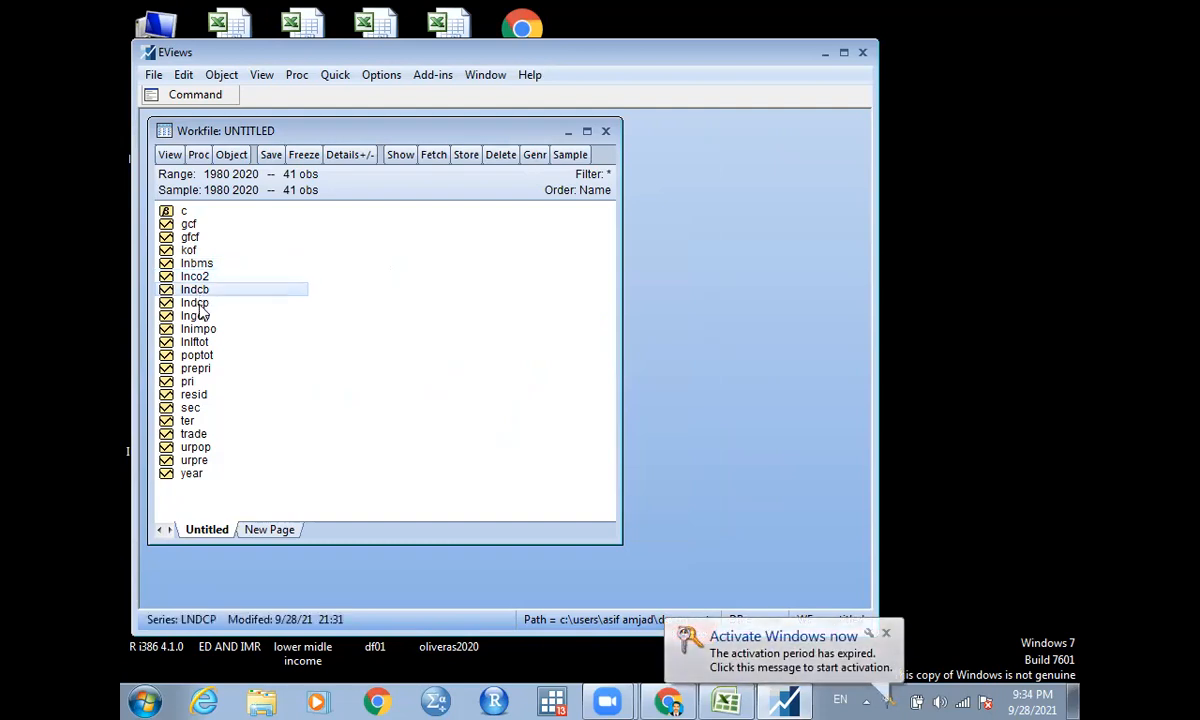
{"action": "left_click", "coordinate": [201, 304]}
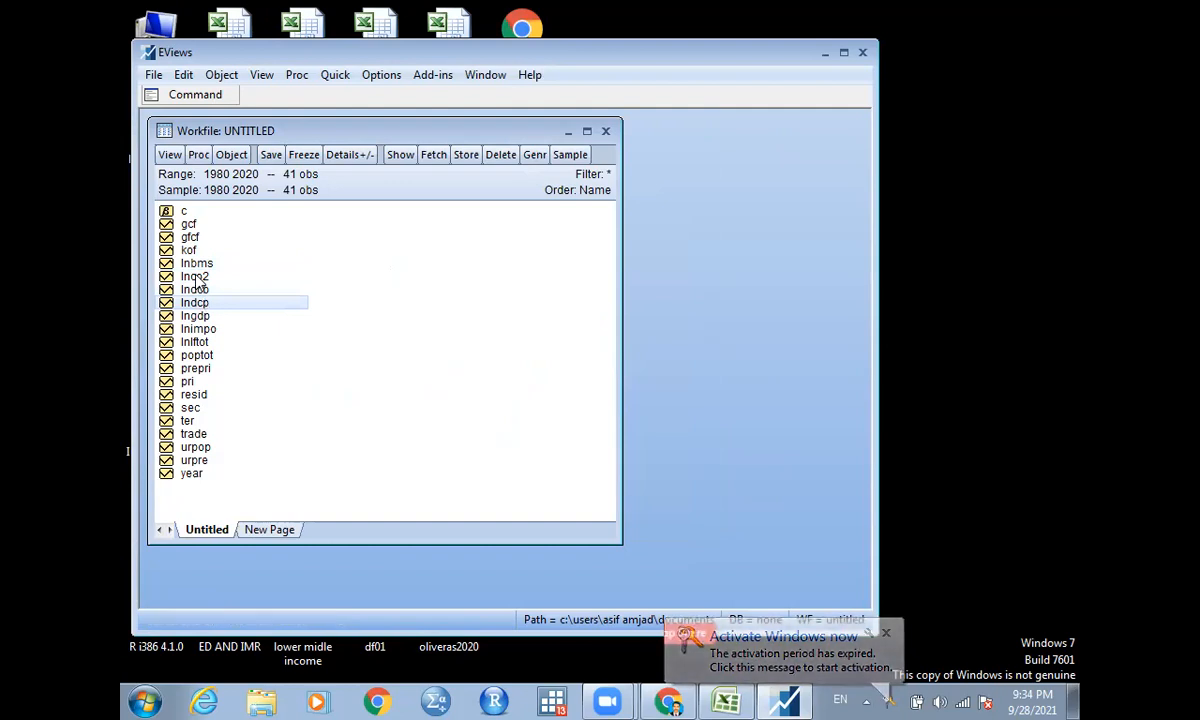
Run a level breakpoint unit root test on lnco2 with intercept, innovation outlier, Dickey-Fuller min-t selection, Schwarz criterion and maximum lags of 1
{"action": "double_click", "coordinate": [197, 278]}
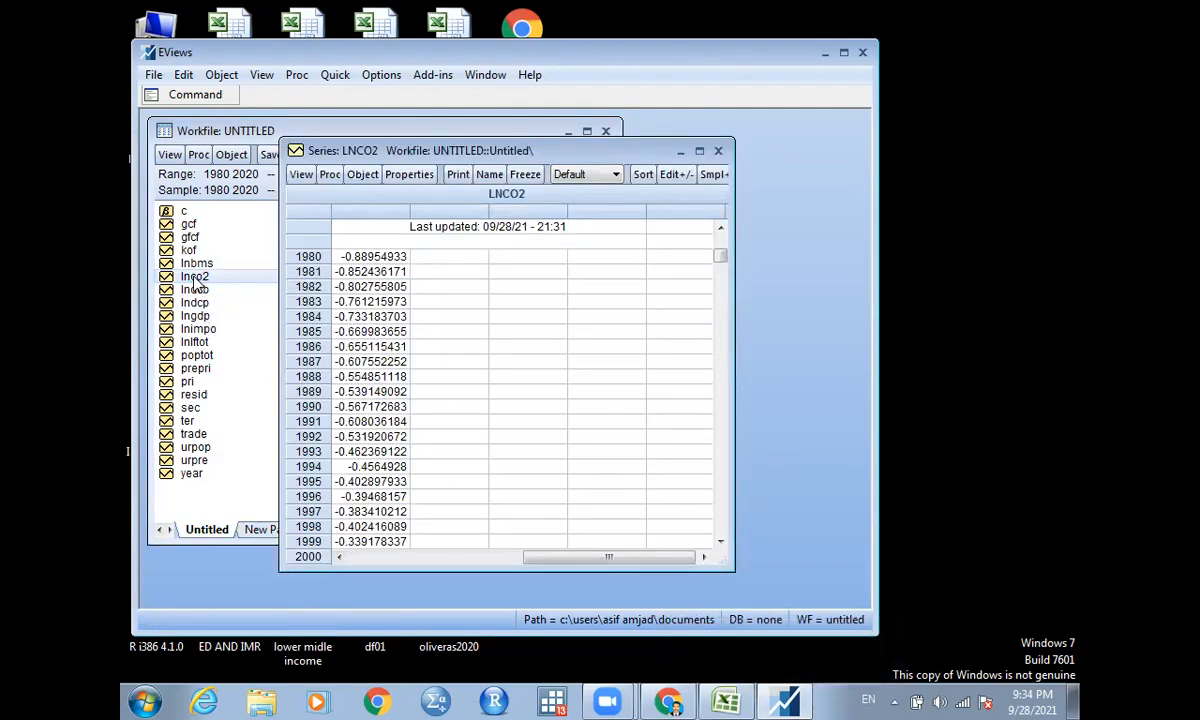
{"action": "left_click", "coordinate": [300, 176]}
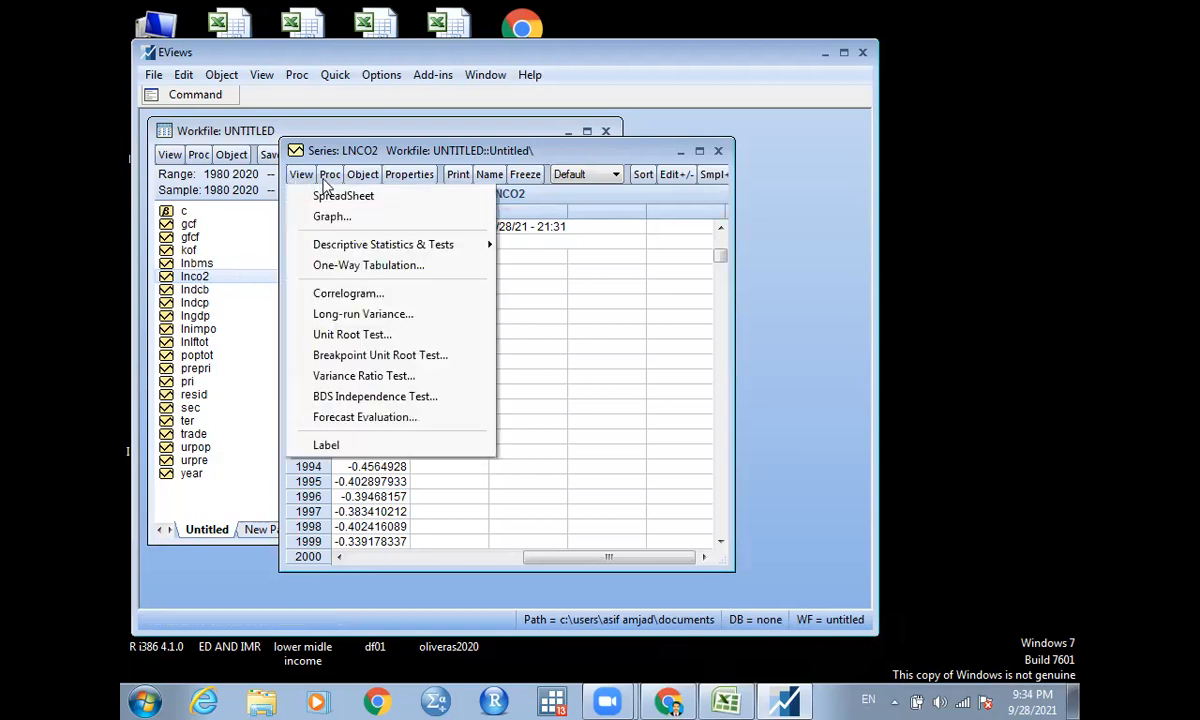
{"action": "left_click", "coordinate": [436, 360]}
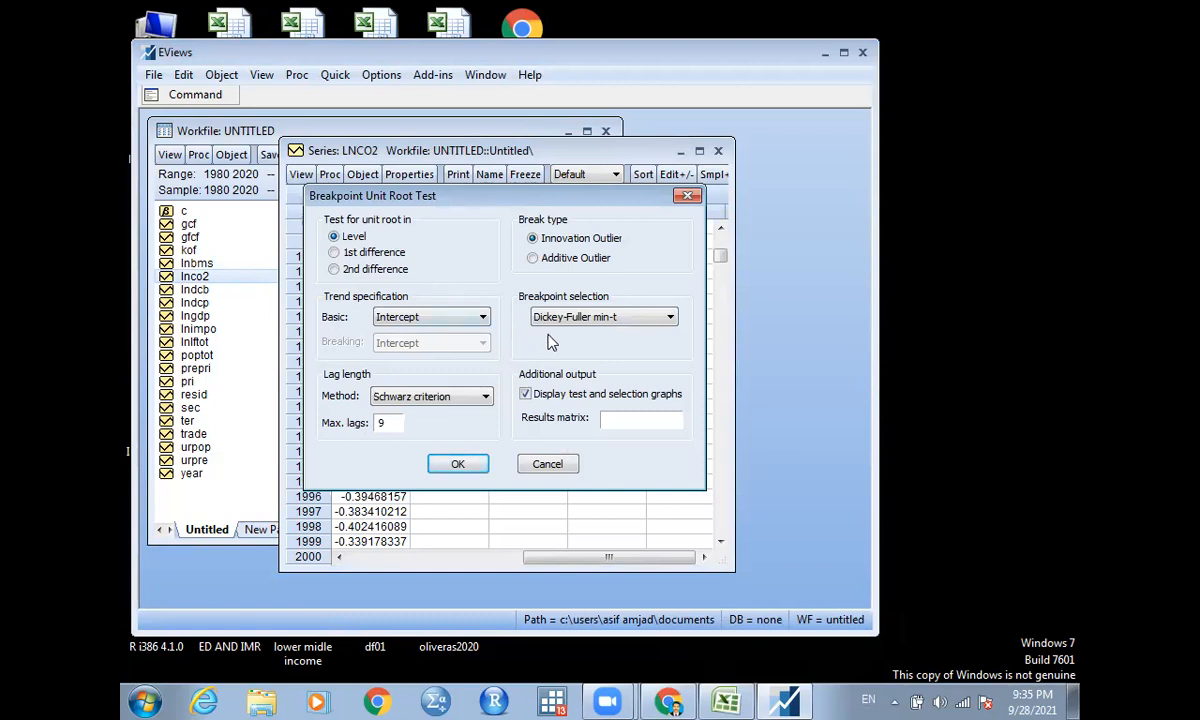
{"action": "left_click", "coordinate": [427, 320]}
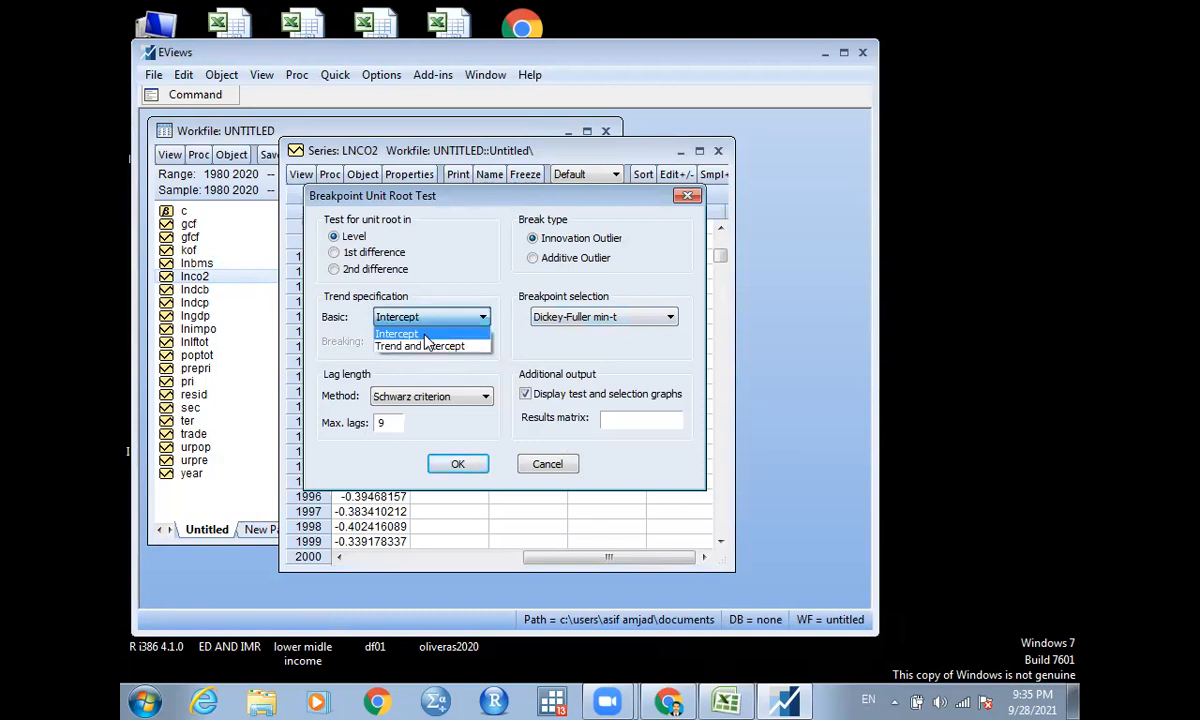
{"action": "left_click", "coordinate": [425, 335]}
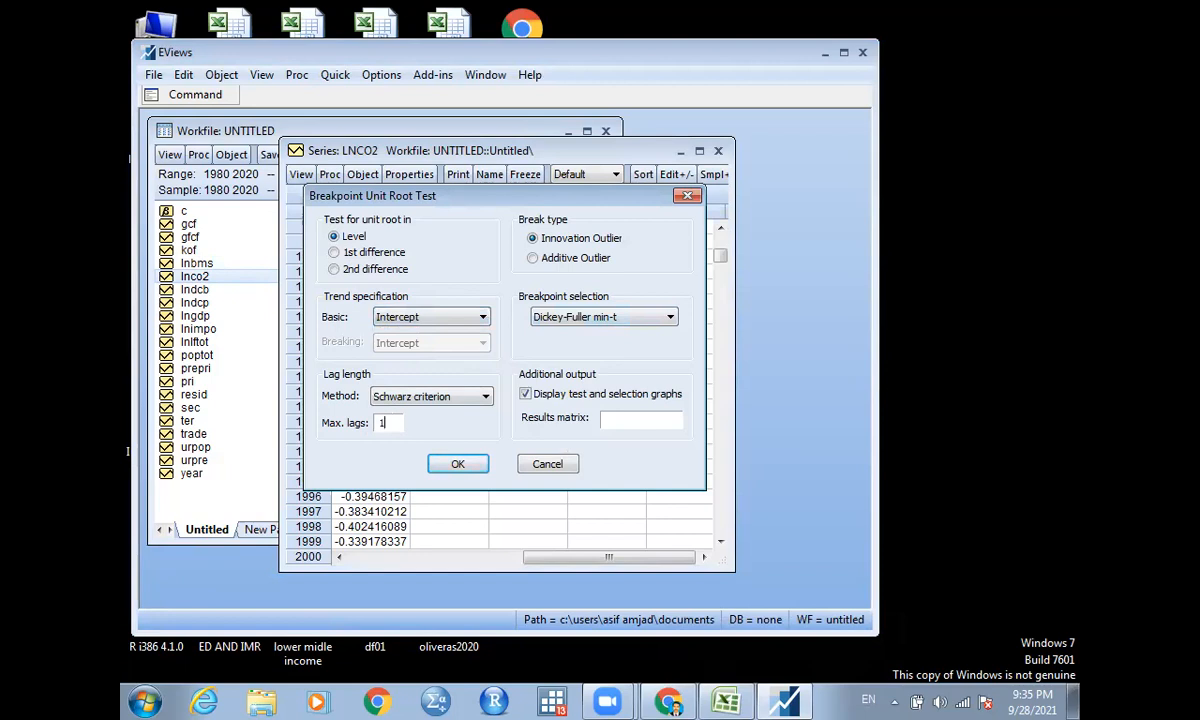
{"action": "left_click", "coordinate": [455, 466]}
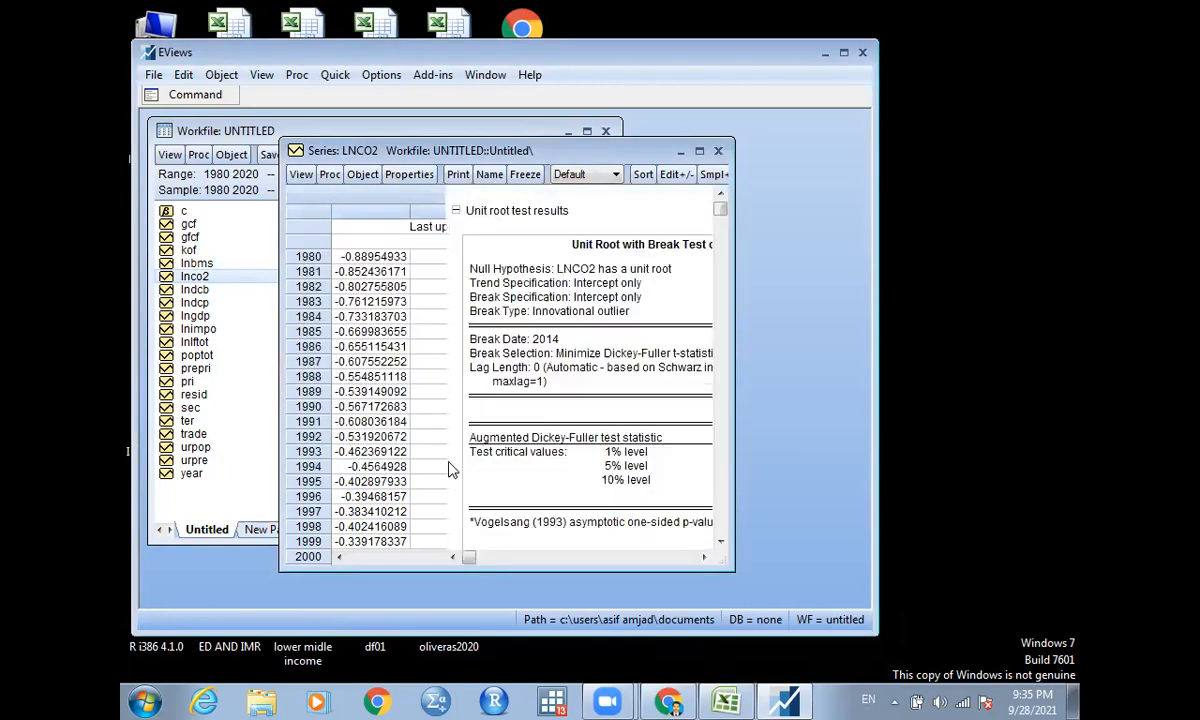
Widen and reposition the lnco2 results window, and read the break date, t-statistic and probability of the unit root test
{"action": "left_click_drag", "start_coordinate": [732, 311], "coordinate": [869, 311]}
{"action": "left_click_drag", "start_coordinate": [737, 158], "coordinate": [620, 120]}
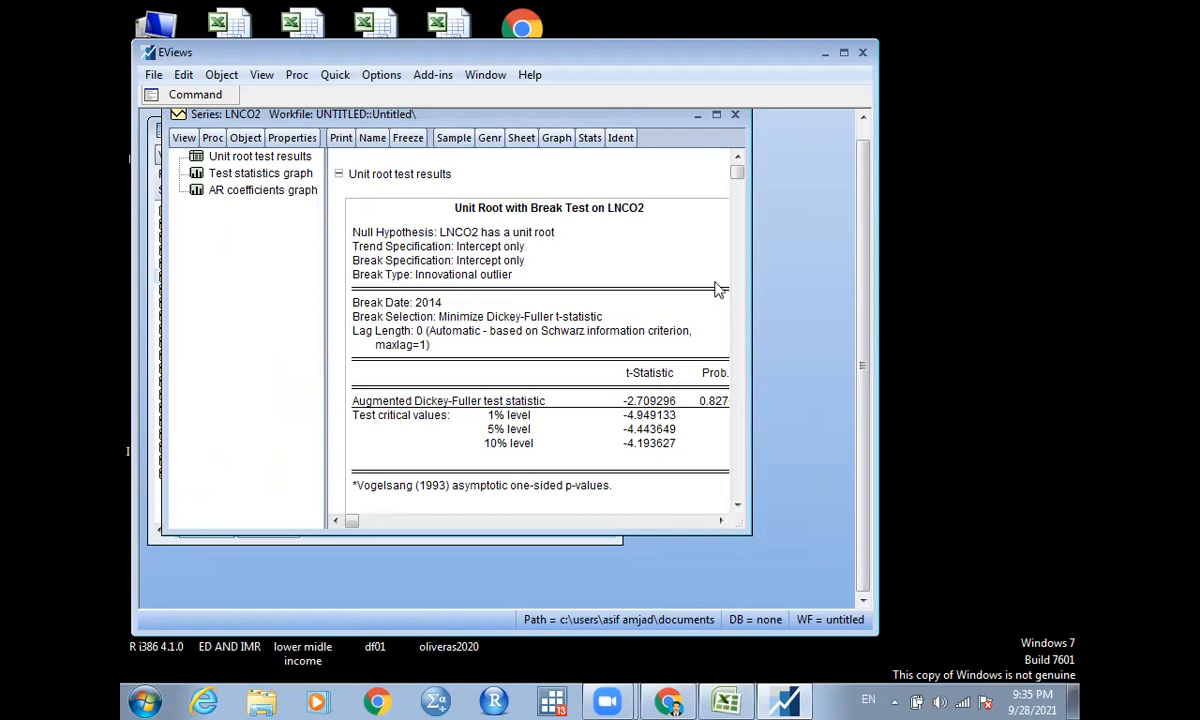
{"action": "left_click_drag", "start_coordinate": [751, 289], "coordinate": [806, 293]}
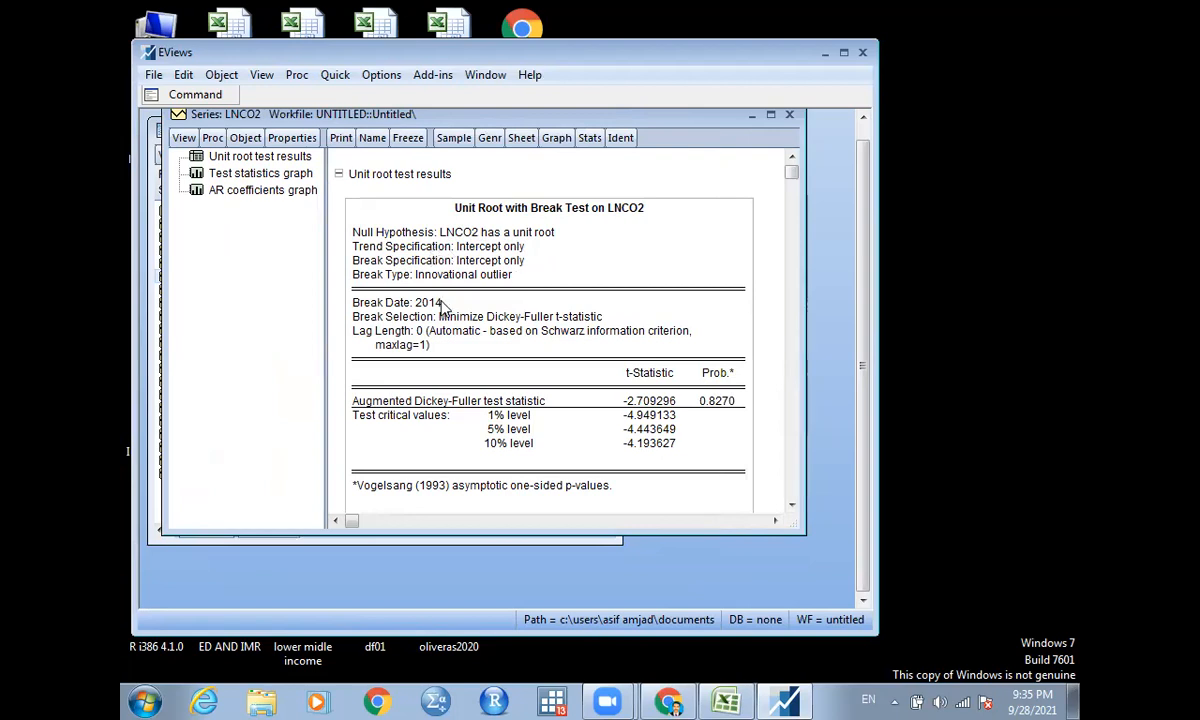
{"action": "left_click", "coordinate": [355, 311]}
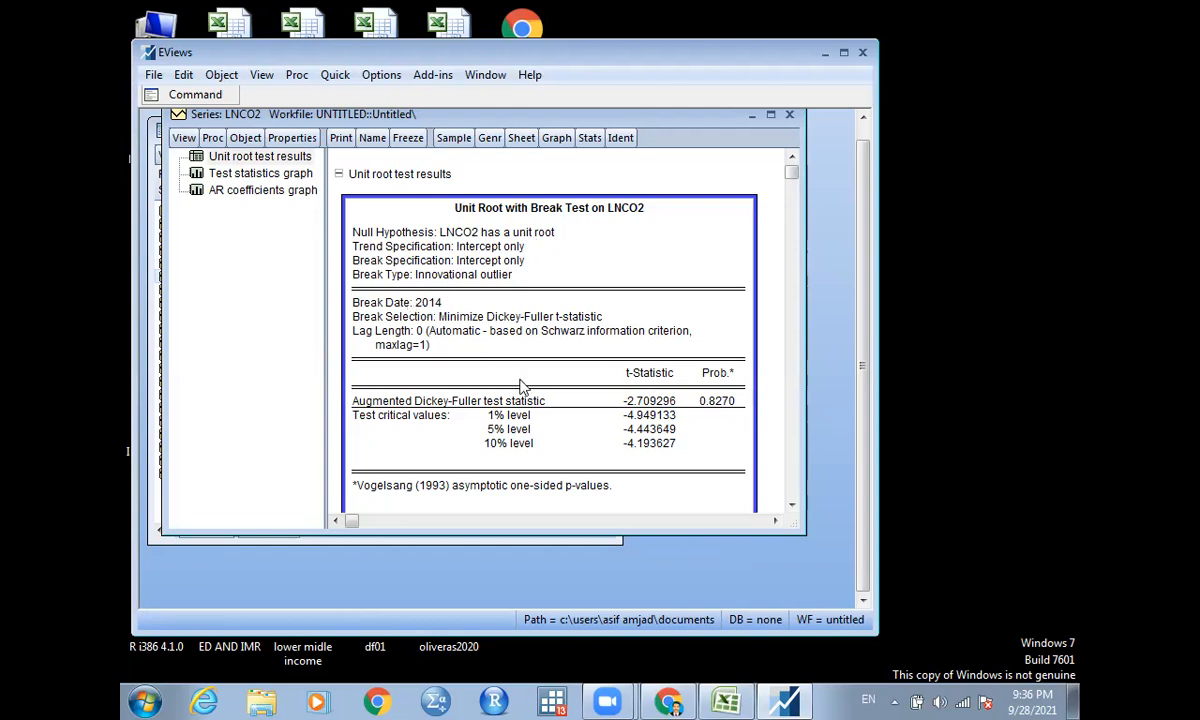
Switch to the Excel workbook and enter the row label LNCO2 in cell AP55 below the data
{"action": "left_click", "coordinate": [728, 702]}
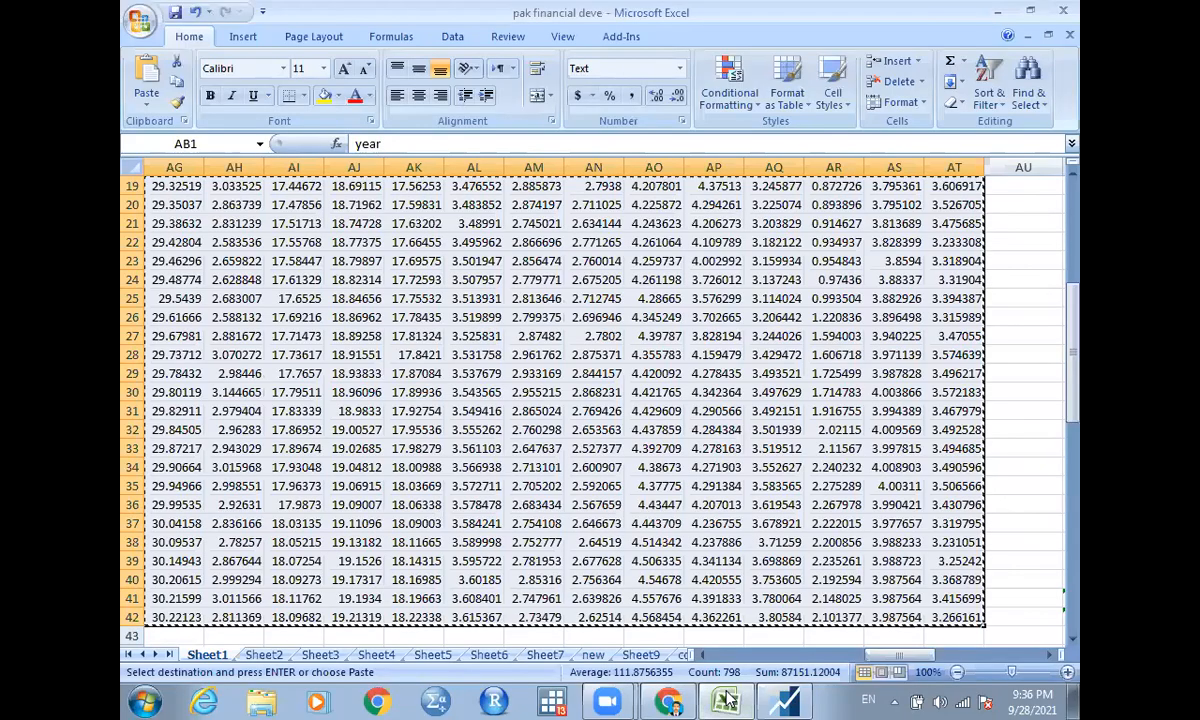
{"action": "left_click", "coordinate": [998, 508]}
{"action": "key", "text": "Right"}
{"action": "key", "text": "Right"}
{"action": "key", "text": "Right"}
{"action": "key", "text": "Right"}
{"action": "key", "text": "Right"}
{"action": "key", "text": "Right"}
{"action": "key", "text": "Right"}
{"action": "key", "text": "Right"}
{"action": "key", "text": "Right"}
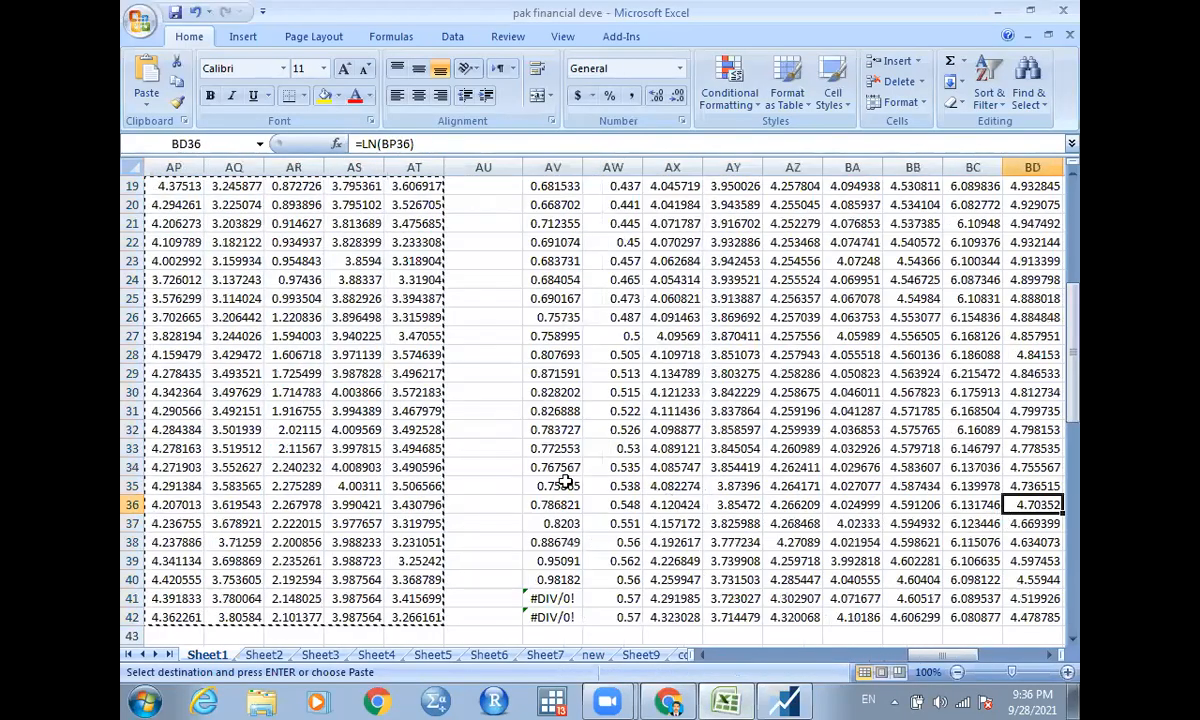
{"action": "key", "text": "Left"}
{"action": "key", "text": "Left"}
{"action": "key", "text": "Left"}
{"action": "key", "text": "Left"}
{"action": "key", "text": "Left"}
{"action": "key", "text": "Left"}
{"action": "key", "text": "Left"}
{"action": "key", "text": "Left"}
{"action": "key", "text": "Left"}
{"action": "key", "text": "Left"}
{"action": "key", "text": "Left"}
{"action": "key", "text": "Left"}
{"action": "key", "text": "Left"}
{"action": "key", "text": "Left"}
{"action": "key", "text": "Down"}
{"action": "key", "text": "Down"}
{"action": "key", "text": "Down"}
{"action": "key", "text": "Down"}
{"action": "key", "text": "Down"}
{"action": "key", "text": "Down"}
{"action": "key", "text": "Down"}
{"action": "key", "text": "Down"}
{"action": "key", "text": "Down"}
{"action": "key", "text": "Down"}
{"action": "key", "text": "Down"}
{"action": "key", "text": "Down"}
{"action": "key", "text": "Down"}
{"action": "key", "text": "Down"}
{"action": "key", "text": "Down"}
{"action": "key", "text": "Down"}
{"action": "key", "text": "Down"}
{"action": "key", "text": "Down"}
{"action": "key", "text": "Down"}
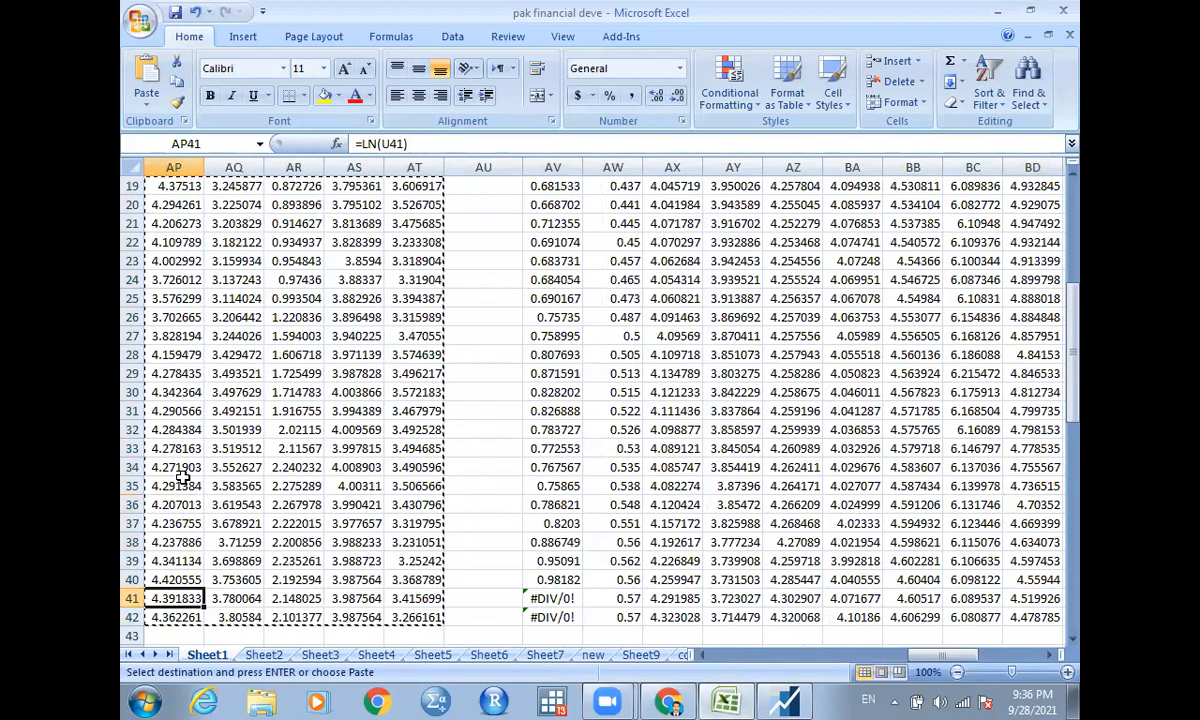
{"action": "type", "text": "l"}
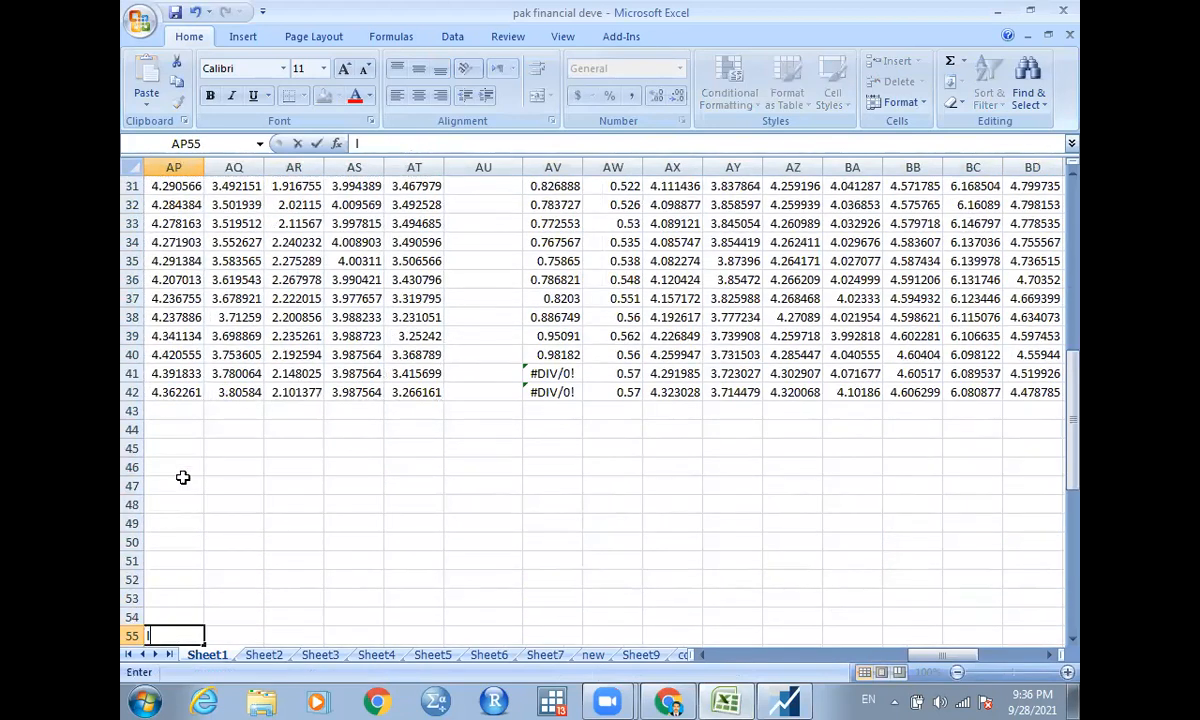
{"action": "type", "text": "NCO2"}
{"action": "key", "text": "Tab"}
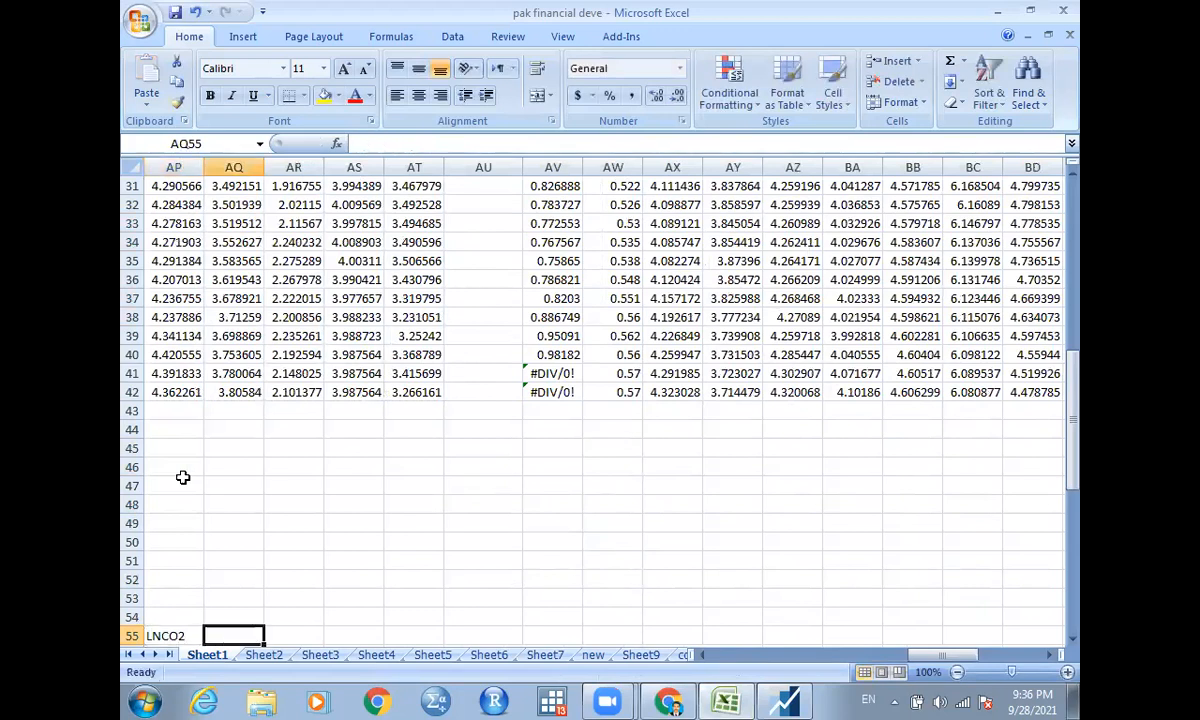
Check which values the EViews test reports, and enter the Excel headings T-STAT, PROB and BREAK in AQ54:AS54
{"action": "key", "text": "alt+Tab"}
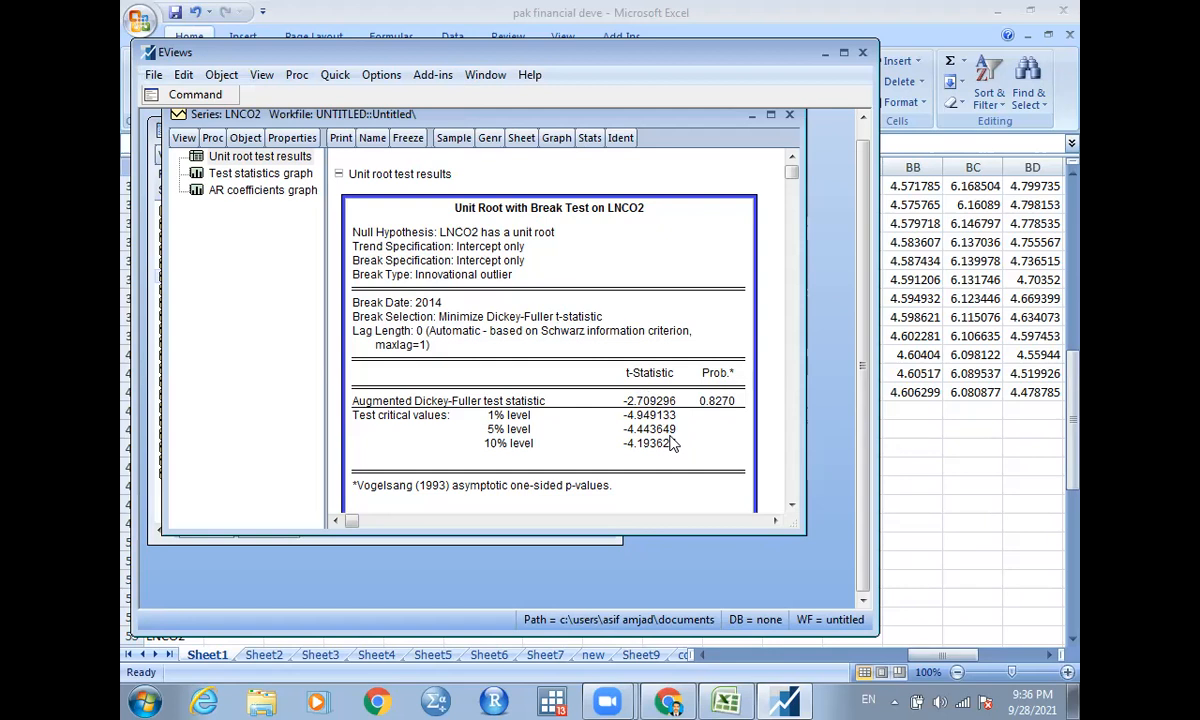
{"action": "key", "text": "alt+Tab"}
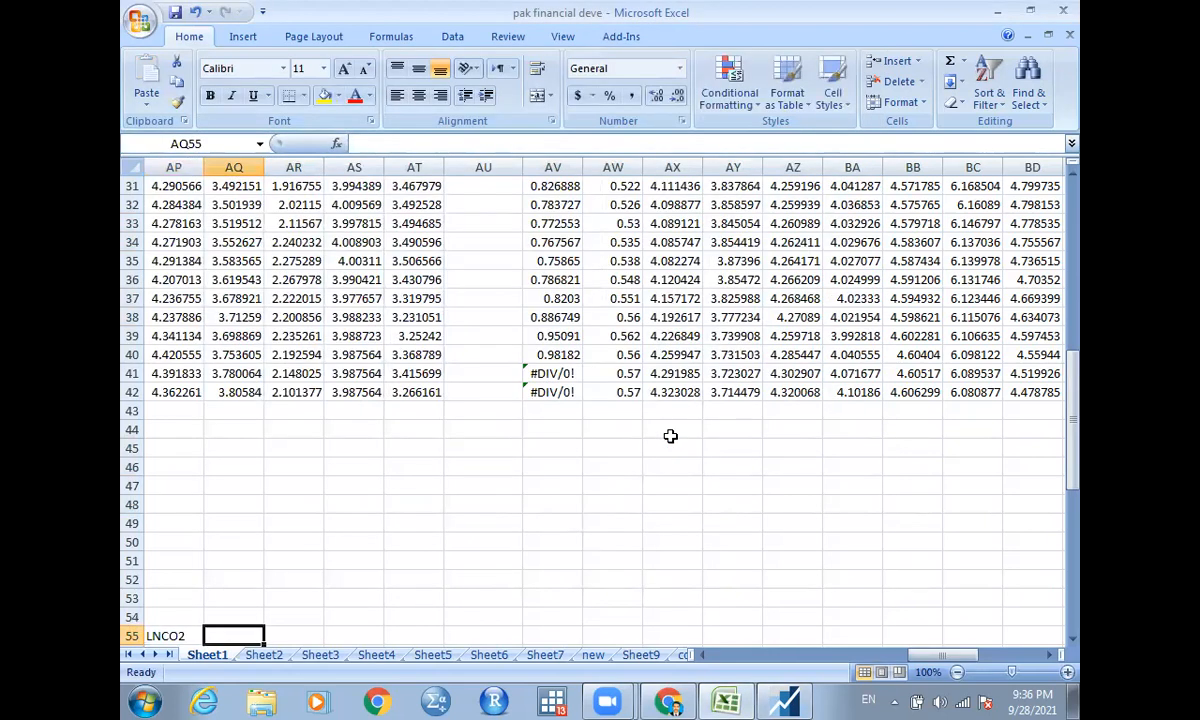
{"action": "key", "text": "Up"}
{"action": "type", "text": "T"}
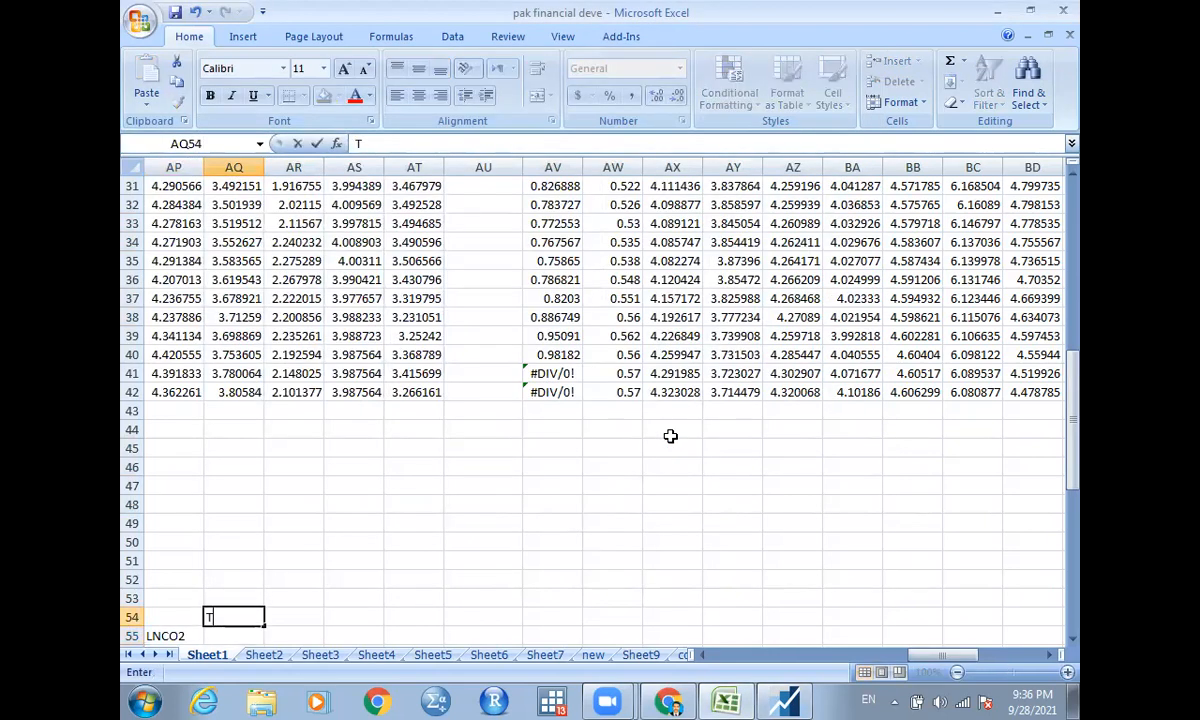
{"action": "type", "text": "-STAT"}
{"action": "key", "text": "Tab"}
{"action": "type", "text": "PROB"}
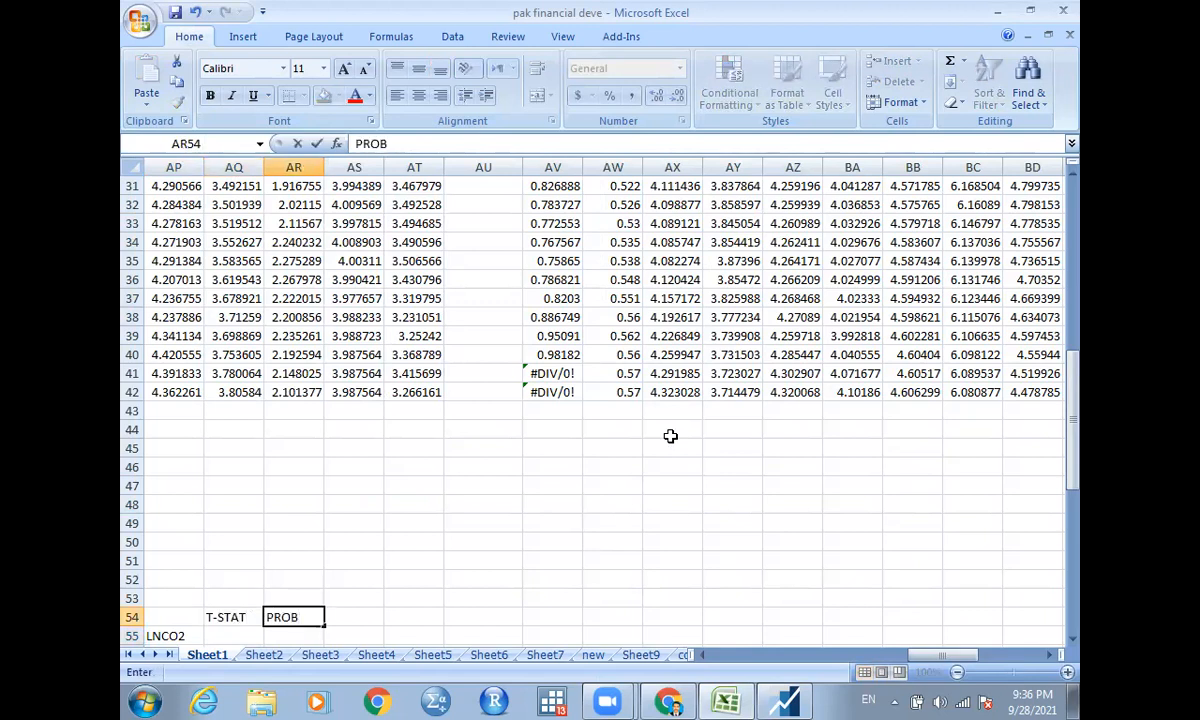
{"action": "key", "text": "Tab"}
{"action": "type", "text": "BREAK"}
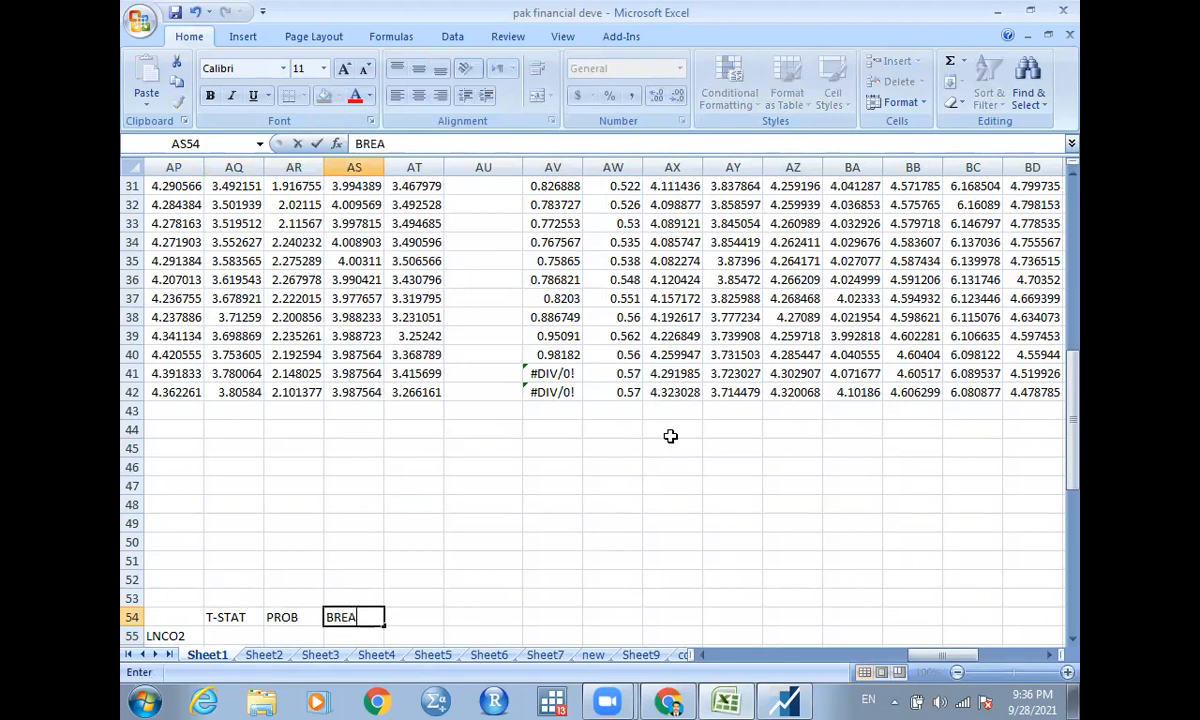
{"action": "key", "text": "Return"}
Merge and center cells AQ53:AS53 above the three headings and enter the title Level
{"action": "key", "text": "Down"}
{"action": "key", "text": "Down"}
{"action": "key", "text": "Down"}
{"action": "key", "text": "Down"}
{"action": "key", "text": "Down"}
{"action": "key", "text": "Down"}
{"action": "key", "text": "Down"}
{"action": "key", "text": "Down"}
{"action": "key", "text": "Down"}
{"action": "key", "text": "Down"}
{"action": "key", "text": "Down"}
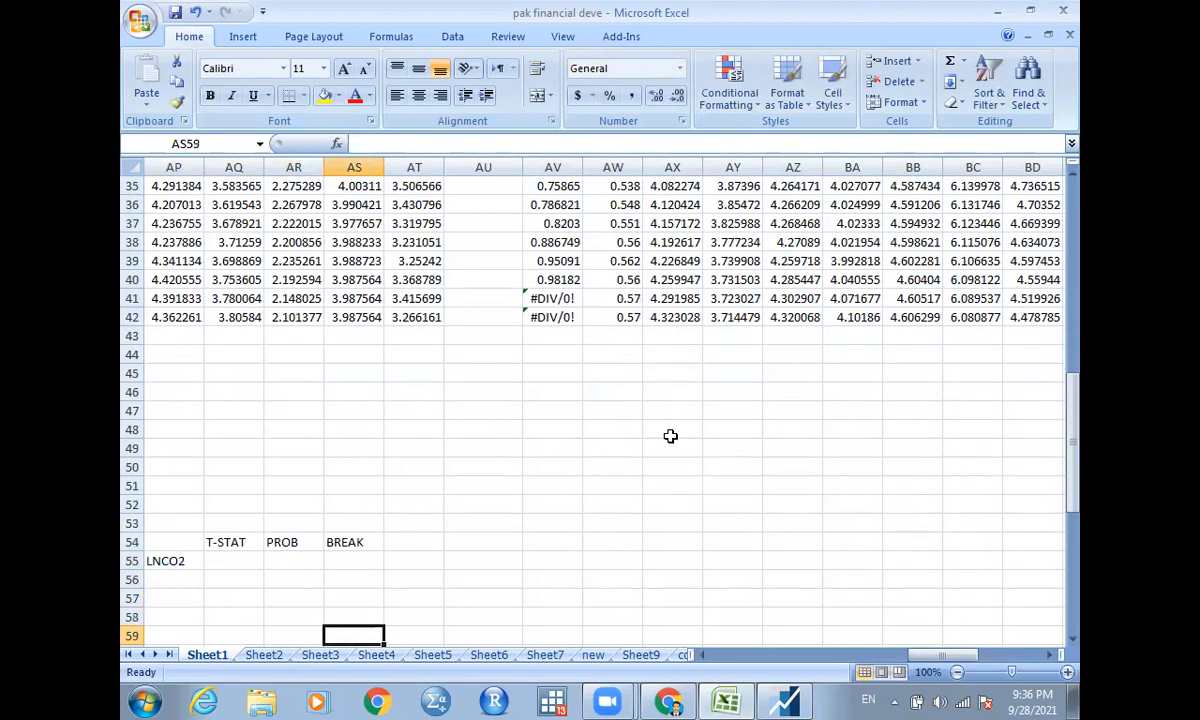
{"action": "left_click_drag", "start_coordinate": [225, 396], "coordinate": [338, 399]}
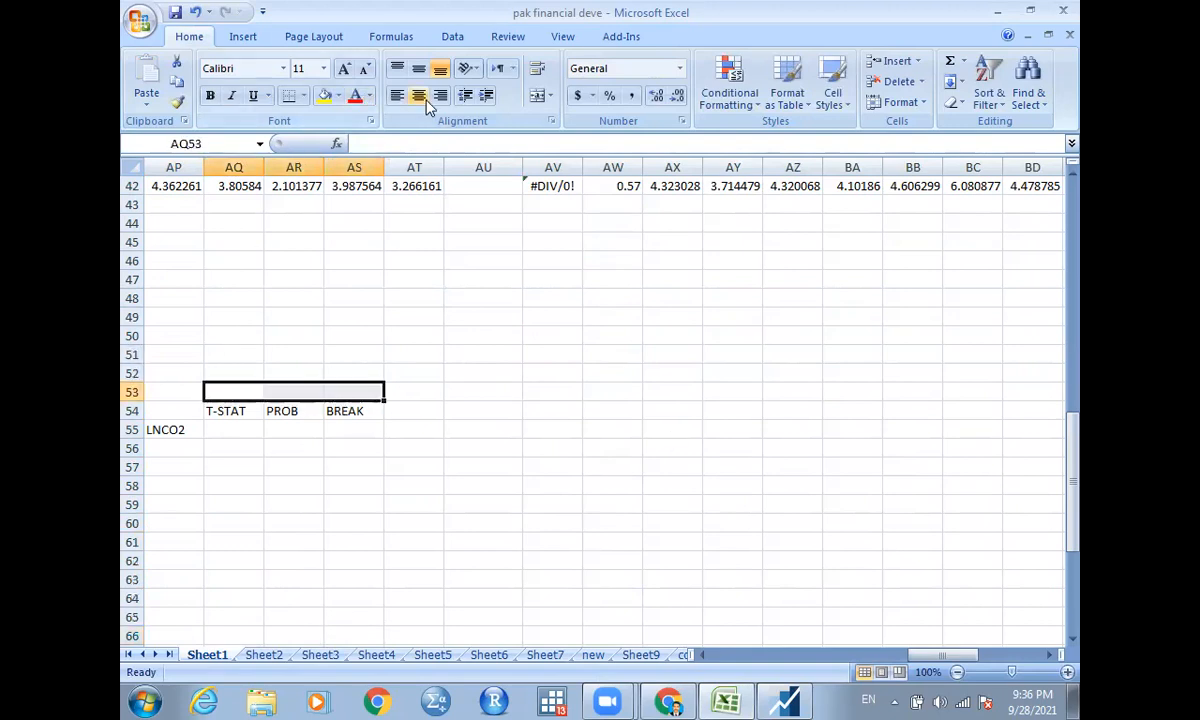
{"action": "left_click", "coordinate": [540, 95]}
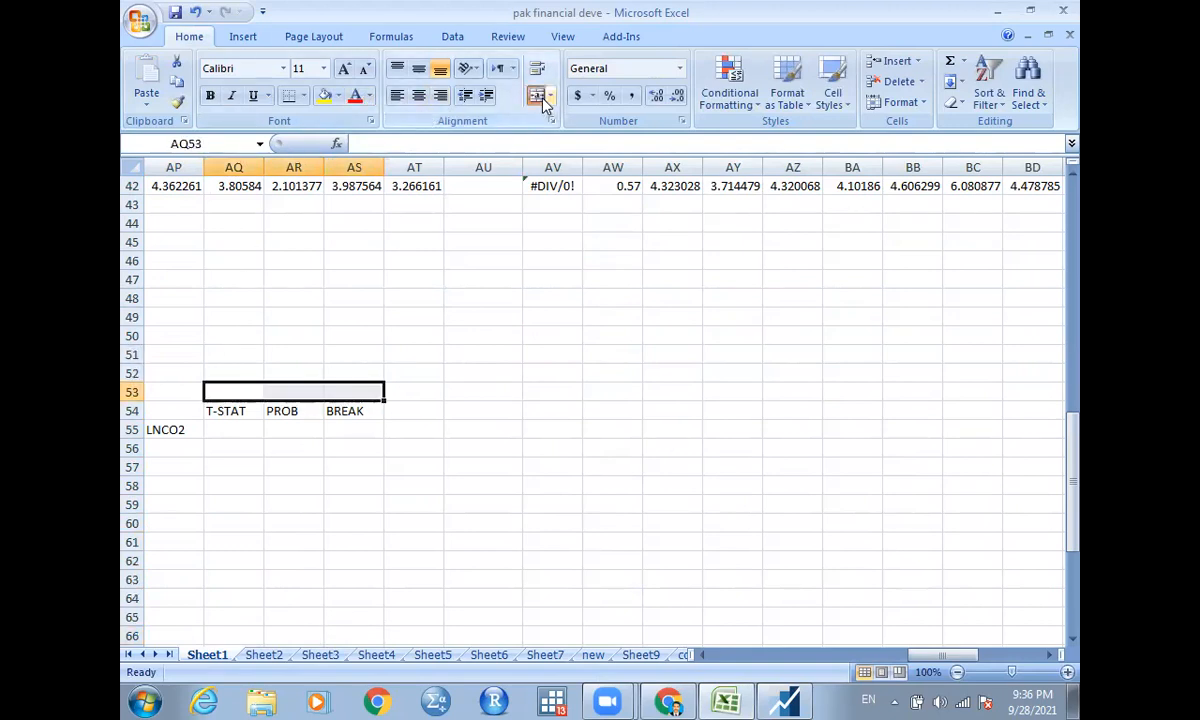
{"action": "type", "text": "L"}
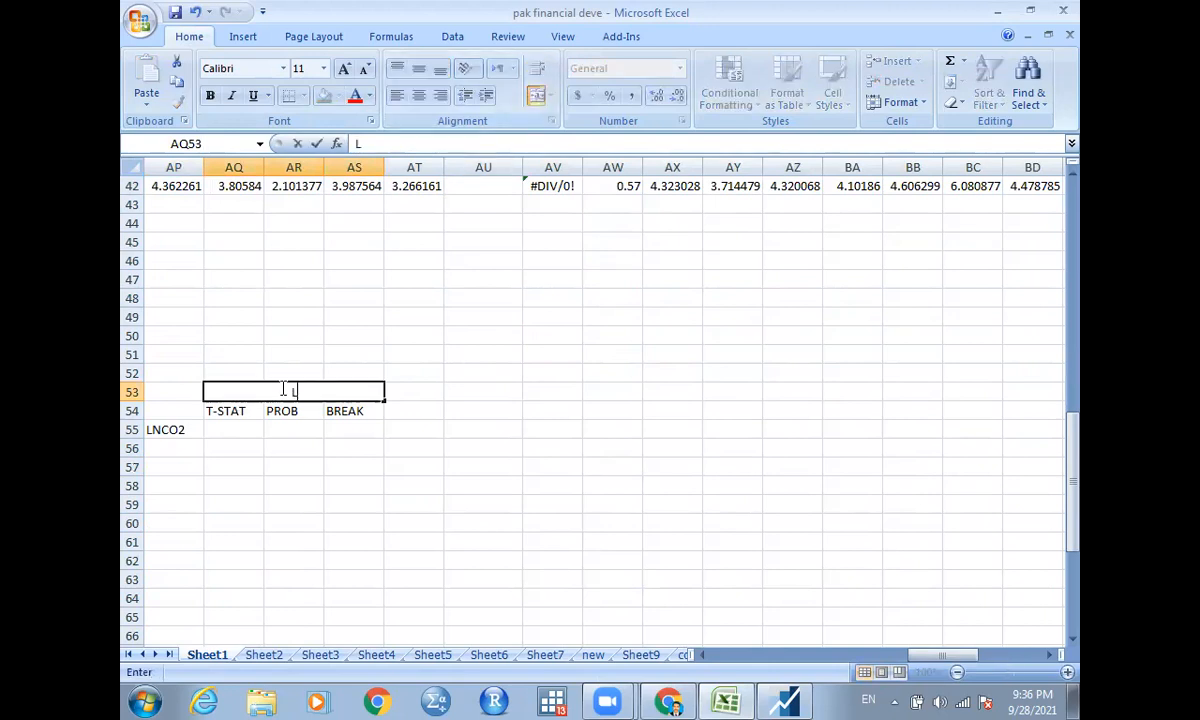
{"action": "type", "text": "evel"}
Copy the T-STAT, PROB and BREAK headings from AQ54:AS54 into AT54:AV54
{"action": "left_click_drag", "start_coordinate": [228, 410], "coordinate": [327, 407]}
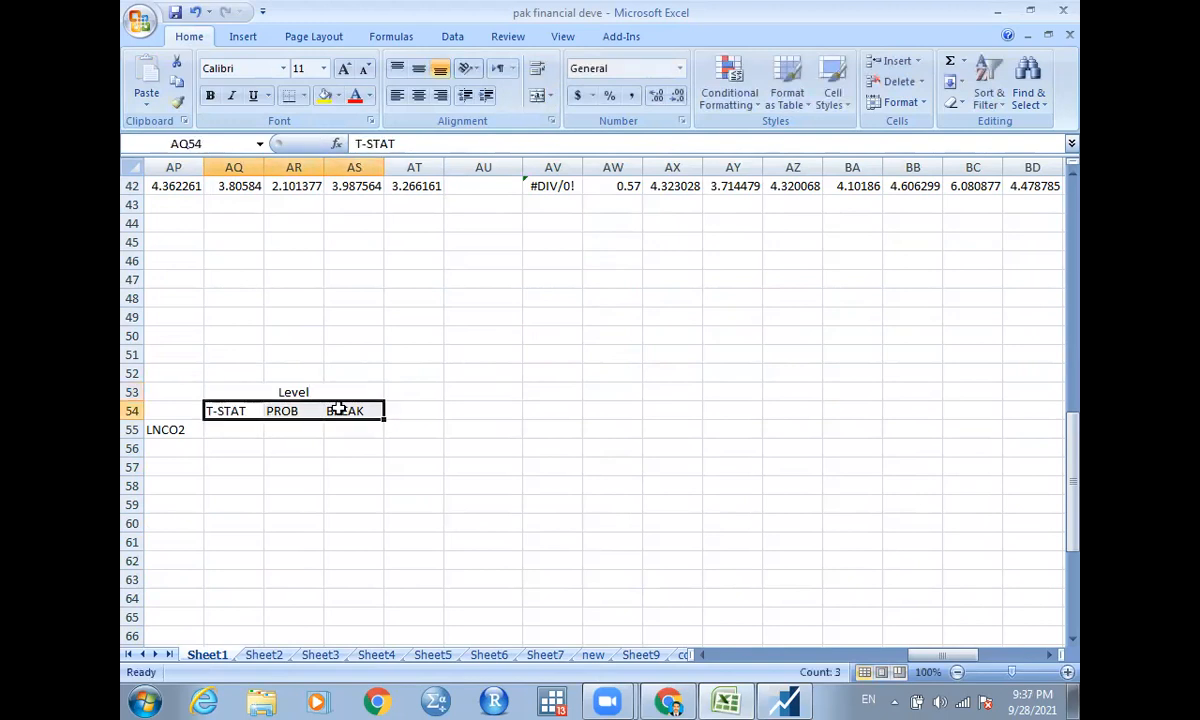
{"action": "key", "text": "ctrl+c"}
{"action": "left_click", "coordinate": [410, 410]}
{"action": "key", "text": "shift+Right"}
{"action": "key", "text": "shift+Right"}
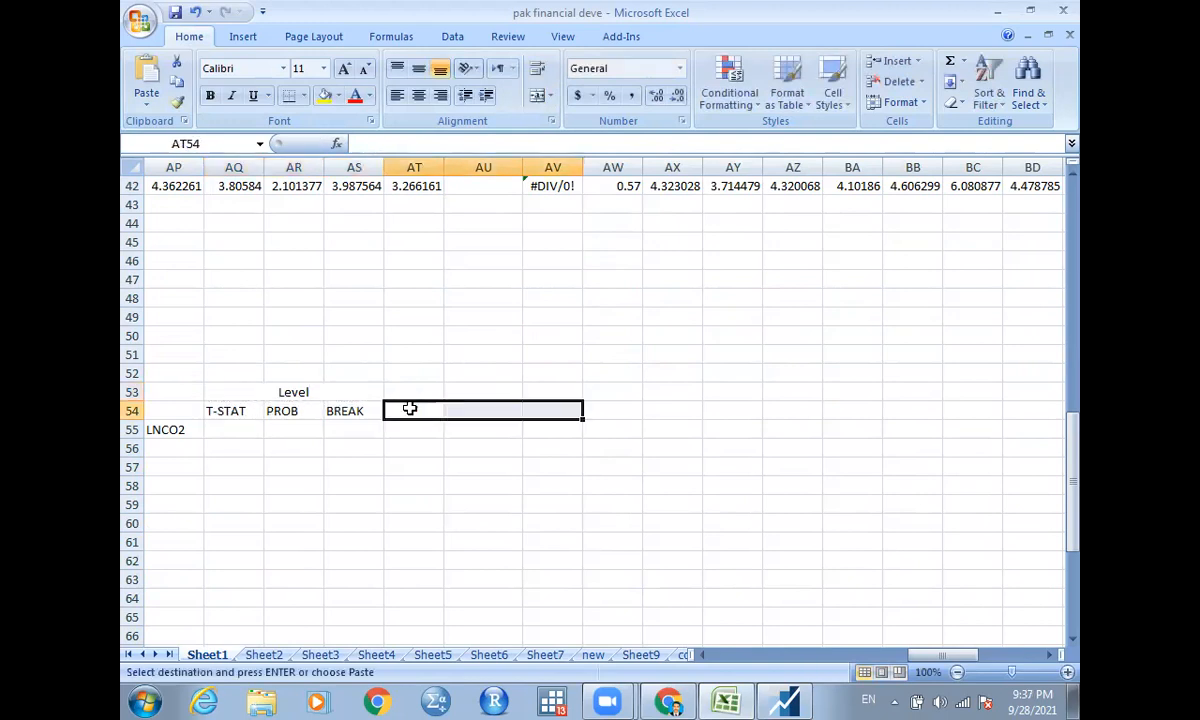
{"action": "key", "text": "ctrl+v"}
Merge and center cells AT53:AV53 above the second set of headings and enter the title 1st difference
{"action": "left_click_drag", "start_coordinate": [415, 393], "coordinate": [543, 392]}
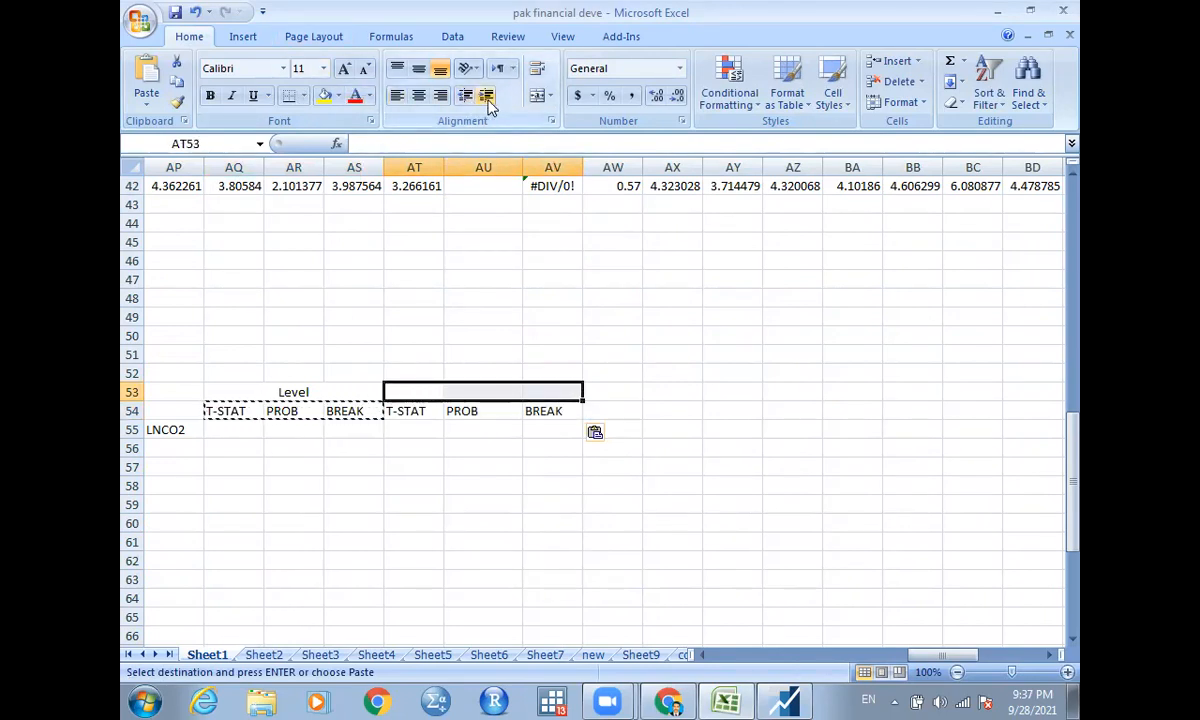
{"action": "left_click", "coordinate": [538, 97]}
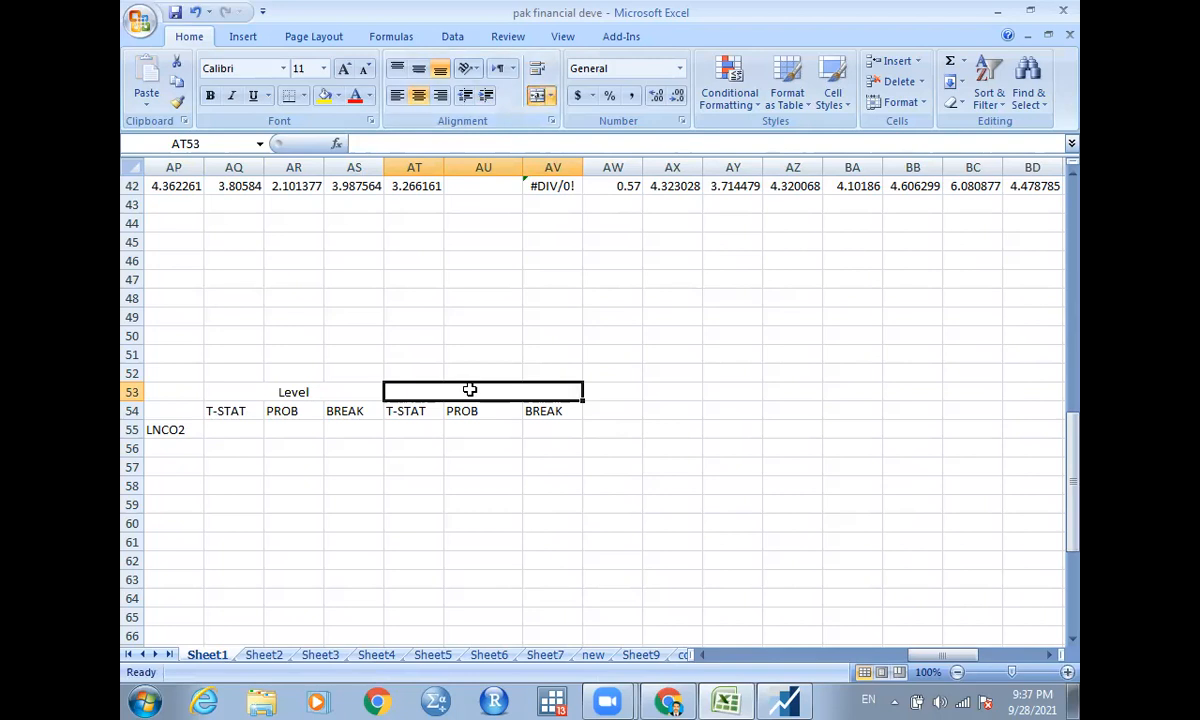
{"action": "type", "text": "1st"}
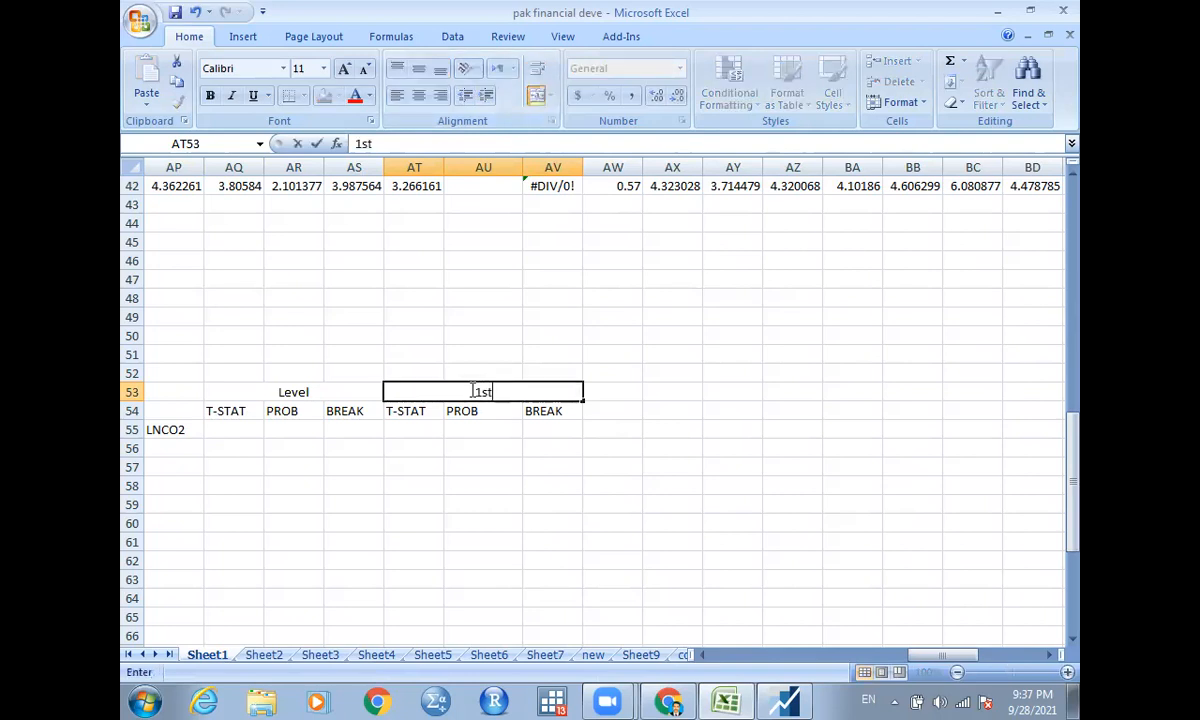
{"action": "type", "text": " difference"}
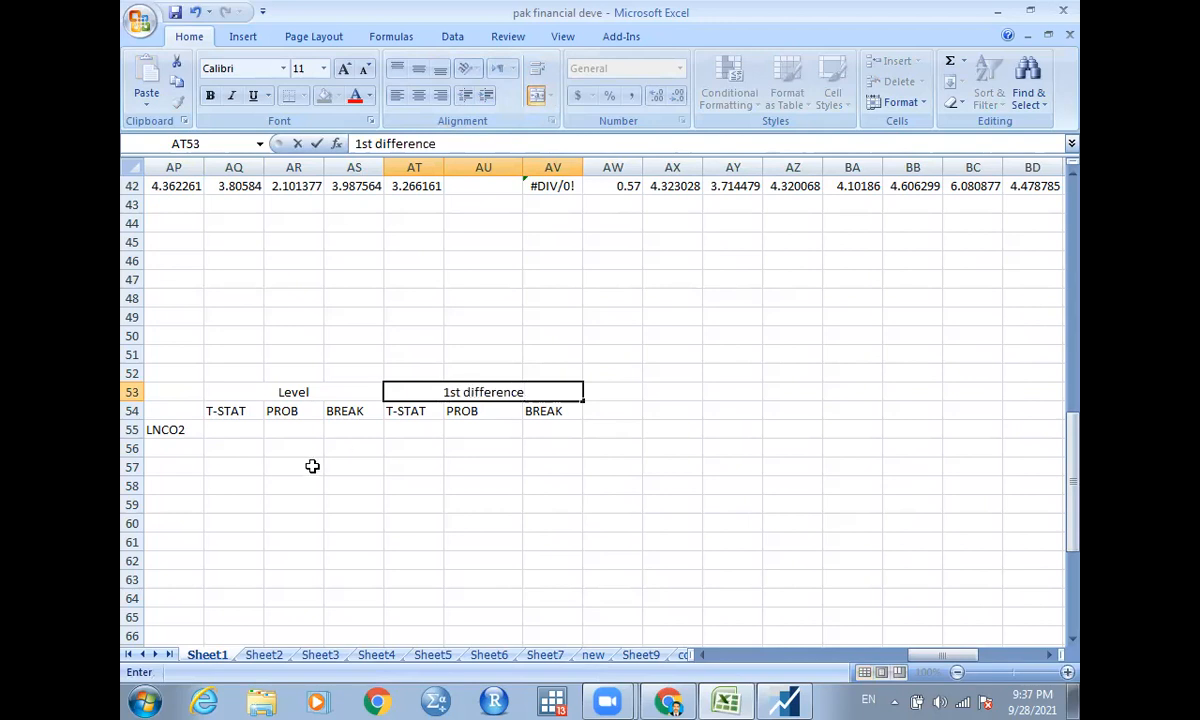
Look up the LNCO2 level t-statistic in EViews and enter -2.709 under T-STAT in Excel cell AQ55
{"action": "left_click", "coordinate": [239, 433]}
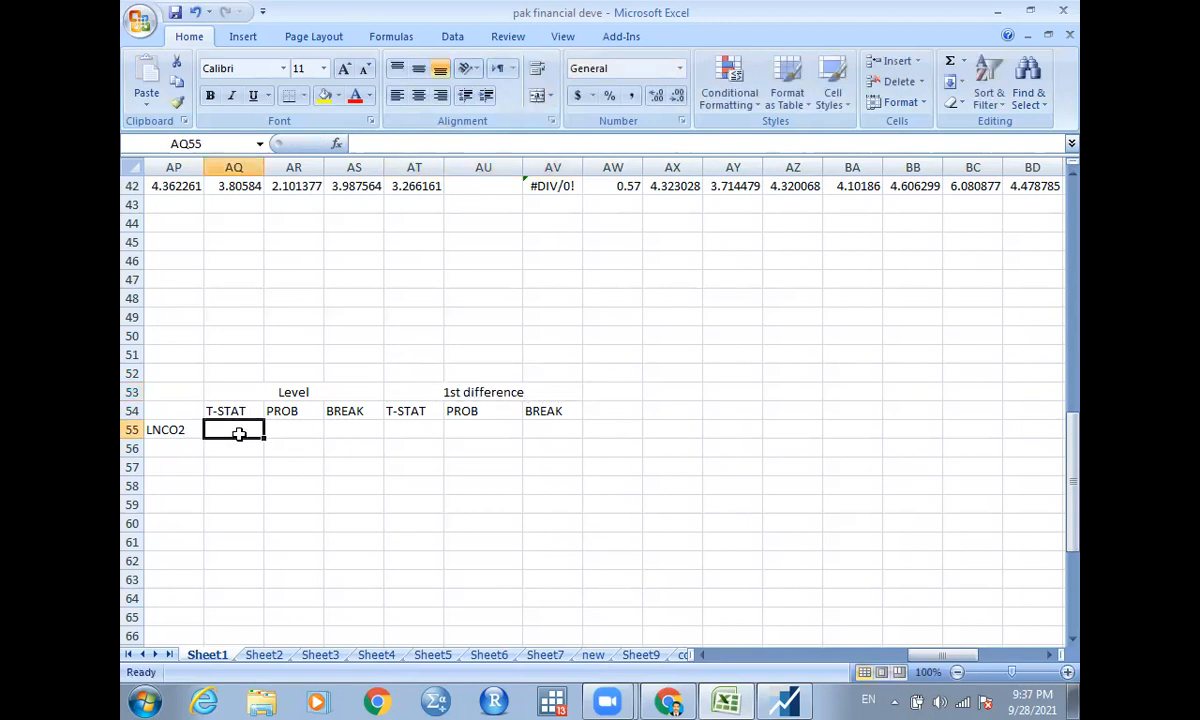
{"action": "key", "text": "alt+Tab"}
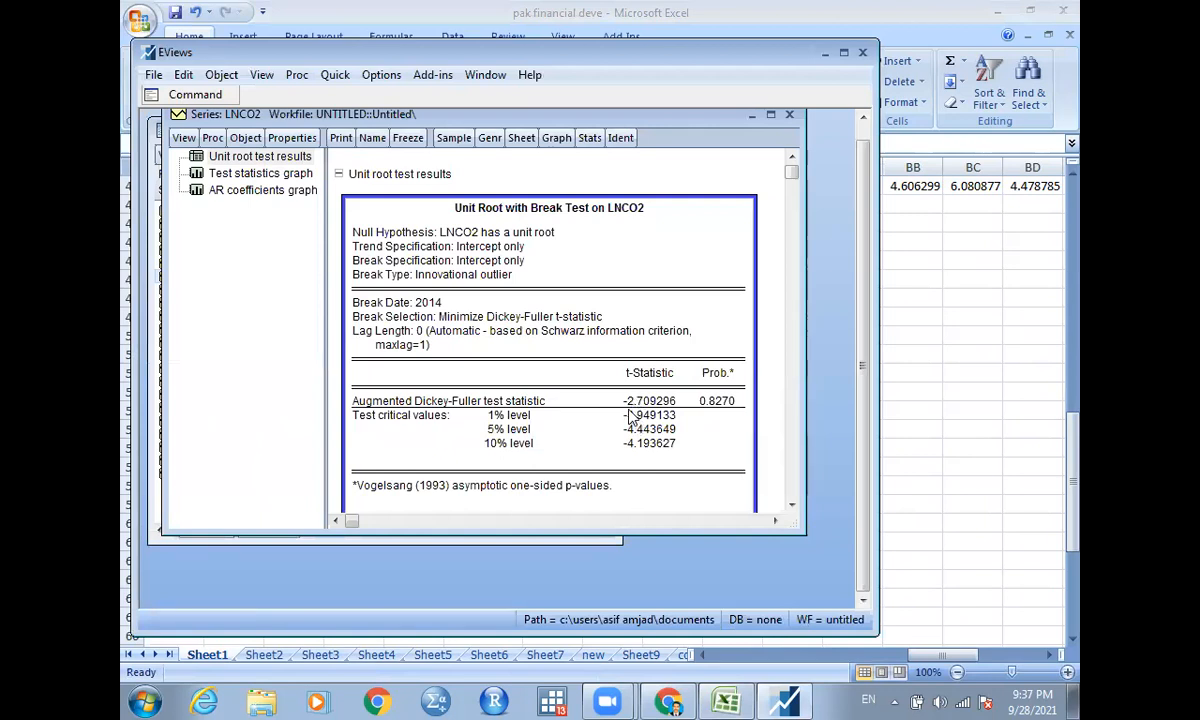
{"action": "key", "text": "alt+Tab"}
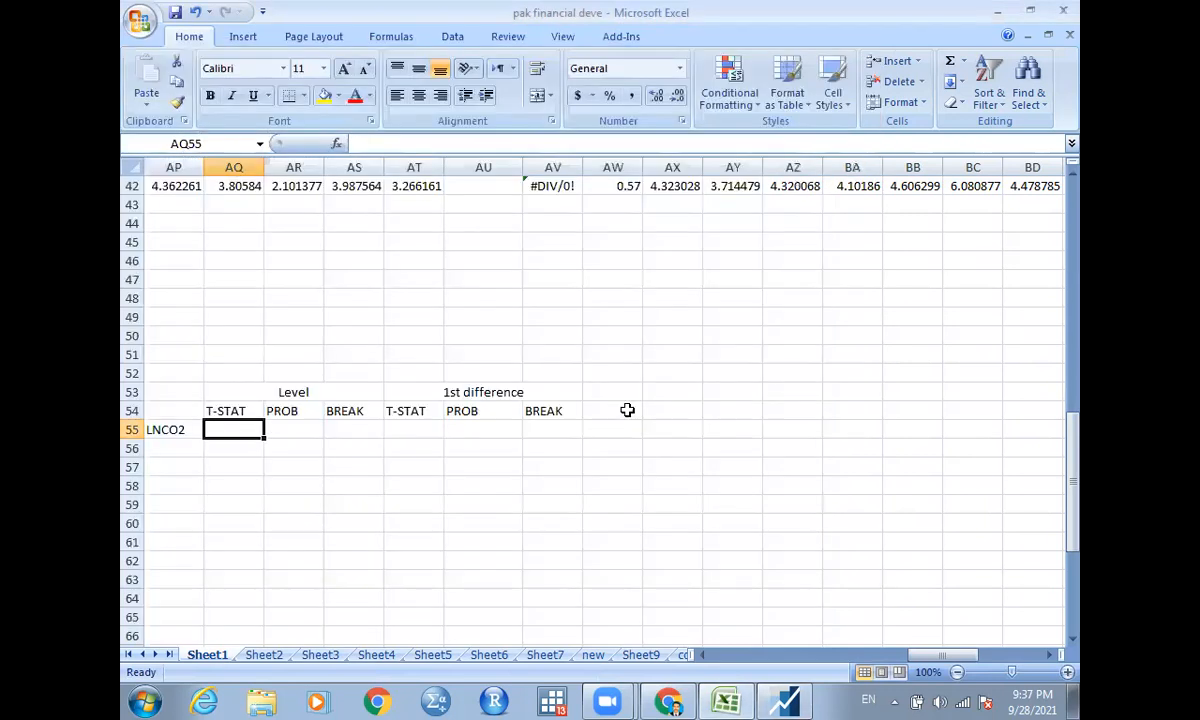
{"action": "type", "text": "-2."}
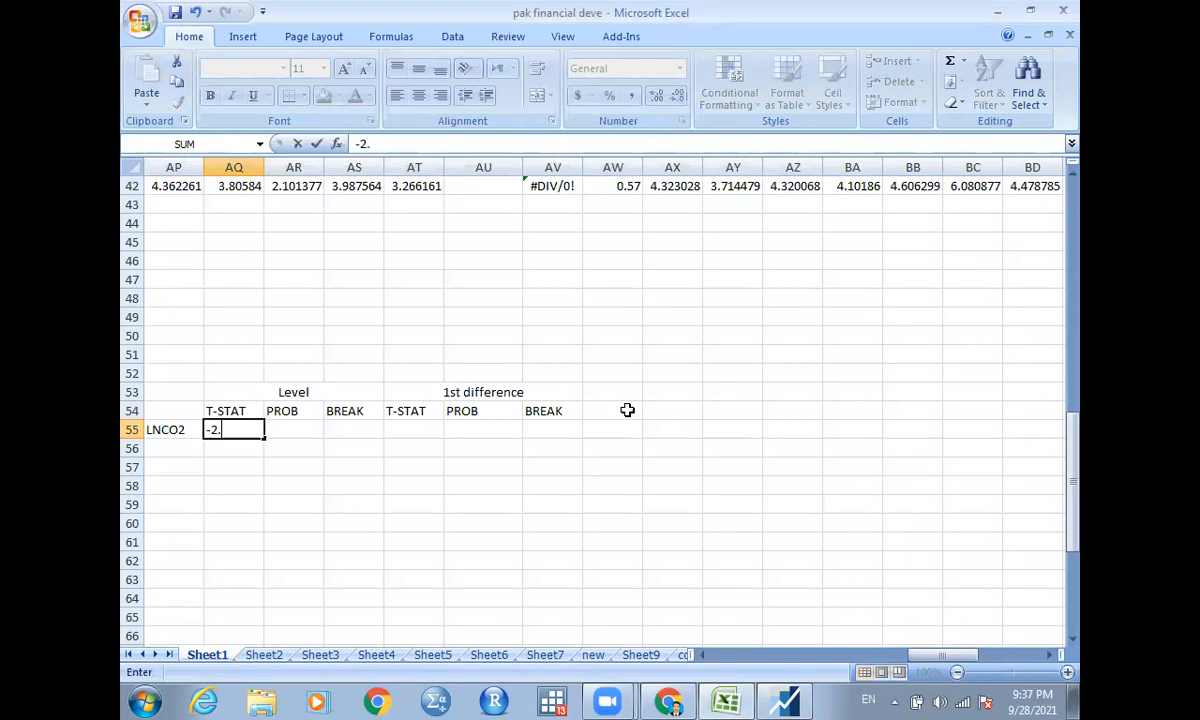
{"action": "type", "text": "709"}
{"action": "key", "text": "Return"}
{"action": "key", "text": "Up"}
{"action": "key", "text": "Right"}
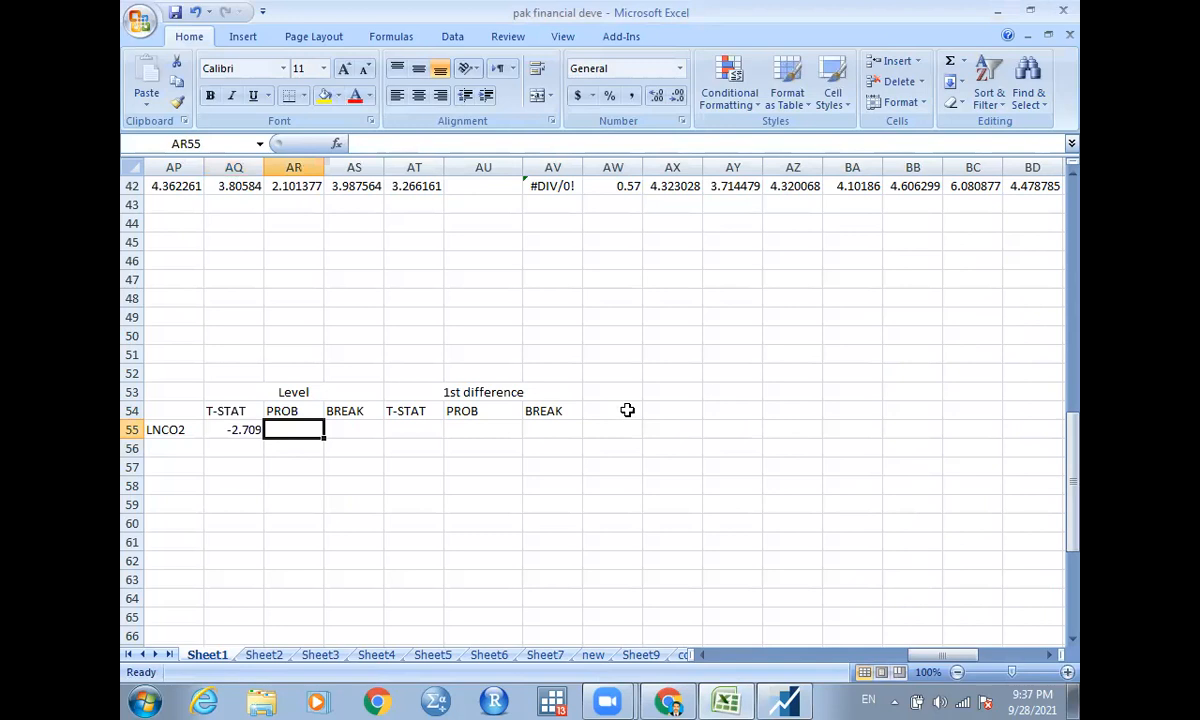
Check the LNCO2 level results in EViews, and enter PROB 0.8027 in AR55 and BREAK 2014 in AS55 in Excel
{"action": "key", "text": "alt+Tab"}
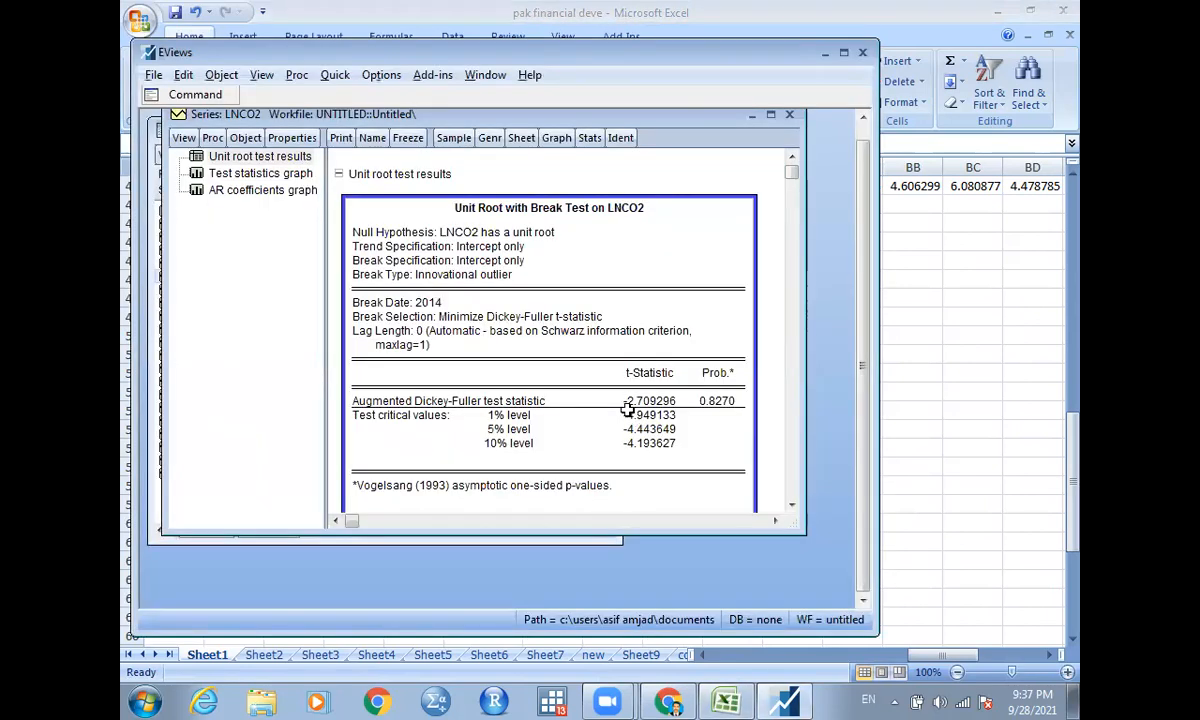
{"action": "key", "text": "alt+Tab"}
{"action": "type", "text": "0."}
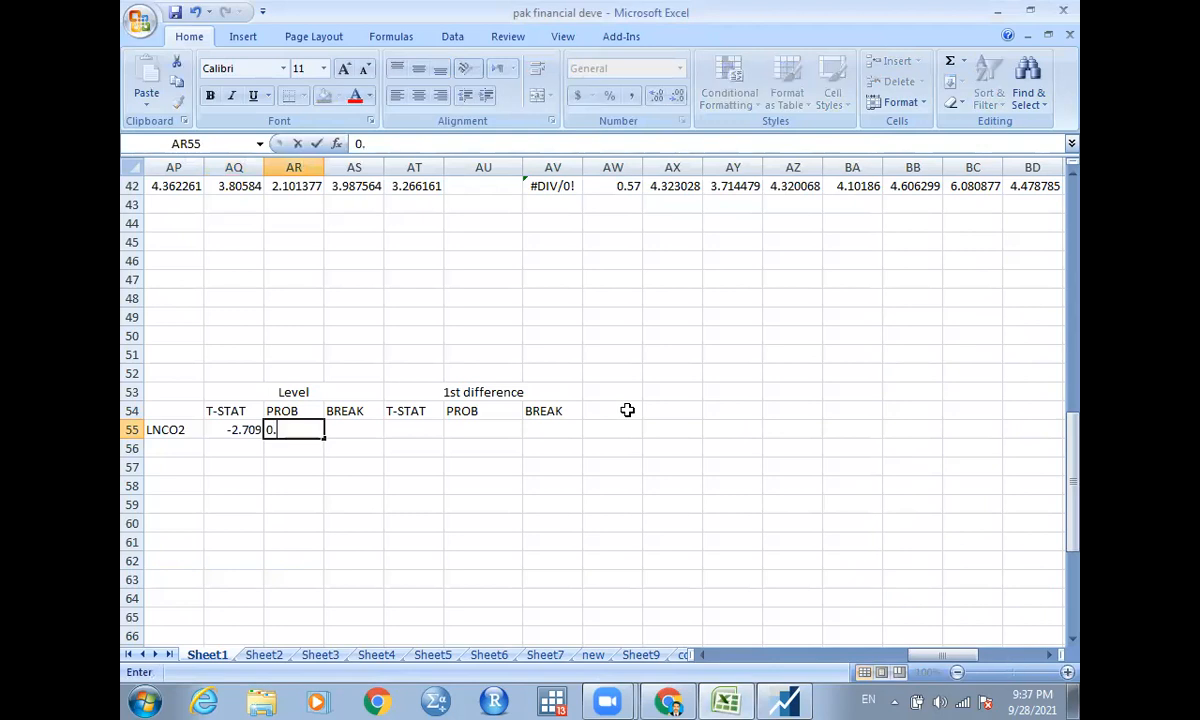
{"action": "type", "text": "8027"}
{"action": "key", "text": "Tab"}
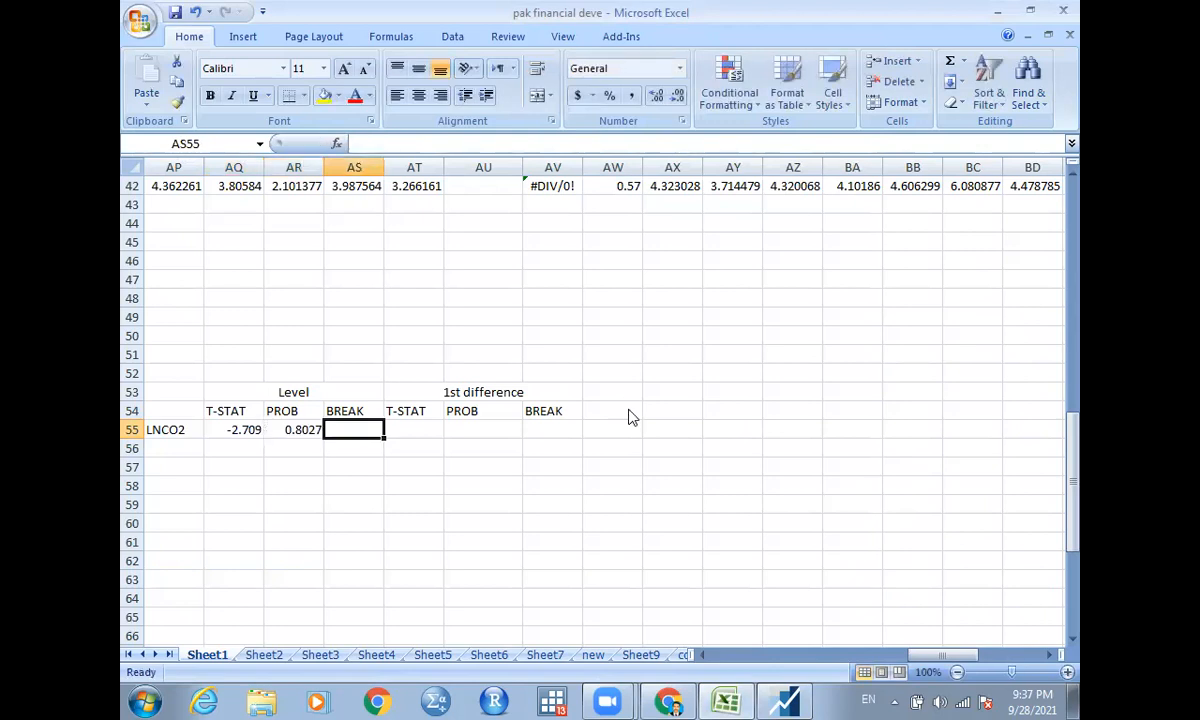
{"action": "key", "text": "alt+Tab"}
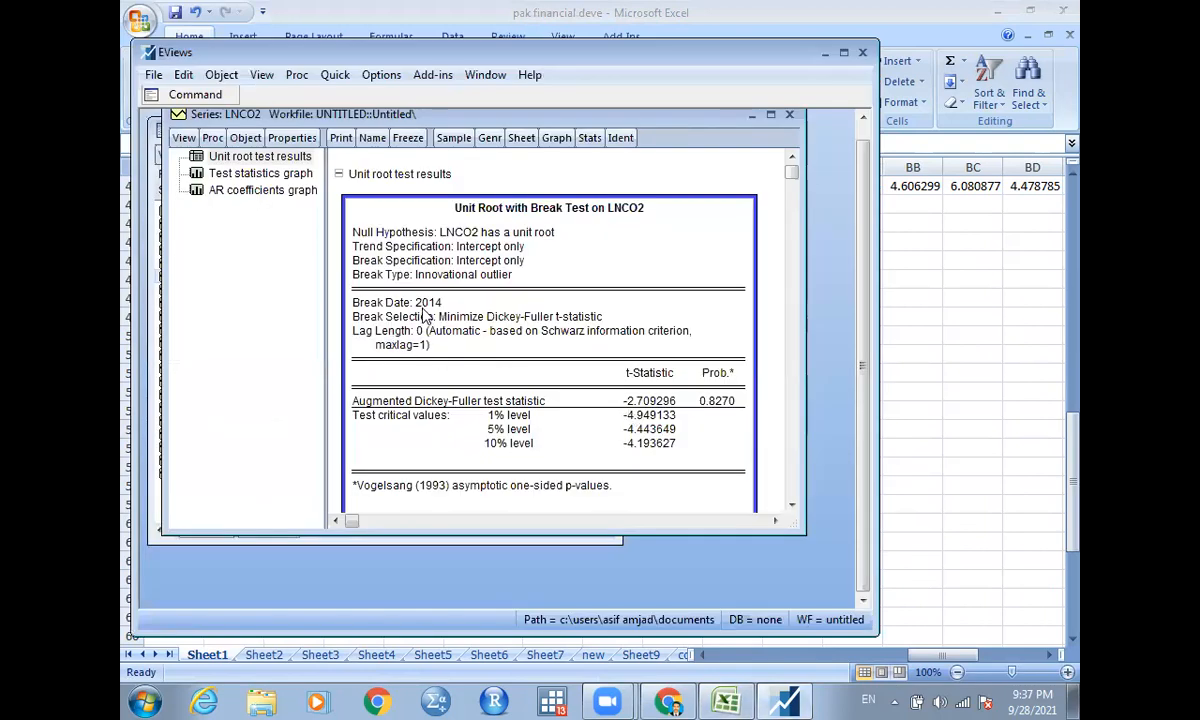
{"action": "key", "text": "alt+Tab"}
{"action": "type", "text": "2014"}
{"action": "key", "text": "Tab"}
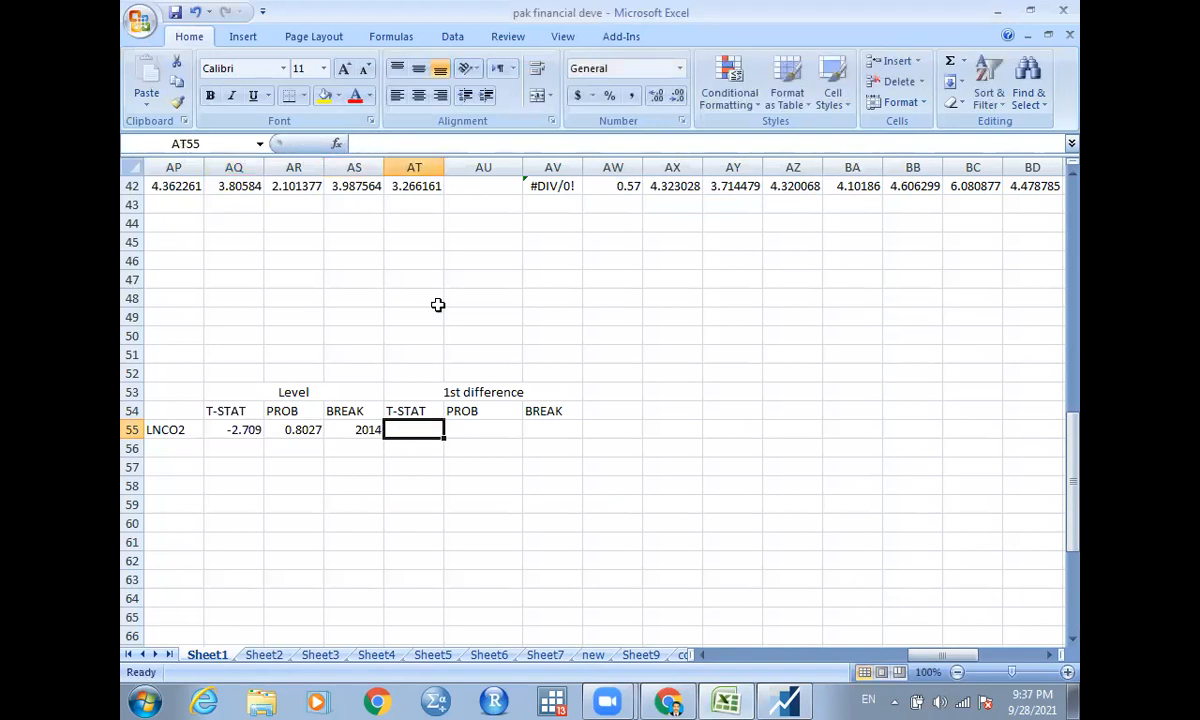
Switch to EViews and run the breakpoint unit root test on LNCO2 in 1st difference with a maximum of 1 lag
{"action": "key", "text": "alt+Tab"}
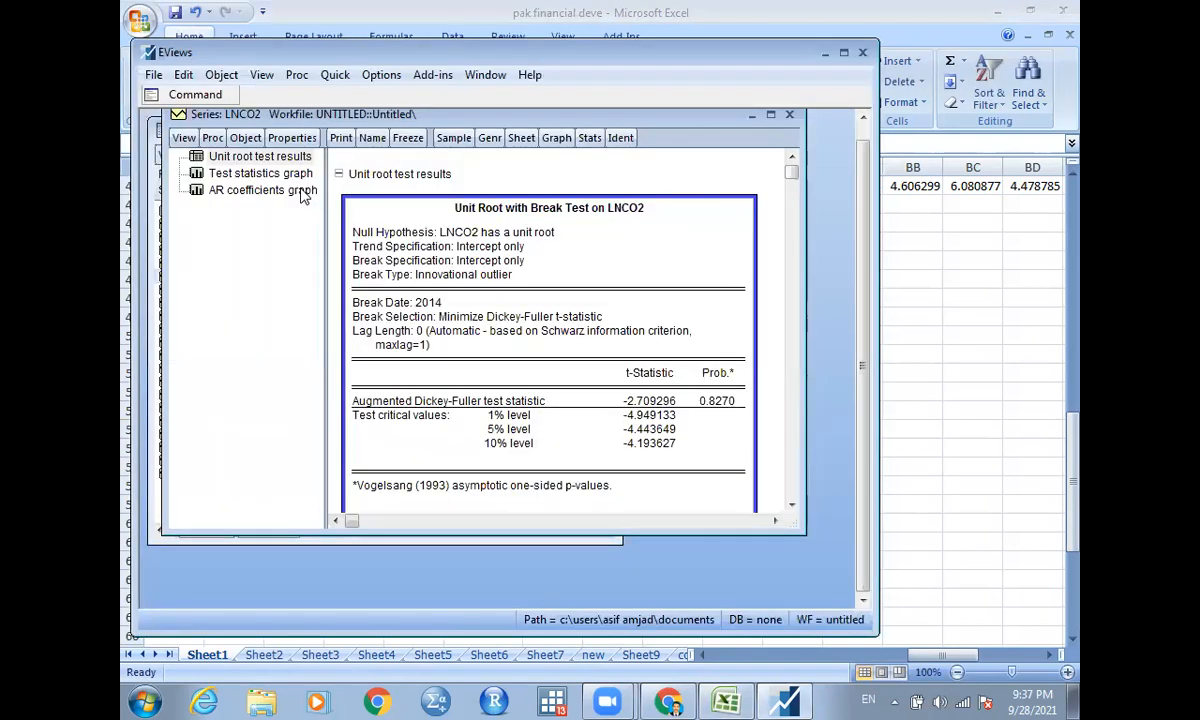
{"action": "left_click", "coordinate": [192, 142]}
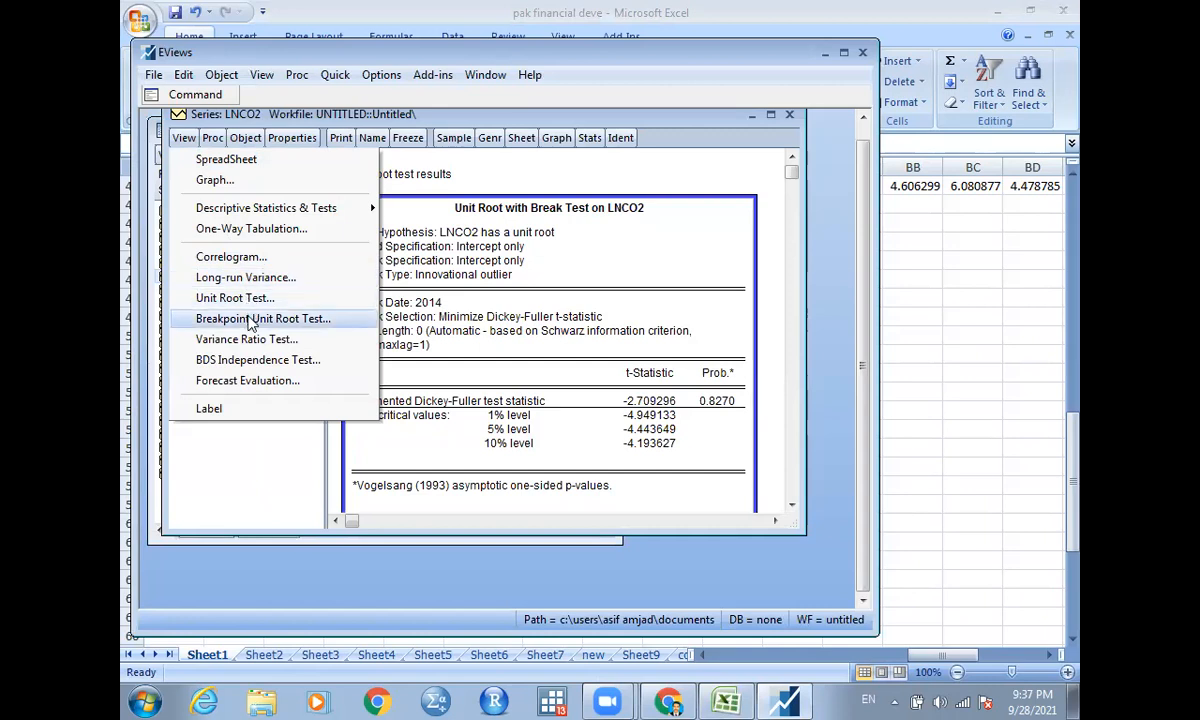
{"action": "left_click", "coordinate": [245, 317]}
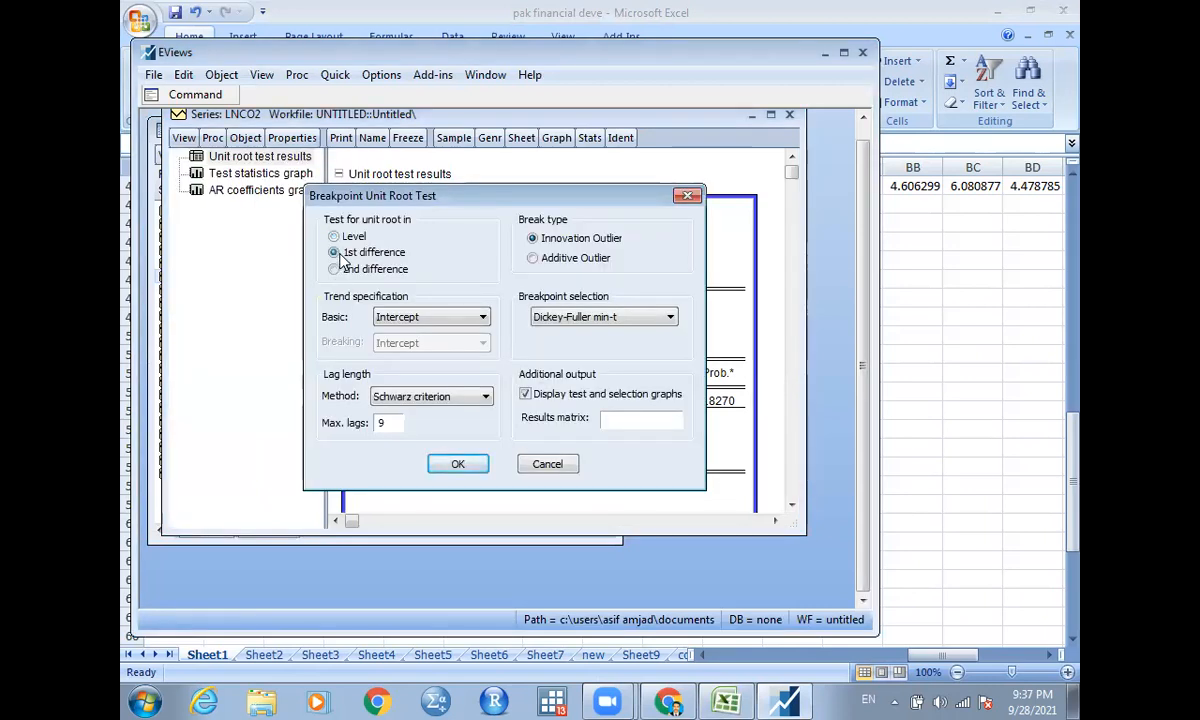
{"action": "left_click", "coordinate": [390, 421]}
{"action": "type", "text": "1"}
{"action": "left_click", "coordinate": [476, 466]}
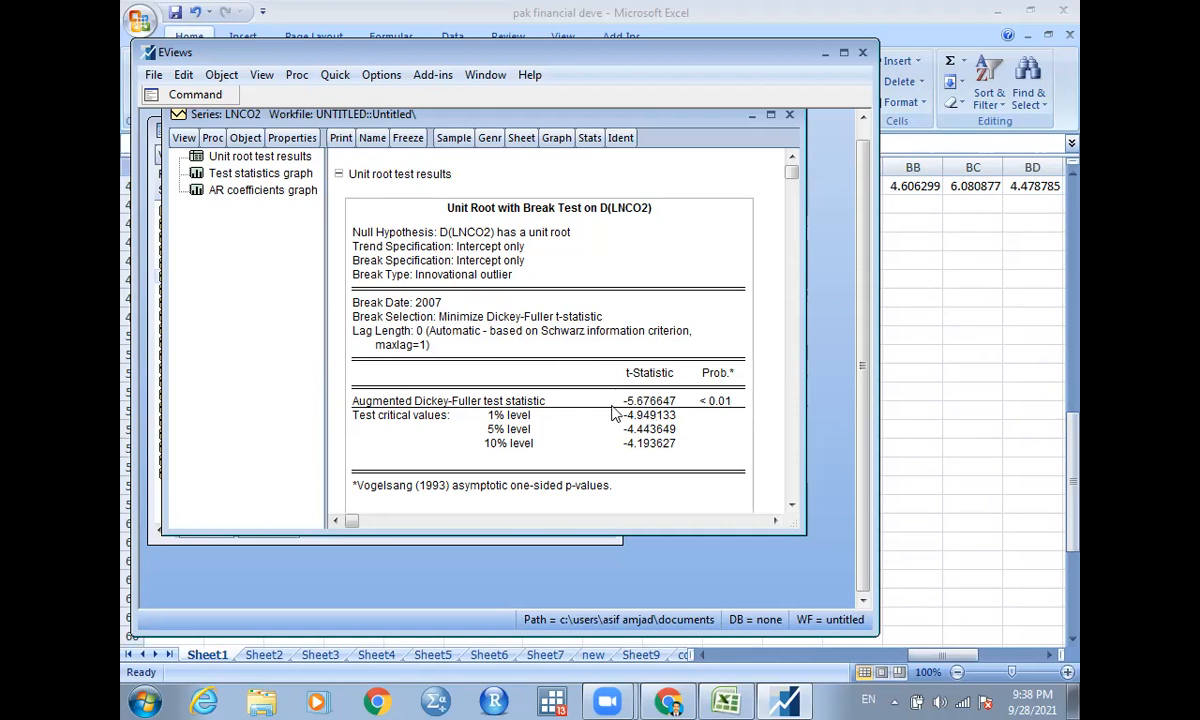
Switch to Excel and enter the LNCO2 first-difference results -5.67, <0.01 and 2007 in AT55:AV55
{"action": "key", "text": "alt+Tab"}
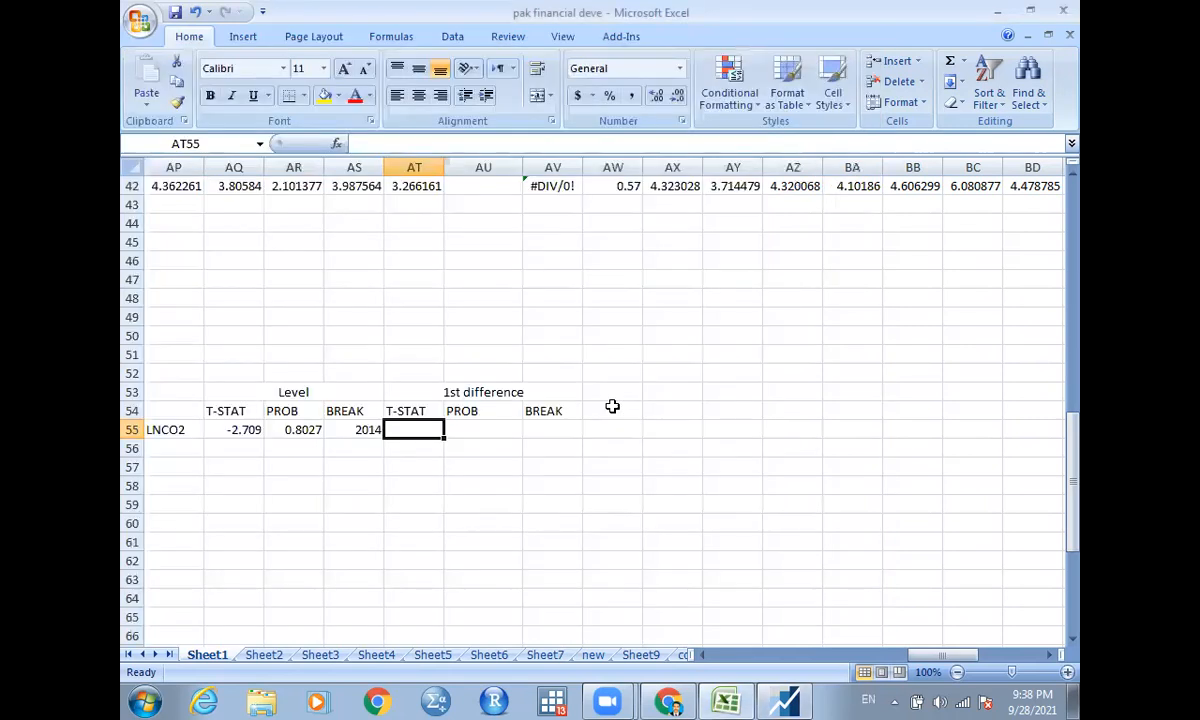
{"action": "type", "text": "-5.67"}
{"action": "key", "text": "Tab"}
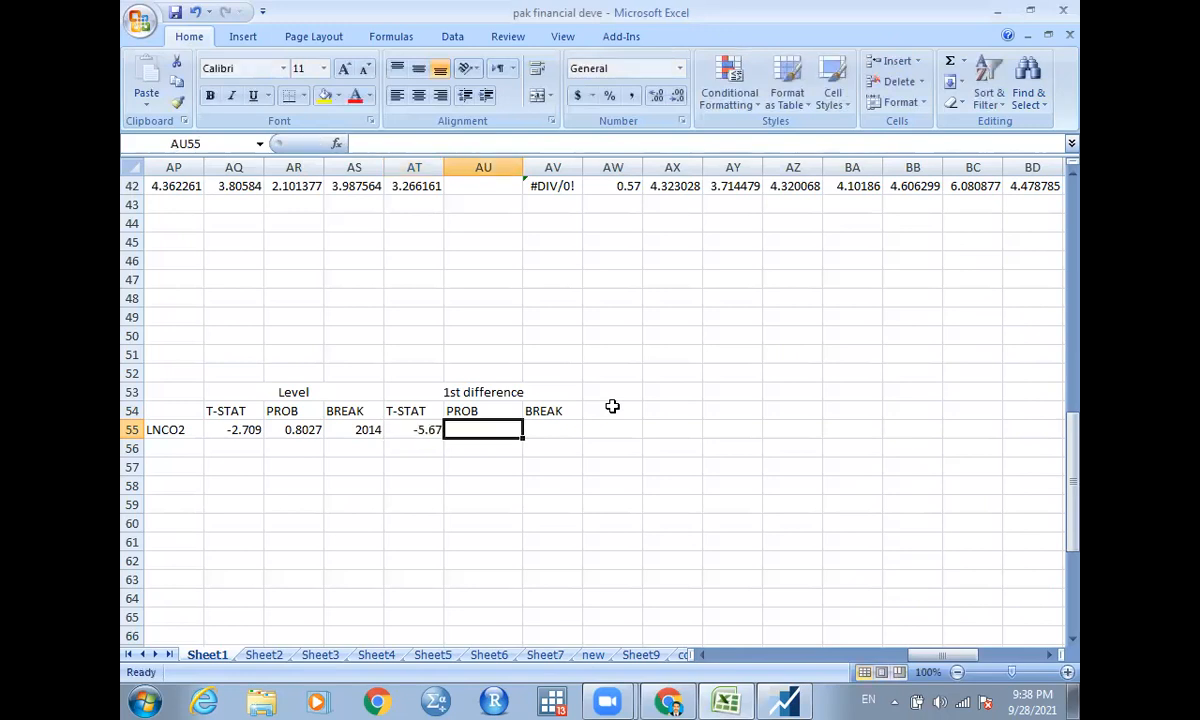
{"action": "type", "text": "<"}
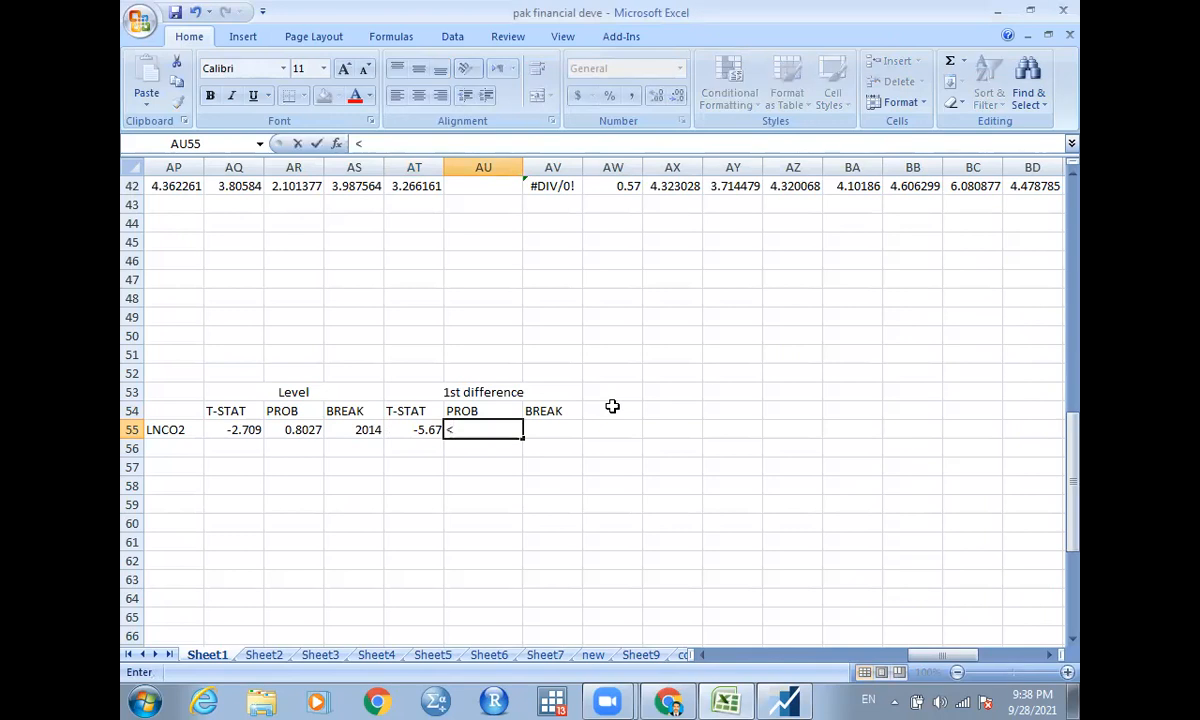
{"action": "type", "text": "0.01"}
{"action": "key", "text": "Tab"}
{"action": "type", "text": "2007"}
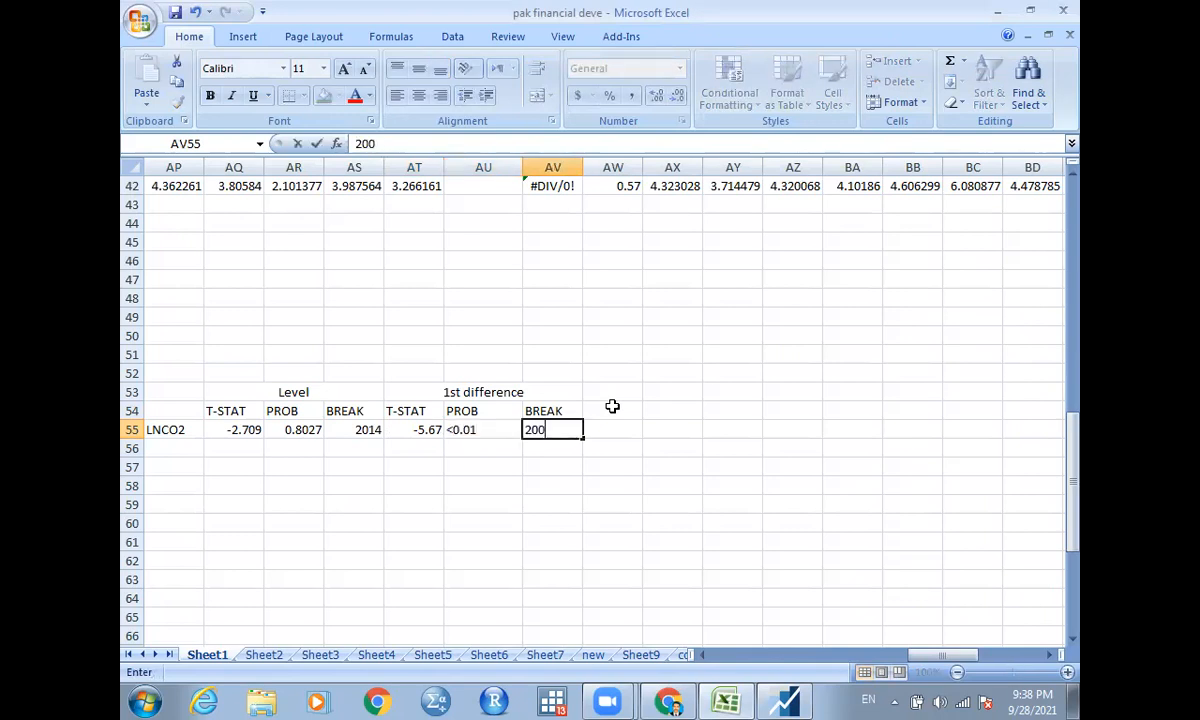
{"action": "key", "text": "Return"}
Enter the row label LNDCP in cell AP56 below LNCO2
{"action": "key", "text": "Left"}
{"action": "key", "text": "Left"}
{"action": "key", "text": "Left"}
{"action": "key", "text": "Left"}
{"action": "key", "text": "Left"}
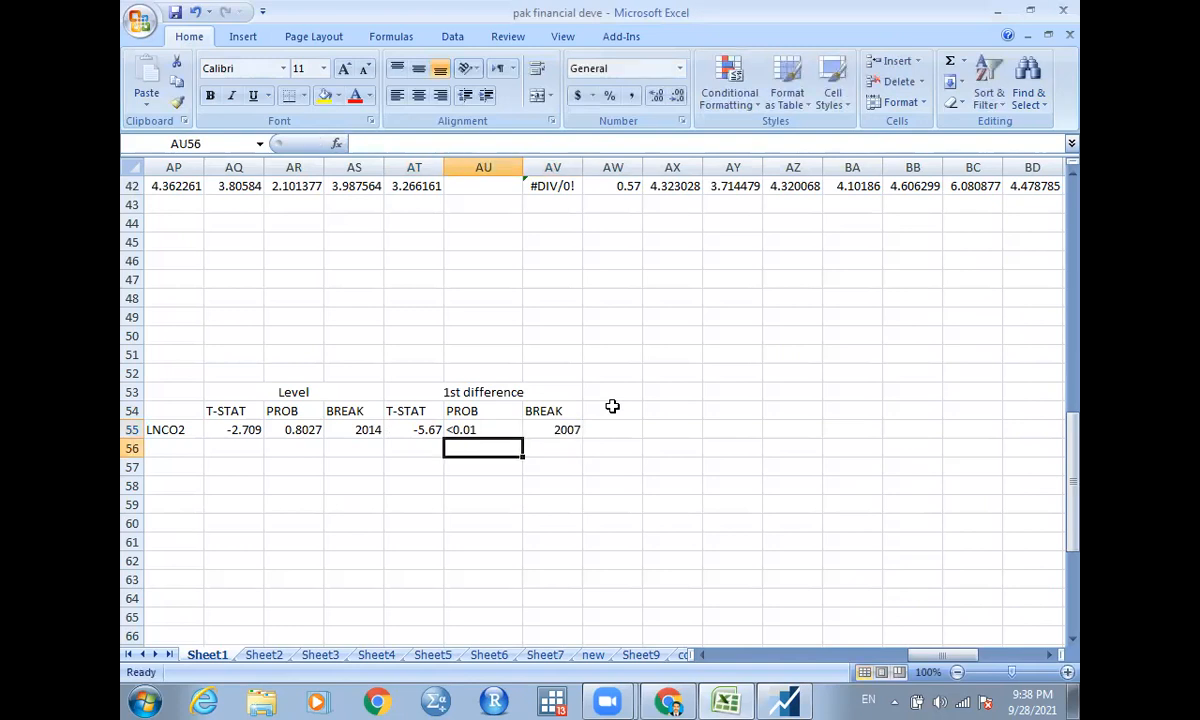
{"action": "key", "text": "Left"}
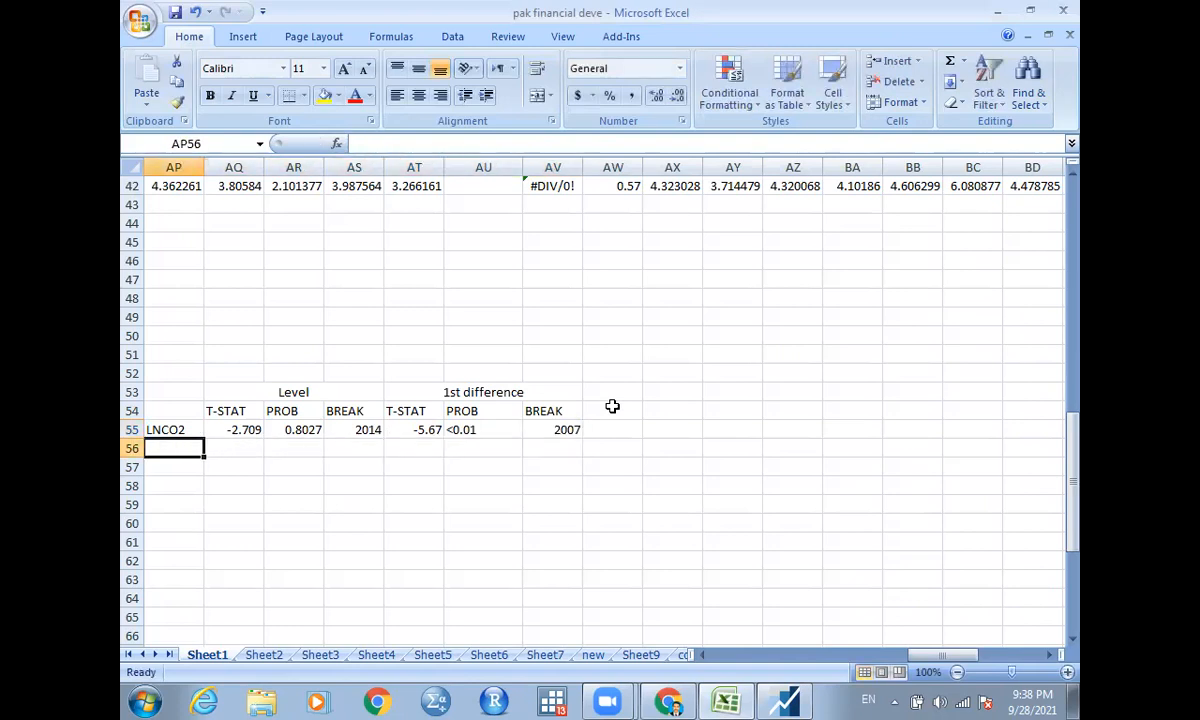
{"action": "type", "text": "L"}
{"action": "key", "text": "BackSpace"}
{"action": "key", "text": "BackSpace"}
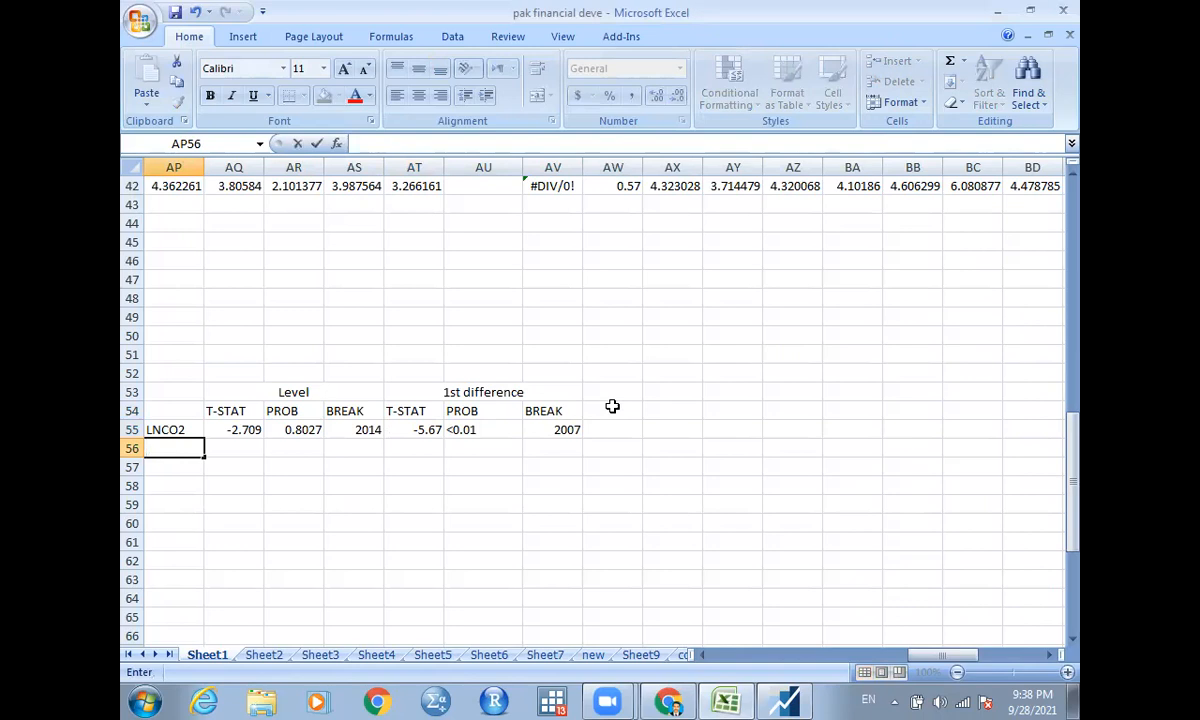
{"action": "type", "text": "LNDCP"}
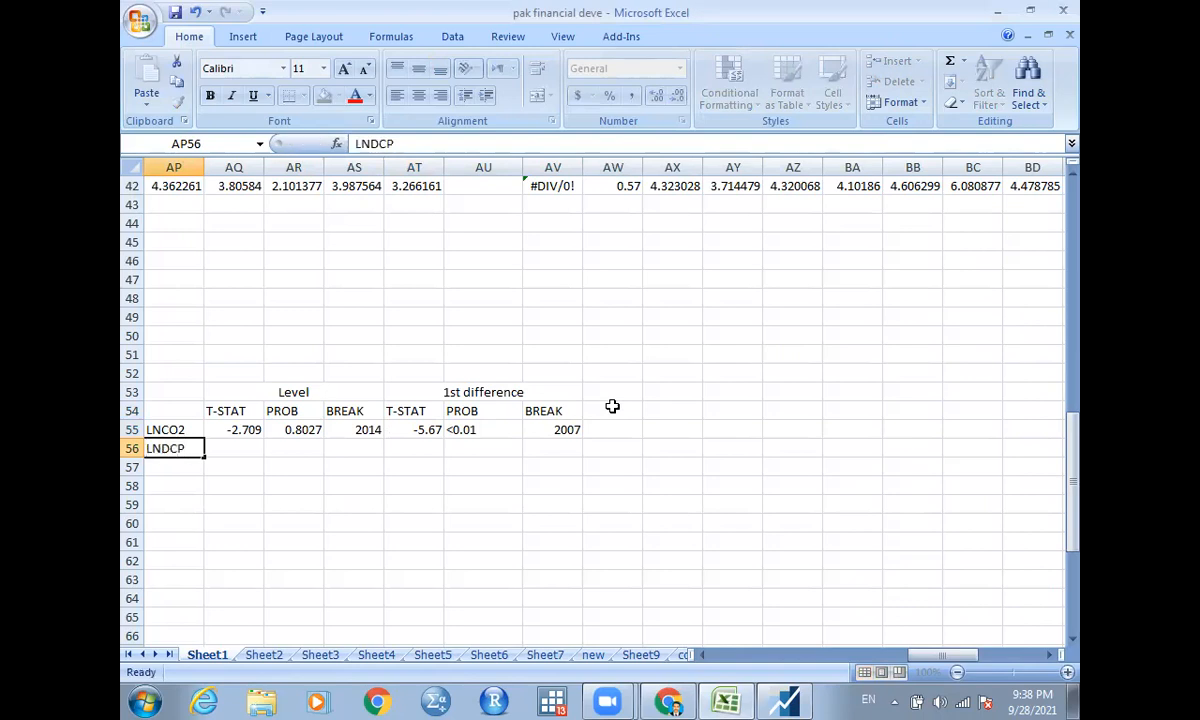
{"action": "key", "text": "Return"}
{"action": "key", "text": "Up"}
In EViews, close the LNCO2 series and run the level breakpoint unit root test on LNDCP with a maximum of 1 lag
{"action": "key", "text": "alt+Tab"}
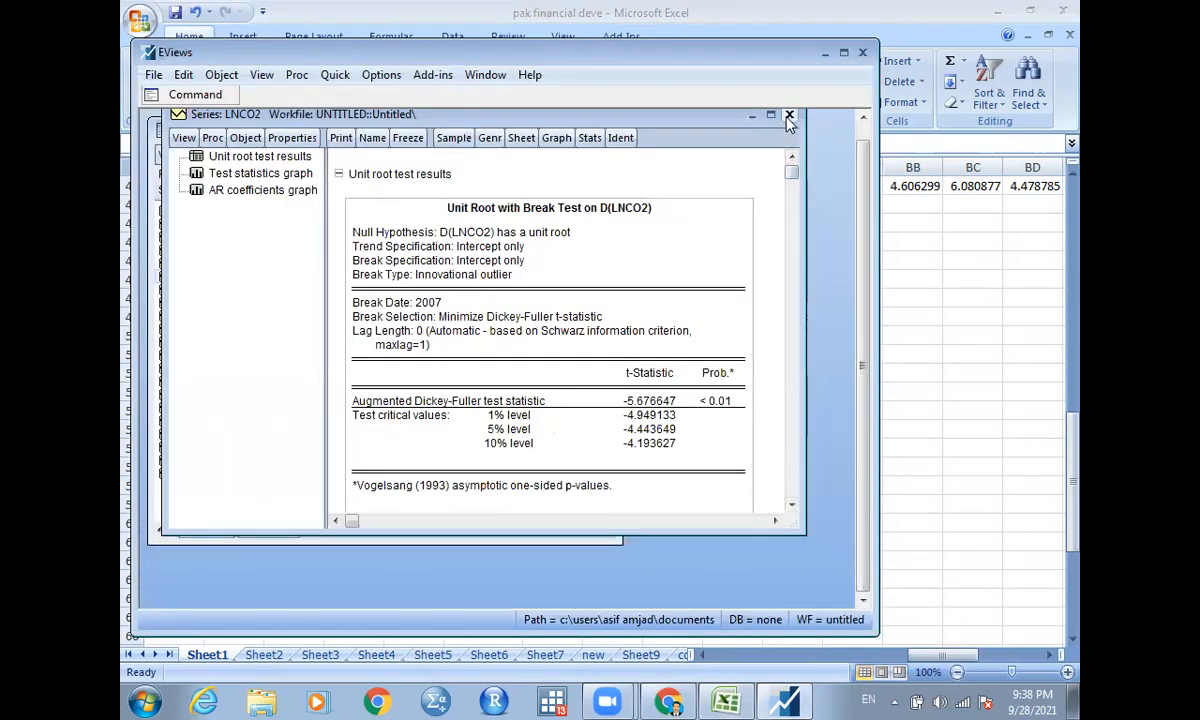
{"action": "left_click", "coordinate": [789, 116]}
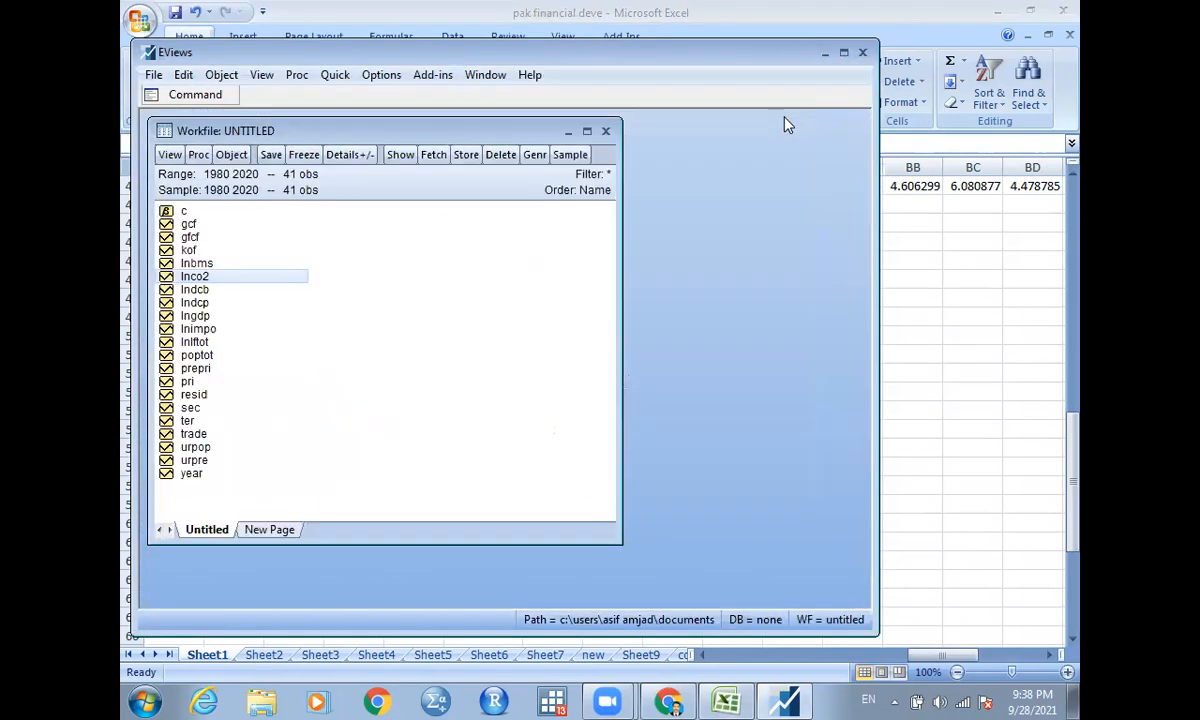
{"action": "double_click", "coordinate": [193, 302]}
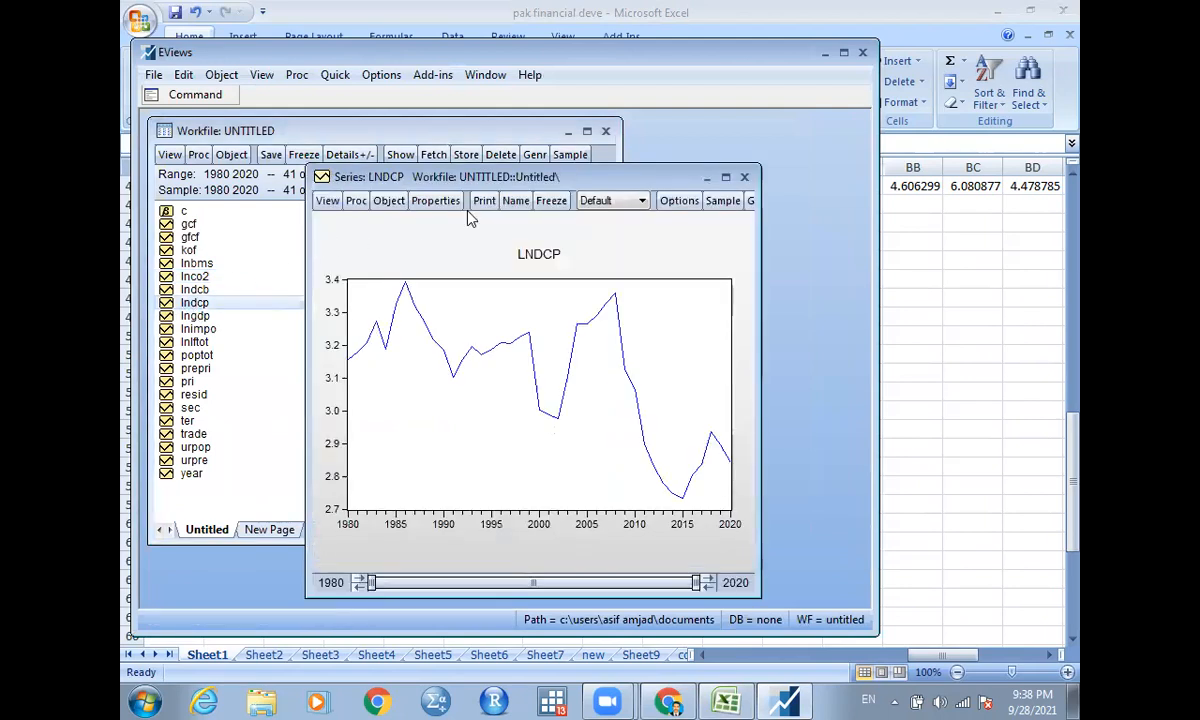
{"action": "left_click", "coordinate": [329, 205]}
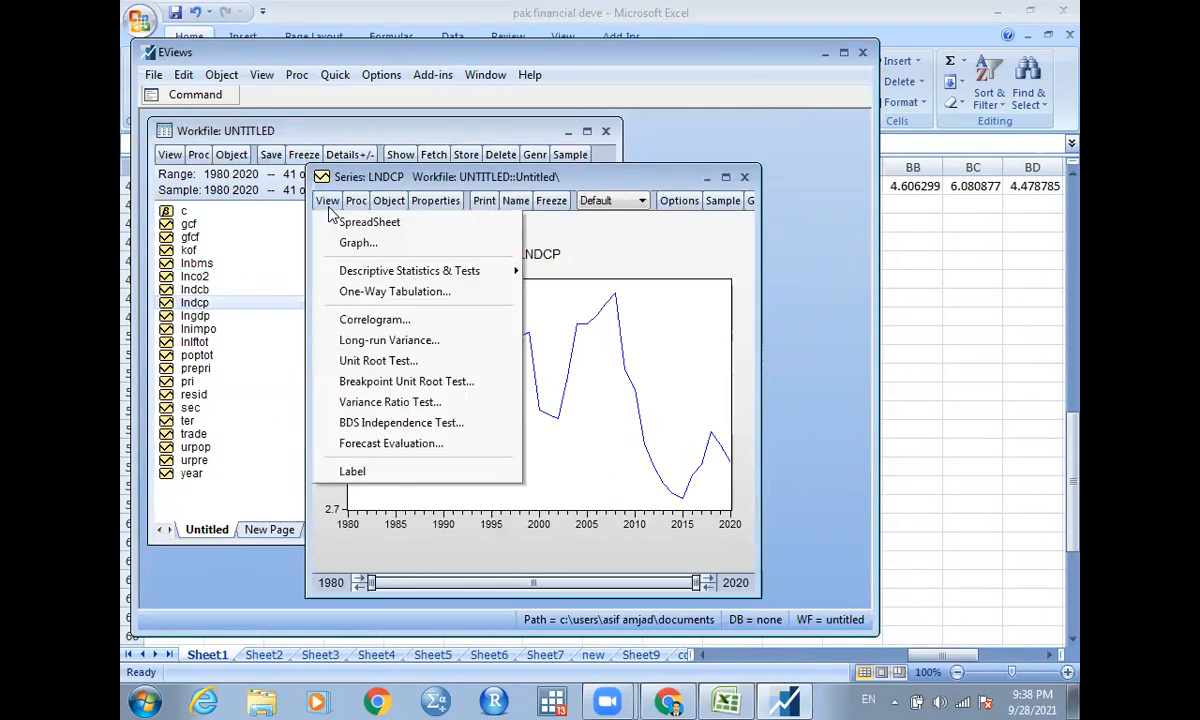
{"action": "left_click", "coordinate": [402, 381]}
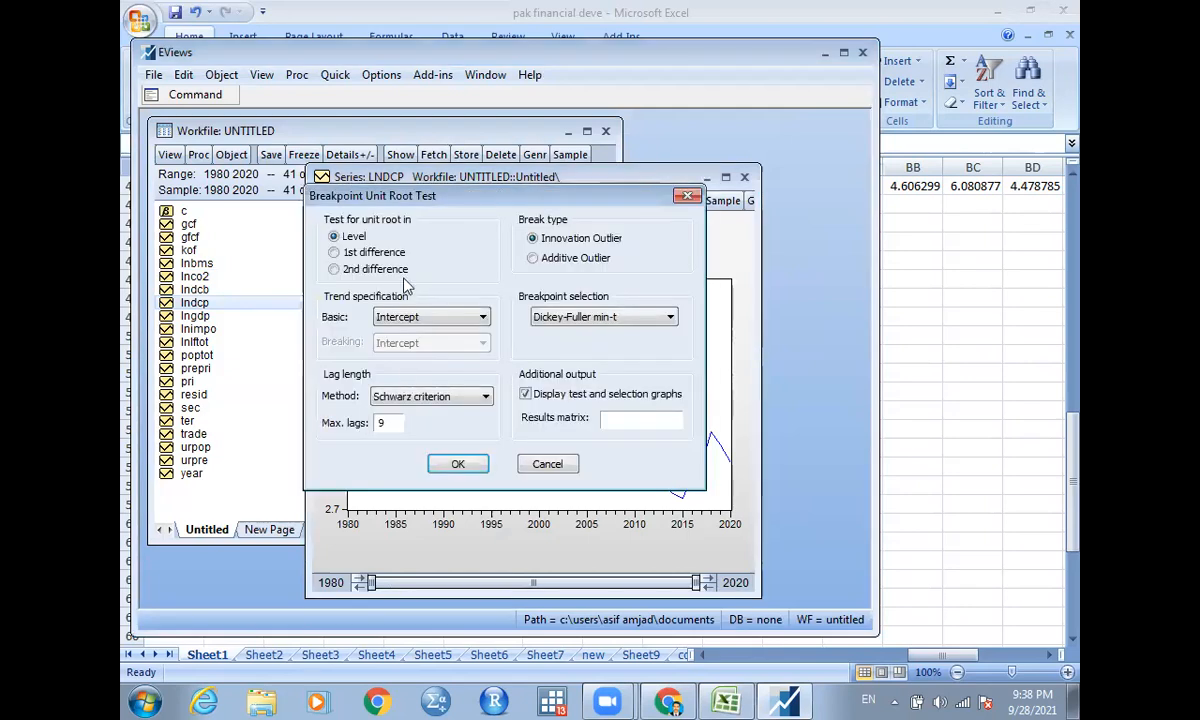
{"action": "key", "text": "BackSpace"}
{"action": "type", "text": "1"}
{"action": "left_click", "coordinate": [455, 465]}
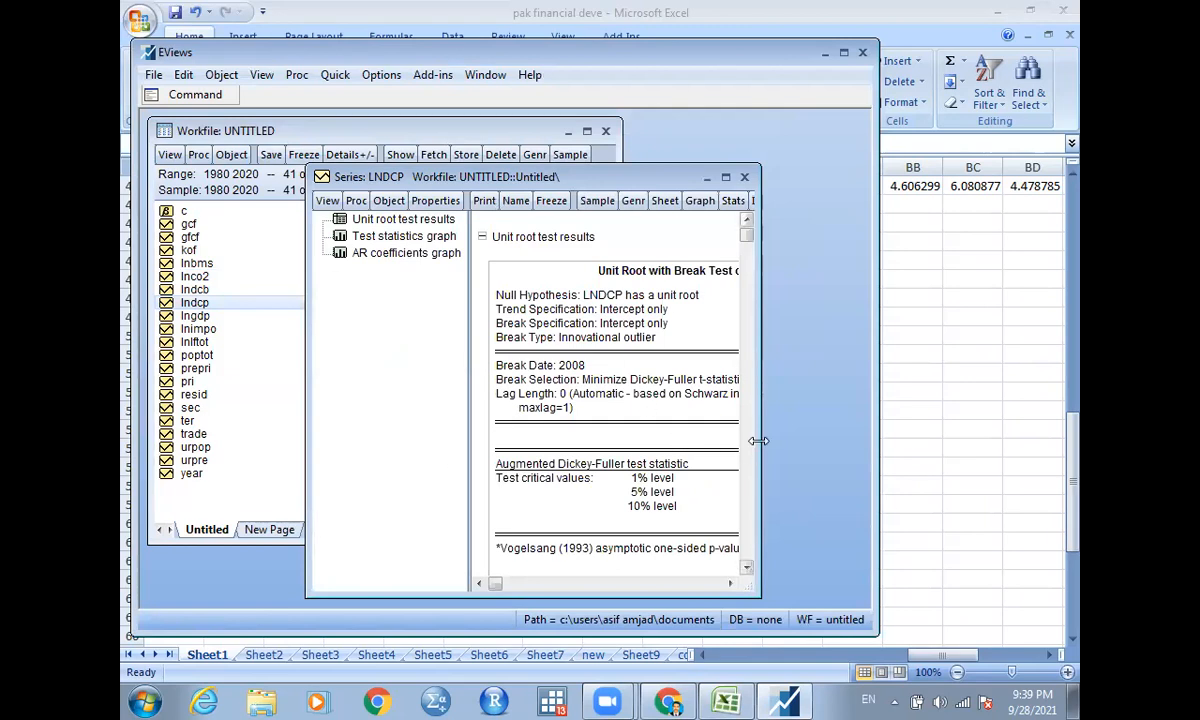
Widen and reposition the LNDCP series window so the t-Statistic and Prob. columns fit in view
{"action": "left_click_drag", "start_coordinate": [758, 437], "coordinate": [869, 437]}
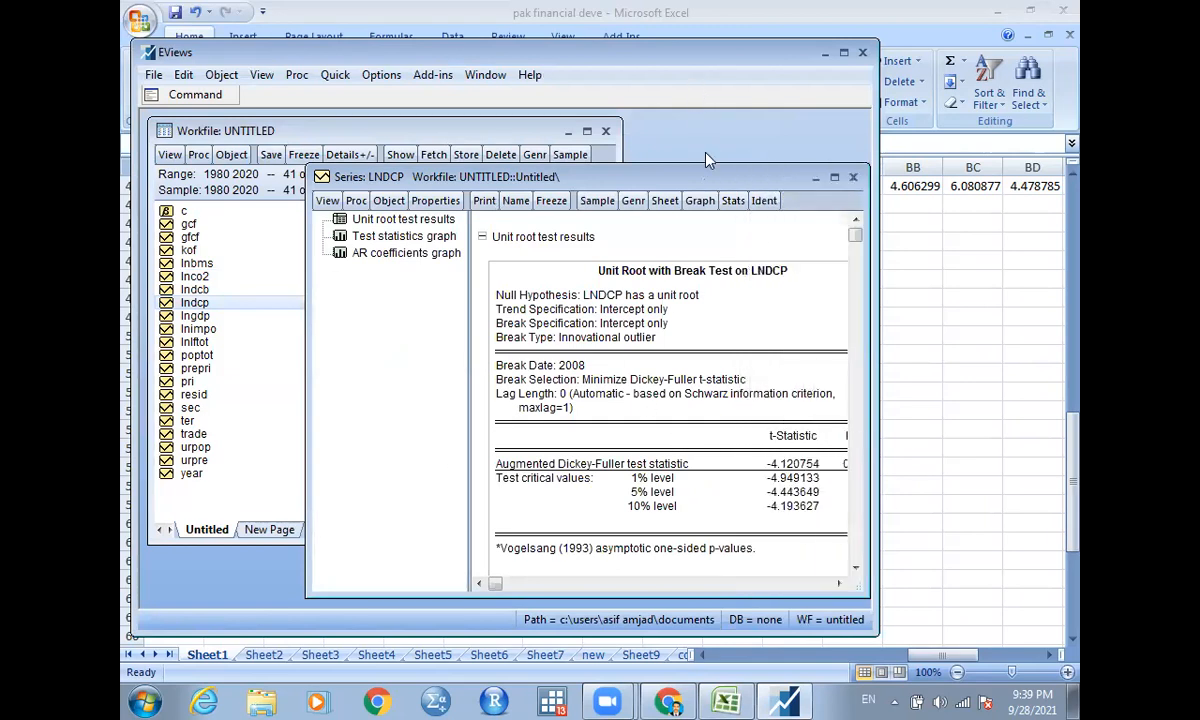
{"action": "left_click_drag", "start_coordinate": [675, 167], "coordinate": [502, 105]}
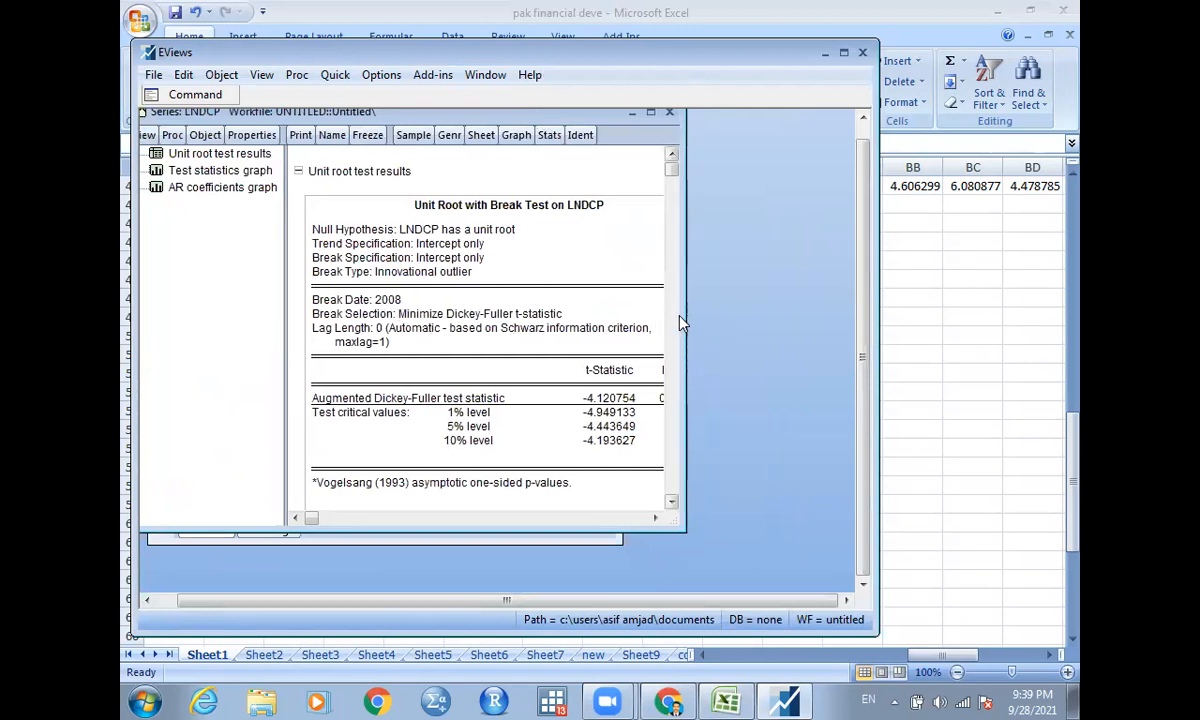
{"action": "left_click_drag", "start_coordinate": [681, 316], "coordinate": [779, 315]}
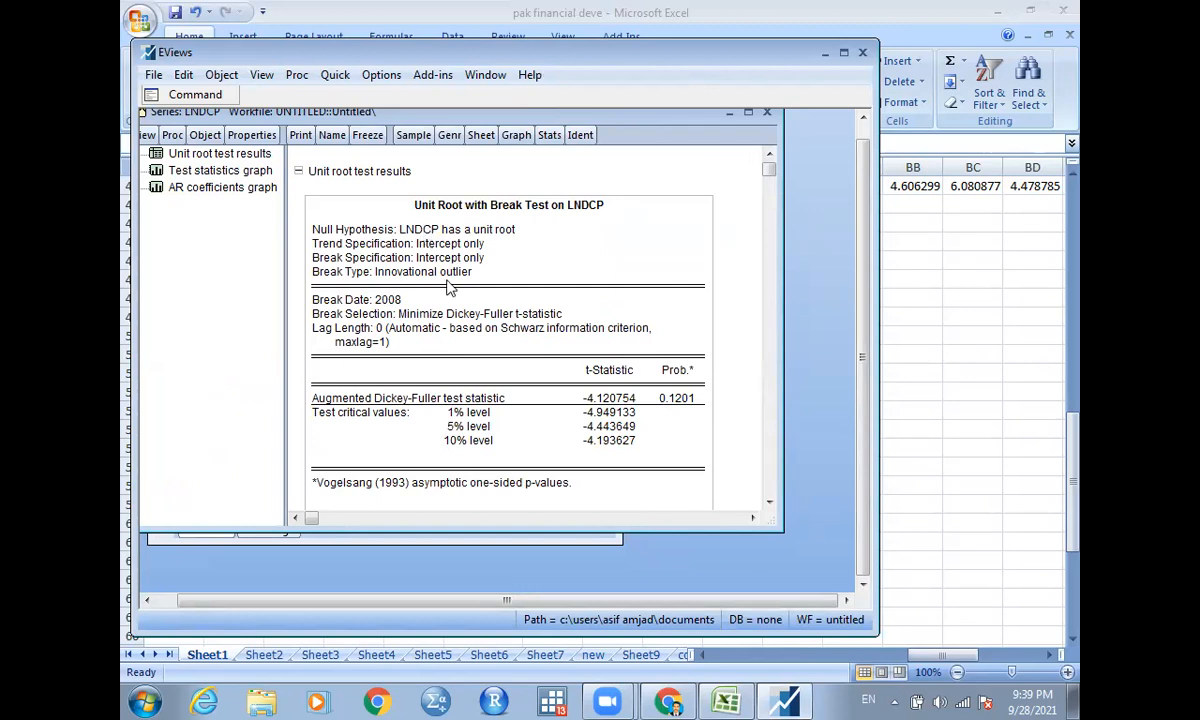
Switch to Excel and enter the LNDCP level t-statistic -4.12 in AQ56, checking it against the EViews output
{"action": "key", "text": "alt+Tab"}
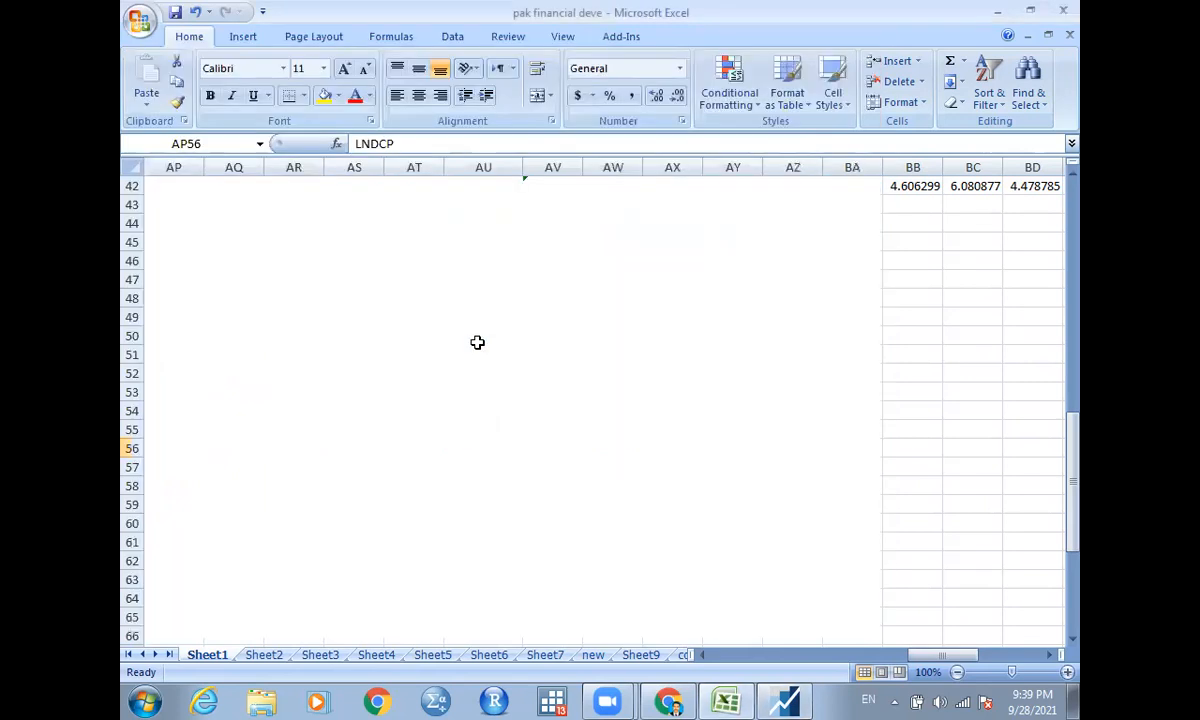
{"action": "key", "text": "Right"}
{"action": "type", "text": "-4"}
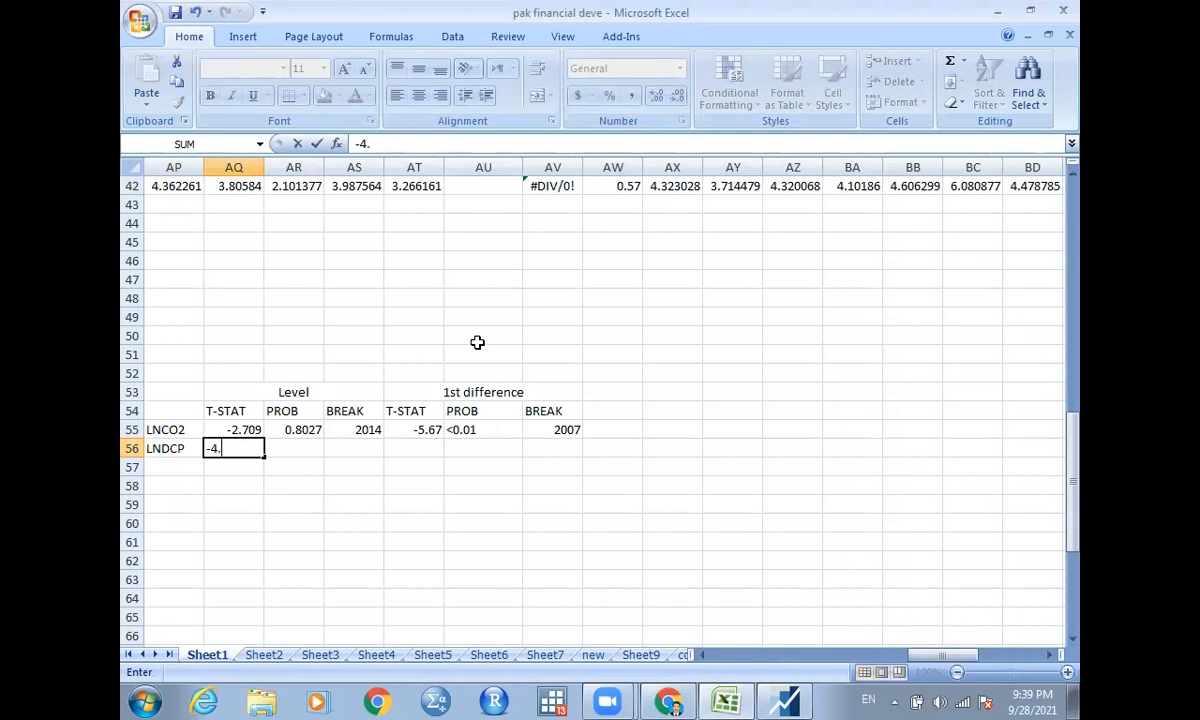
{"action": "key", "text": "alt+Tab"}
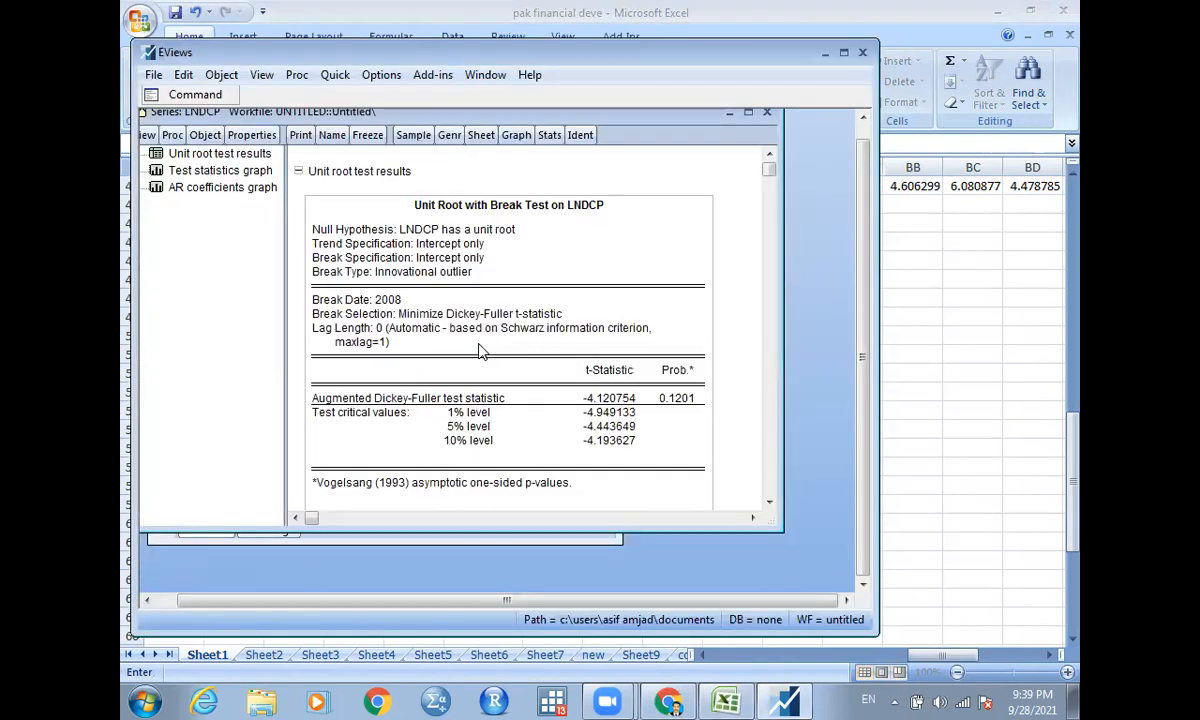
{"action": "key", "text": "alt+Tab"}
{"action": "type", "text": ".120"}
{"action": "key", "text": "alt+Tab"}
{"action": "key", "text": "alt+Tab"}
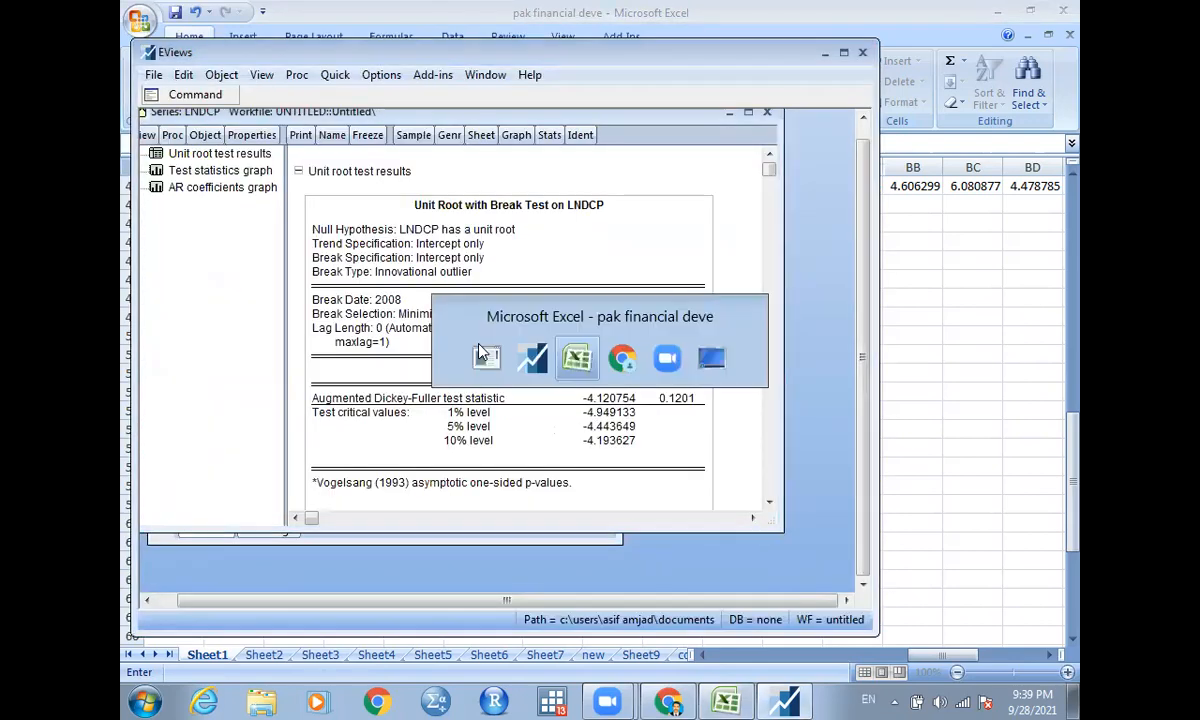
{"action": "key", "text": "Return"}
Enter the LNDCP level probability 0.120 in AR56 and the break year 2008 in AS56
{"action": "key", "text": "Right"}
{"action": "key", "text": "Up"}
{"action": "type", "text": "0.129"}
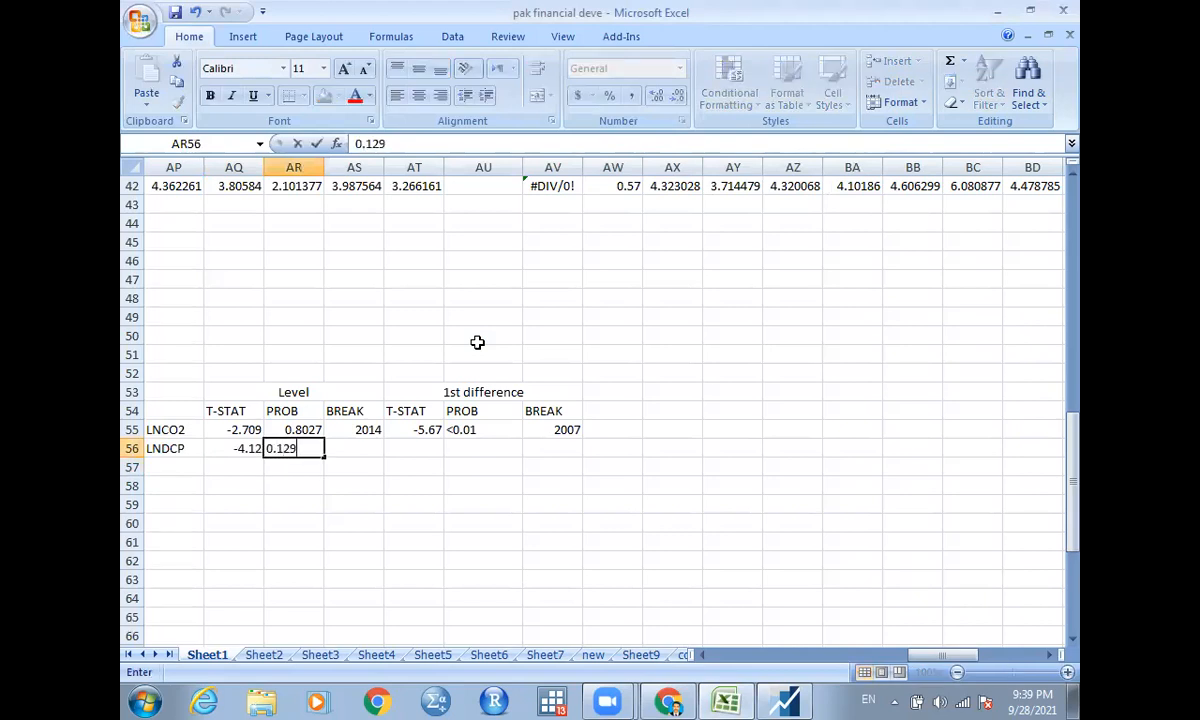
{"action": "key", "text": "BackSpace"}
{"action": "type", "text": "0"}
{"action": "key", "text": "Tab"}
{"action": "key", "text": "alt+Tab"}
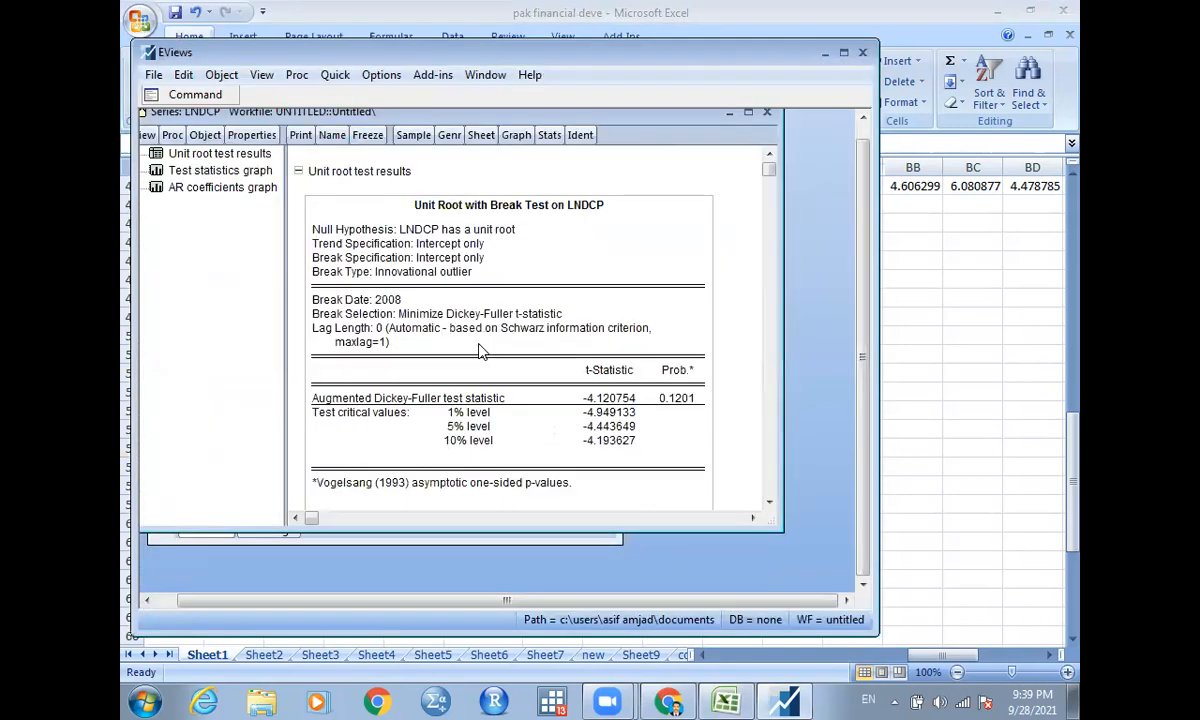
{"action": "key", "text": "alt+Tab"}
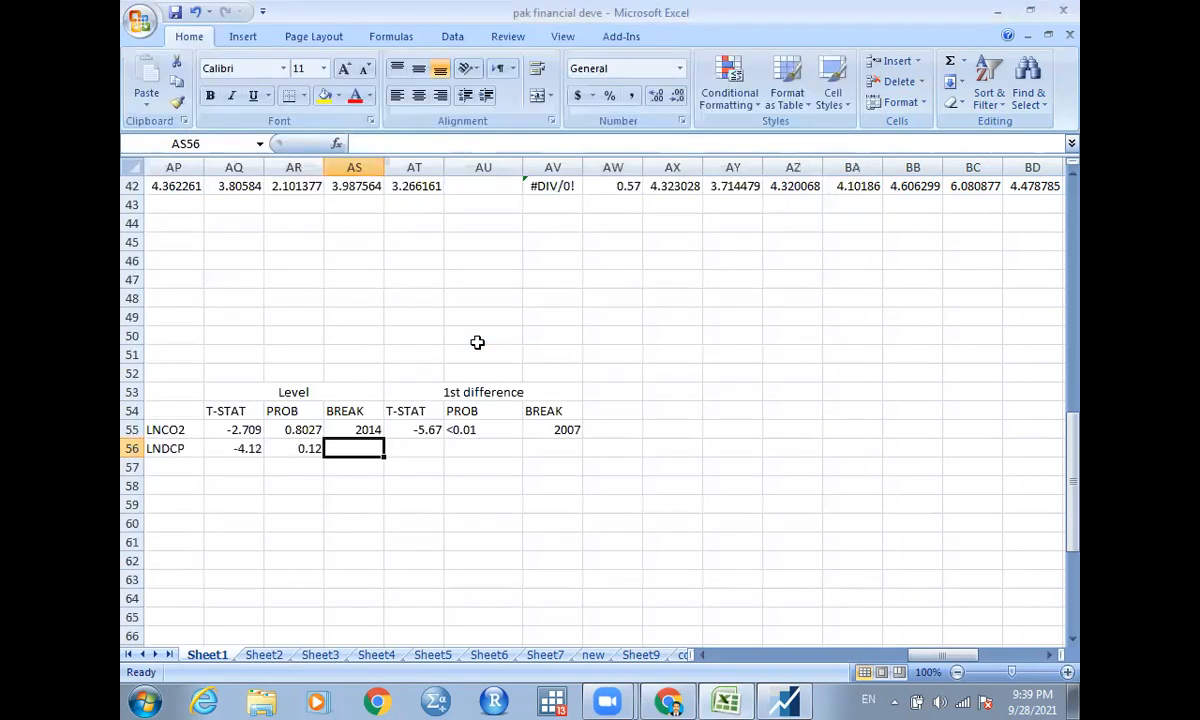
{"action": "type", "text": "2008"}
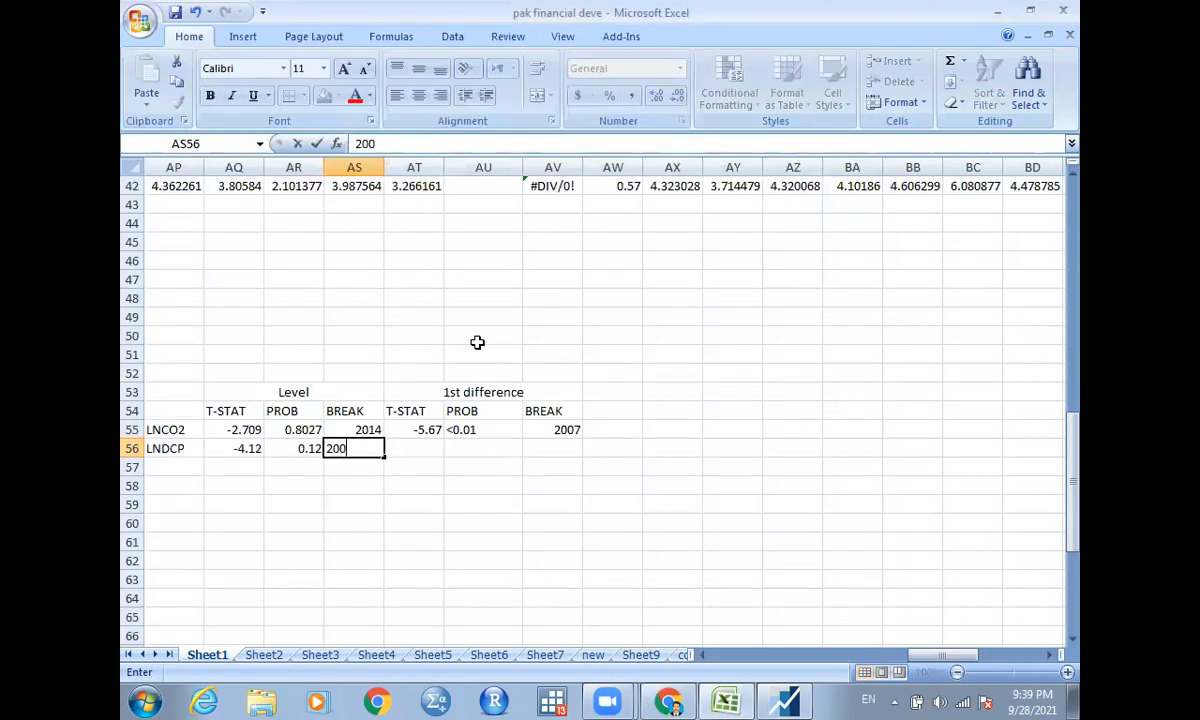
{"action": "key", "text": "Tab"}
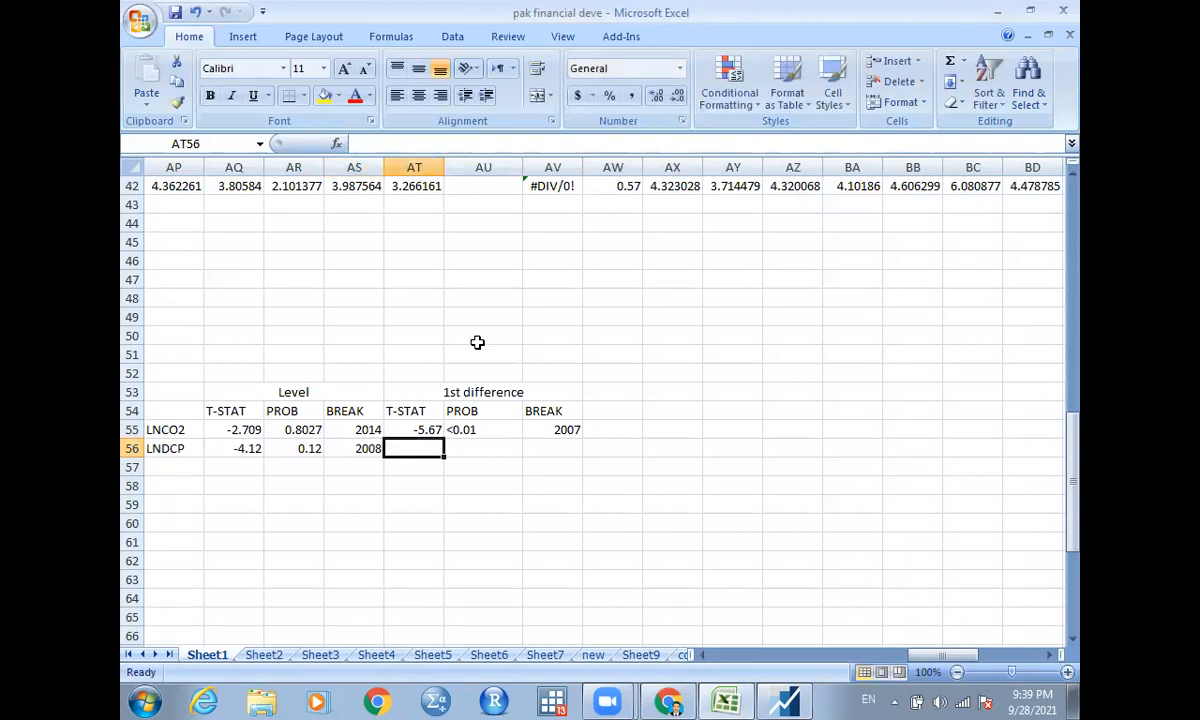
In EViews, run the breakpoint unit root test on the first difference of LNDCP with a maximum of 1 lag
{"action": "key", "text": "alt+Tab"}
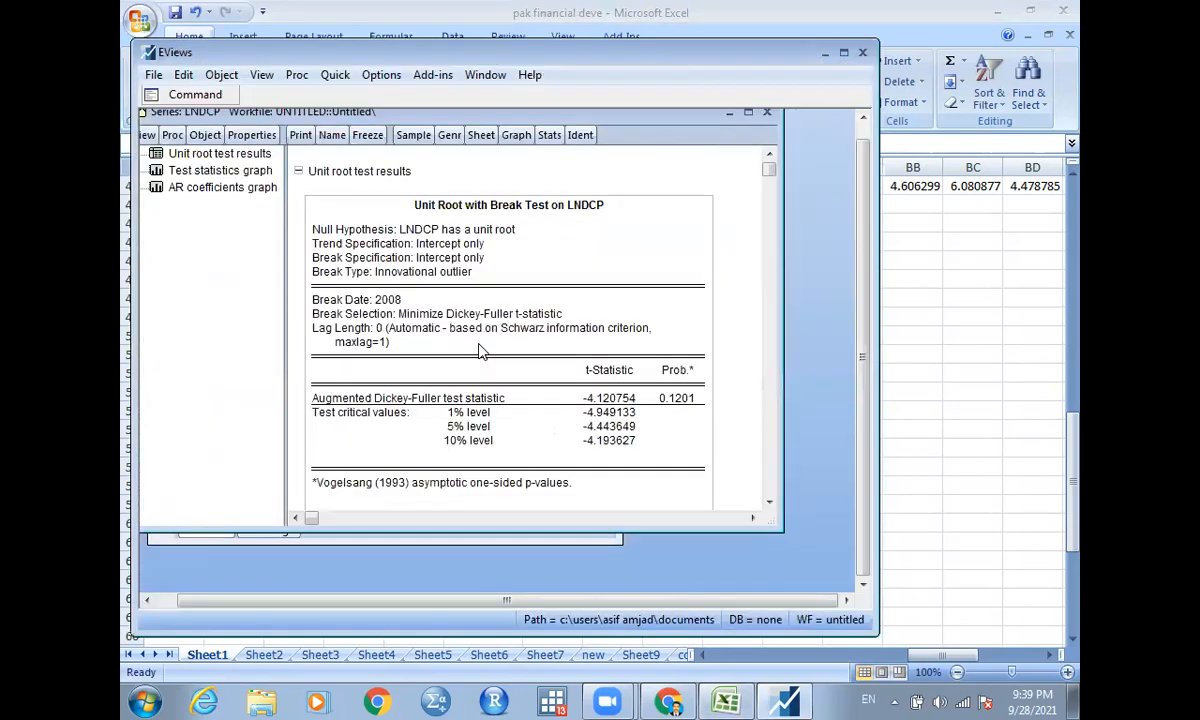
{"action": "left_click", "coordinate": [147, 138]}
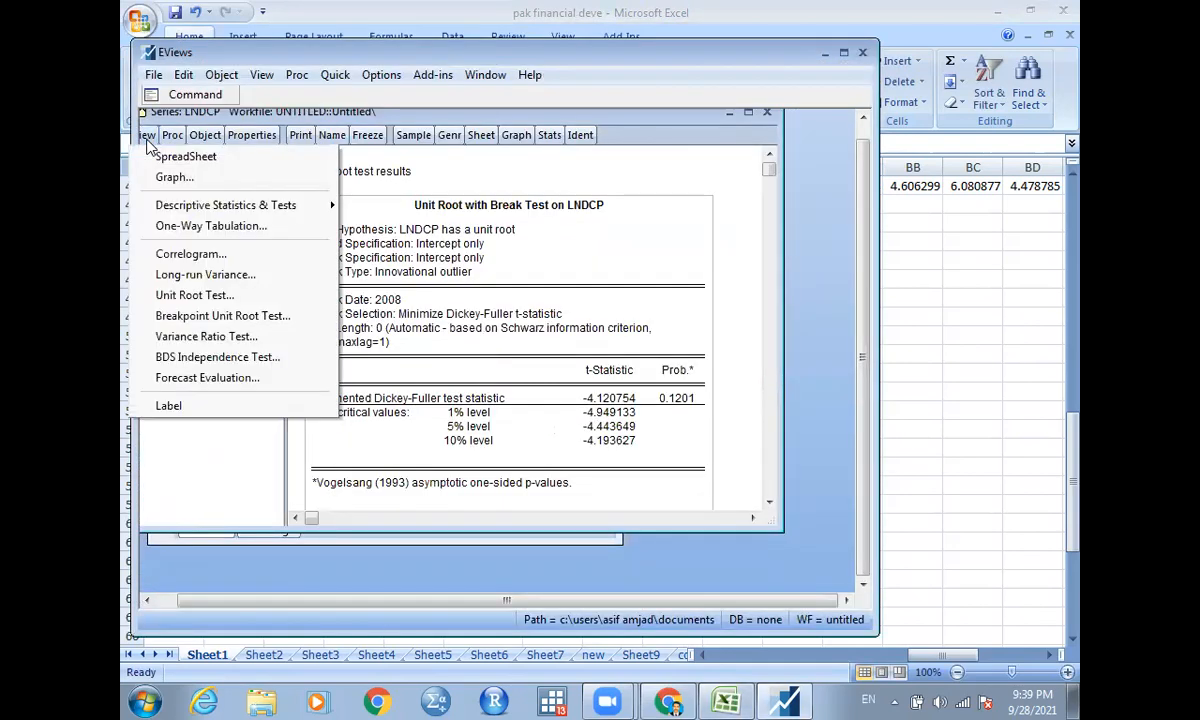
{"action": "left_click", "coordinate": [232, 318]}
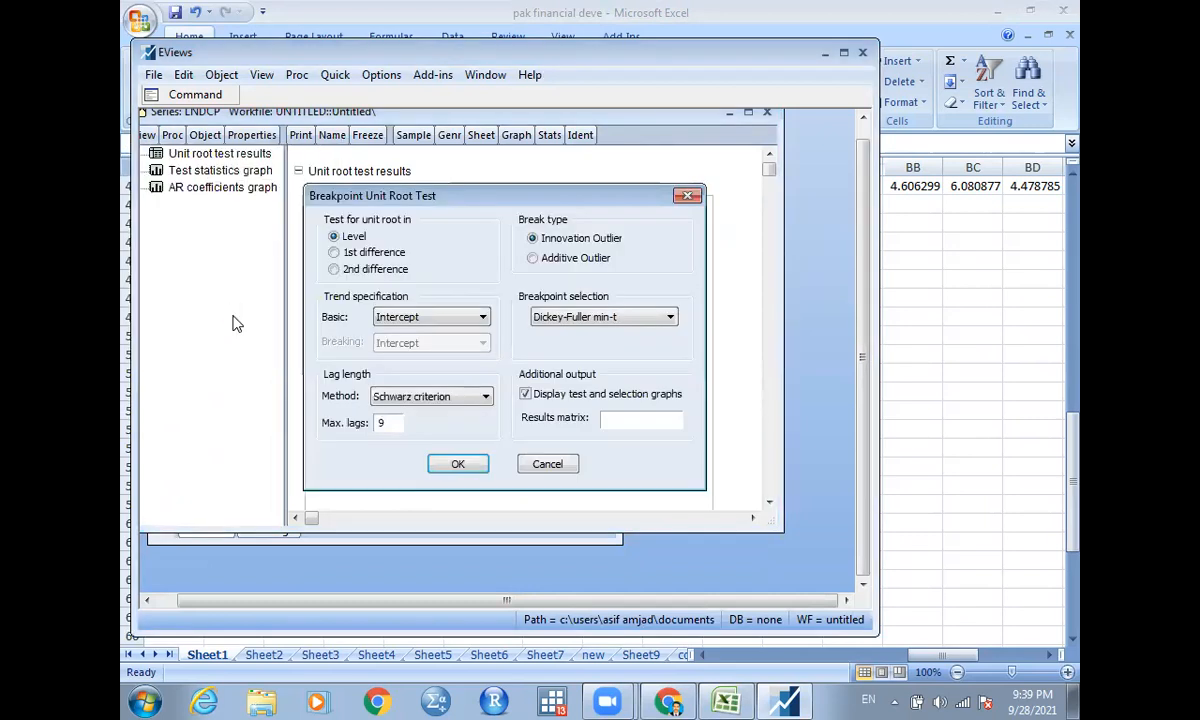
{"action": "left_click", "coordinate": [334, 253]}
{"action": "left_click", "coordinate": [397, 423]}
{"action": "key", "text": "BackSpace"}
{"action": "type", "text": "1"}
{"action": "left_click", "coordinate": [452, 465]}
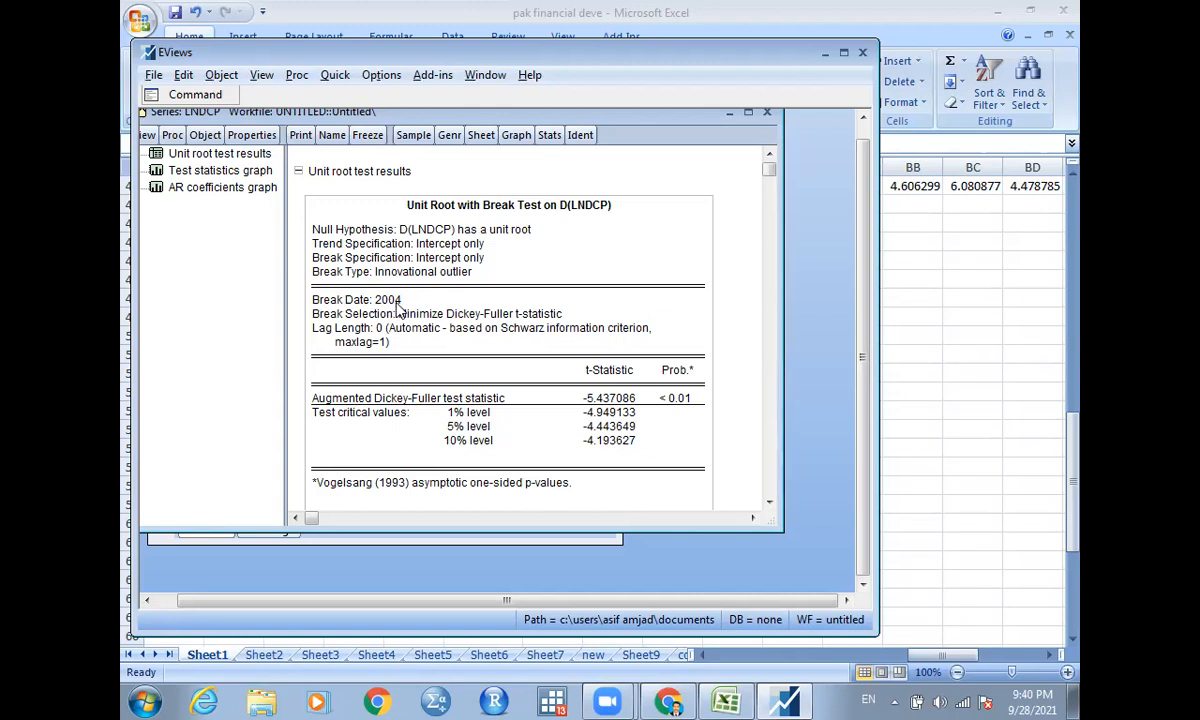
Switch to Excel, enter the LNDCP first-difference results -5.432, <0.01 and 2004 in AT56:AV56, and go to cell AP57
{"action": "key", "text": "alt+Tab"}
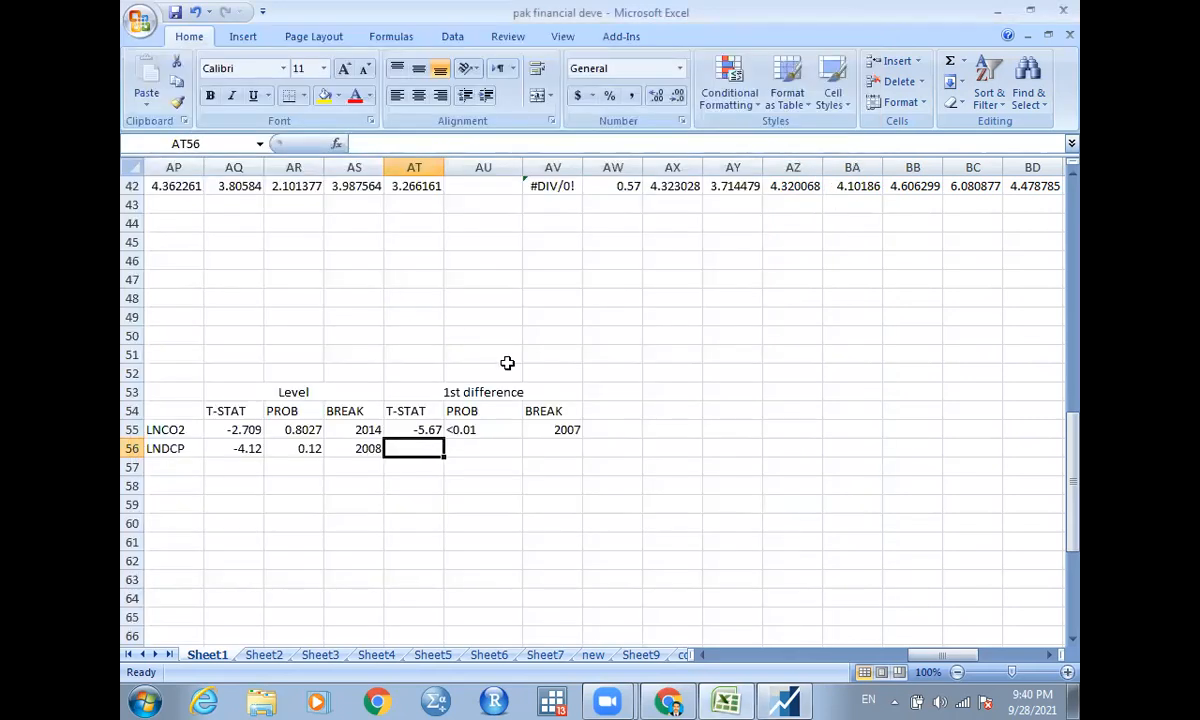
{"action": "type", "text": "-5.432"}
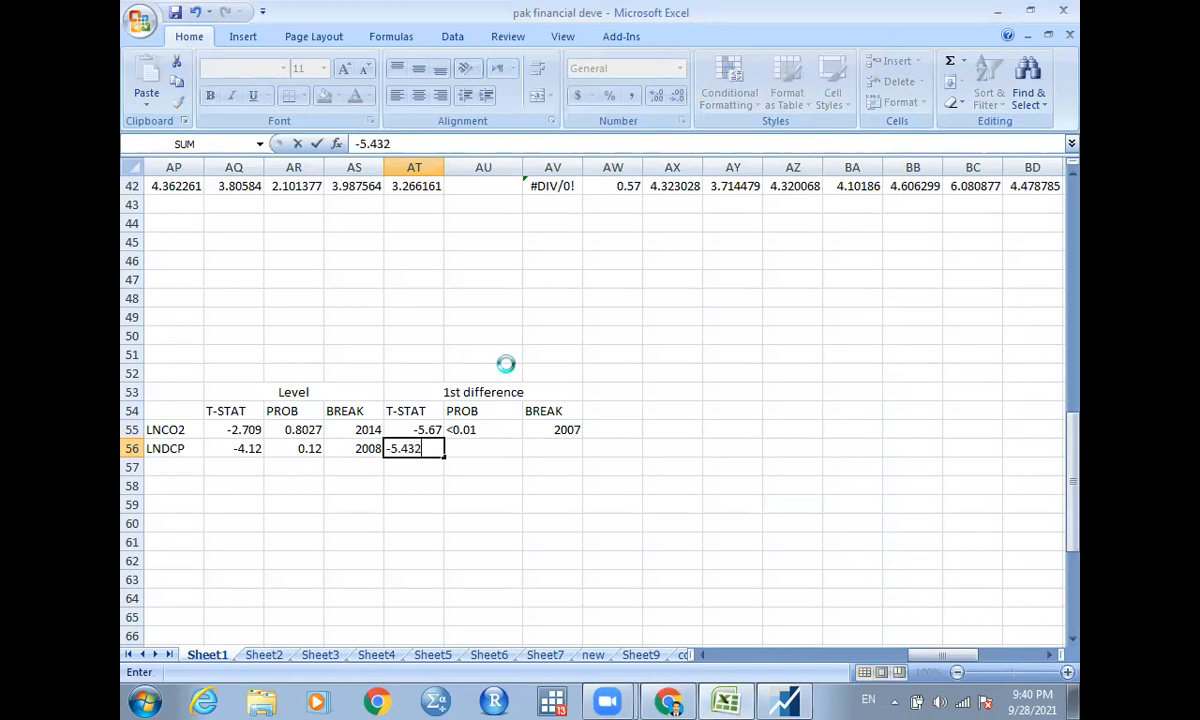
{"action": "key", "text": "Tab"}
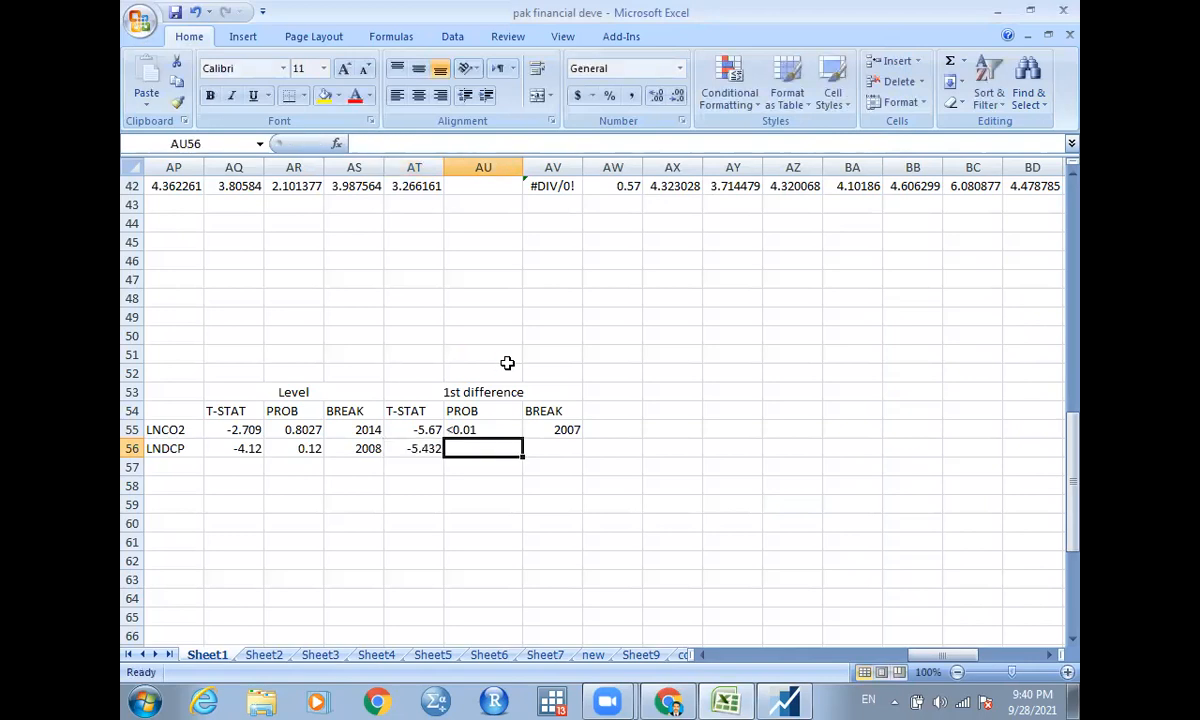
{"action": "type", "text": "<0."}
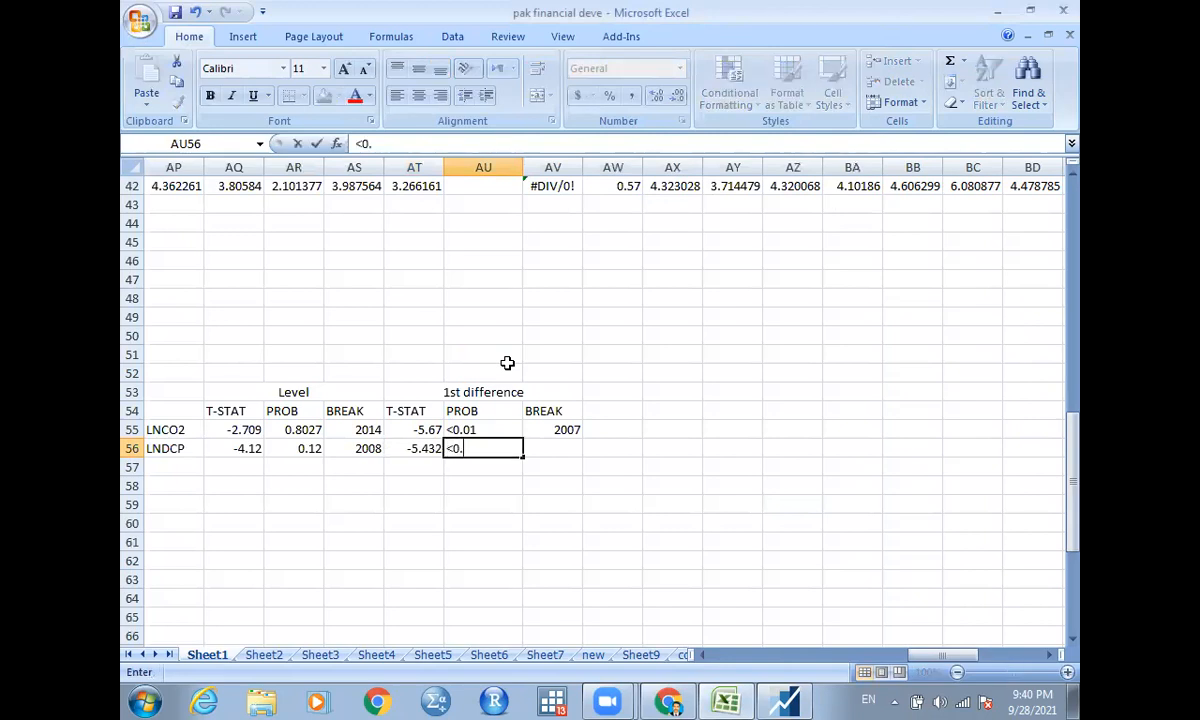
{"action": "type", "text": "01"}
{"action": "key", "text": "Tab"}
{"action": "type", "text": "2"}
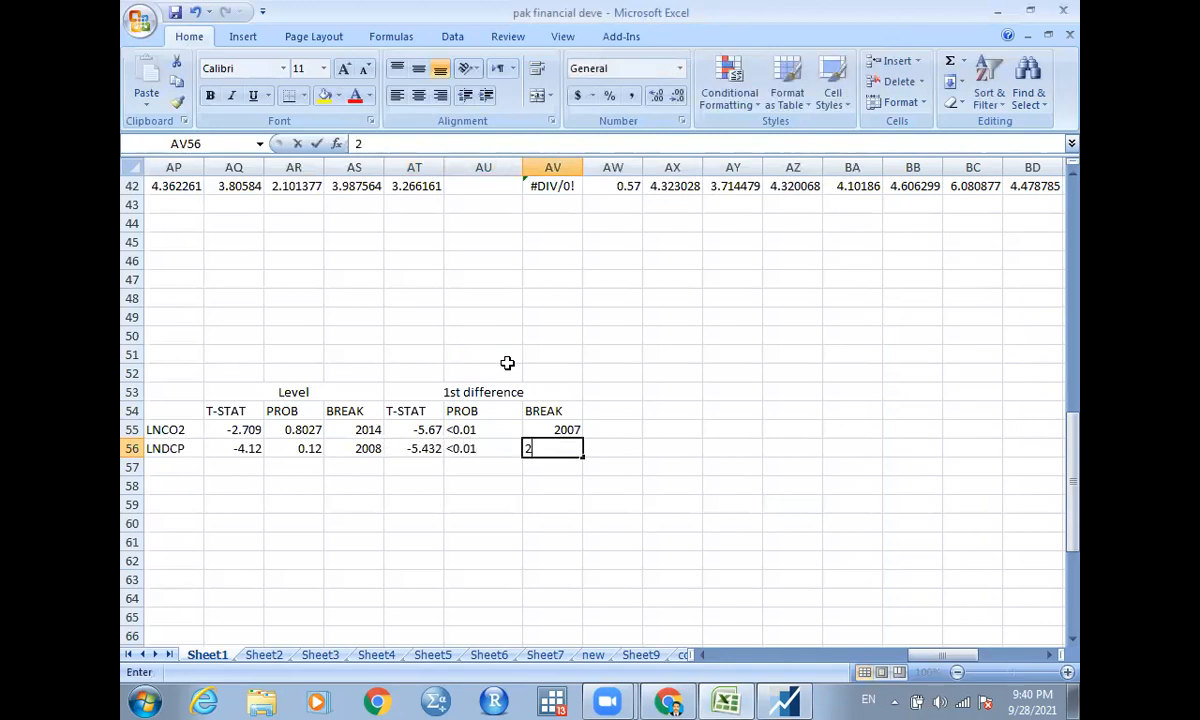
{"action": "type", "text": "004"}
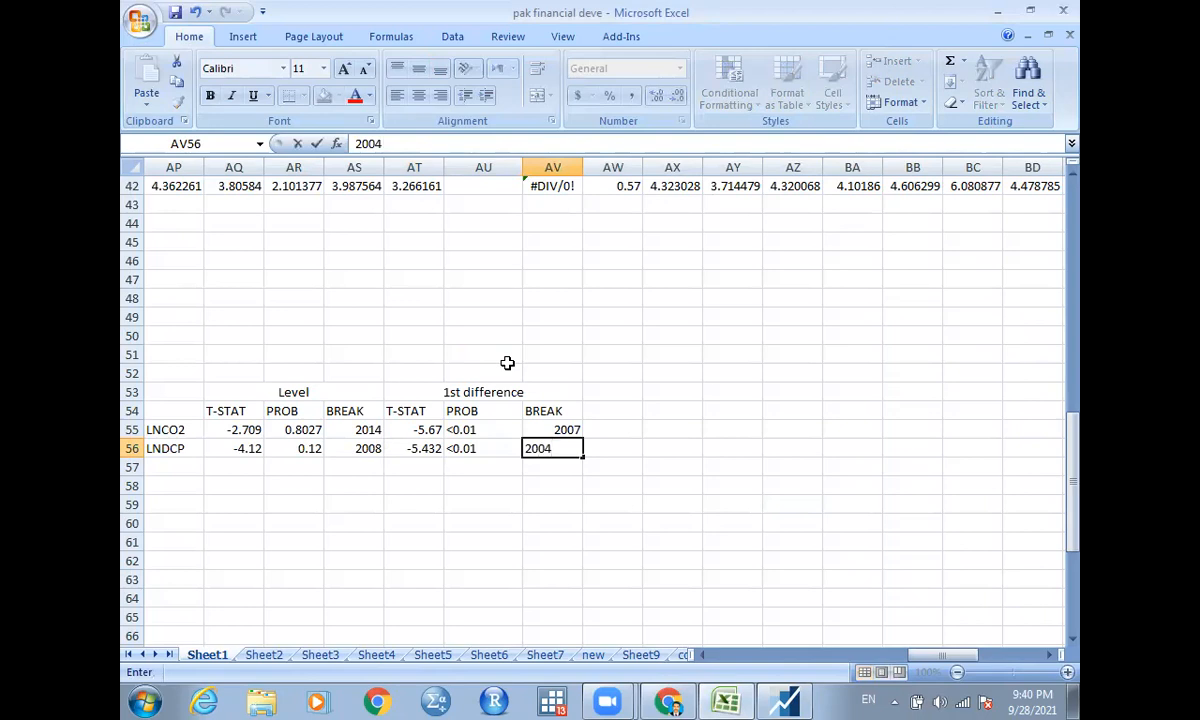
{"action": "key", "text": "Return"}
{"action": "key", "text": "Left"}
{"action": "key", "text": "Left"}
{"action": "key", "text": "Left"}
{"action": "key", "text": "Left"}
{"action": "key", "text": "Left"}
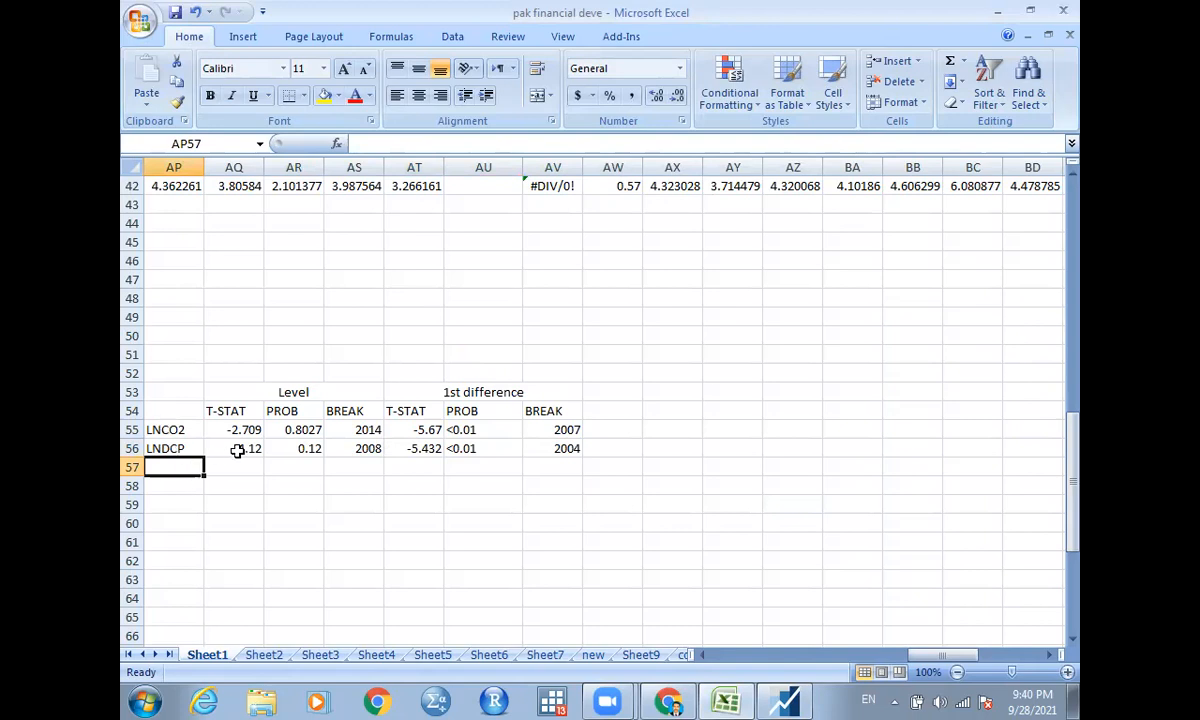
In EViews, close the LNDCP series and select NARDL in the list of add-ins available for download
{"action": "key", "text": "alt+Tab"}
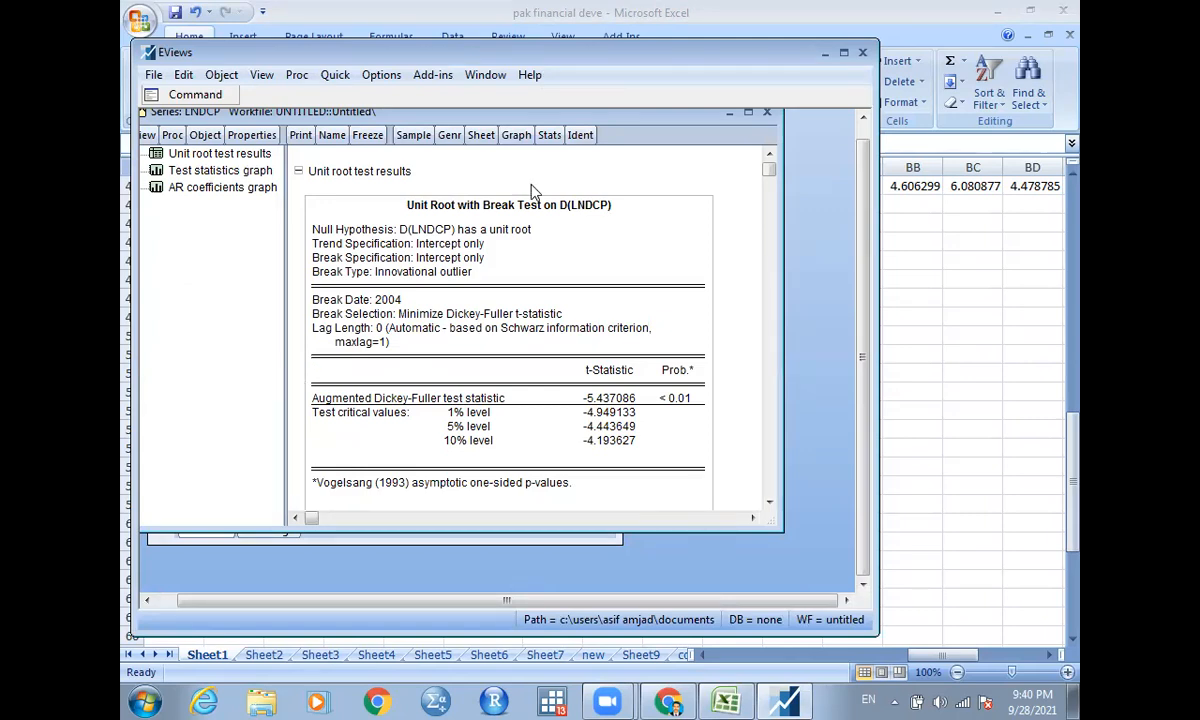
{"action": "left_click", "coordinate": [767, 115]}
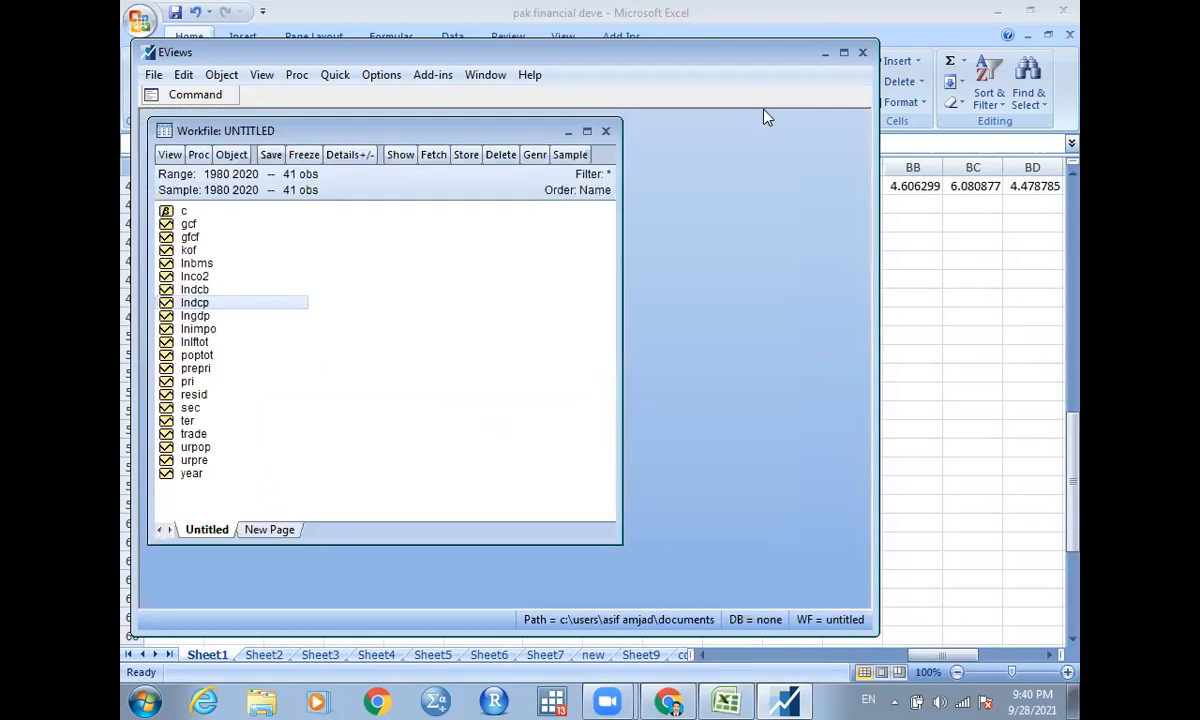
{"action": "left_click", "coordinate": [439, 80]}
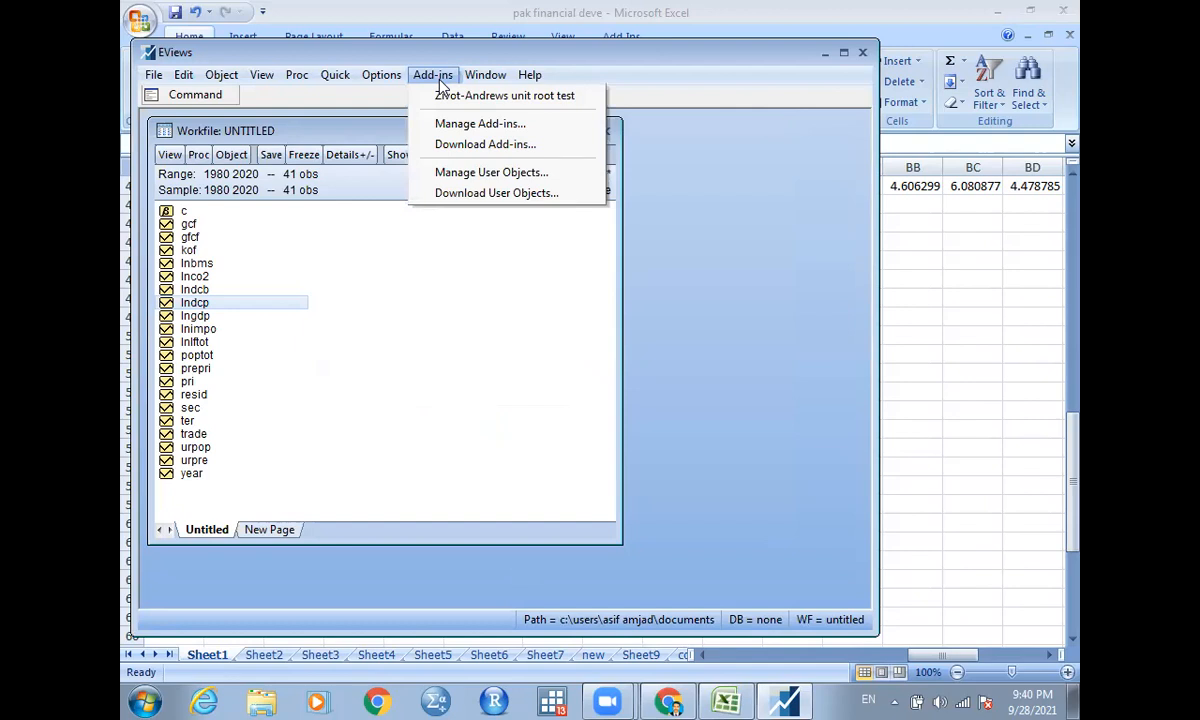
{"action": "left_click", "coordinate": [481, 150]}
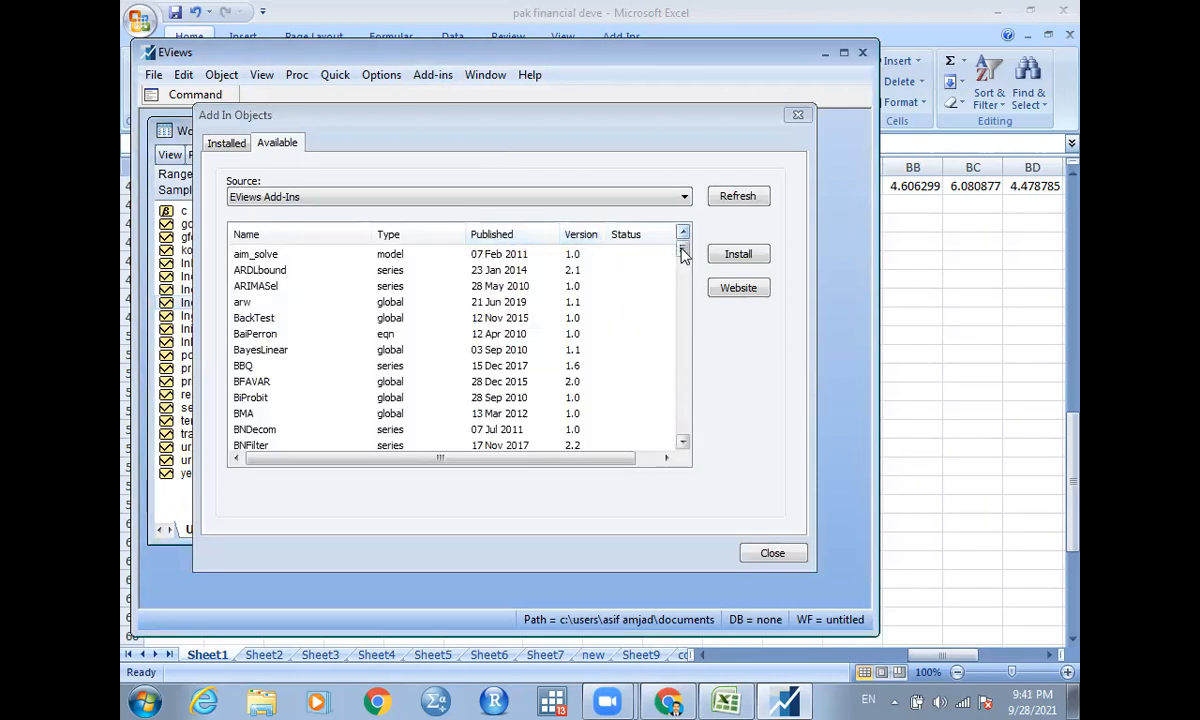
{"action": "left_click_drag", "start_coordinate": [683, 252], "coordinate": [684, 436]}
{"action": "left_click", "coordinate": [316, 383]}
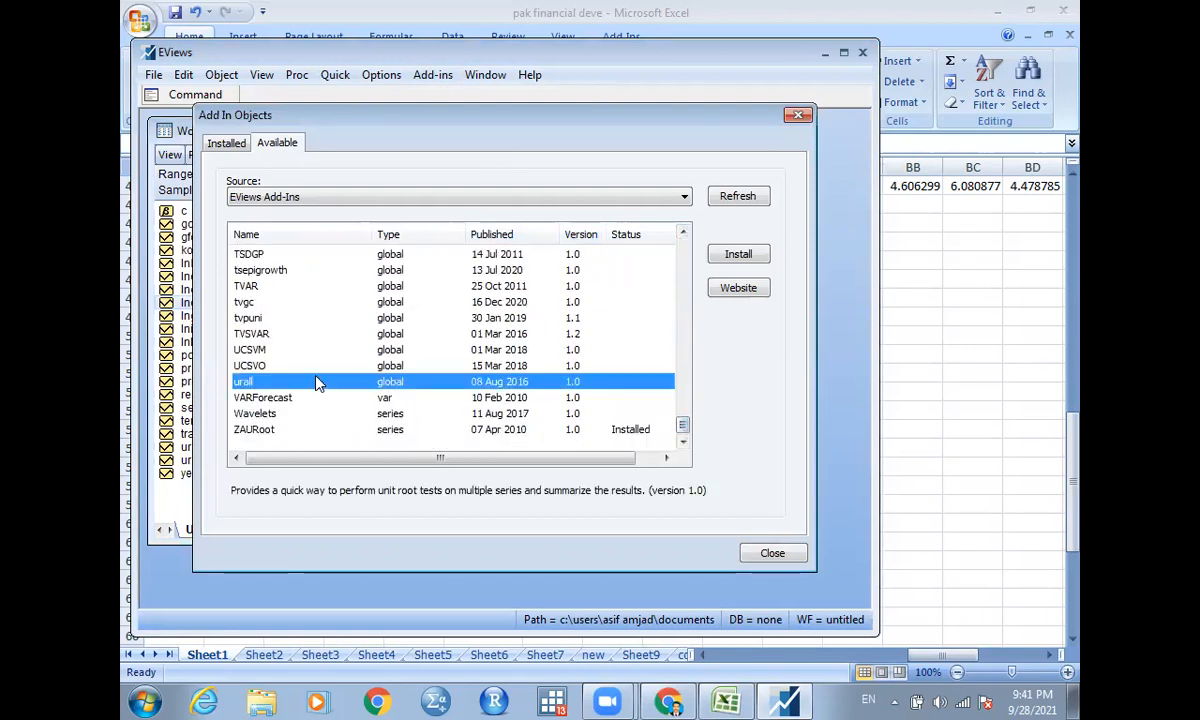
{"action": "key", "text": "n"}
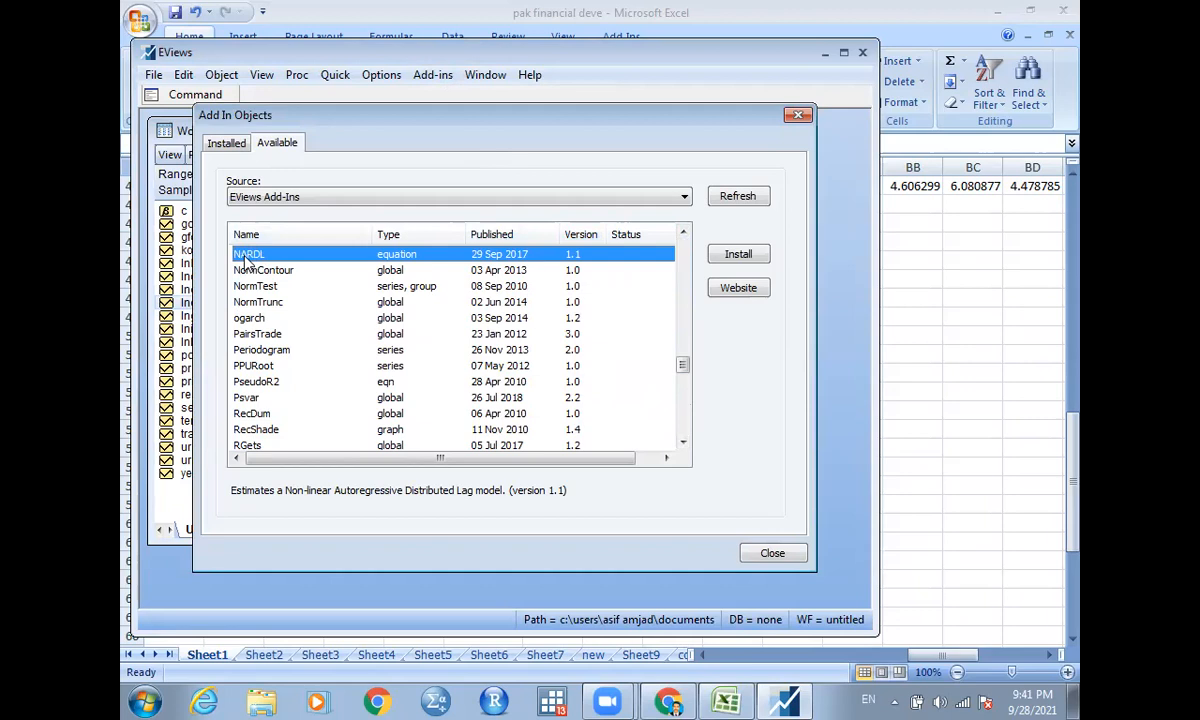
Install the NARDL add-in in its default folder, agreeing to overwrite the existing folder and add-in entries
{"action": "left_click", "coordinate": [750, 258]}
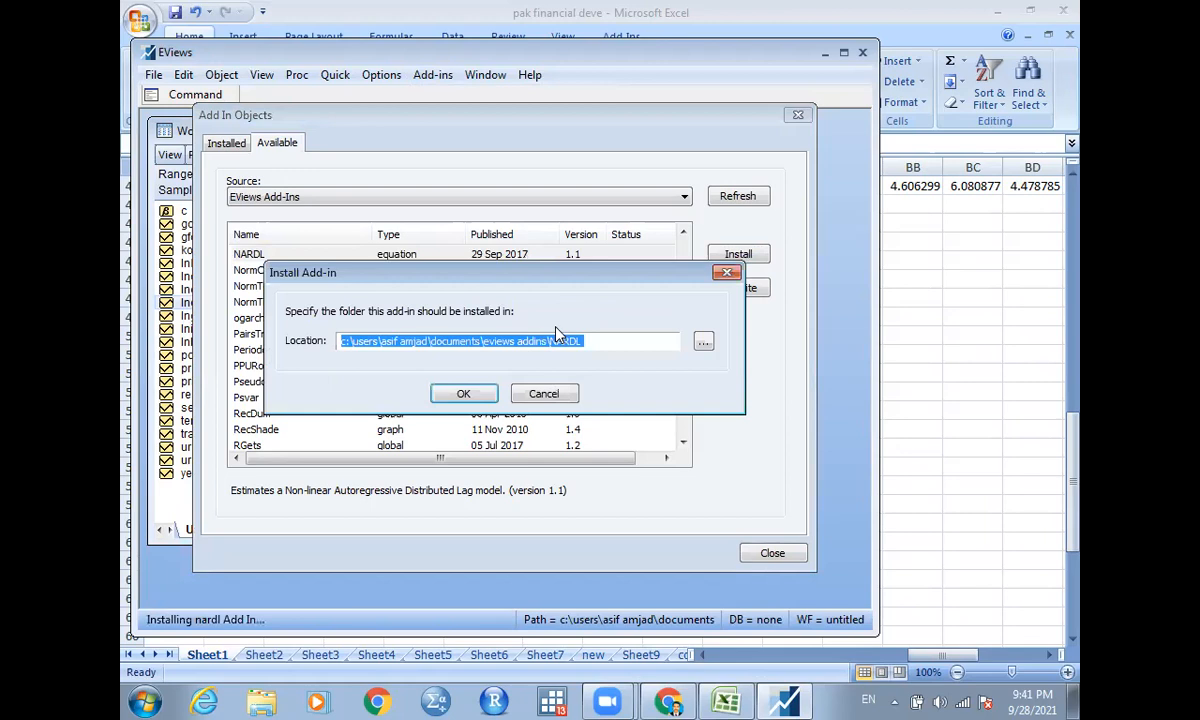
{"action": "left_click", "coordinate": [464, 394]}
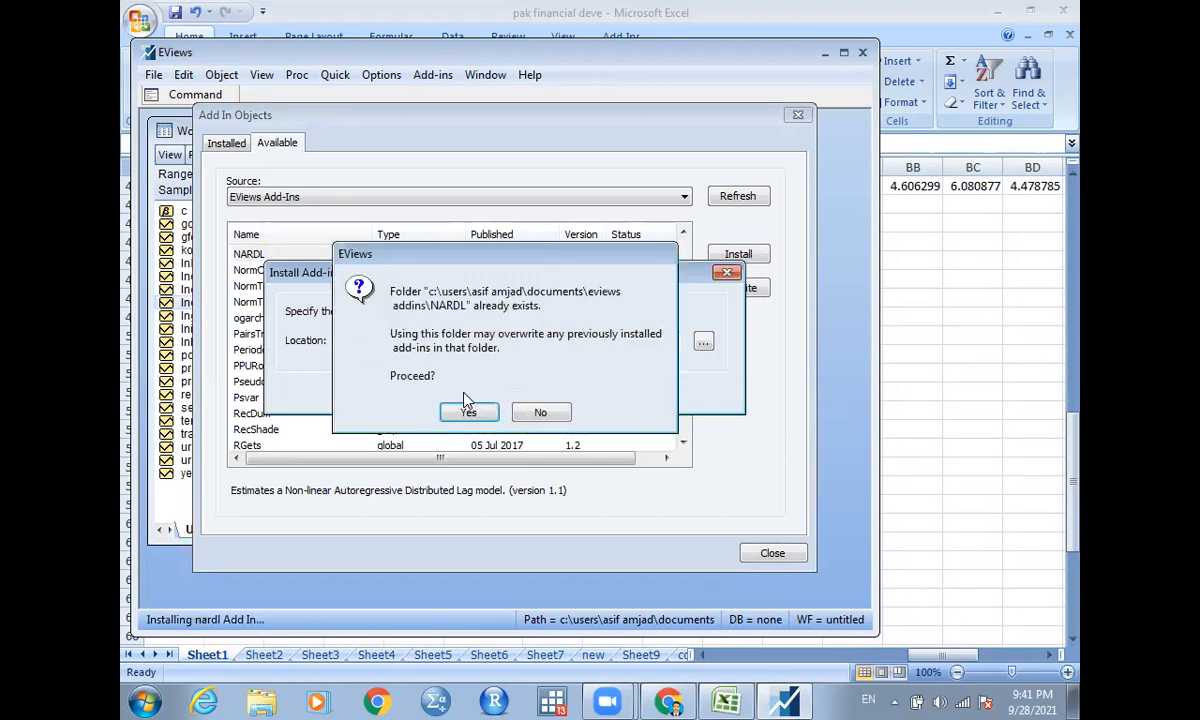
{"action": "left_click", "coordinate": [468, 410]}
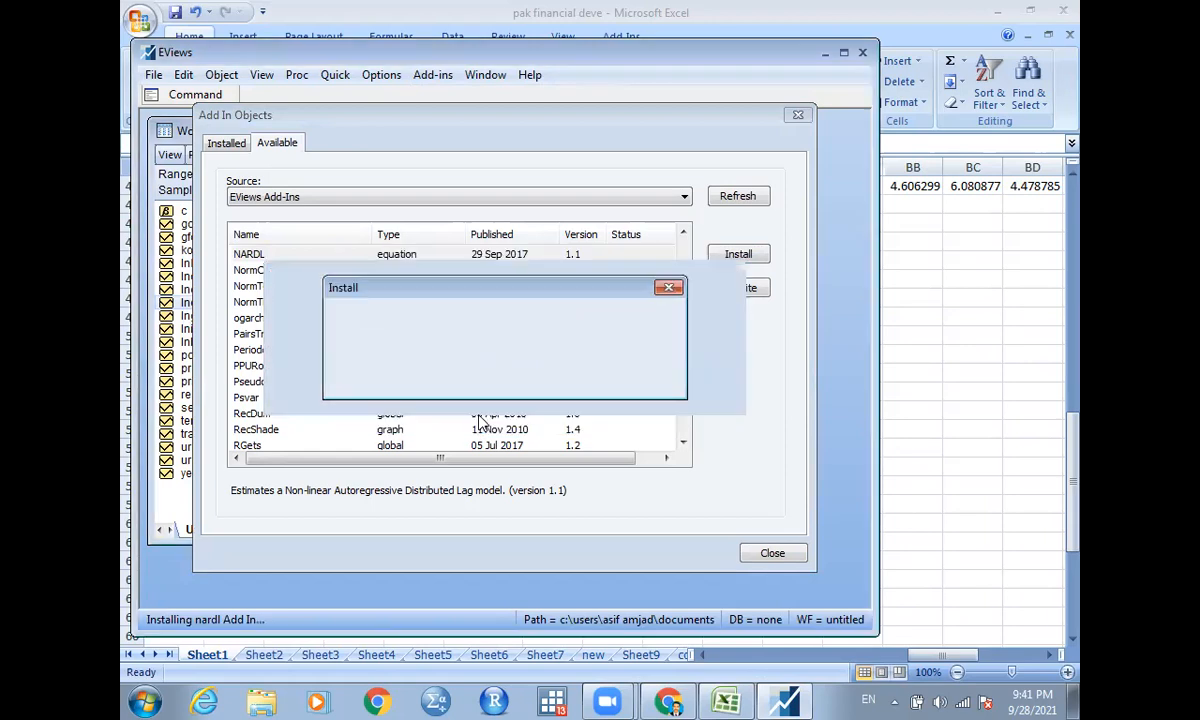
{"action": "left_click", "coordinate": [469, 386]}
{"action": "left_click", "coordinate": [469, 386]}
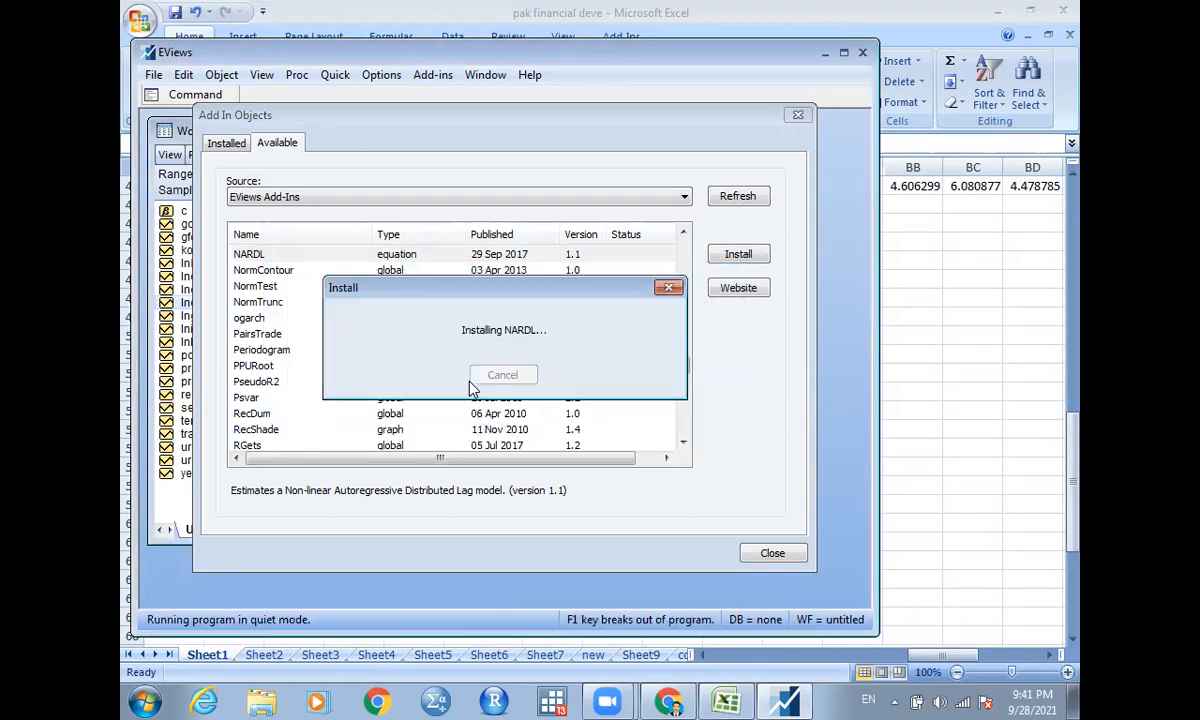
{"action": "left_click", "coordinate": [469, 386]}
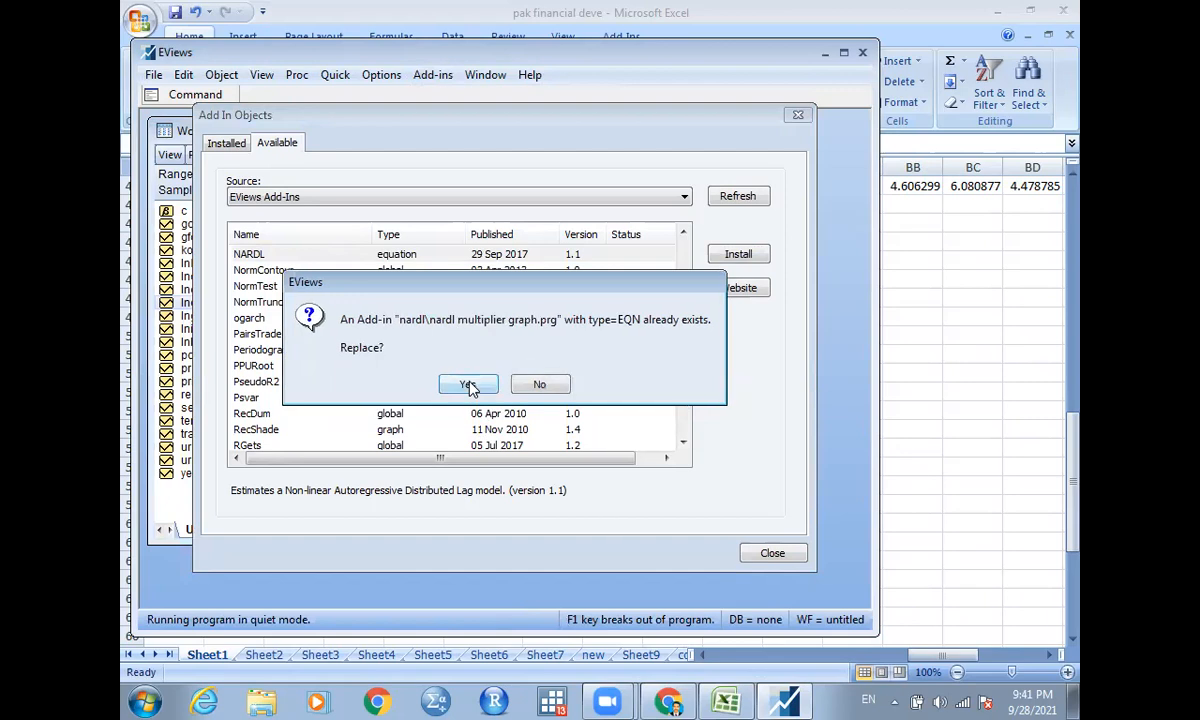
Decline replacing the NARDL multiplier graph program and cancel its entry, but replace the CUSUM and CUSUMQ graphs program
{"action": "left_click", "coordinate": [537, 384]}
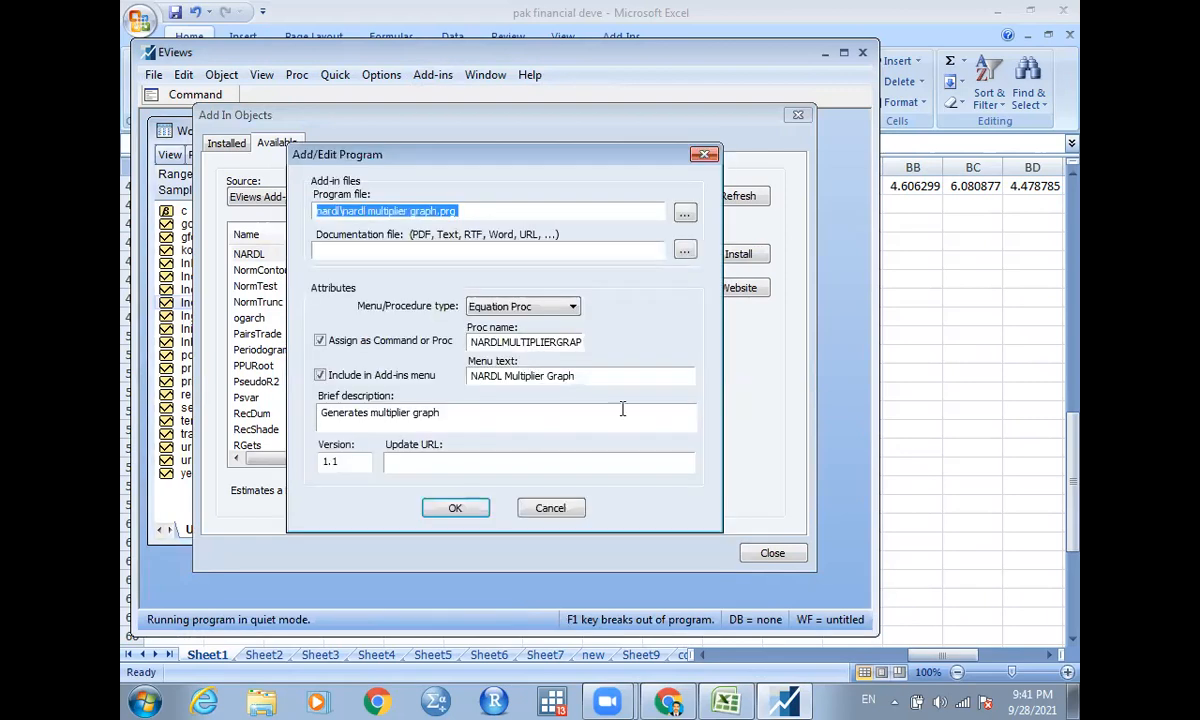
{"action": "left_click", "coordinate": [566, 510]}
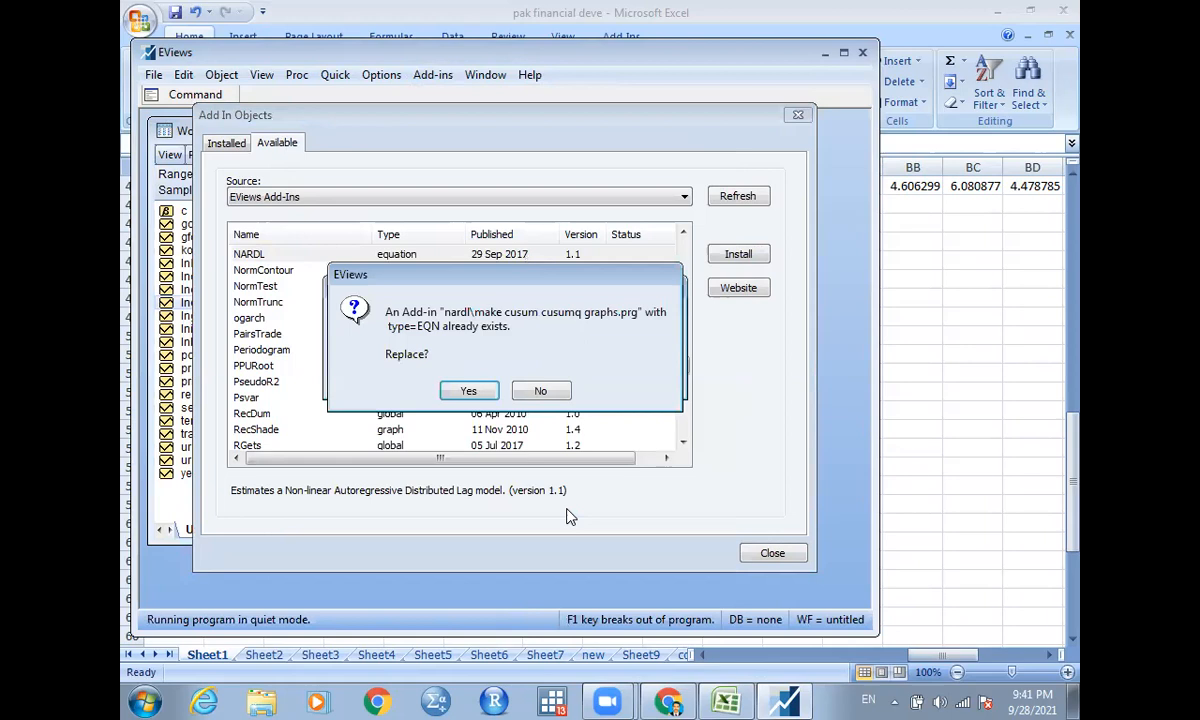
{"action": "left_click", "coordinate": [522, 396]}
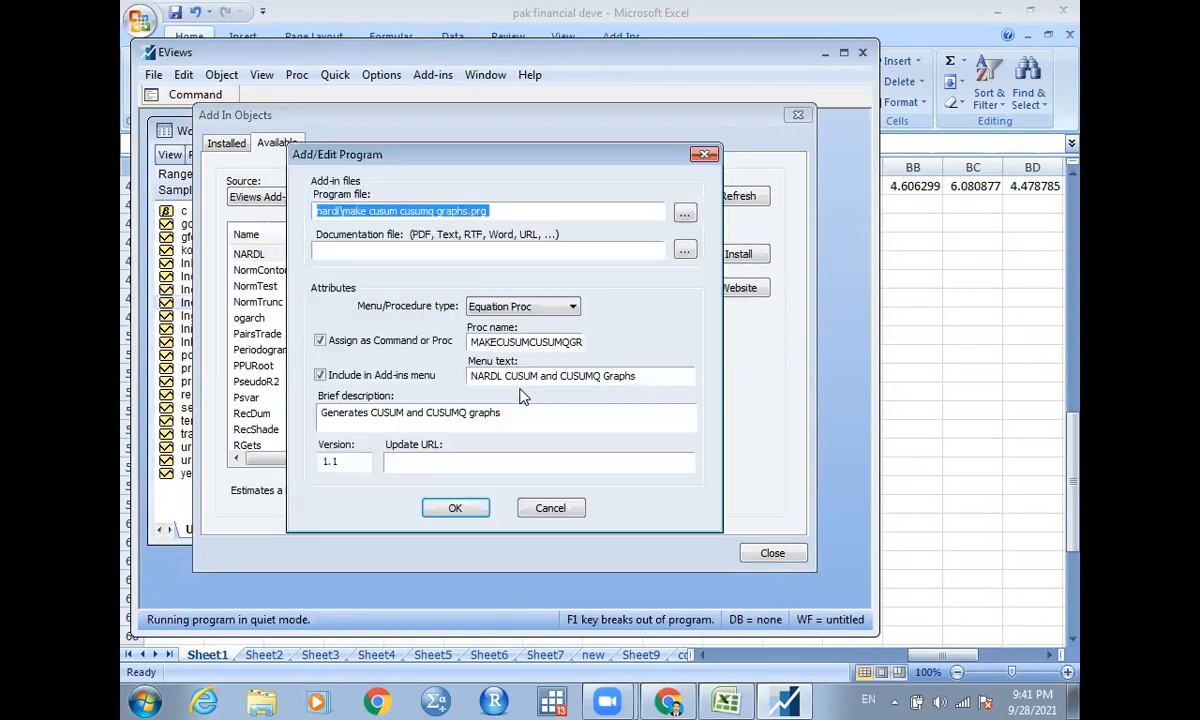
{"action": "left_click", "coordinate": [455, 508]}
{"action": "left_click", "coordinate": [468, 391]}
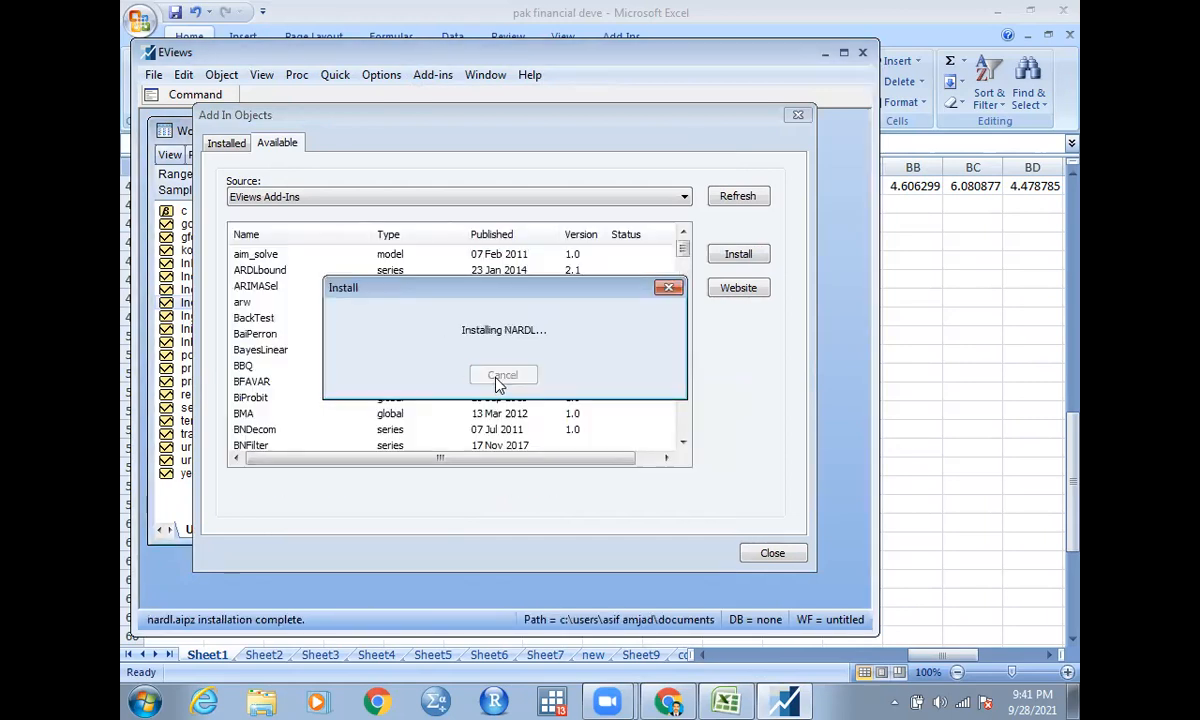
Close the add-ins window and open lnco2, lndcp, lnlftot and lnimpo together as an equation, with lnco2 as the dependent variable
{"action": "left_click", "coordinate": [500, 394]}
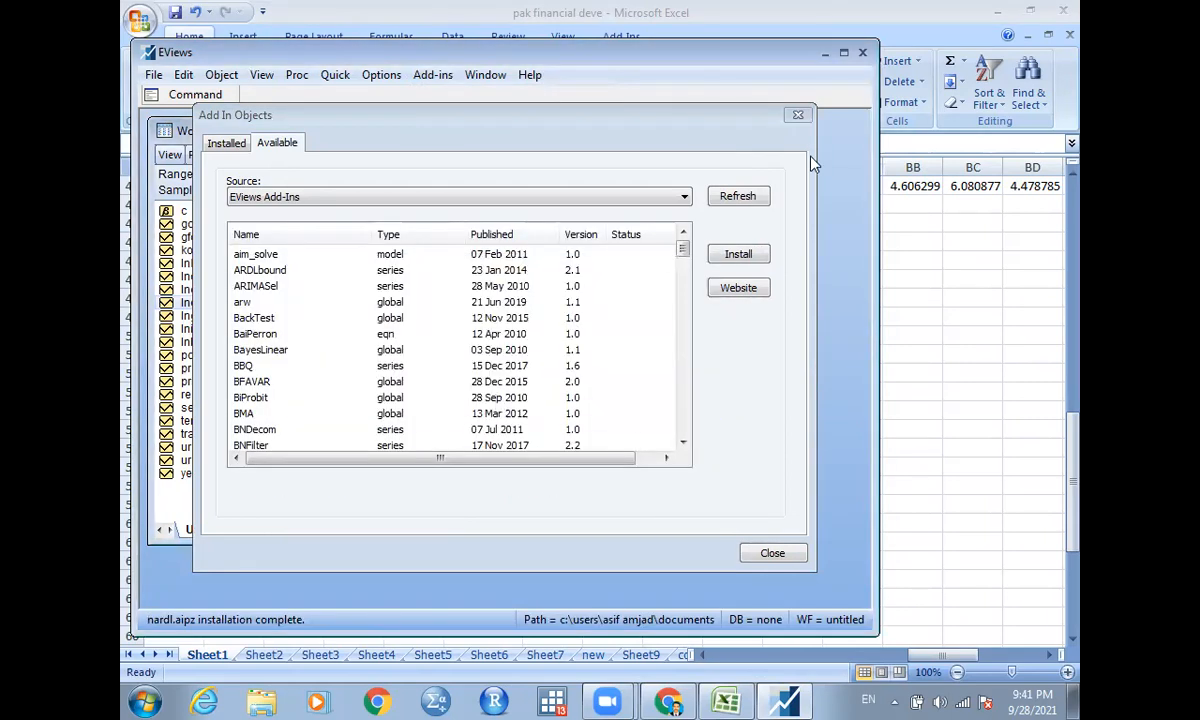
{"action": "left_click", "coordinate": [799, 118]}
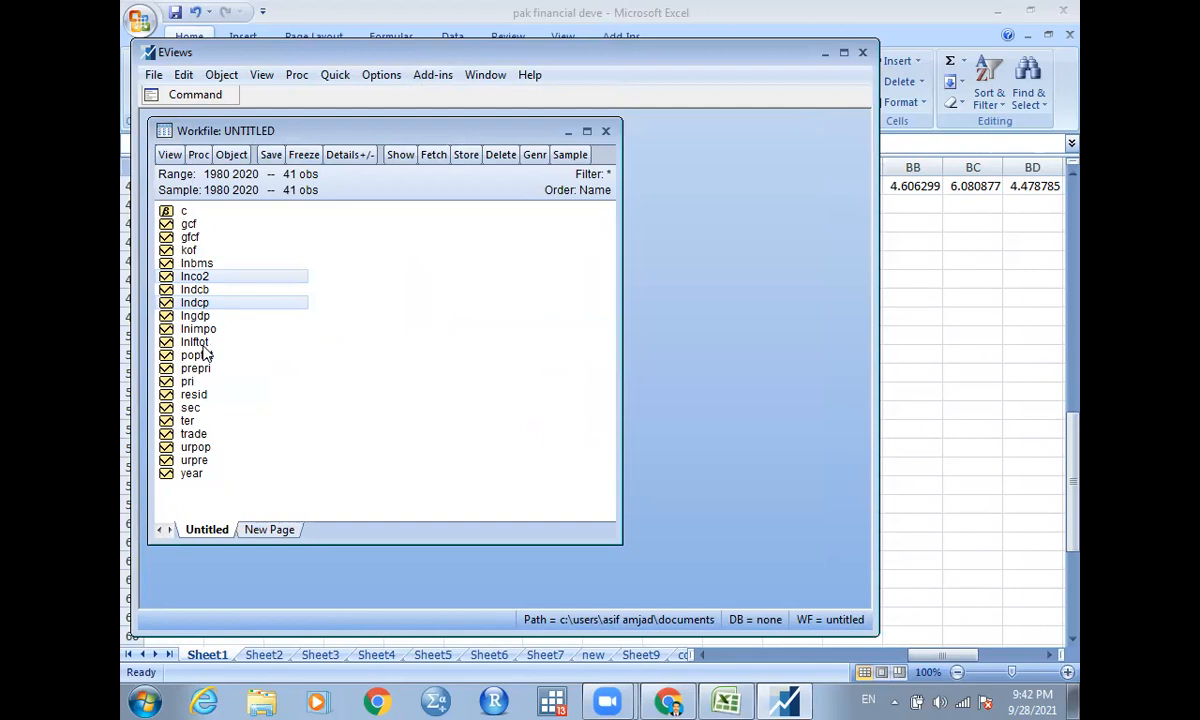
{"action": "left_click", "coordinate": [203, 347], "text": "ctrl"}
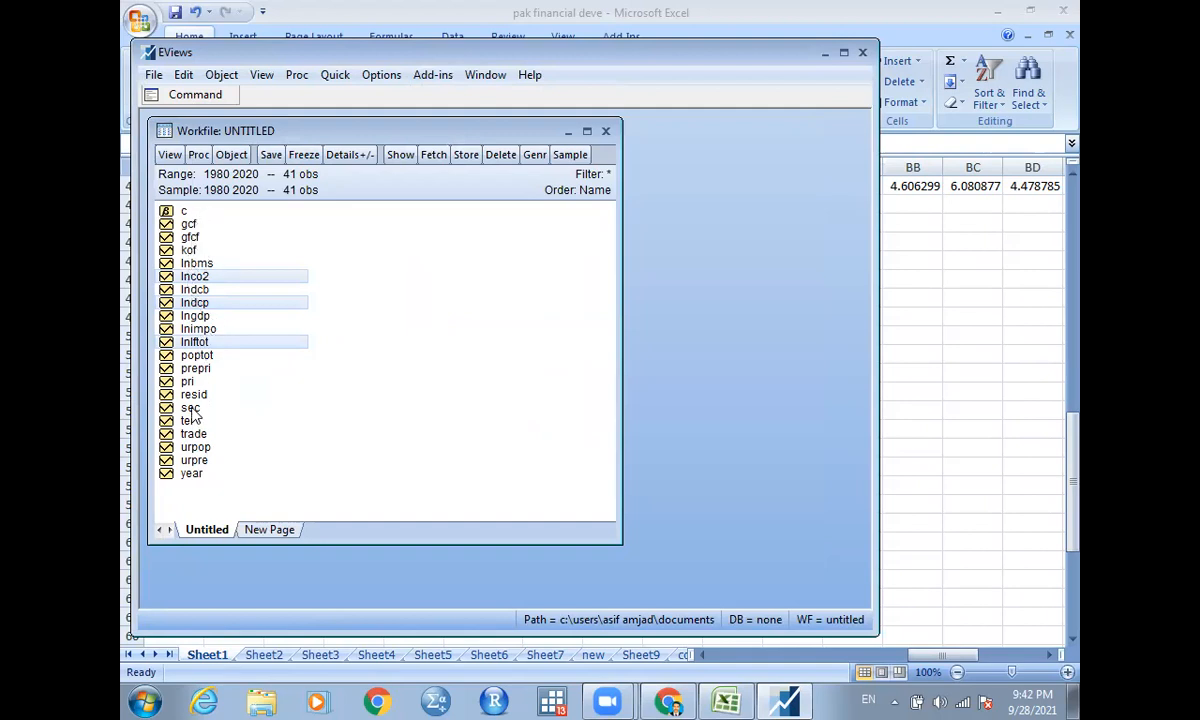
{"action": "left_click", "coordinate": [199, 330], "text": "ctrl"}
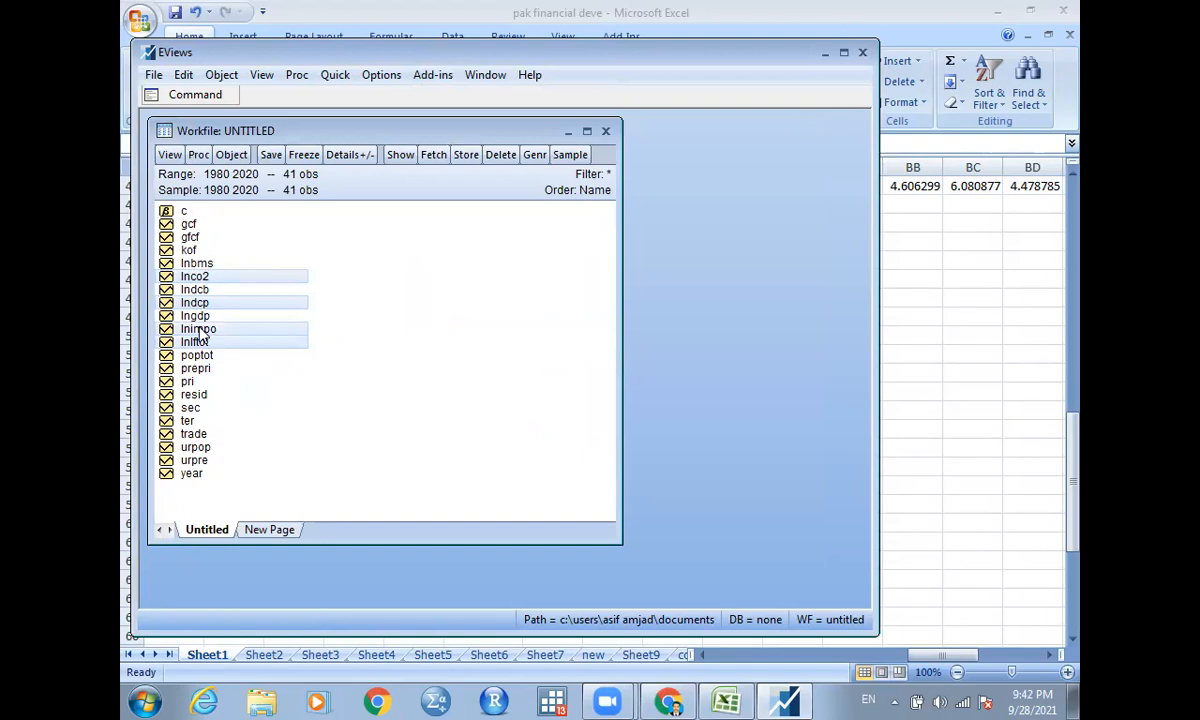
{"action": "right_click", "coordinate": [230, 341]}
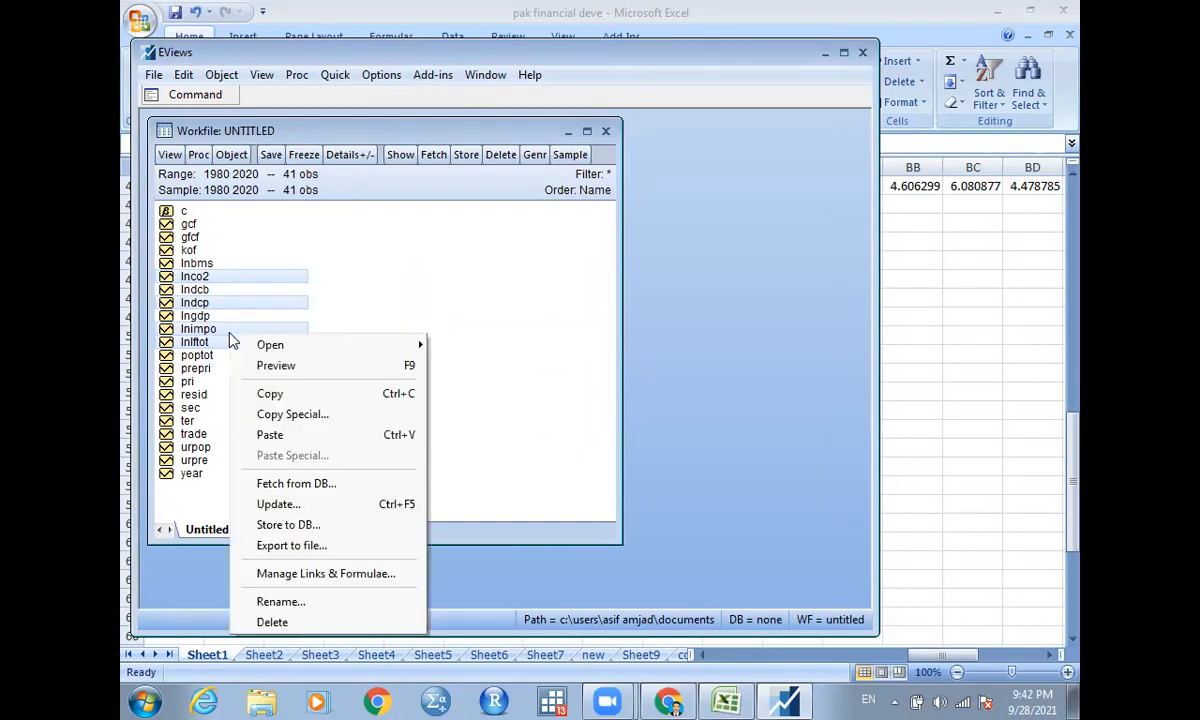
{"action": "mouse_move", "coordinate": [295, 345]}
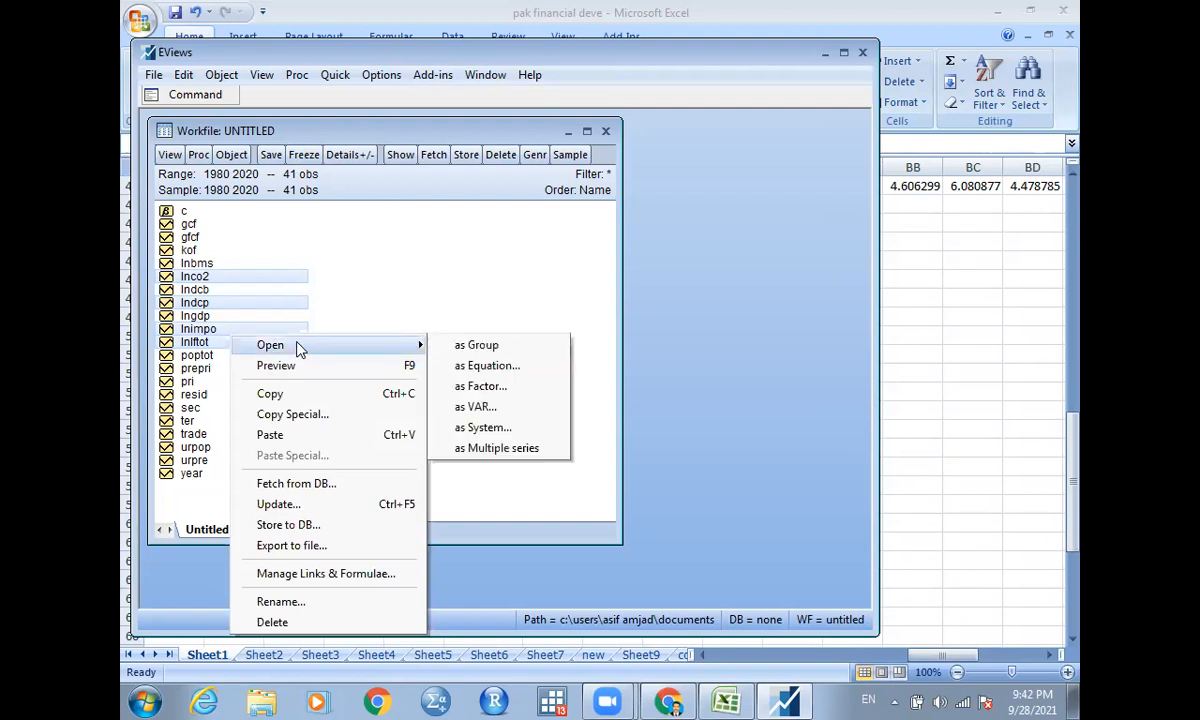
{"action": "left_click", "coordinate": [488, 367]}
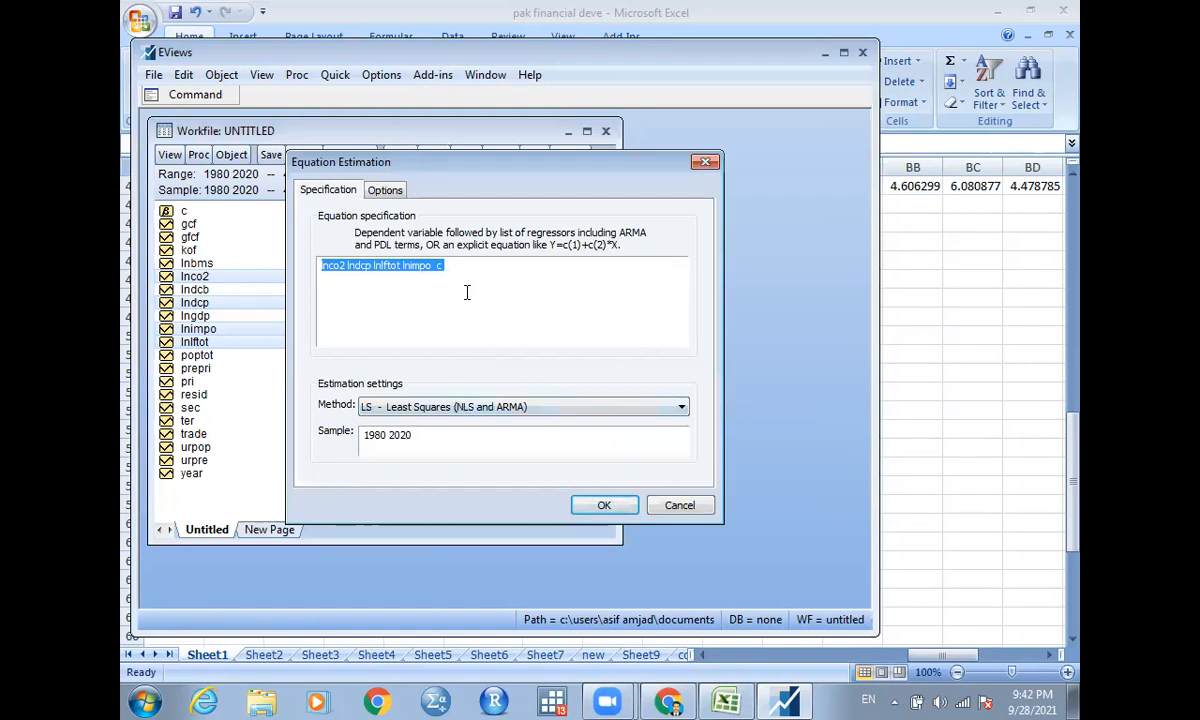
Estimate the equation with the ARDL method, using a maximum of 1 lag for both the dependent variable and the regressors
{"action": "left_click", "coordinate": [481, 412]}
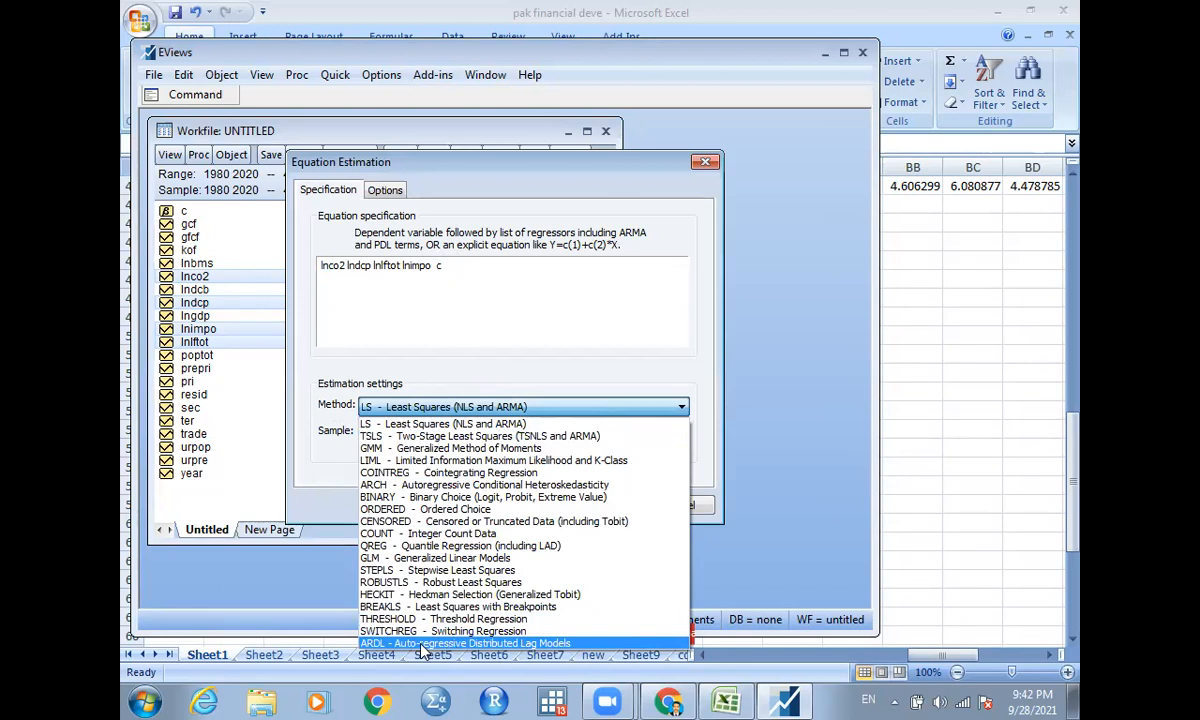
{"action": "left_click", "coordinate": [492, 645]}
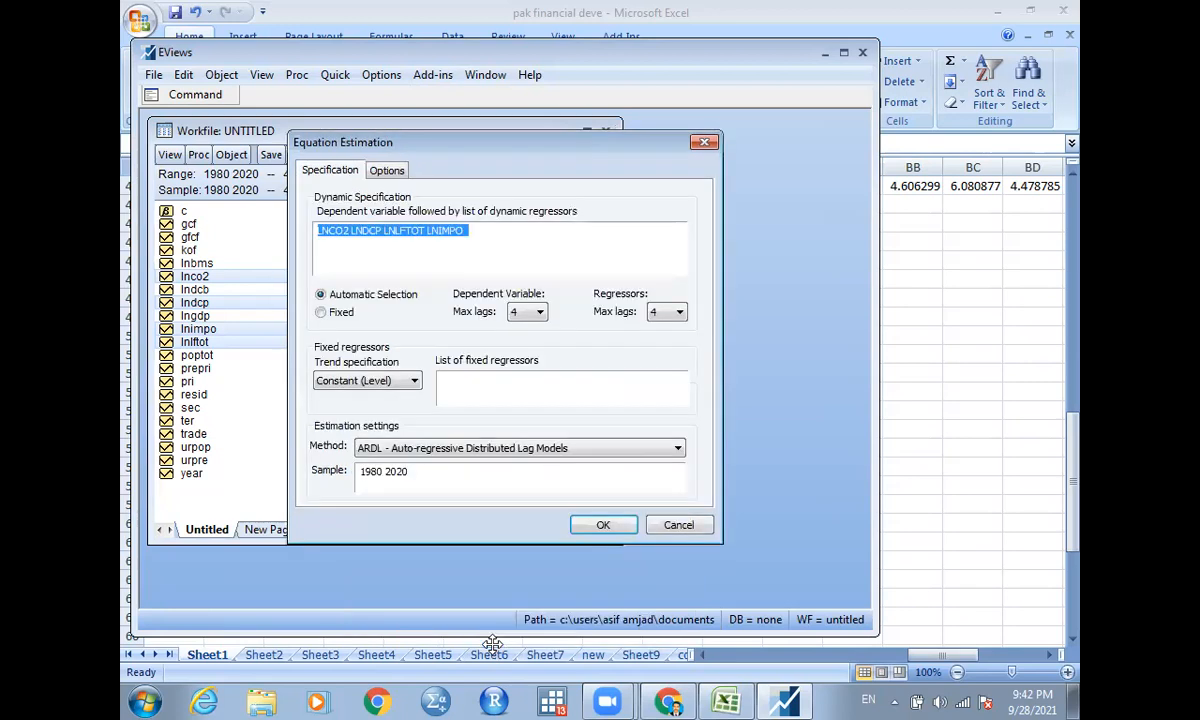
{"action": "left_click", "coordinate": [534, 316]}
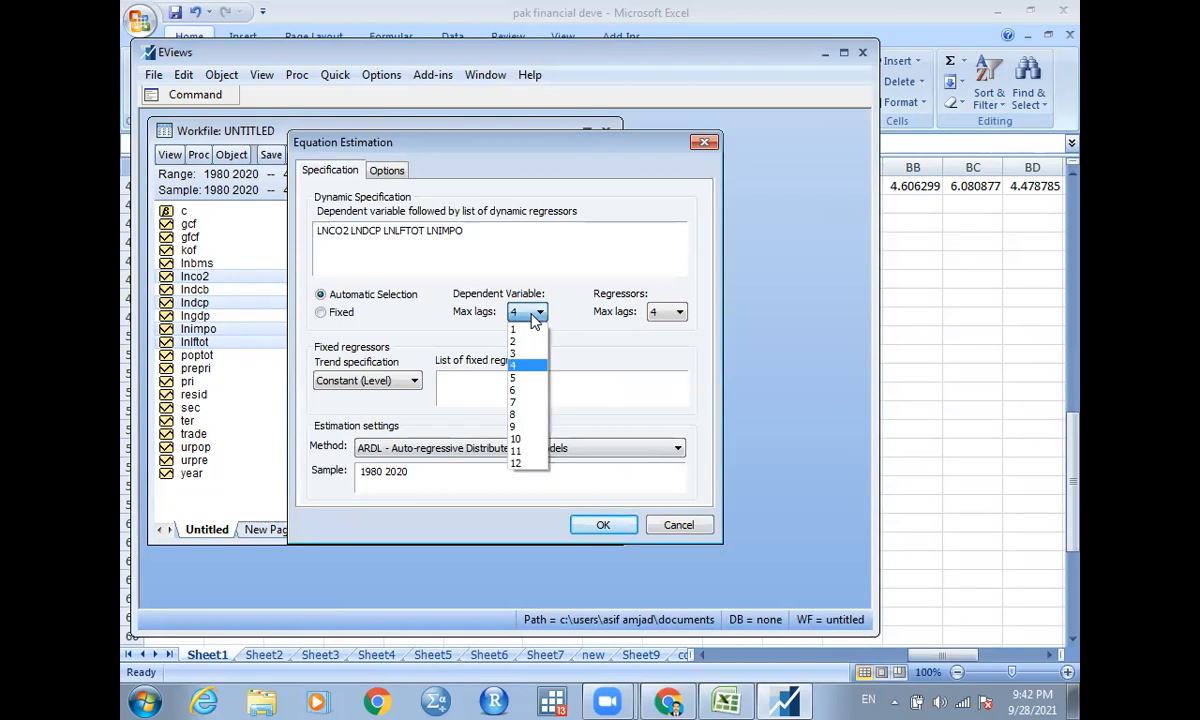
{"action": "left_click", "coordinate": [528, 332]}
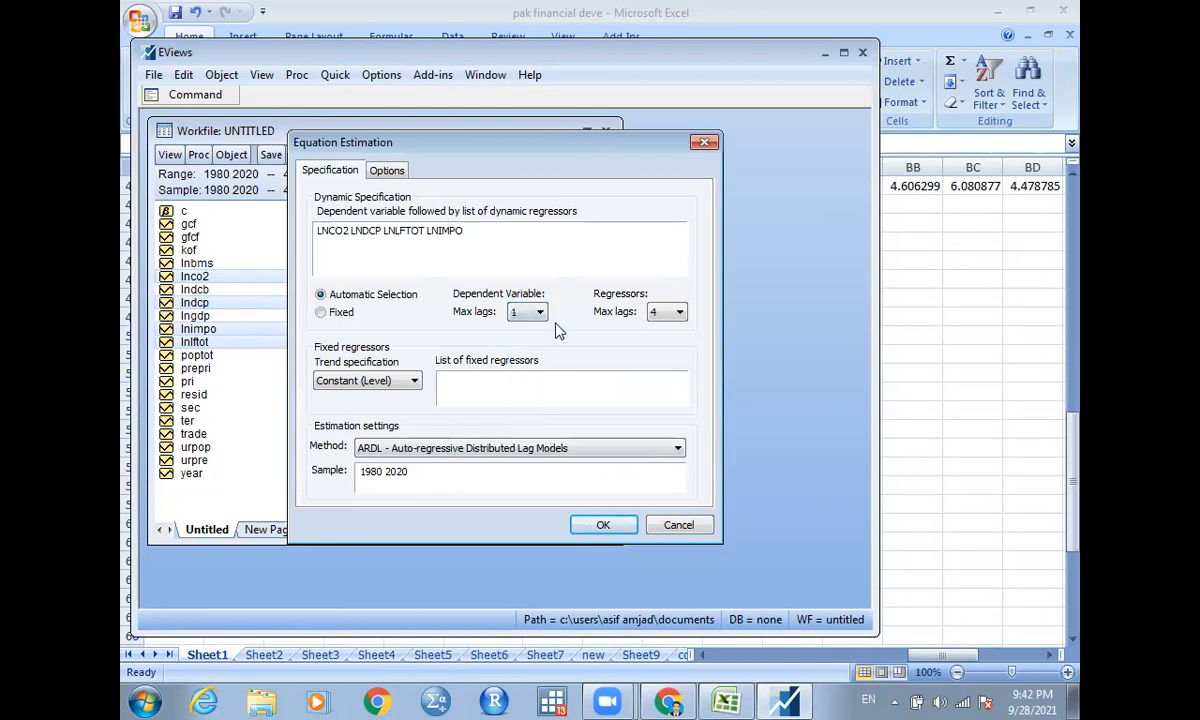
{"action": "left_click", "coordinate": [668, 313]}
{"action": "left_click", "coordinate": [660, 342]}
{"action": "left_click", "coordinate": [601, 525]}
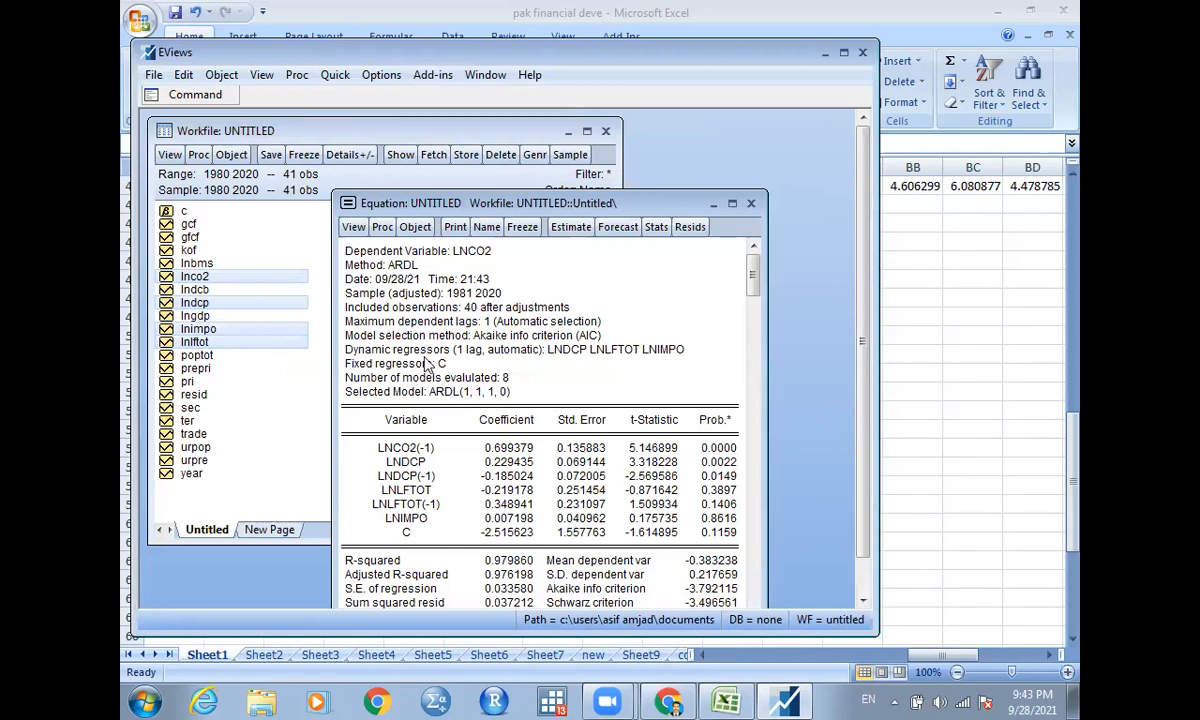
Add an attribute named ASYVARS with the value lndcp to the label of the ARDL equation
{"action": "left_click", "coordinate": [354, 227]}
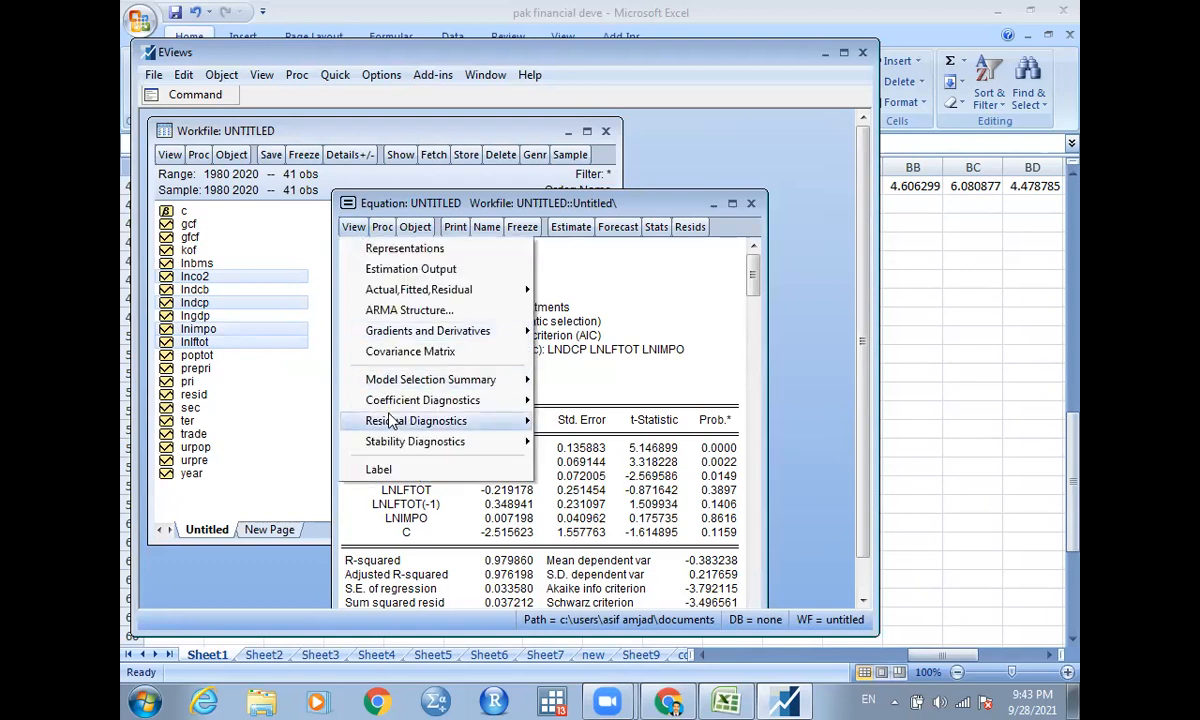
{"action": "left_click", "coordinate": [380, 470]}
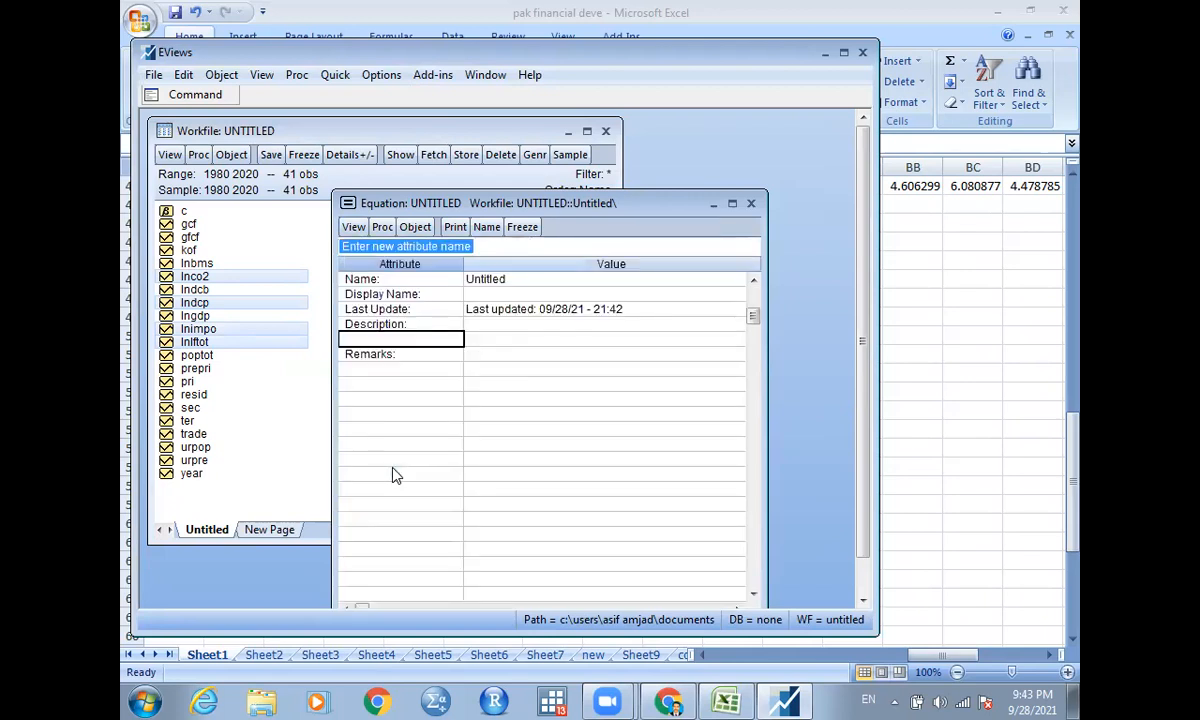
{"action": "type", "text": "AS"}
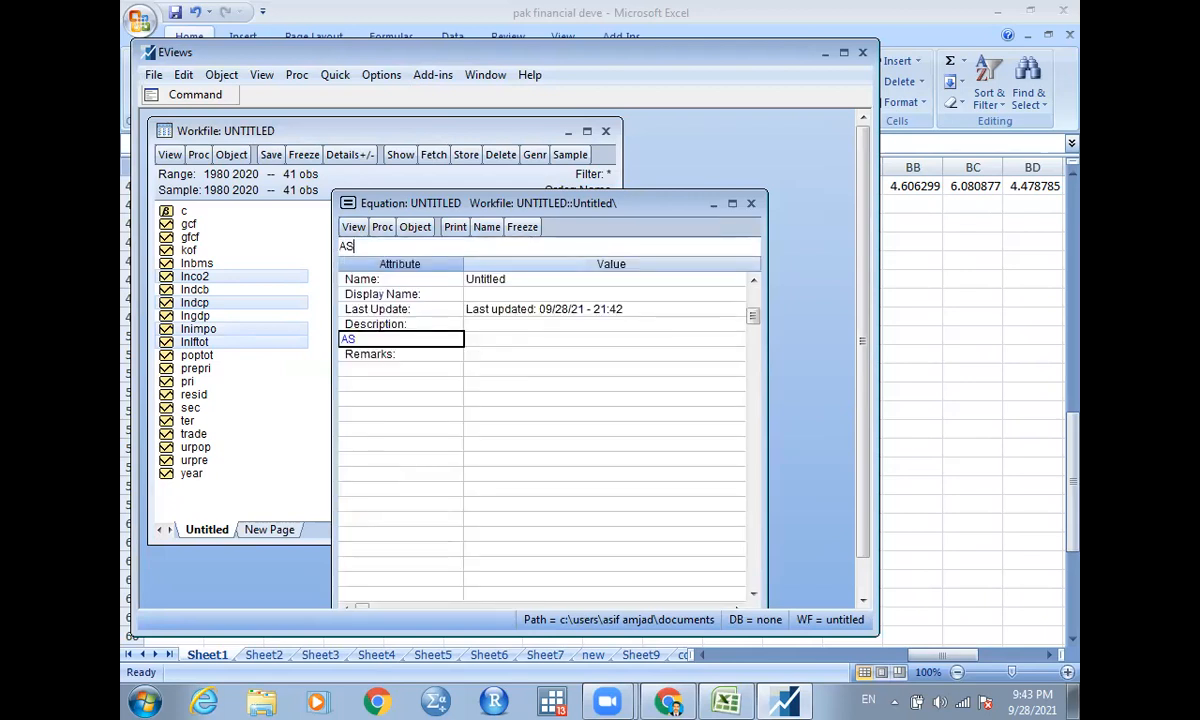
{"action": "type", "text": "YVARS"}
{"action": "key", "text": "Return"}
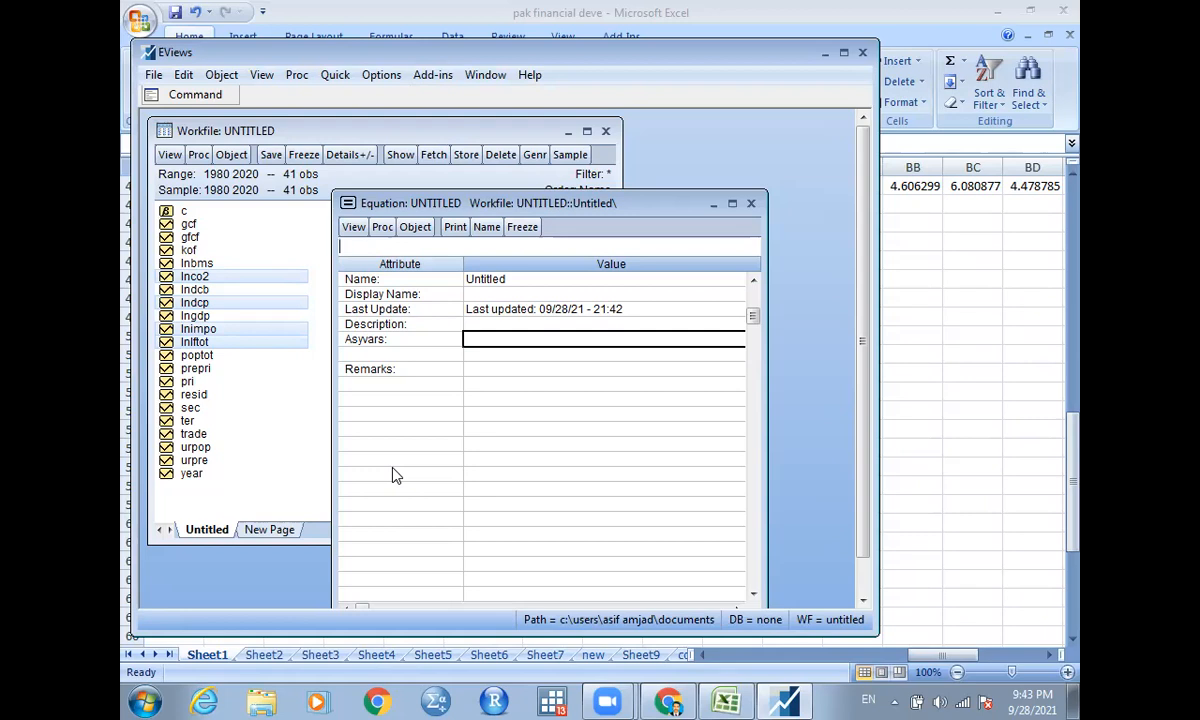
{"action": "type", "text": "lndcp"}
{"action": "key", "text": "Return"}
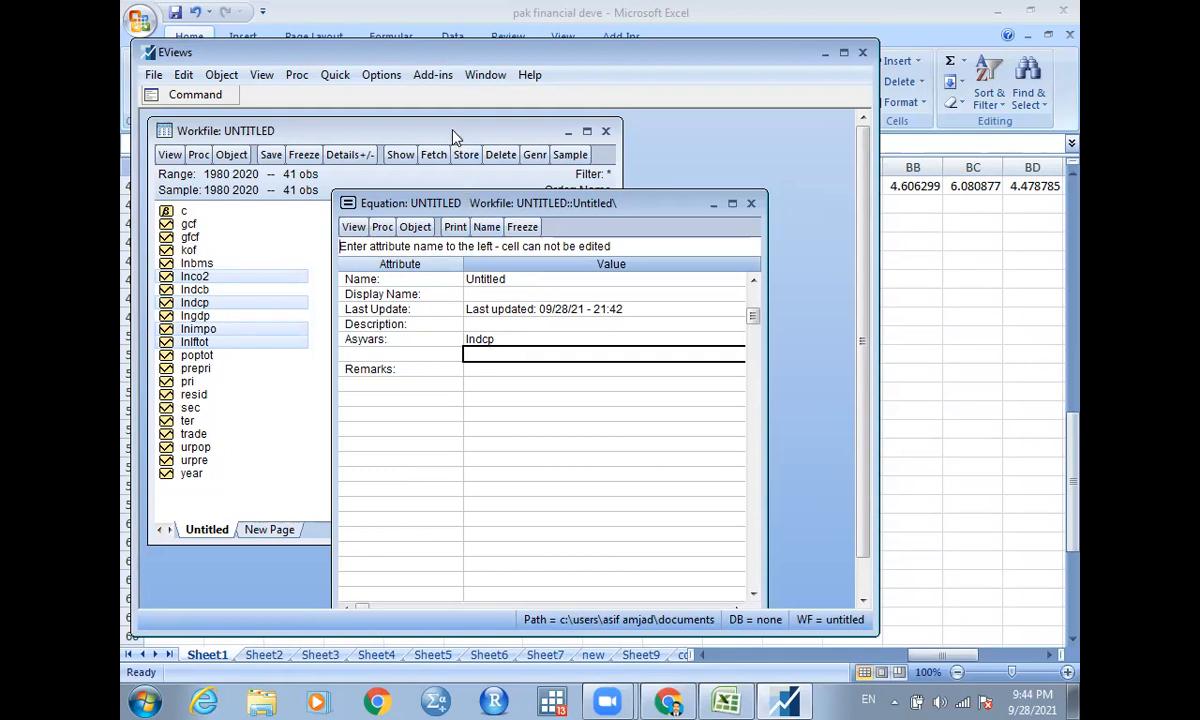
Make a nonlinear ARDL model from the equation with the NARDL add-in and show its output full screen
{"action": "left_click", "coordinate": [440, 80]}
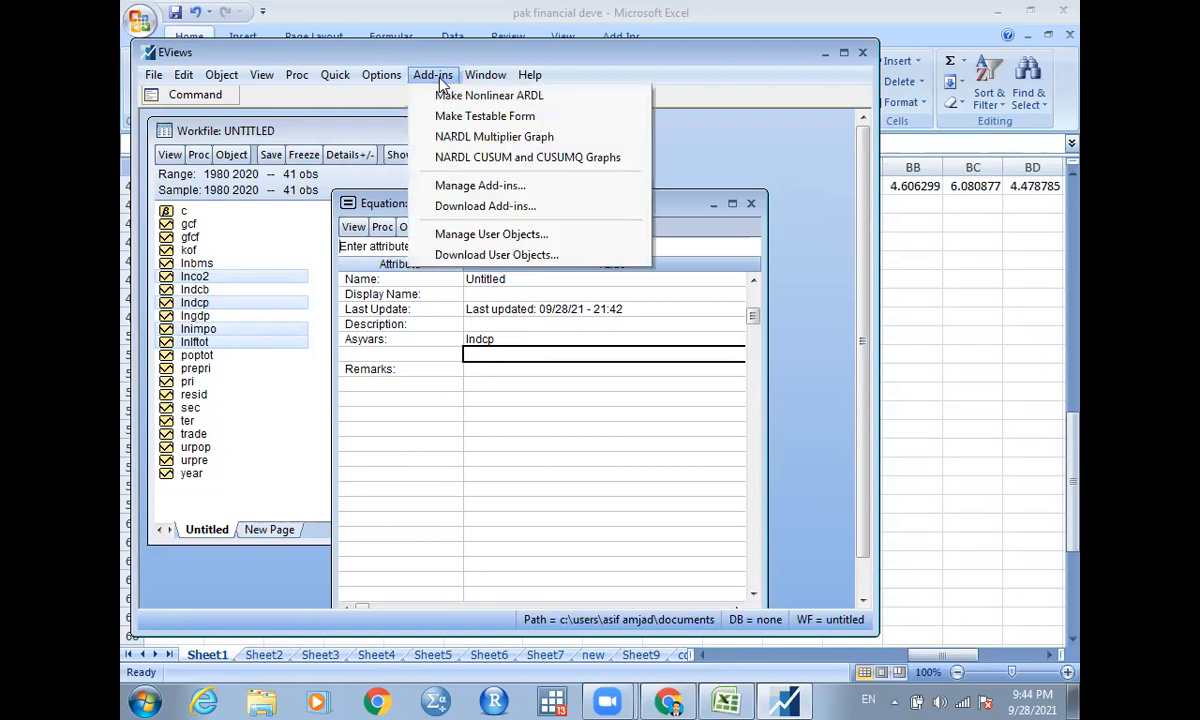
{"action": "left_click", "coordinate": [486, 100]}
{"action": "left_click_drag", "start_coordinate": [614, 61], "coordinate": [614, 132]}
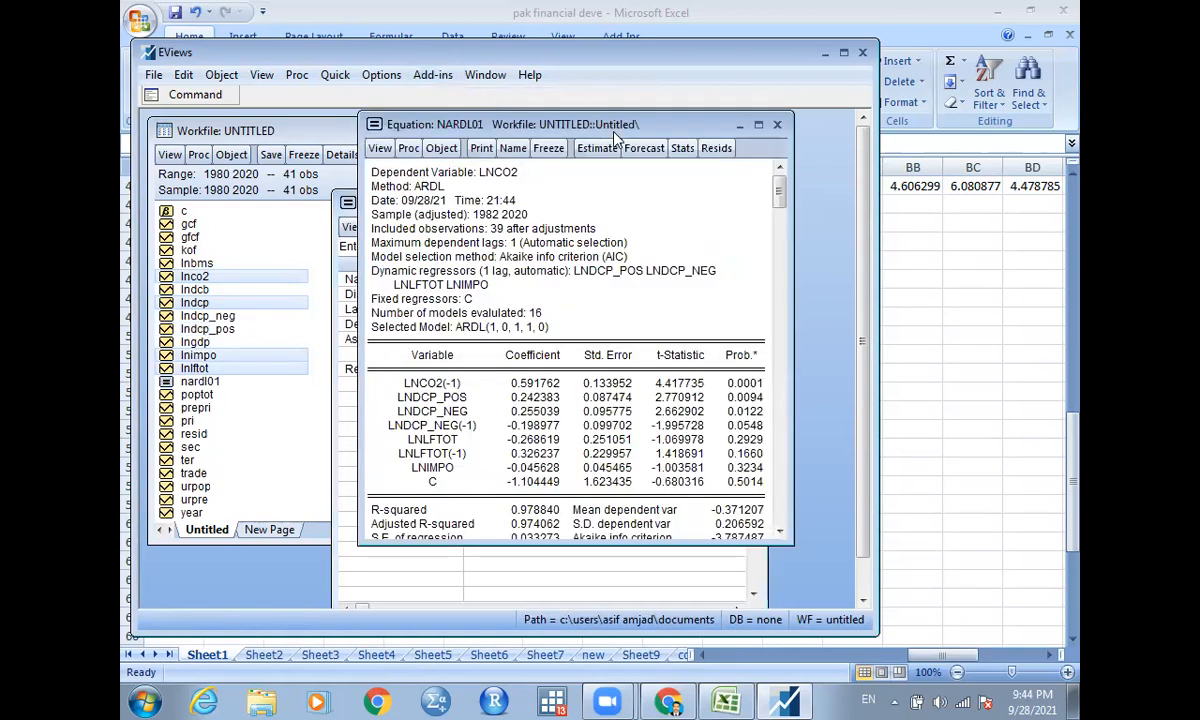
{"action": "double_click", "coordinate": [703, 127]}
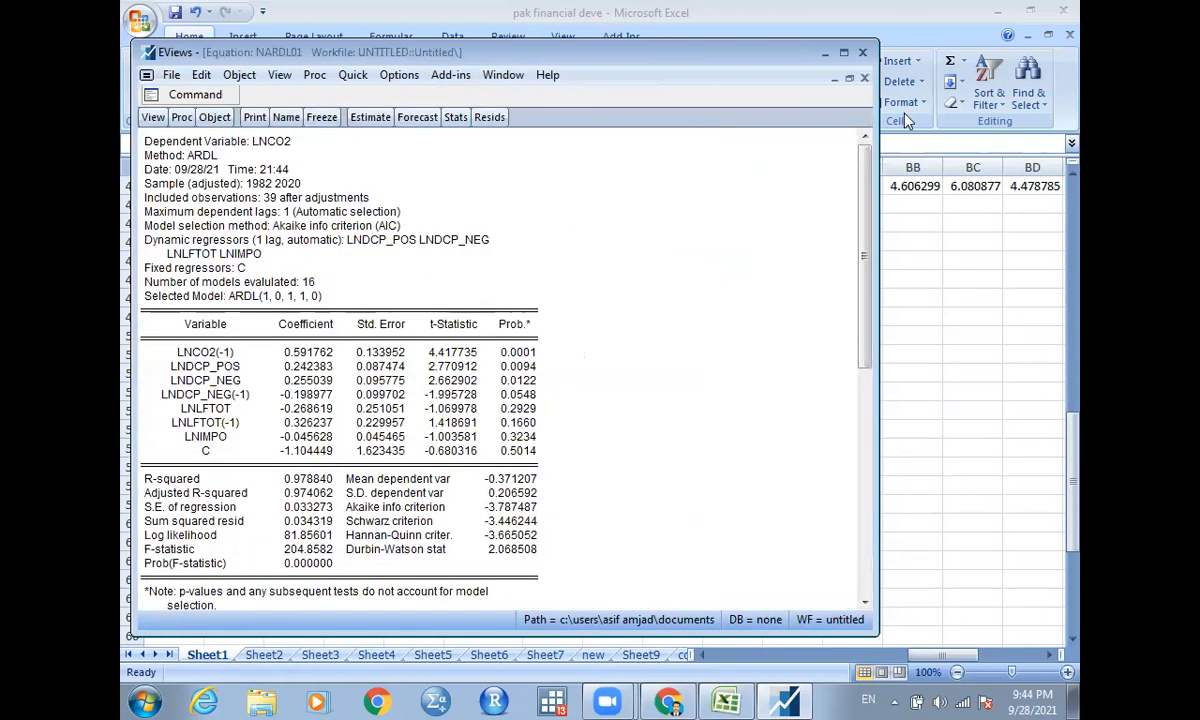
{"action": "left_click", "coordinate": [843, 54]}
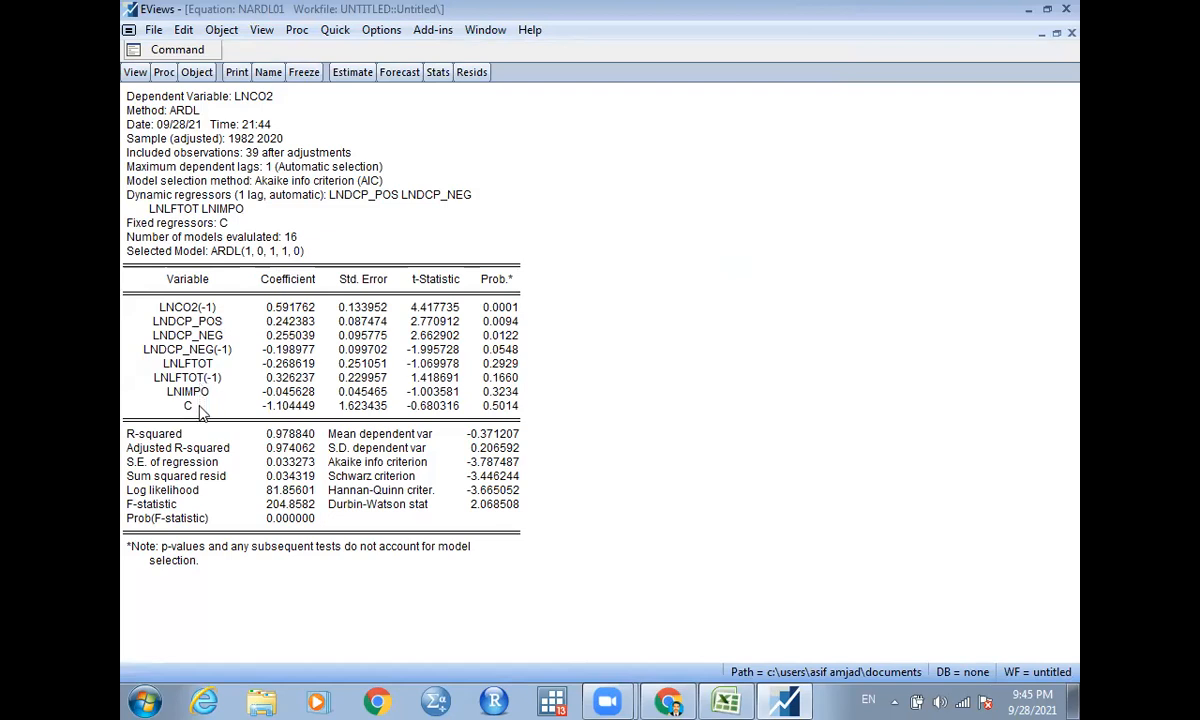
Run the Bounds Test on the nonlinear ARDL equation
{"action": "left_click", "coordinate": [139, 76]}
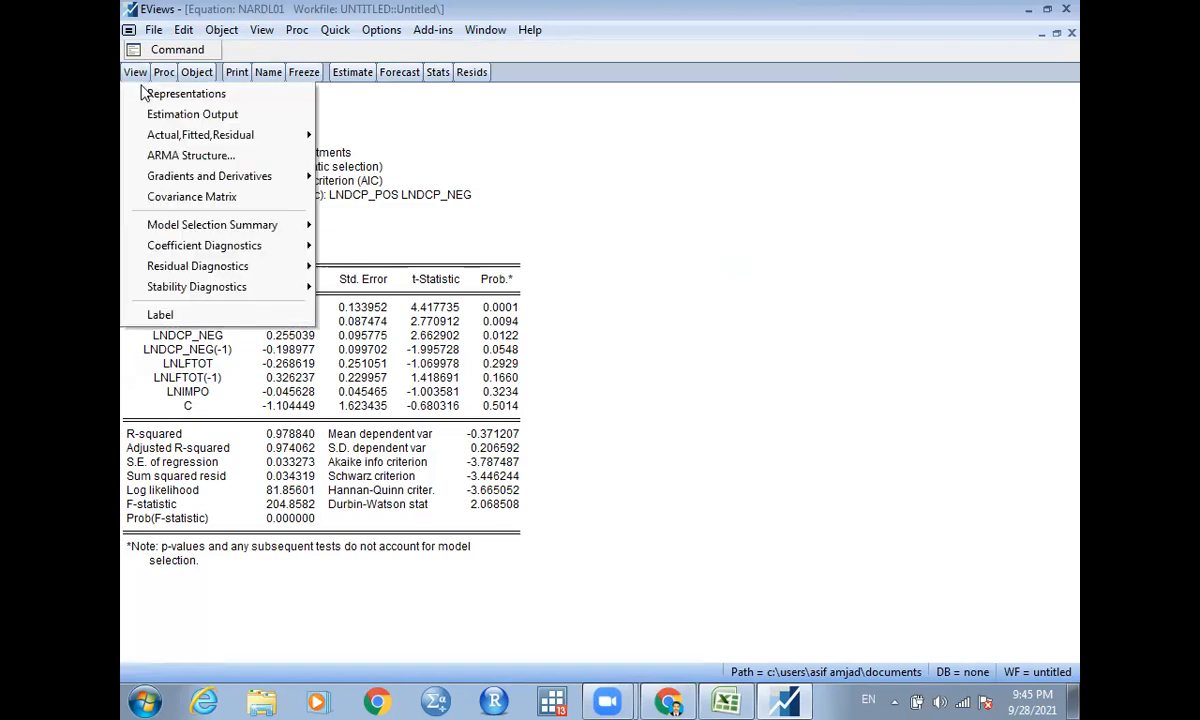
{"action": "mouse_move", "coordinate": [208, 231]}
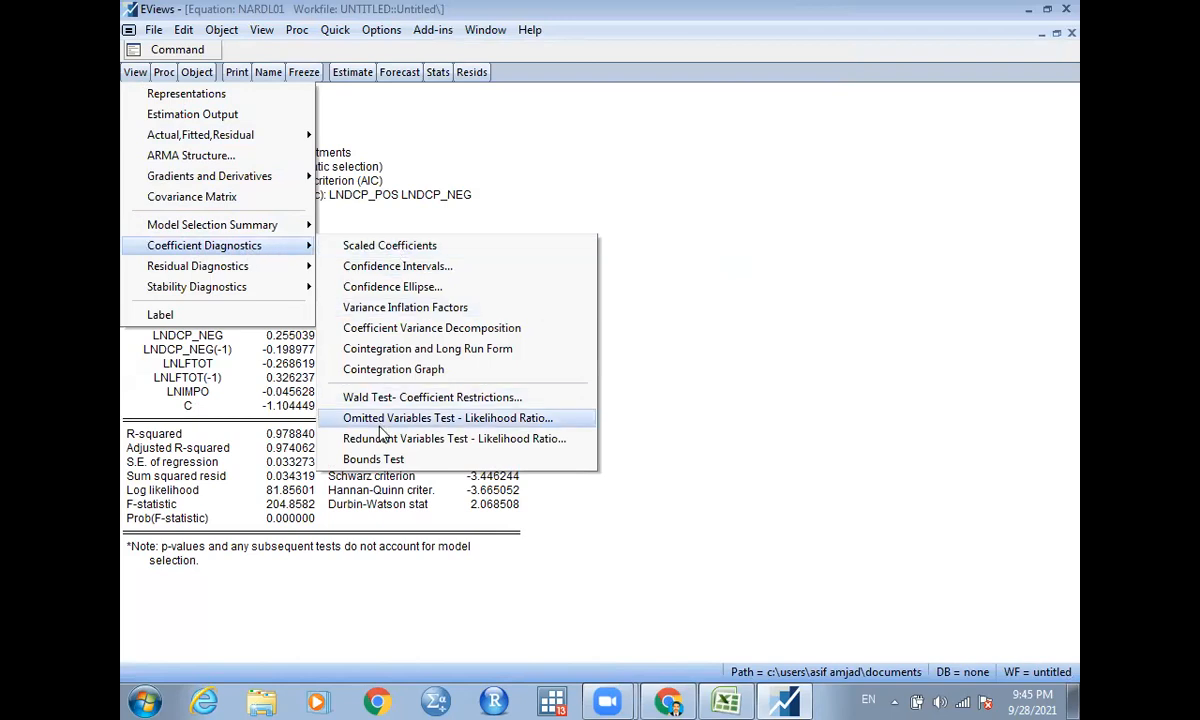
{"action": "left_click", "coordinate": [383, 462]}
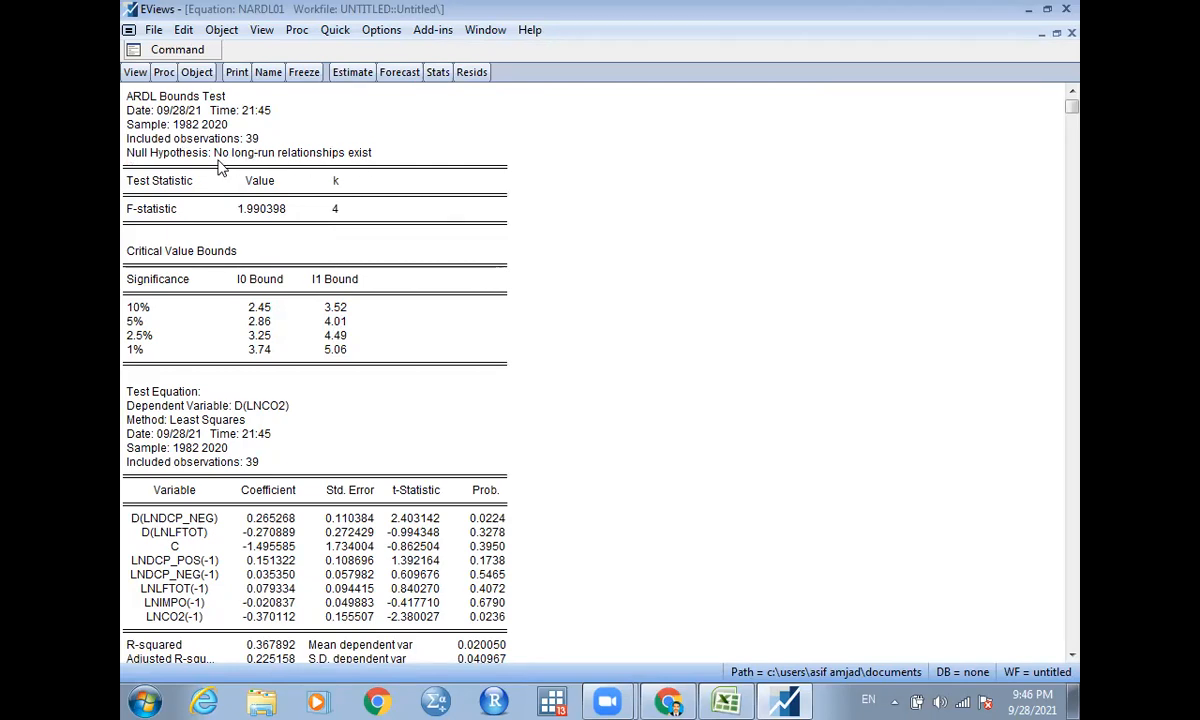
Re-estimate the nonlinear ARDL equation with the trend specification set to Linear trend
{"action": "left_click", "coordinate": [350, 74]}
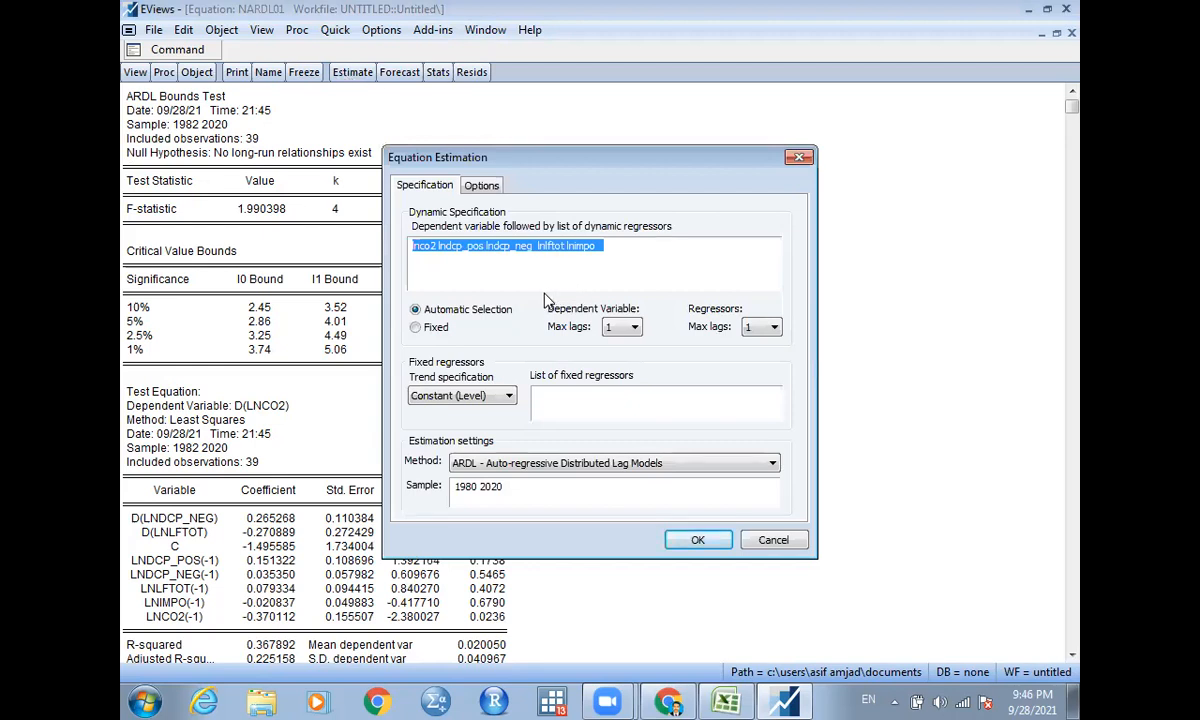
{"action": "left_click", "coordinate": [489, 397]}
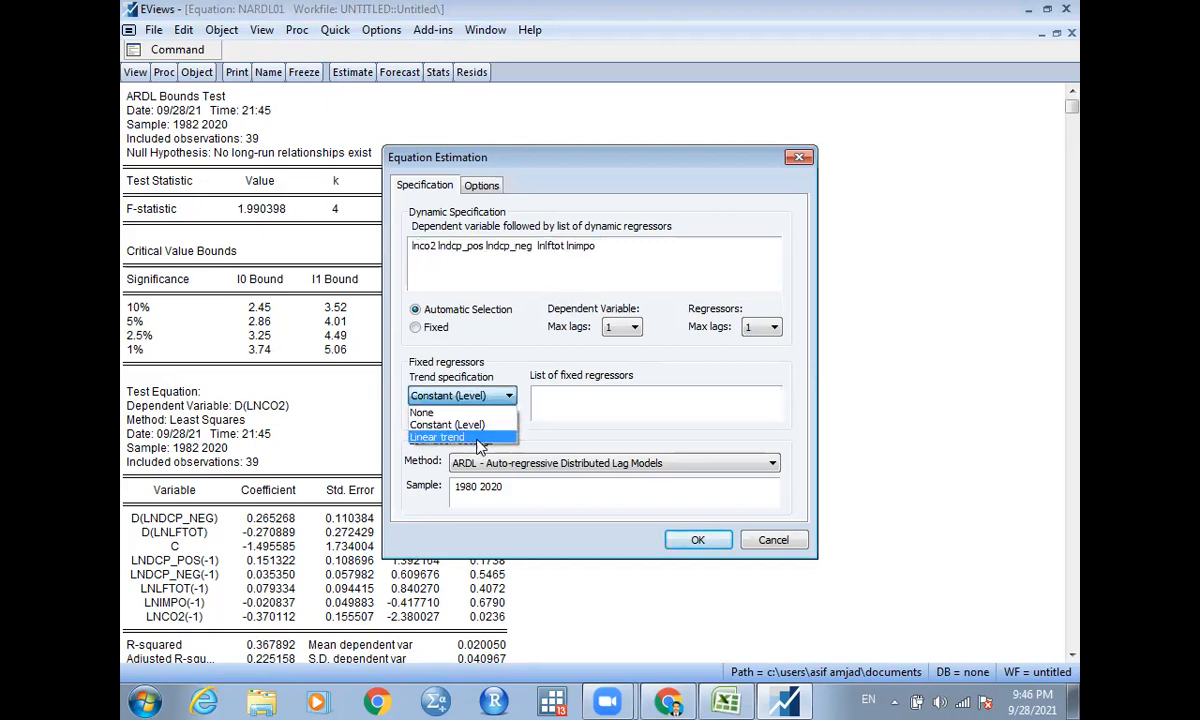
{"action": "left_click", "coordinate": [476, 440]}
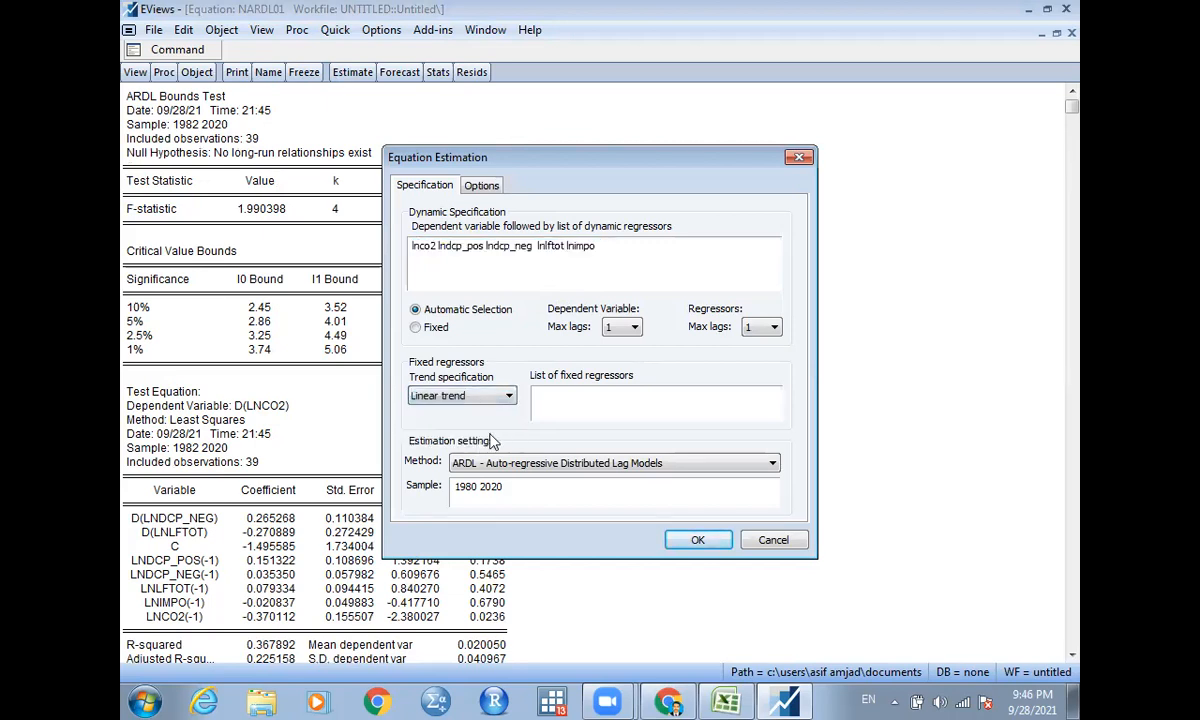
{"action": "left_click", "coordinate": [696, 541]}
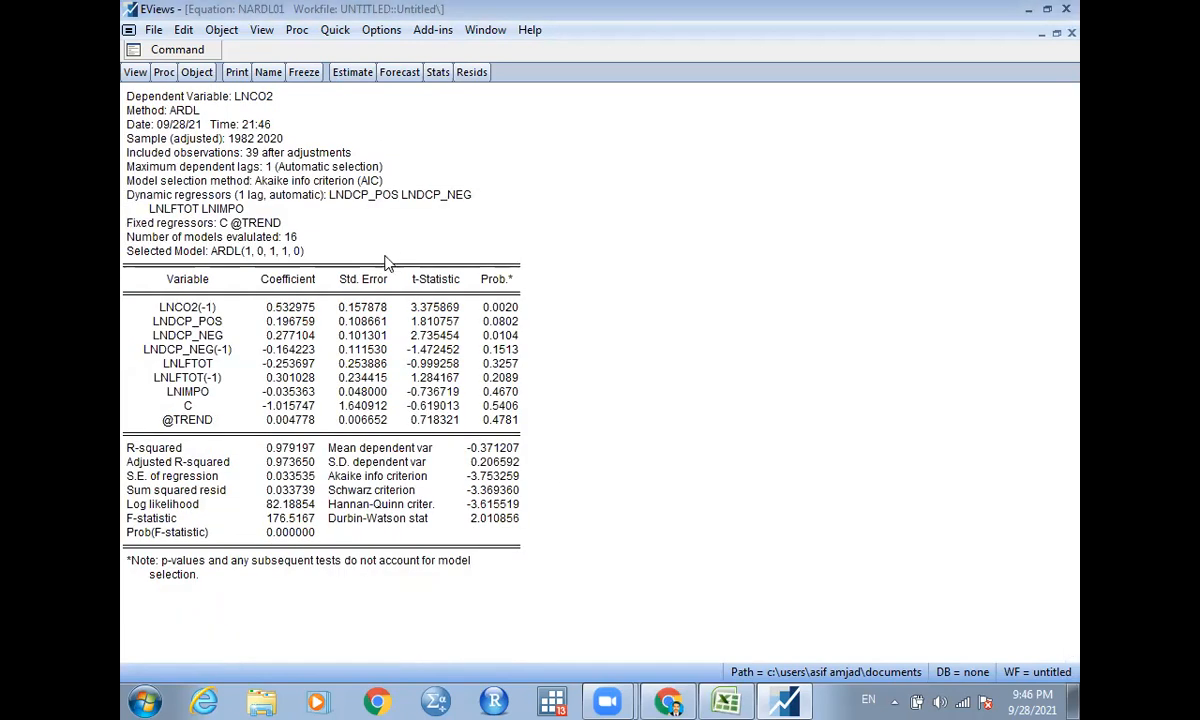
{"action": "left_click", "coordinate": [180, 51]}
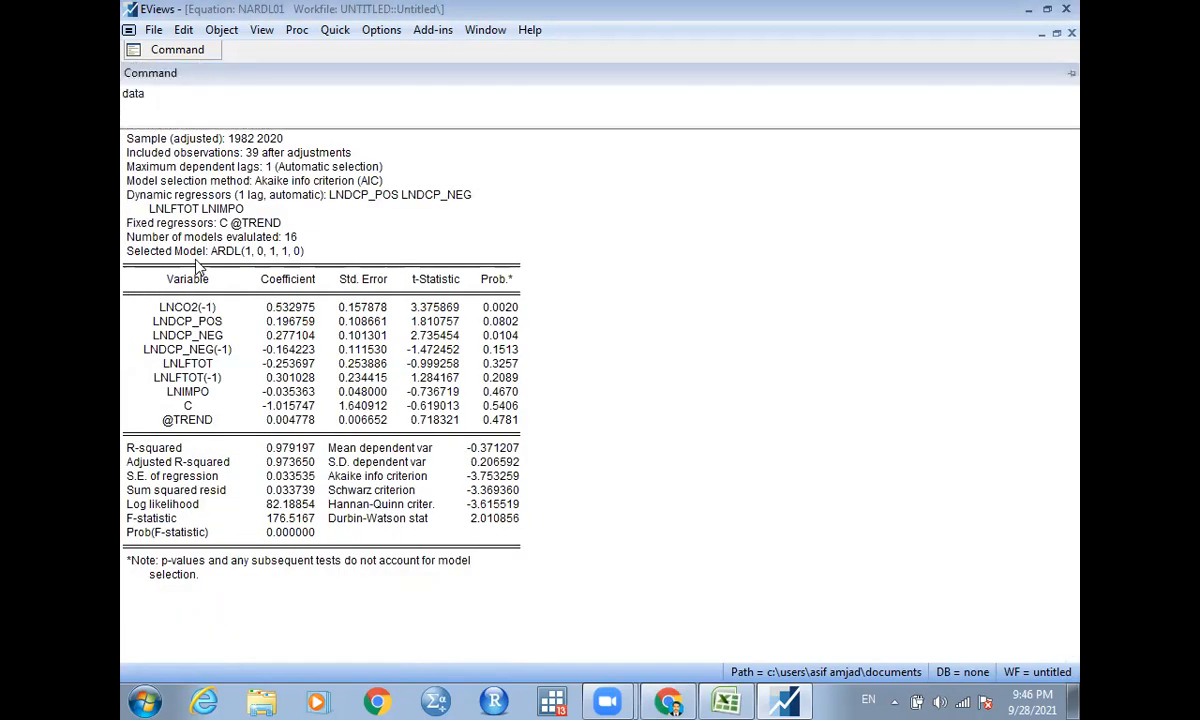
Run the Bounds Test again on the equation re-estimated with a linear trend
{"action": "left_click", "coordinate": [132, 73]}
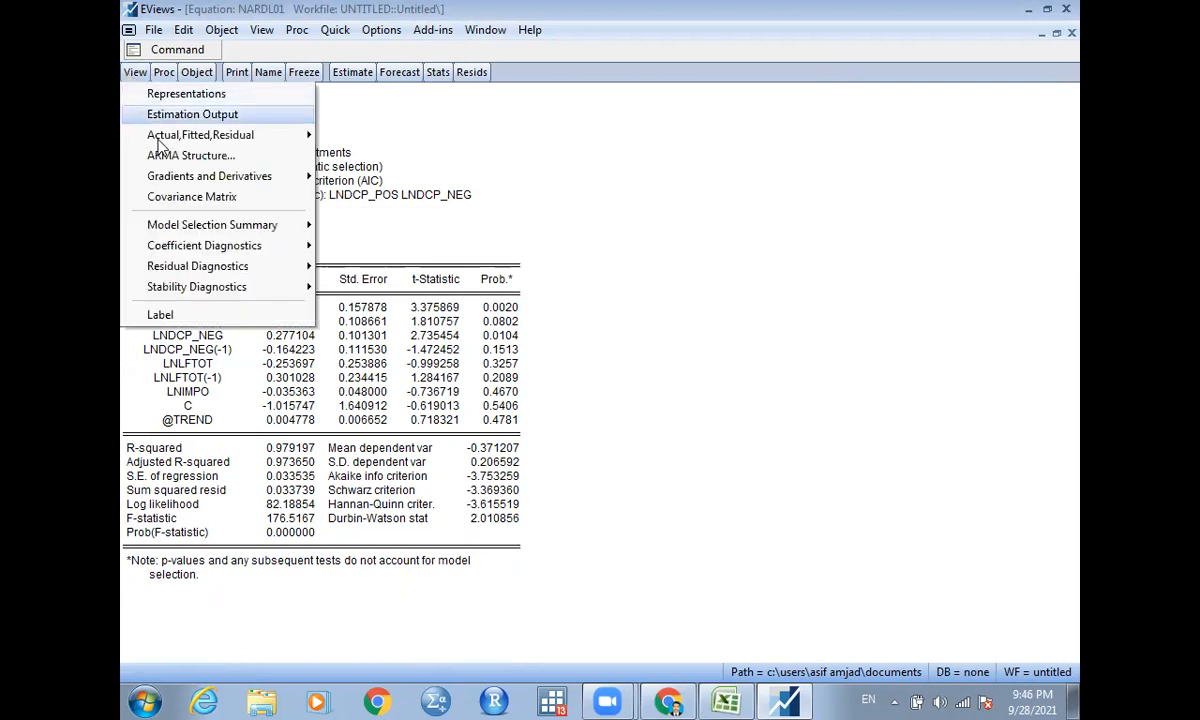
{"action": "mouse_move", "coordinate": [222, 232]}
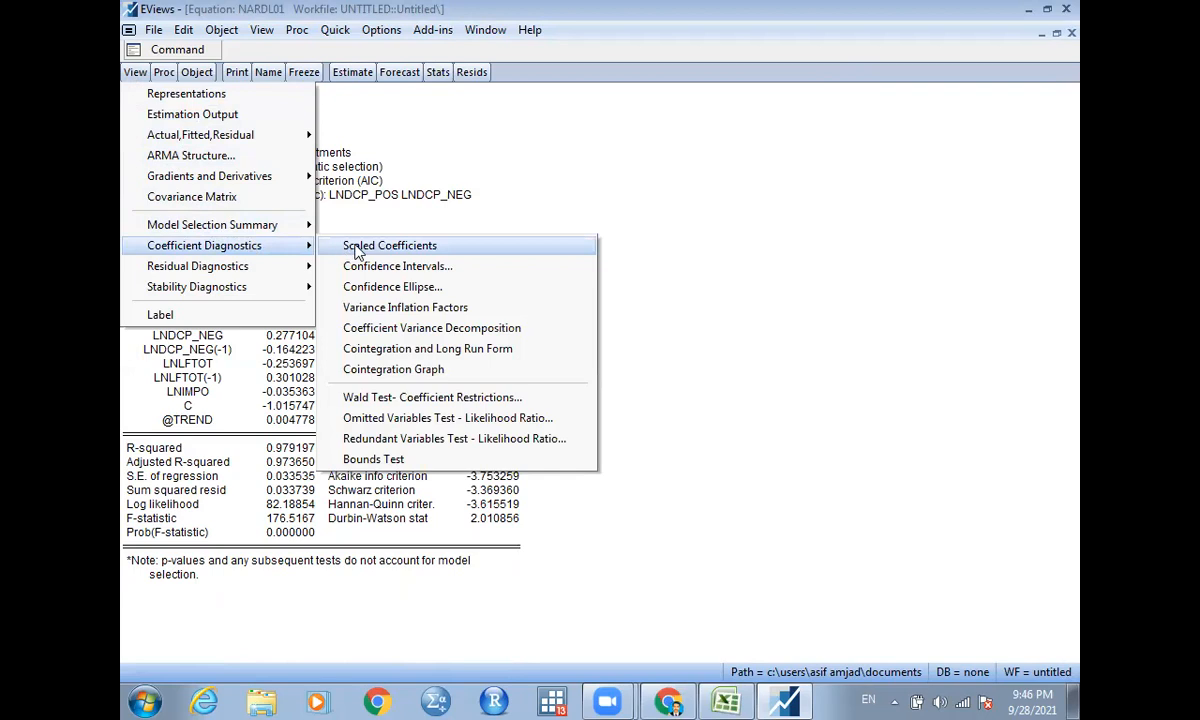
{"action": "left_click", "coordinate": [381, 460]}
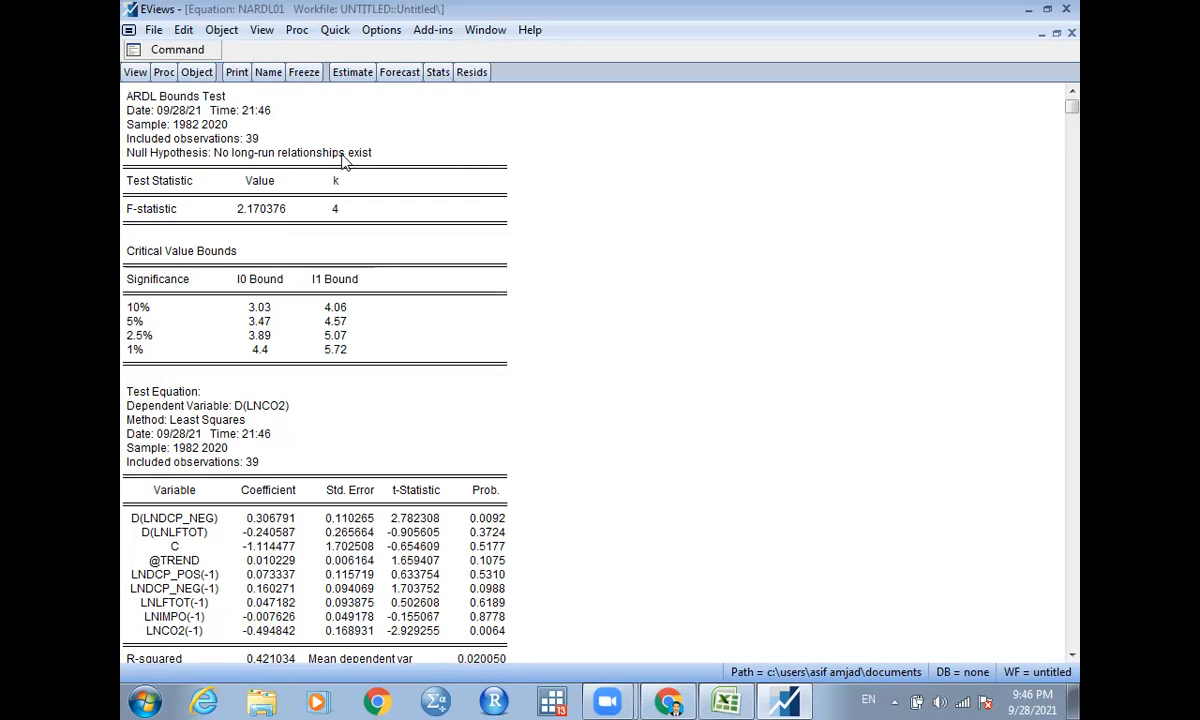
Re-estimate the nonlinear ARDL equation with 2 maximum lags for both dependent variable and regressors and the trend specification Constant (Level)
{"action": "left_click", "coordinate": [352, 72]}
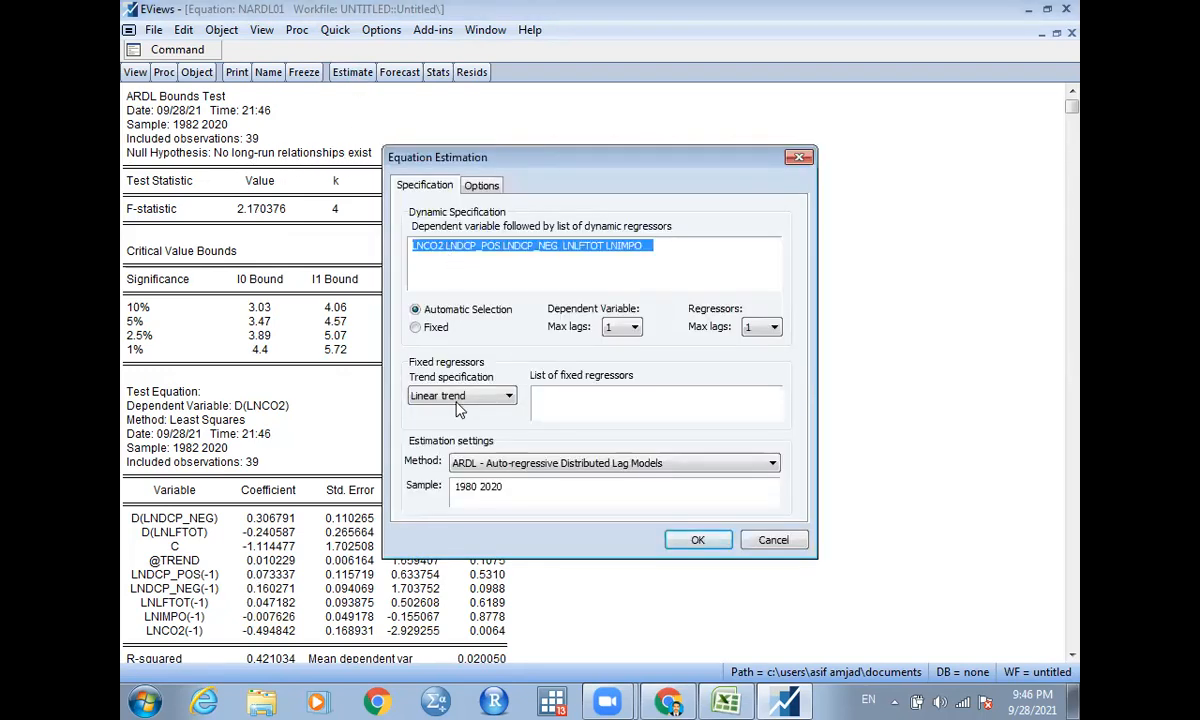
{"action": "left_click", "coordinate": [621, 327]}
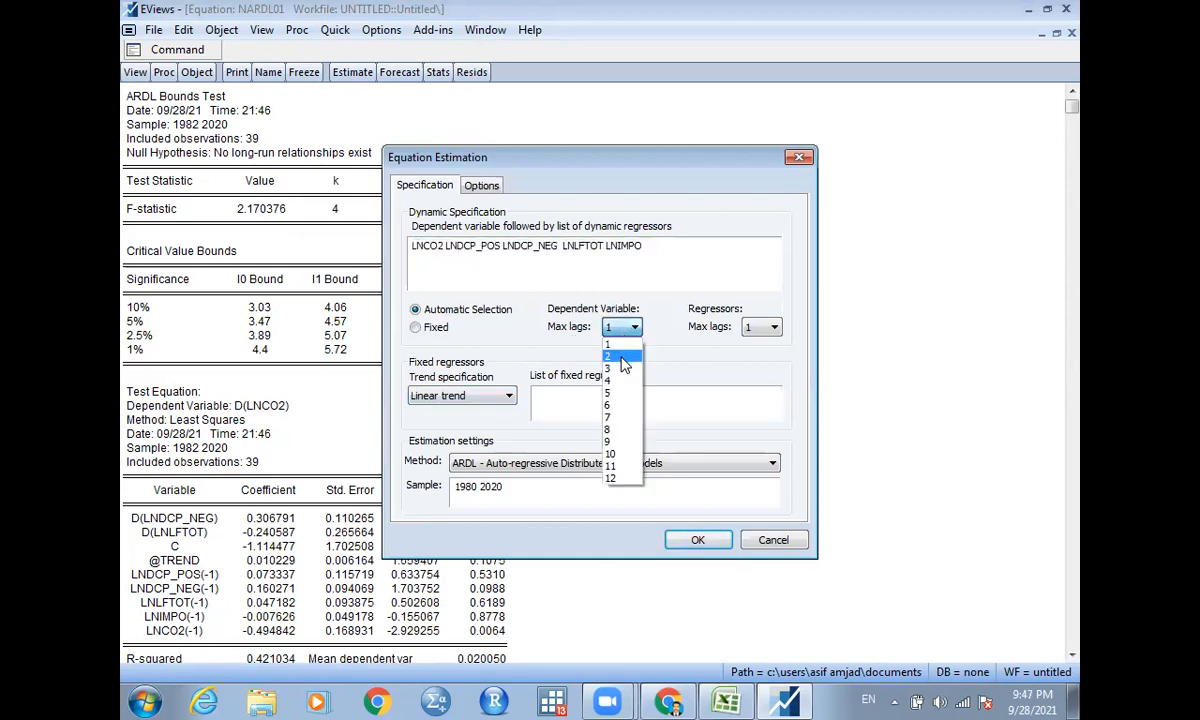
{"action": "left_click", "coordinate": [623, 360]}
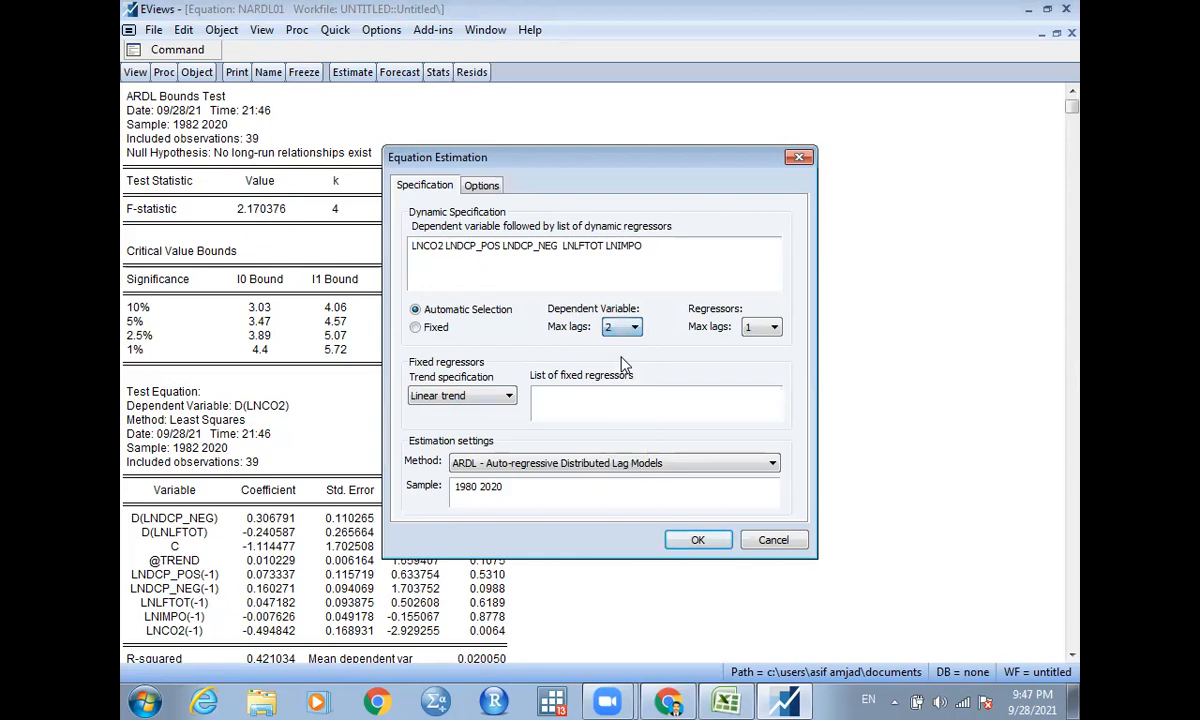
{"action": "left_click", "coordinate": [763, 329]}
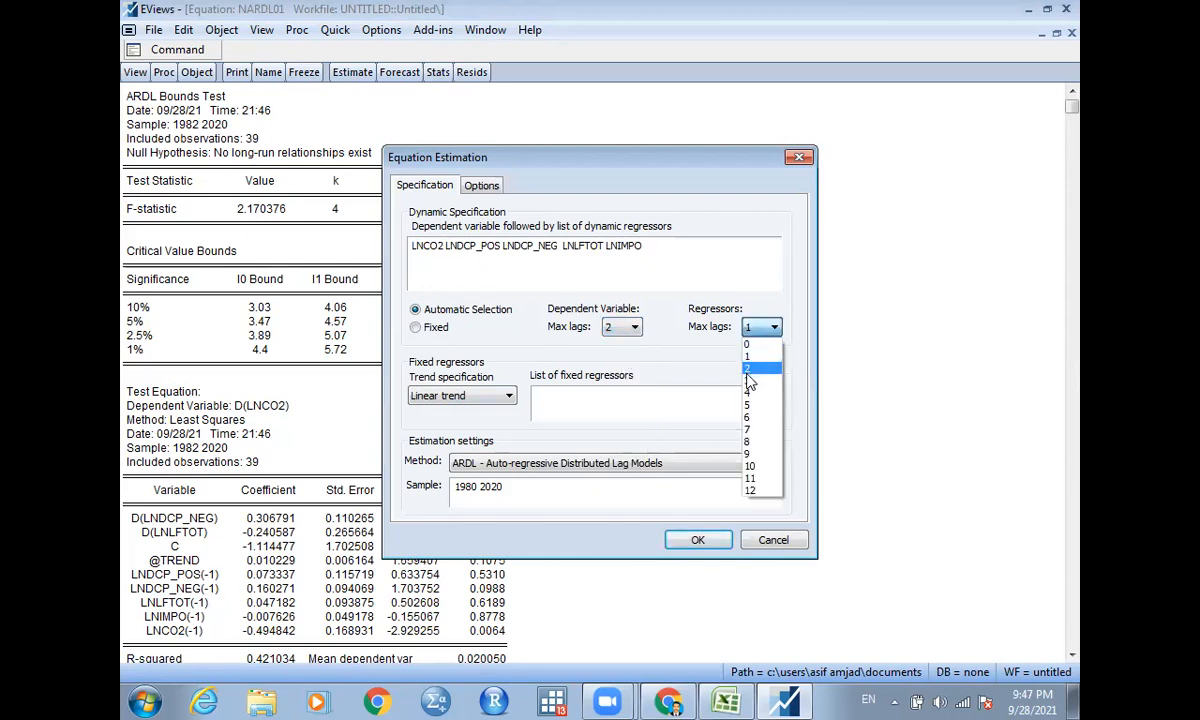
{"action": "left_click", "coordinate": [748, 372]}
{"action": "left_click", "coordinate": [484, 397]}
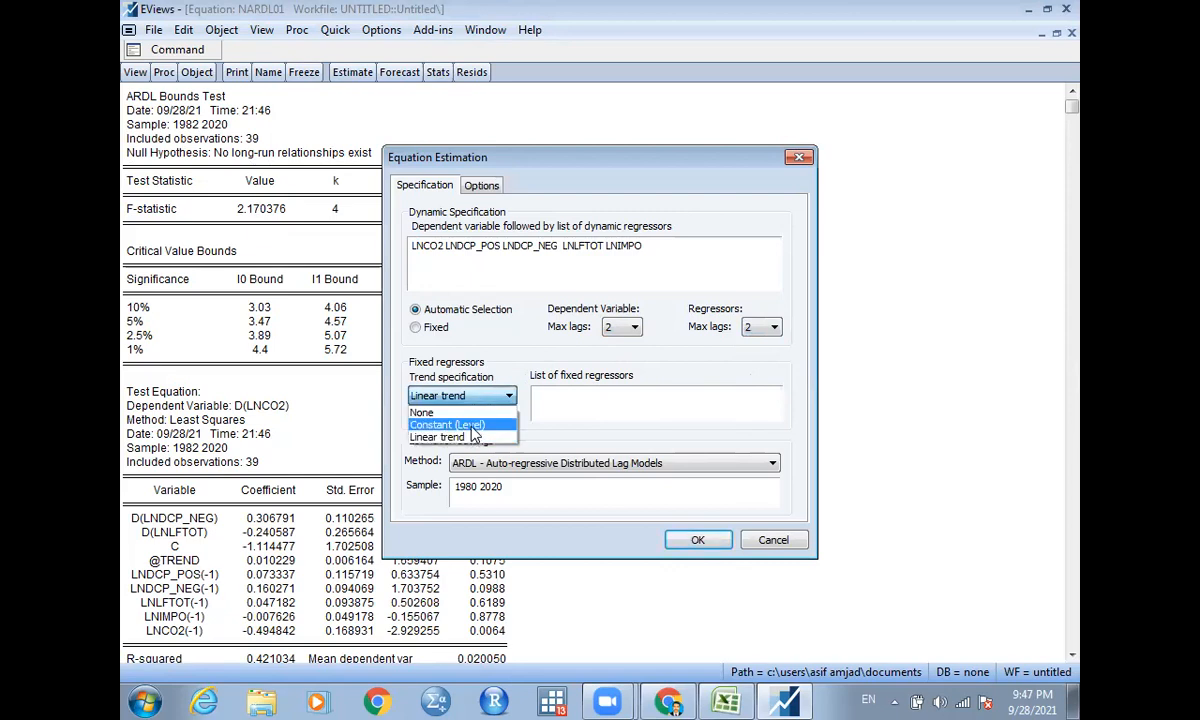
{"action": "left_click", "coordinate": [473, 426]}
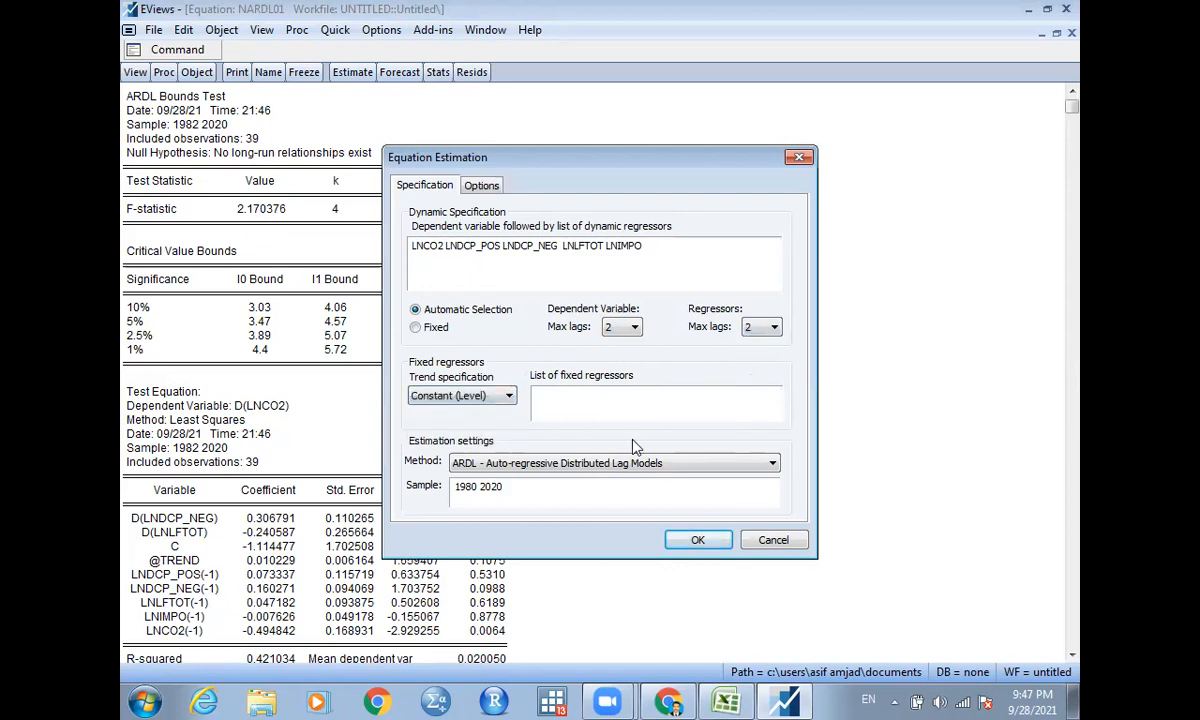
{"action": "left_click", "coordinate": [699, 541]}
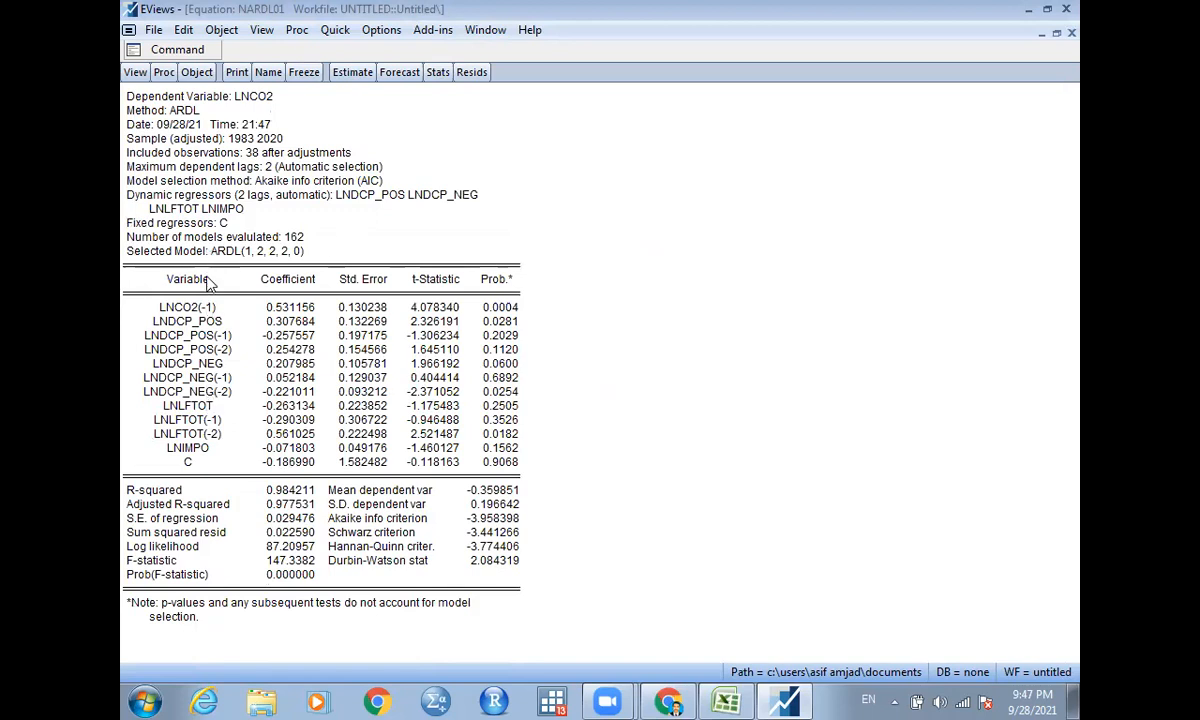
Run the Bounds Test on the equation re-estimated with two lags and a constant
{"action": "left_click", "coordinate": [134, 74]}
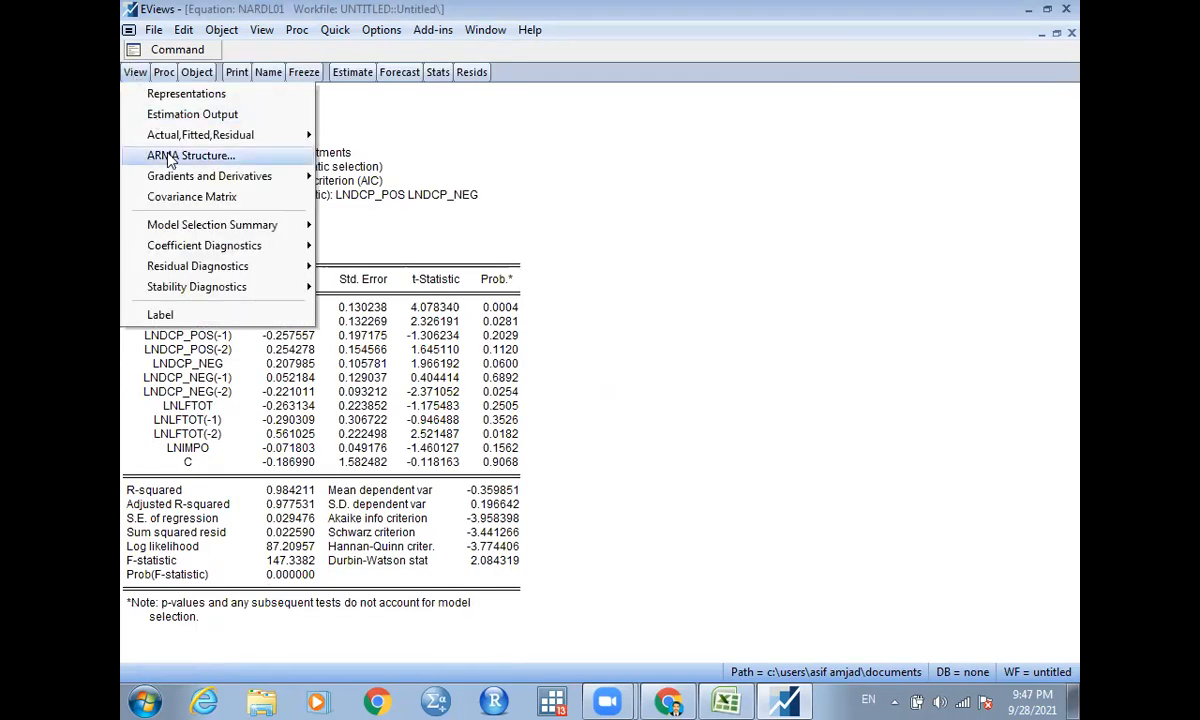
{"action": "mouse_move", "coordinate": [212, 230]}
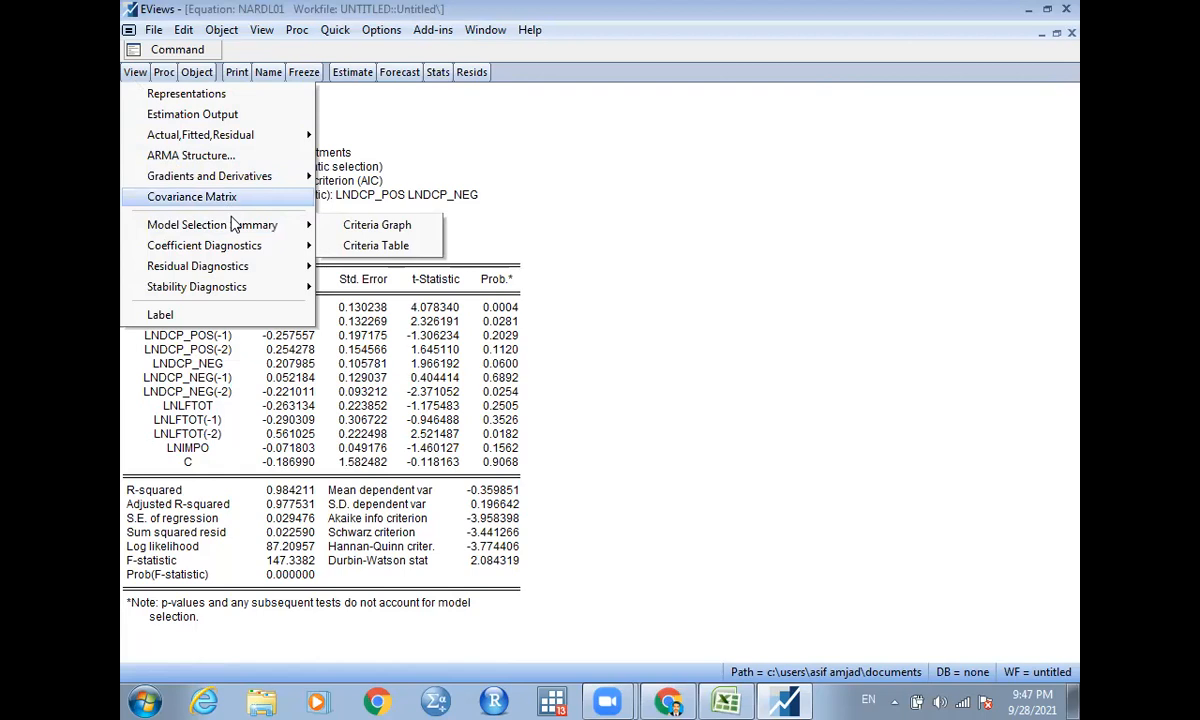
{"action": "mouse_move", "coordinate": [248, 249]}
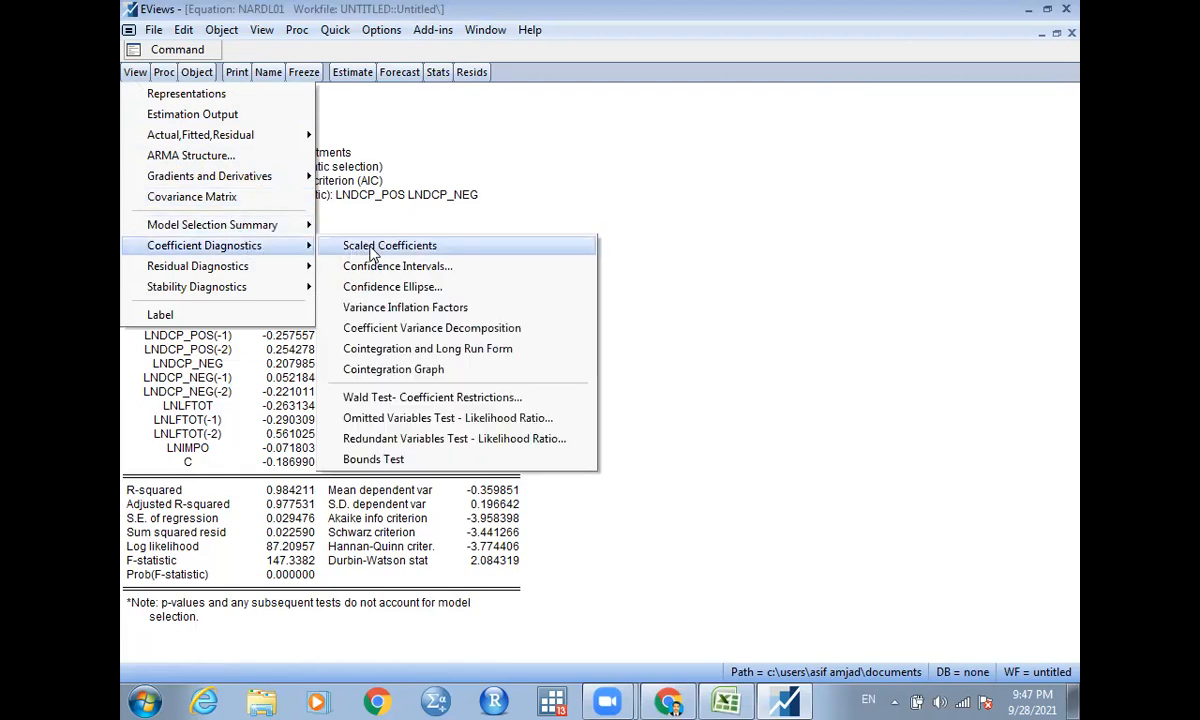
{"action": "left_click", "coordinate": [378, 459]}
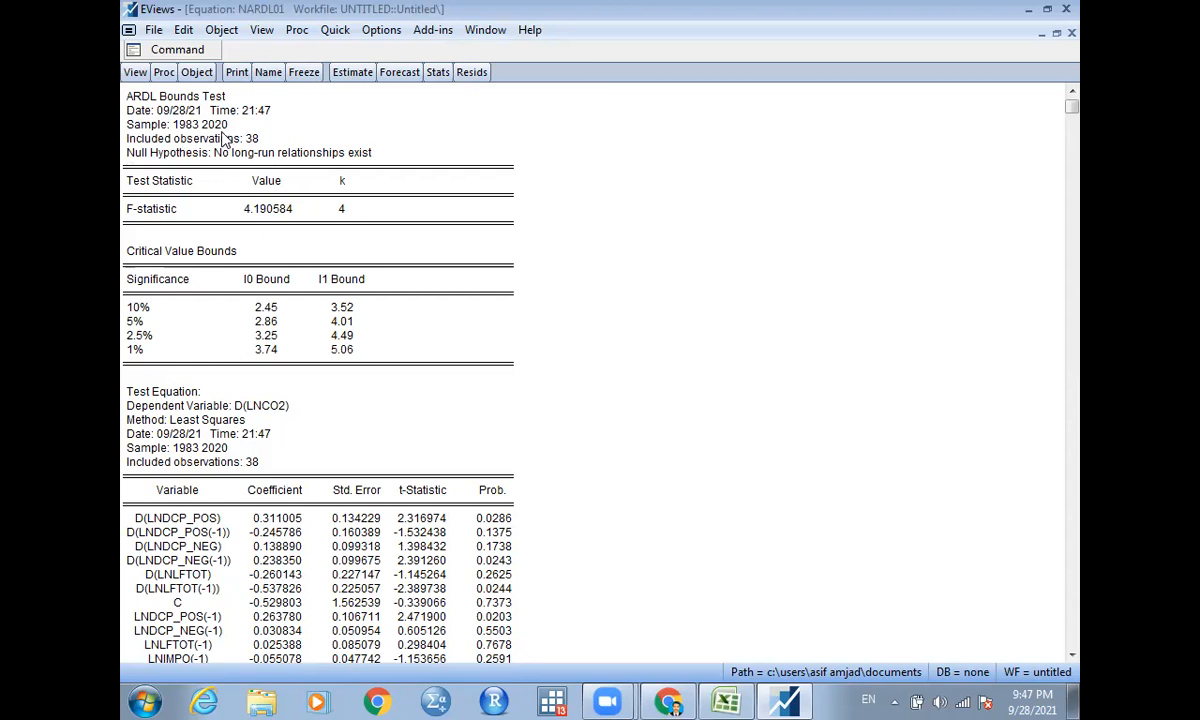
Show the Cointegration and Long Run Form of the two-lag equation with a constant
{"action": "left_click", "coordinate": [137, 76]}
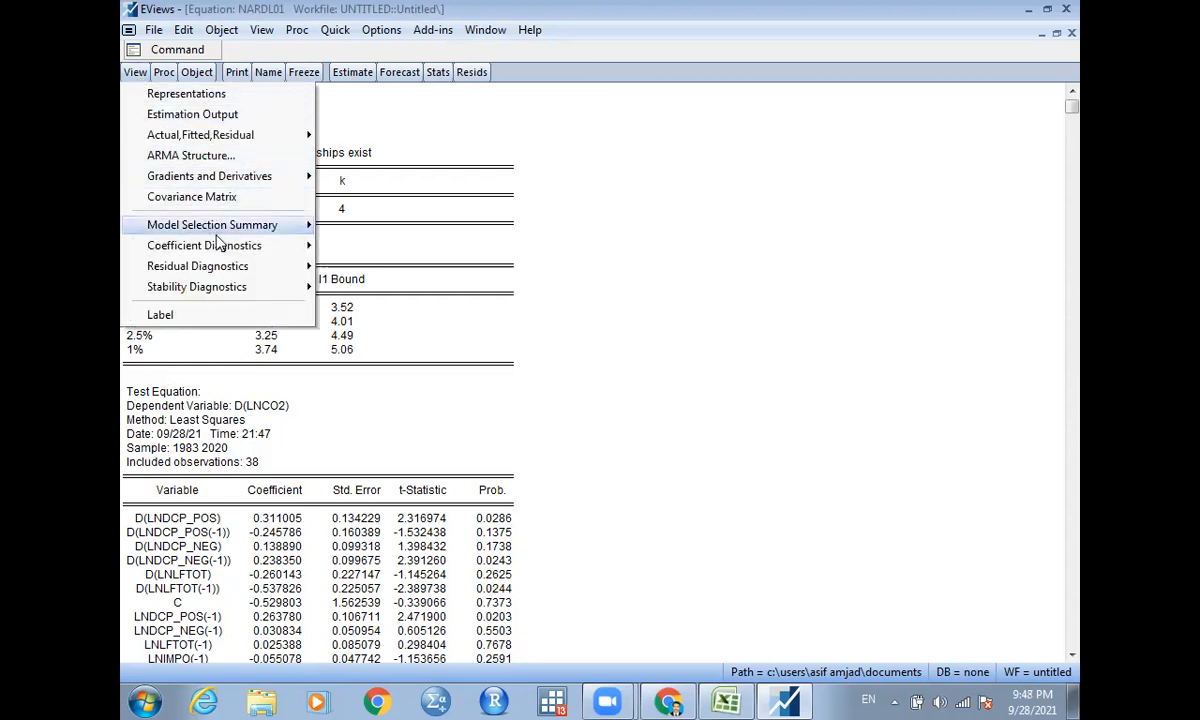
{"action": "mouse_move", "coordinate": [224, 246]}
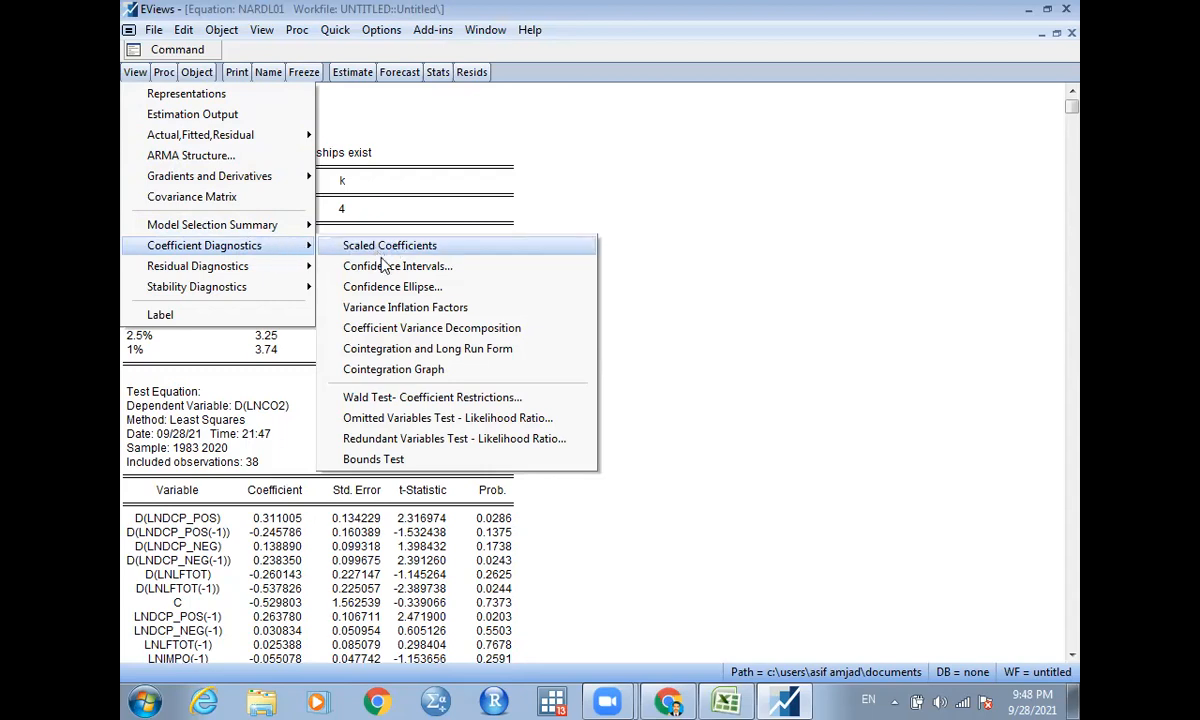
{"action": "left_click", "coordinate": [415, 352]}
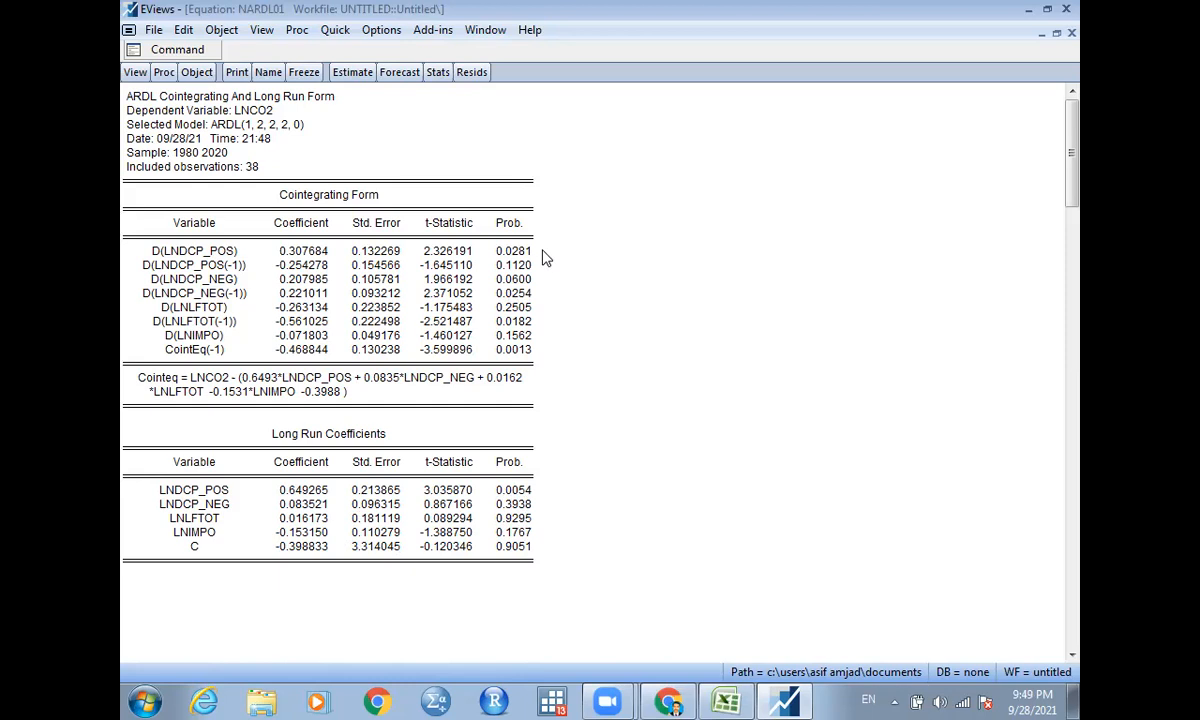
Re-estimate the nonlinear ARDL equation with the regressors' maximum lags set to 1
{"action": "left_click", "coordinate": [352, 72]}
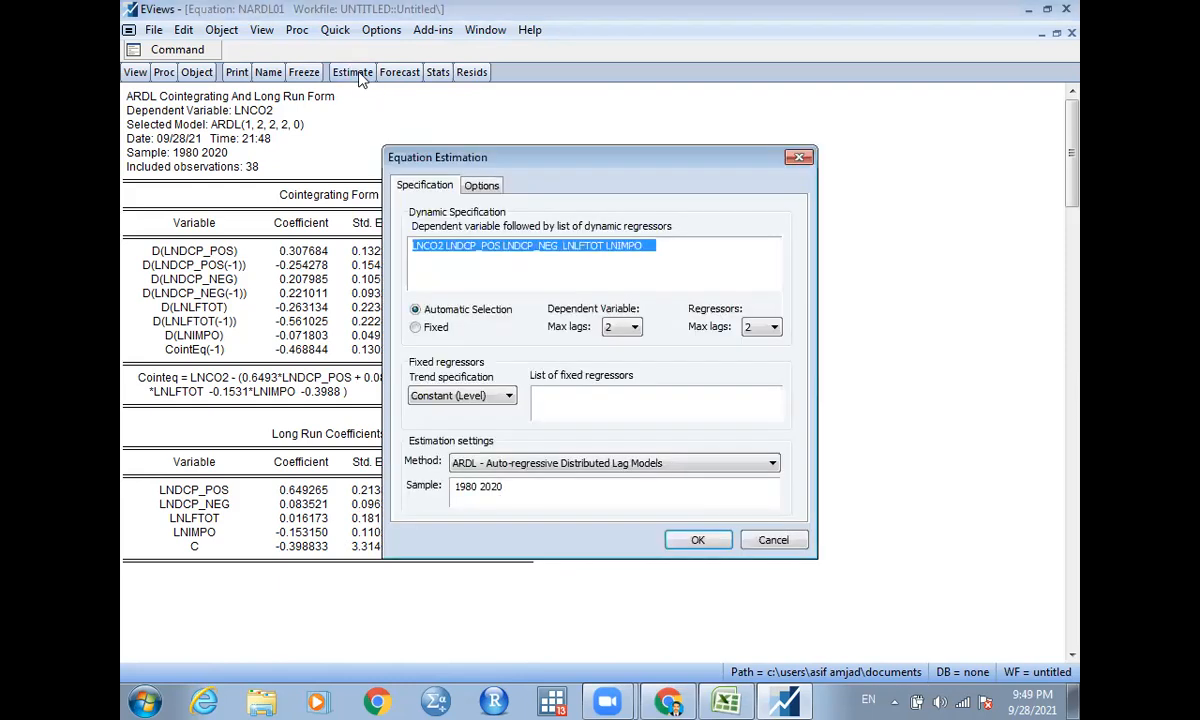
{"action": "left_click", "coordinate": [762, 330]}
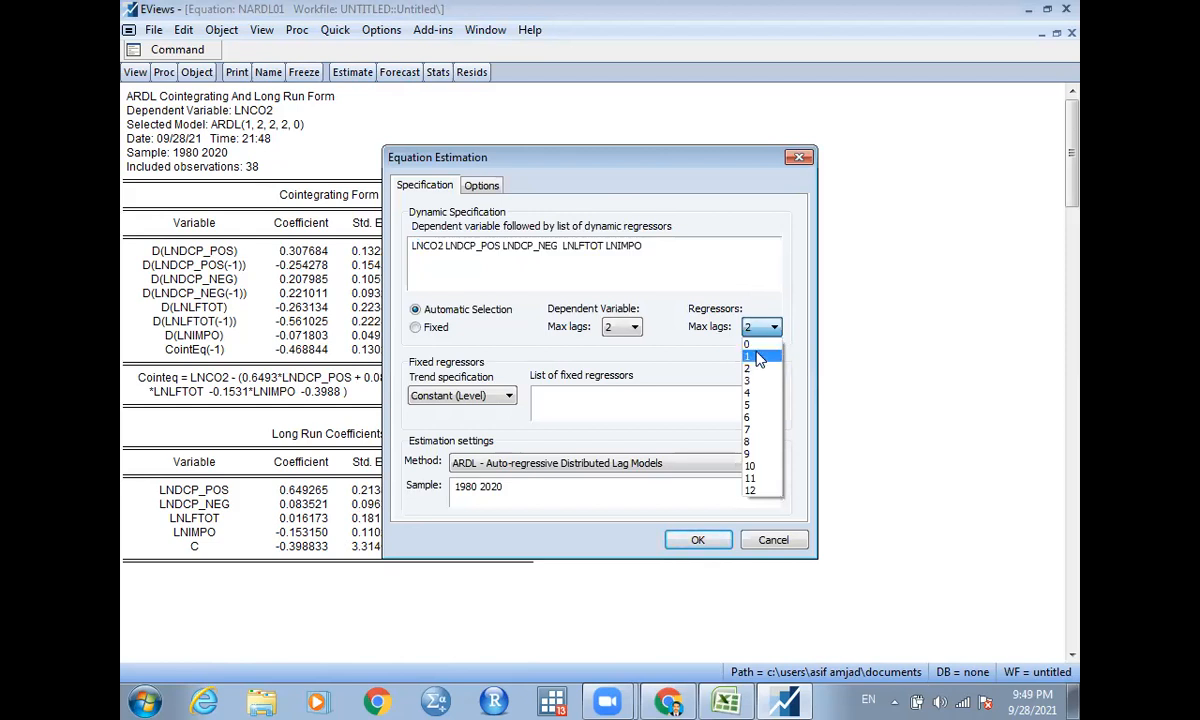
{"action": "left_click", "coordinate": [758, 347]}
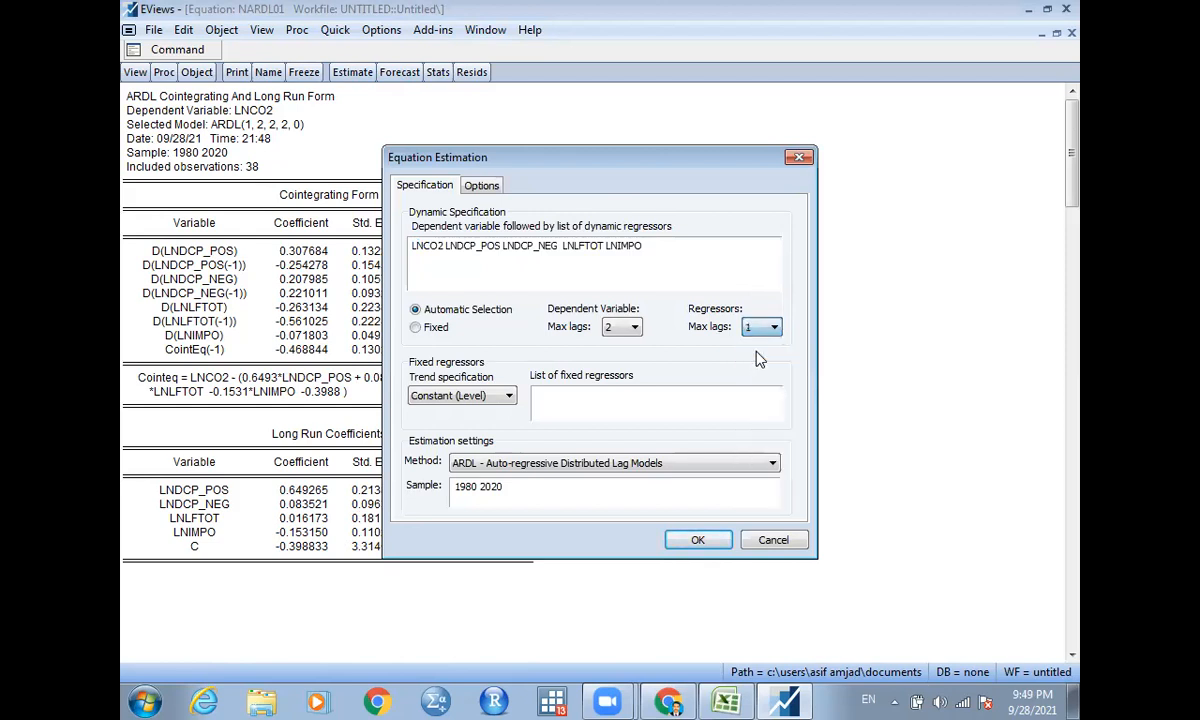
{"action": "left_click", "coordinate": [698, 541]}
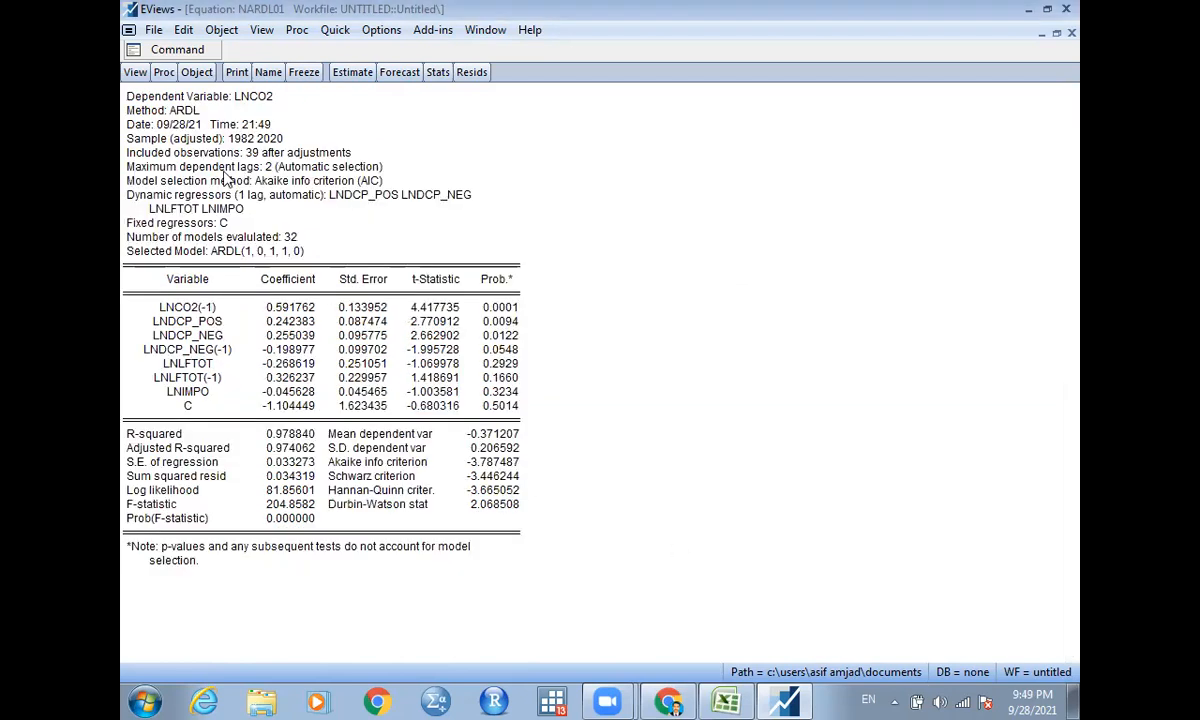
Run the Bounds Test on the equation with one maximum regressor lag
{"action": "left_click", "coordinate": [135, 72]}
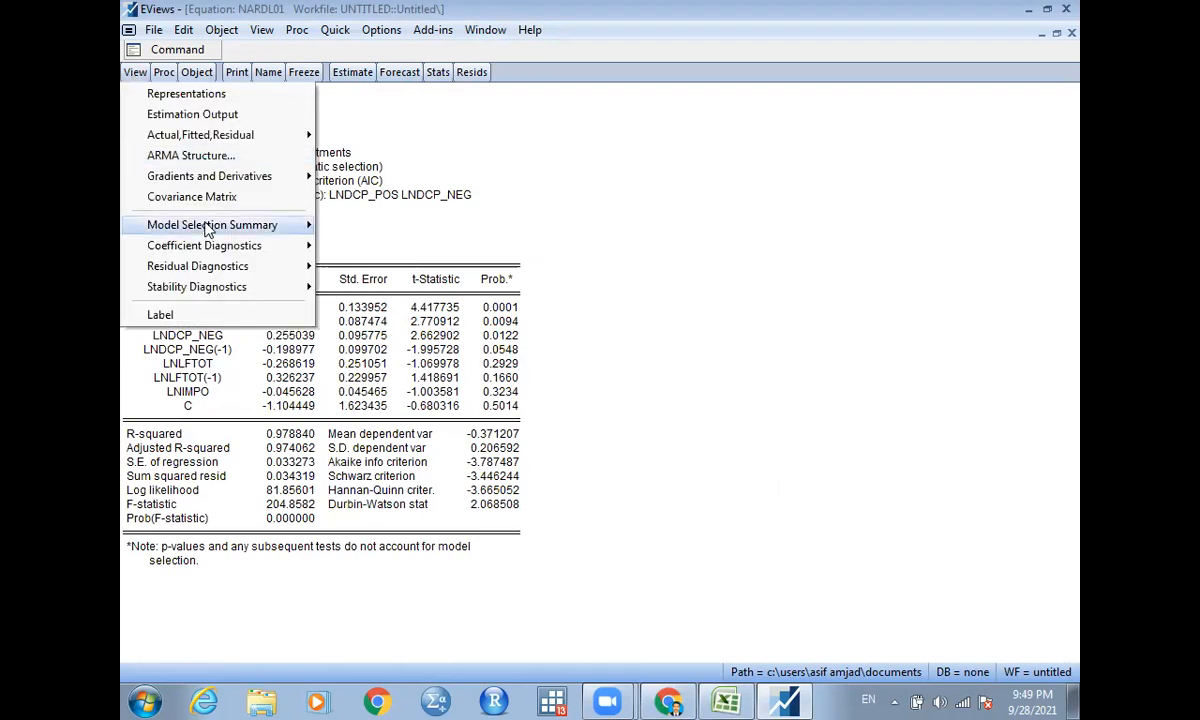
{"action": "mouse_move", "coordinate": [205, 245]}
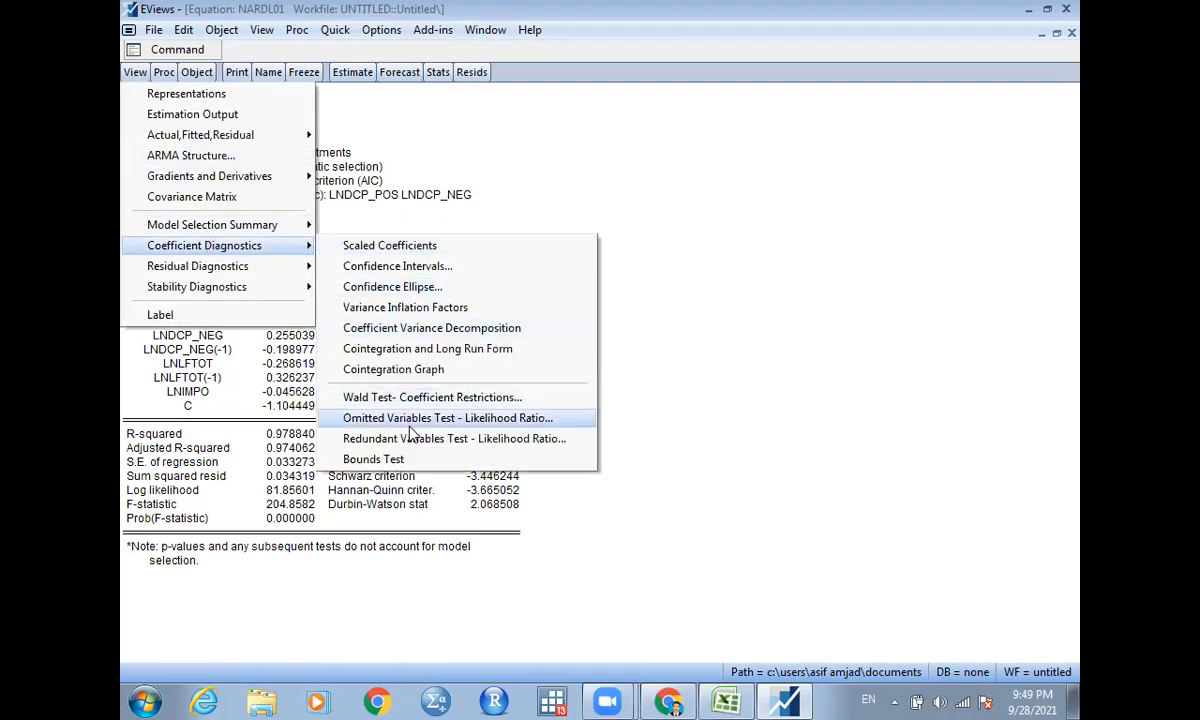
{"action": "left_click", "coordinate": [378, 459]}
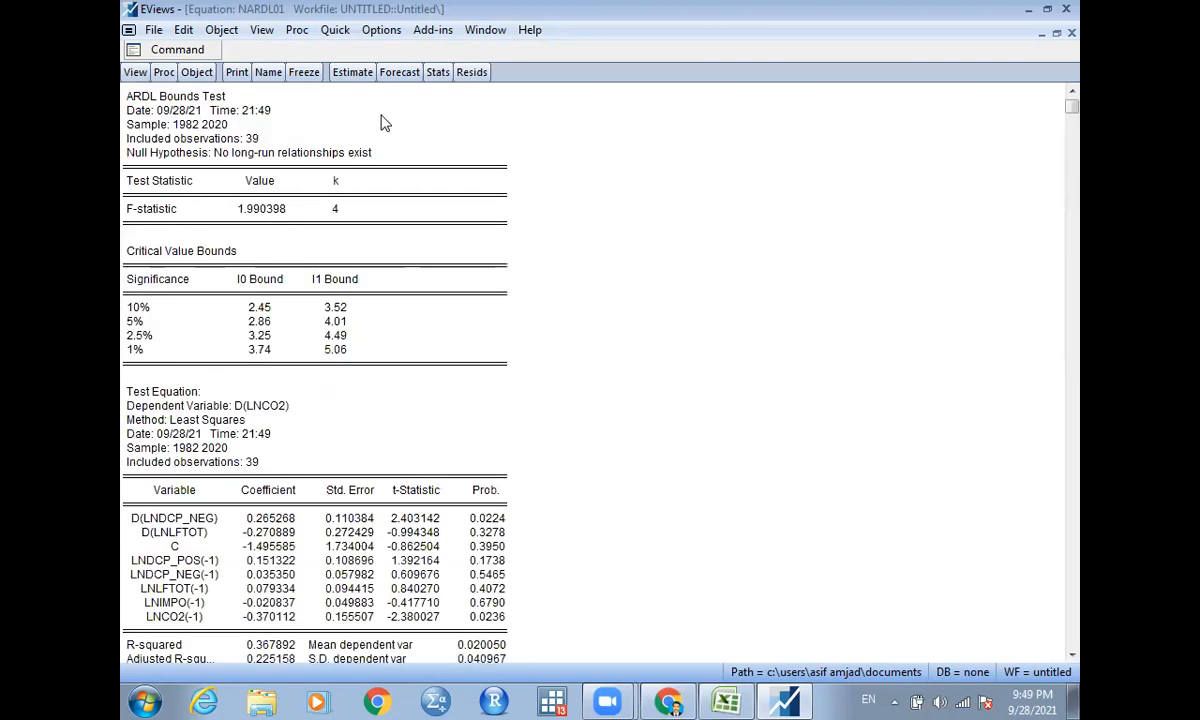
Re-estimate the nonlinear ARDL equation with the regressors' maximum lags set to 2 and the trend specification set to None
{"action": "left_click", "coordinate": [354, 76]}
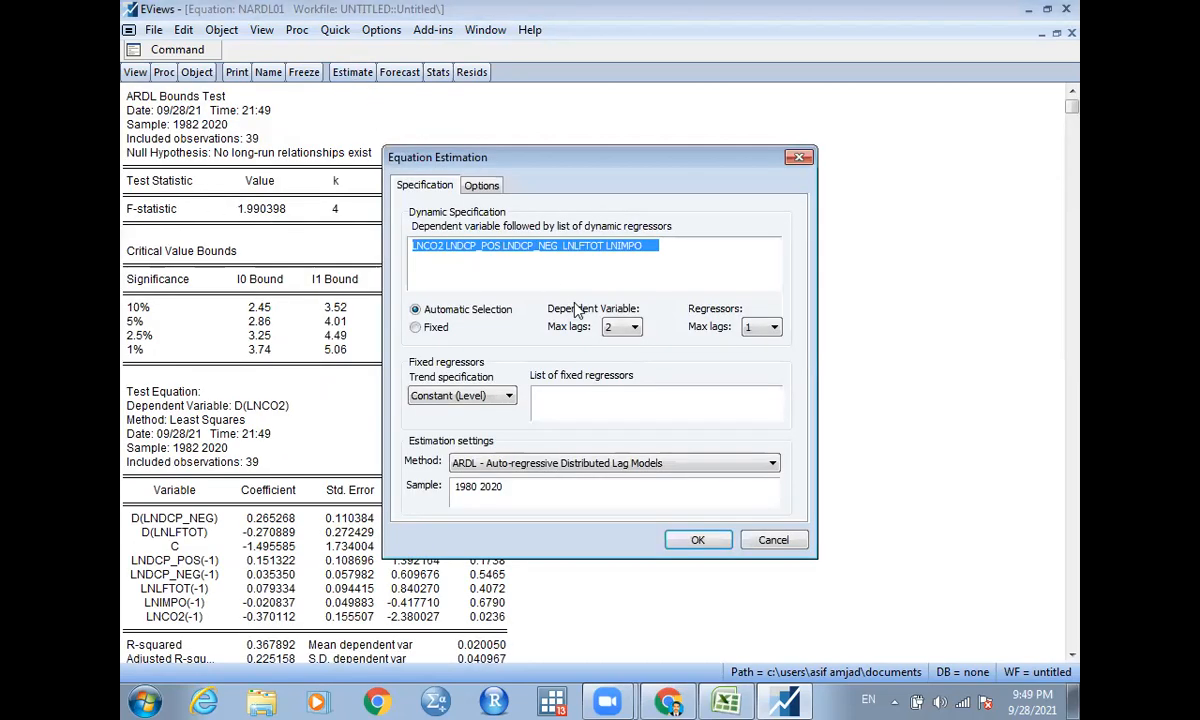
{"action": "left_click", "coordinate": [764, 328]}
{"action": "left_click", "coordinate": [762, 372]}
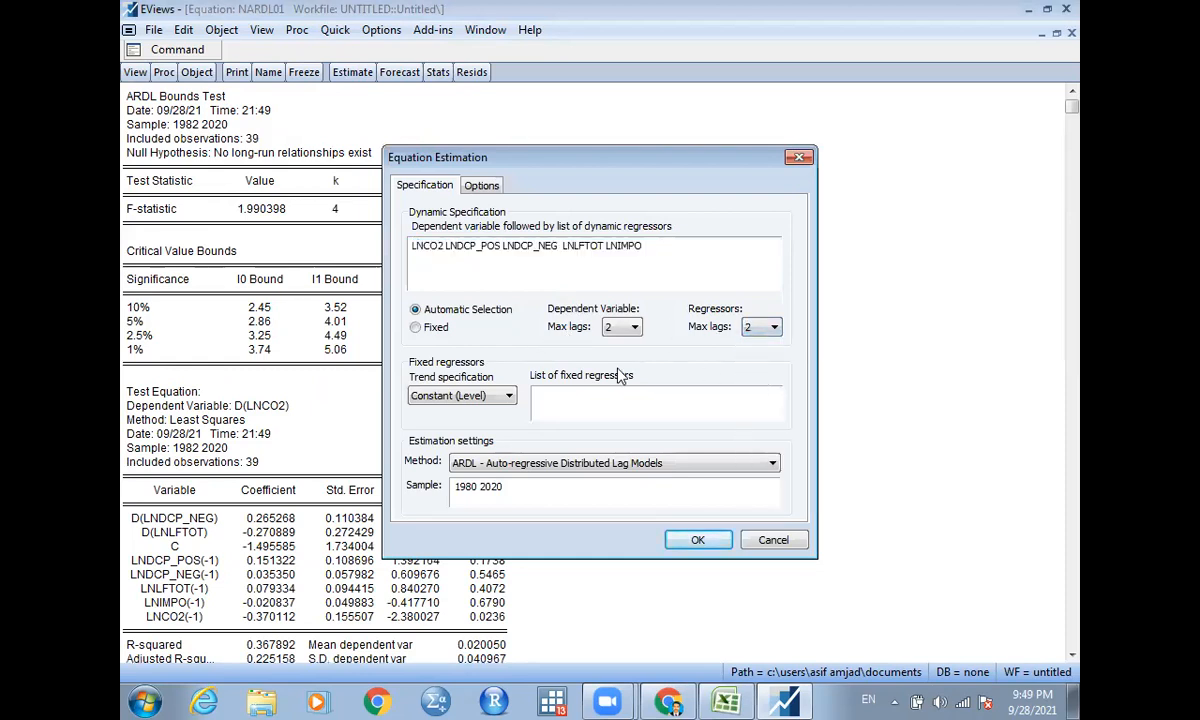
{"action": "left_click", "coordinate": [468, 396]}
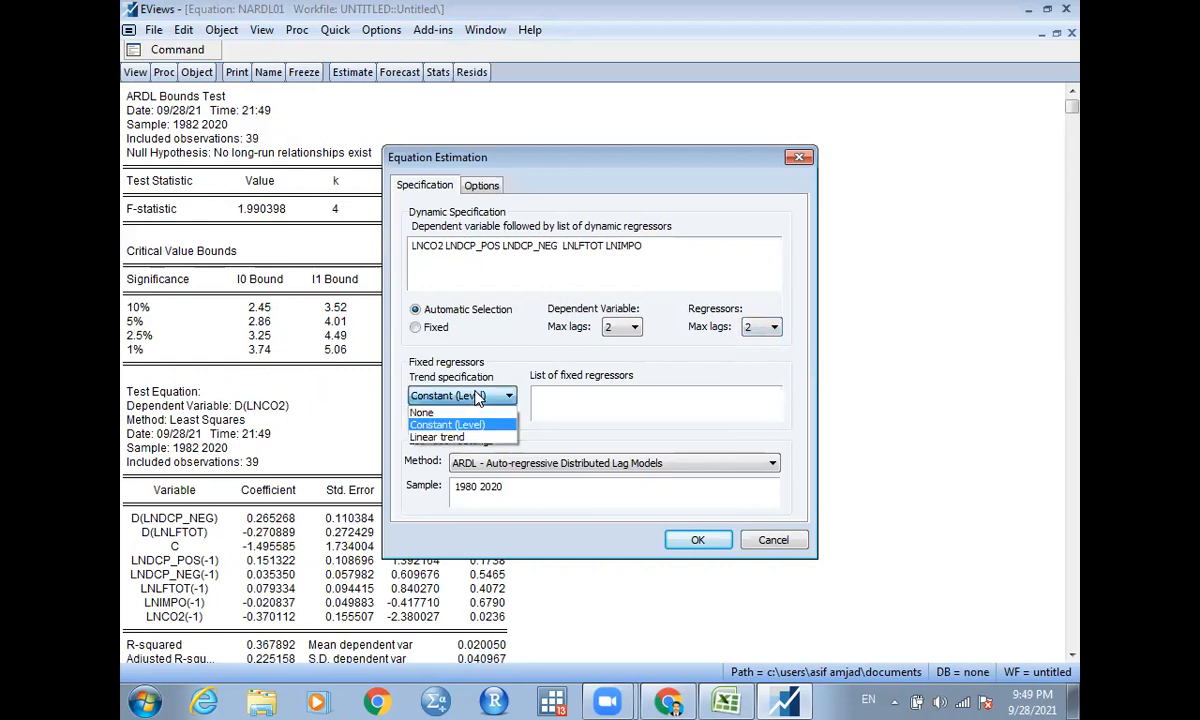
{"action": "left_click", "coordinate": [463, 414]}
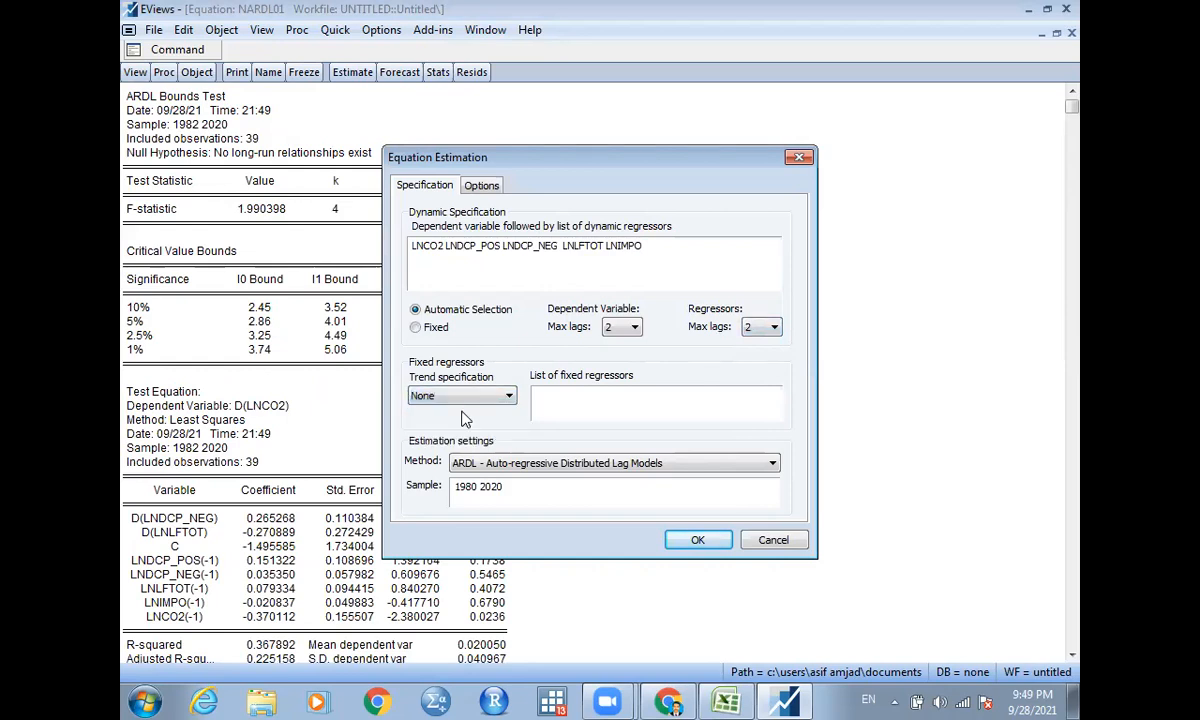
{"action": "left_click", "coordinate": [699, 540]}
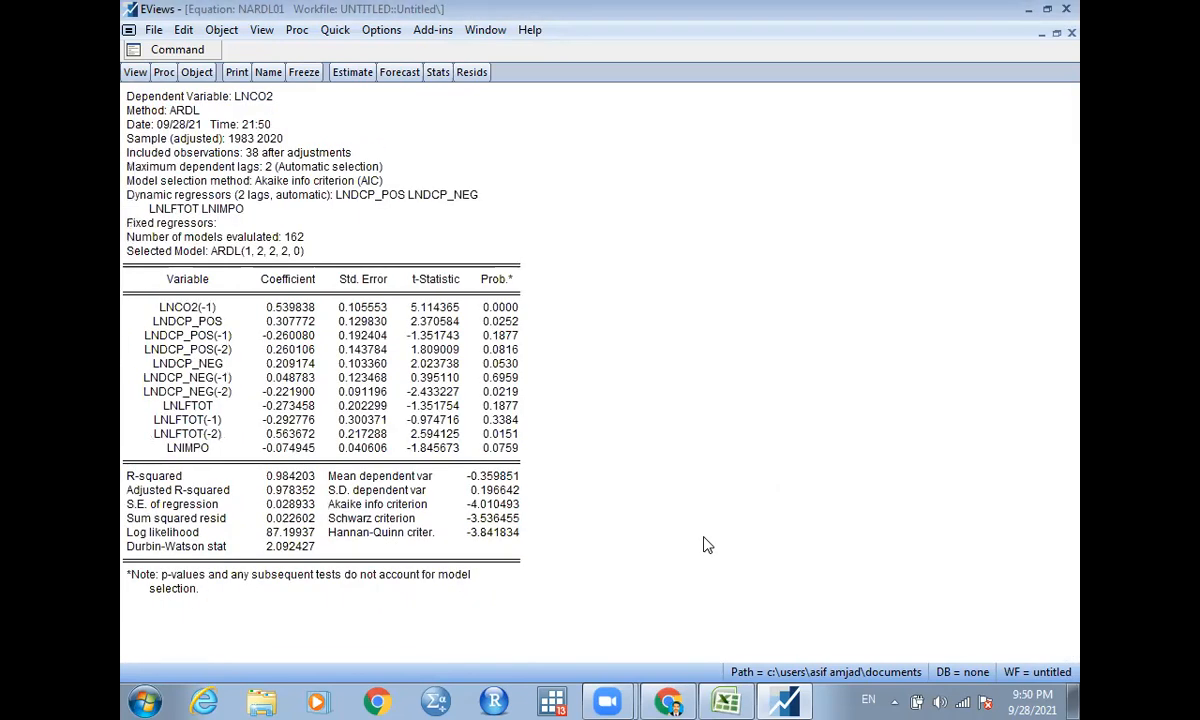
Run the Bounds Test on the two-lag equation estimated without constant or trend
{"action": "left_click", "coordinate": [137, 77]}
{"action": "mouse_move", "coordinate": [300, 245]}
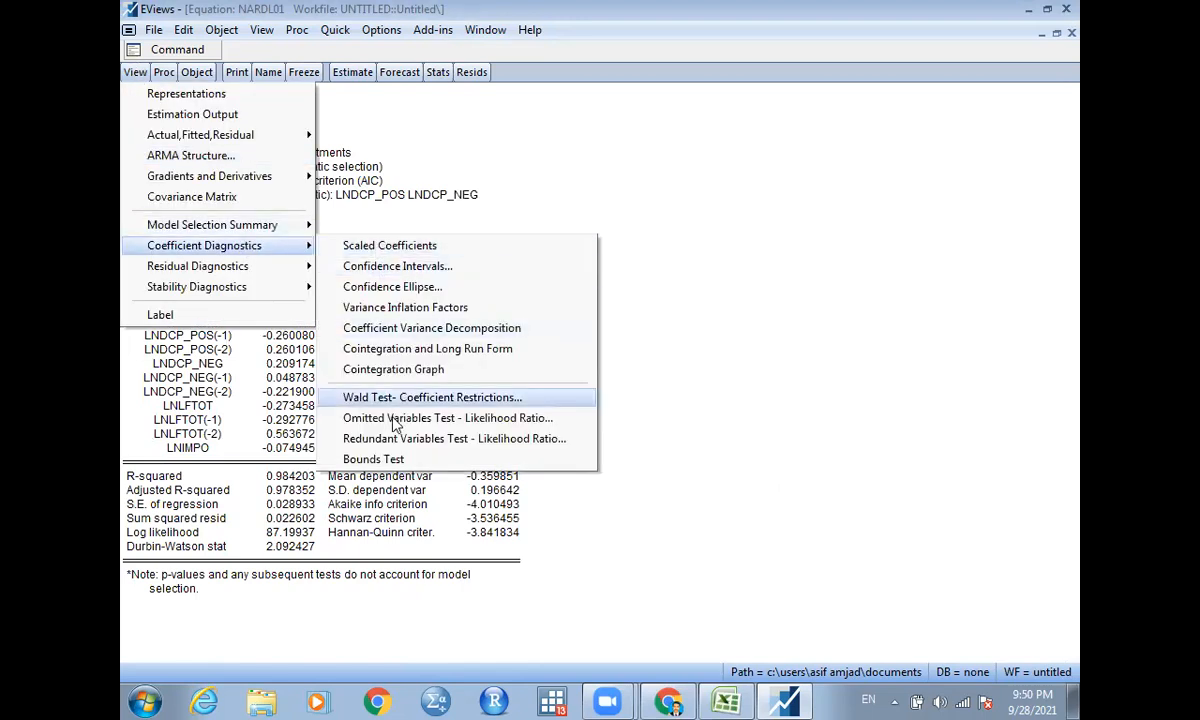
{"action": "left_click", "coordinate": [400, 459]}
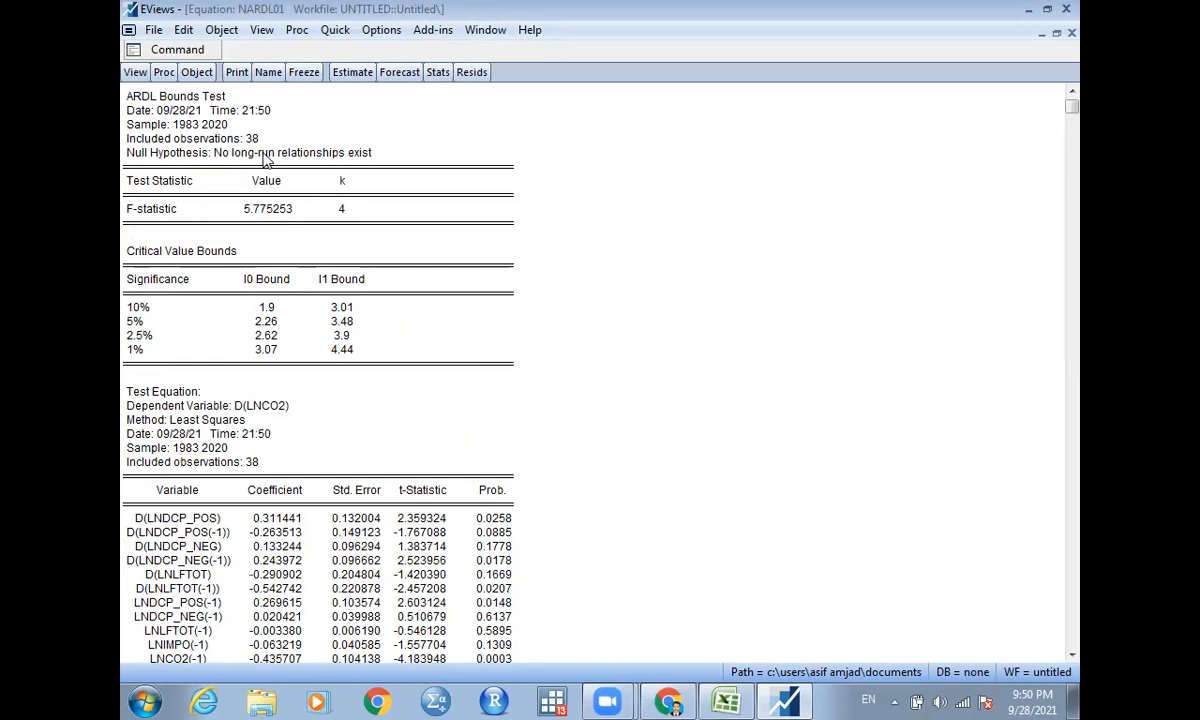
Show the Cointegration and Long Run Form of the equation estimated without constant or trend
{"action": "left_click", "coordinate": [138, 76]}
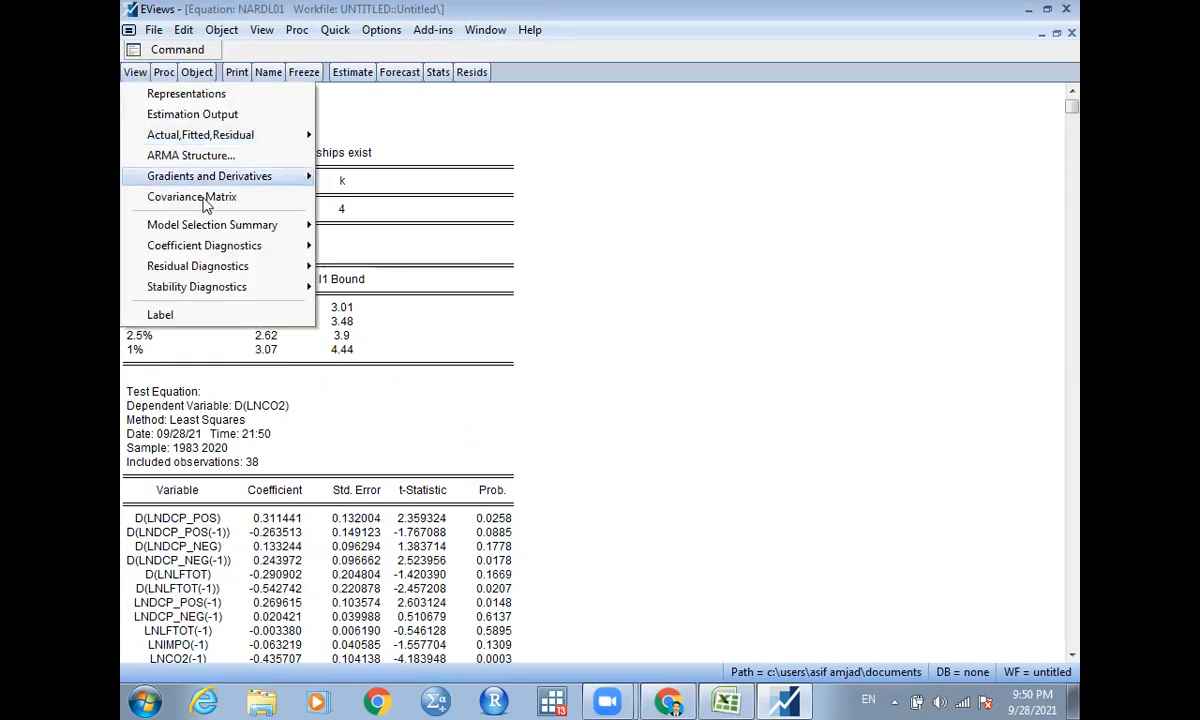
{"action": "mouse_move", "coordinate": [237, 243]}
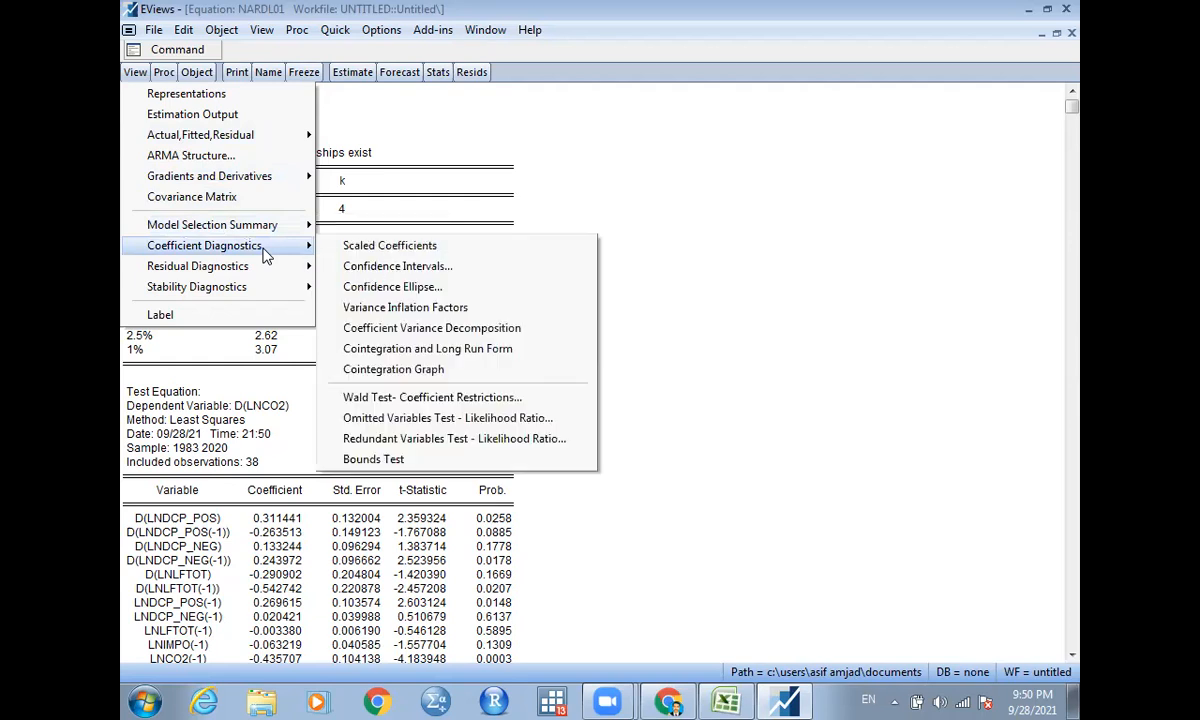
{"action": "left_click", "coordinate": [420, 349]}
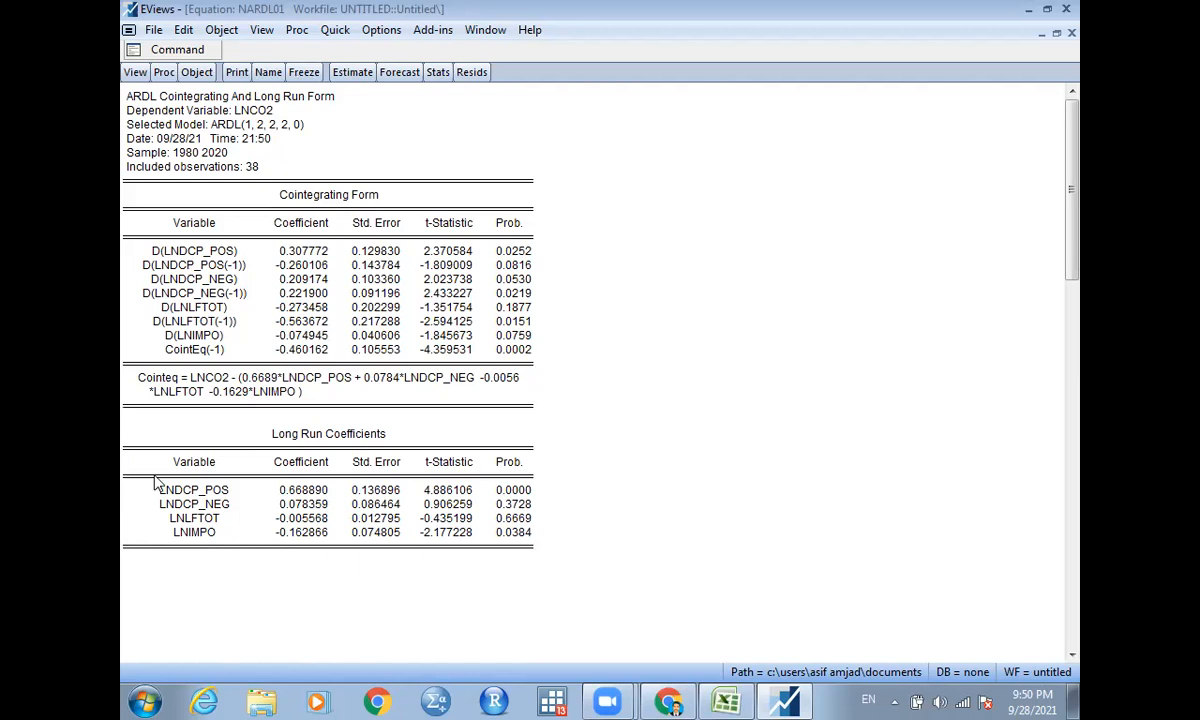
Examine the long-run coefficients of LNDCP_POS and LNDCP_NEG in the Long Run Coefficients table
{"action": "left_click_drag", "start_coordinate": [157, 494], "coordinate": [470, 490]}
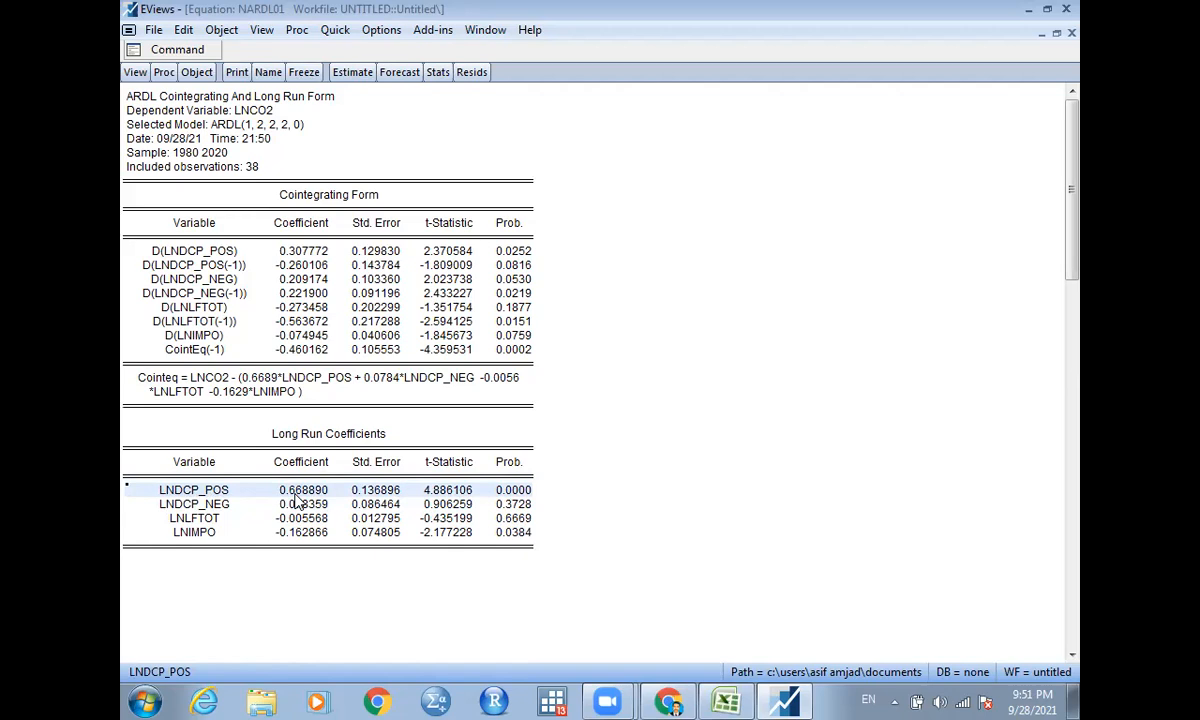
{"action": "left_click", "coordinate": [176, 506]}
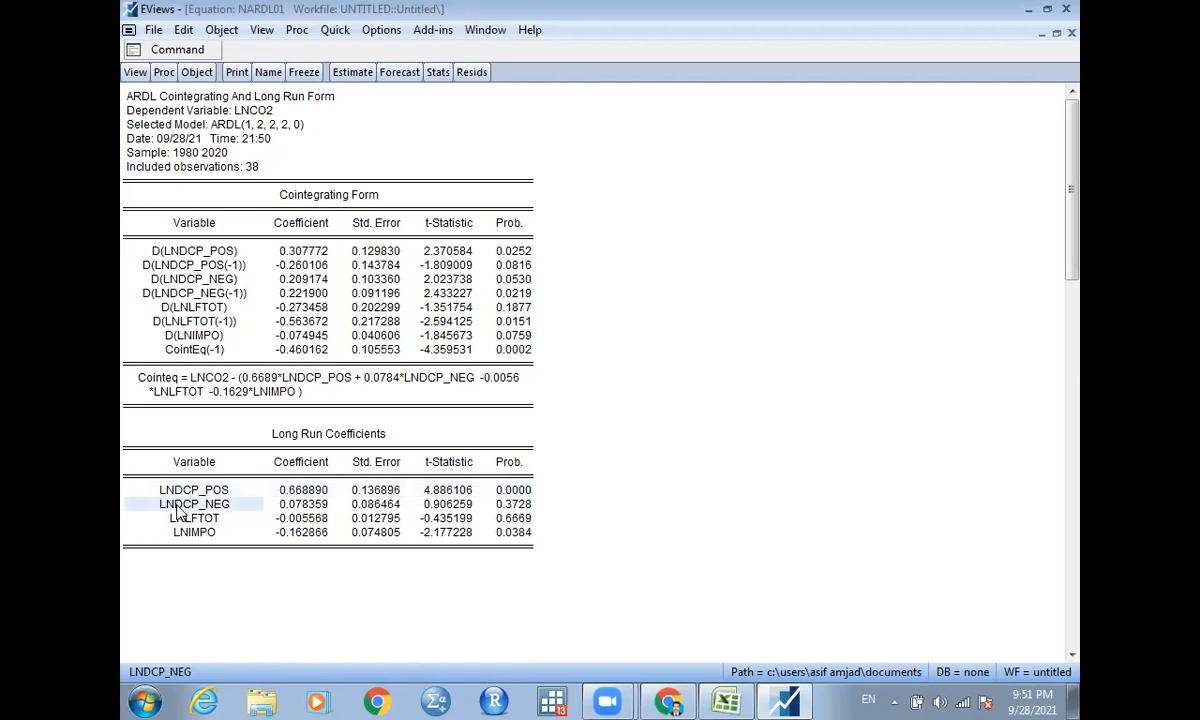
{"action": "left_click", "coordinate": [288, 510]}
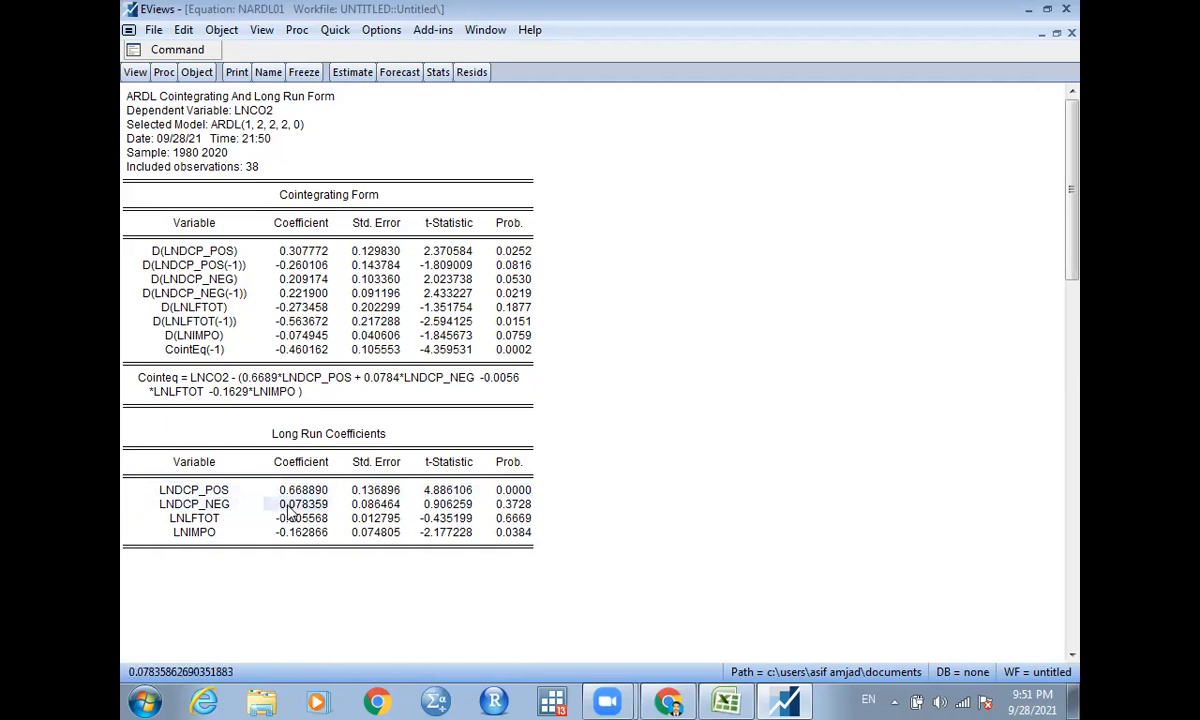
{"action": "left_click", "coordinate": [201, 508]}
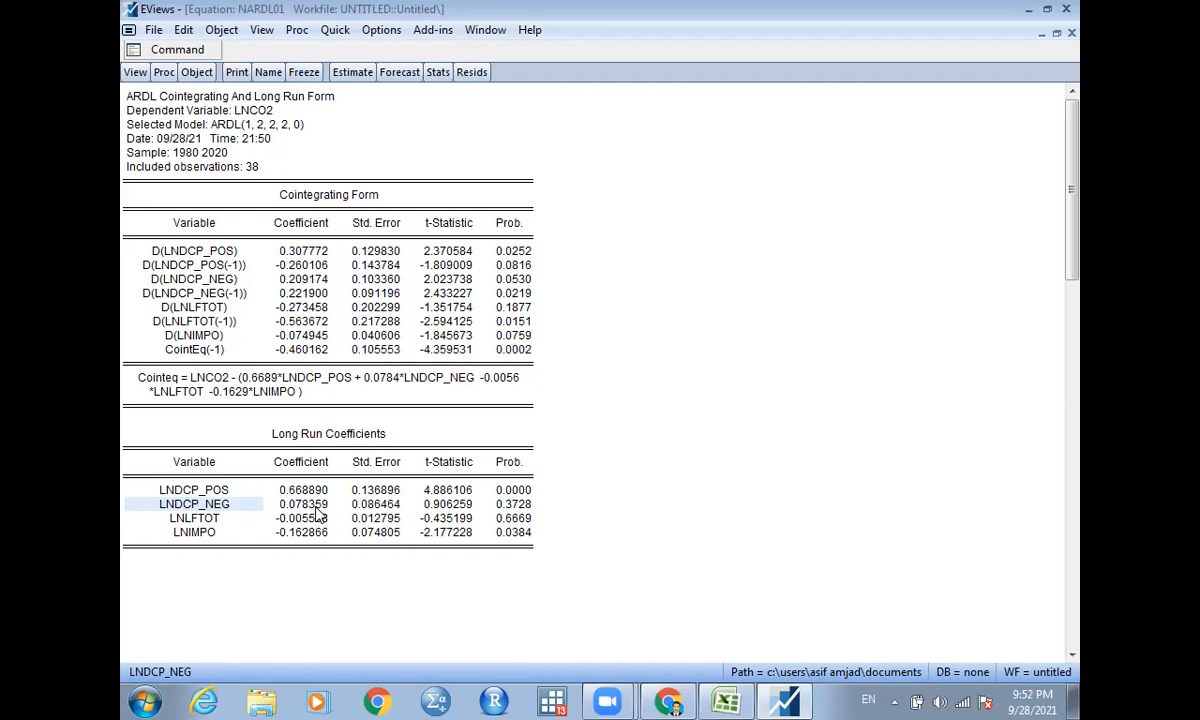
Check the long-run coefficient of LNDCP_POS and run the Ramsey RESET Test with 1 fitted term
{"action": "left_click", "coordinate": [193, 491]}
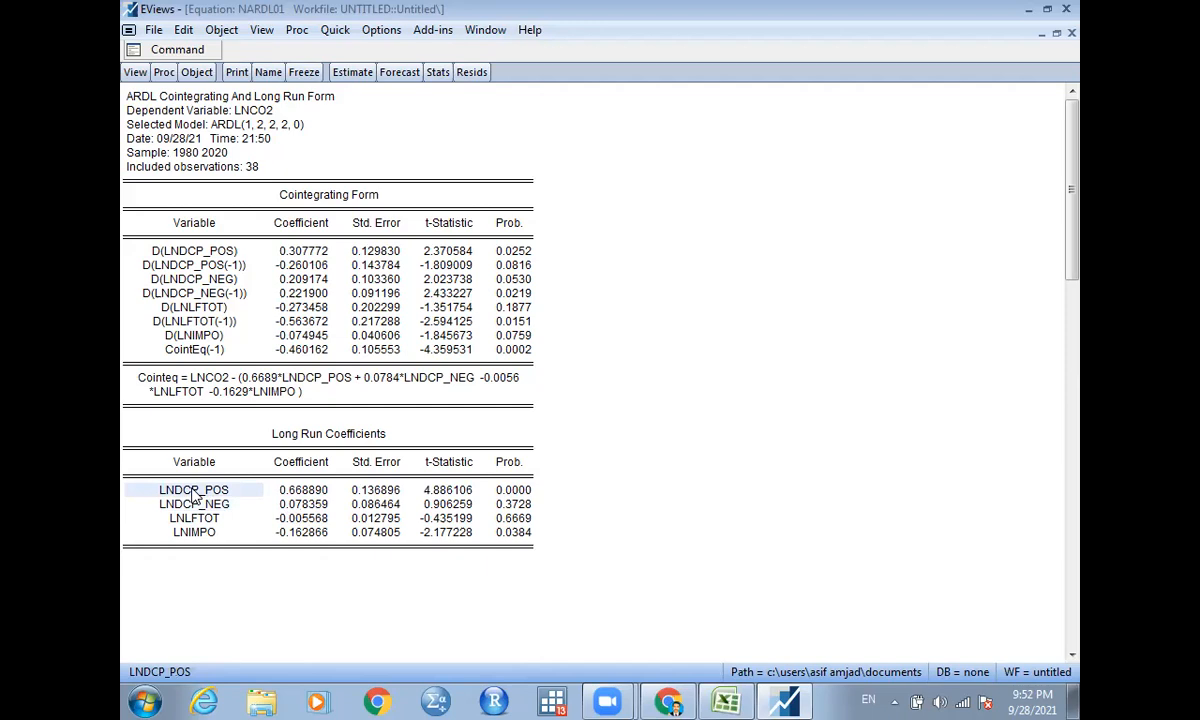
{"action": "left_click", "coordinate": [310, 490]}
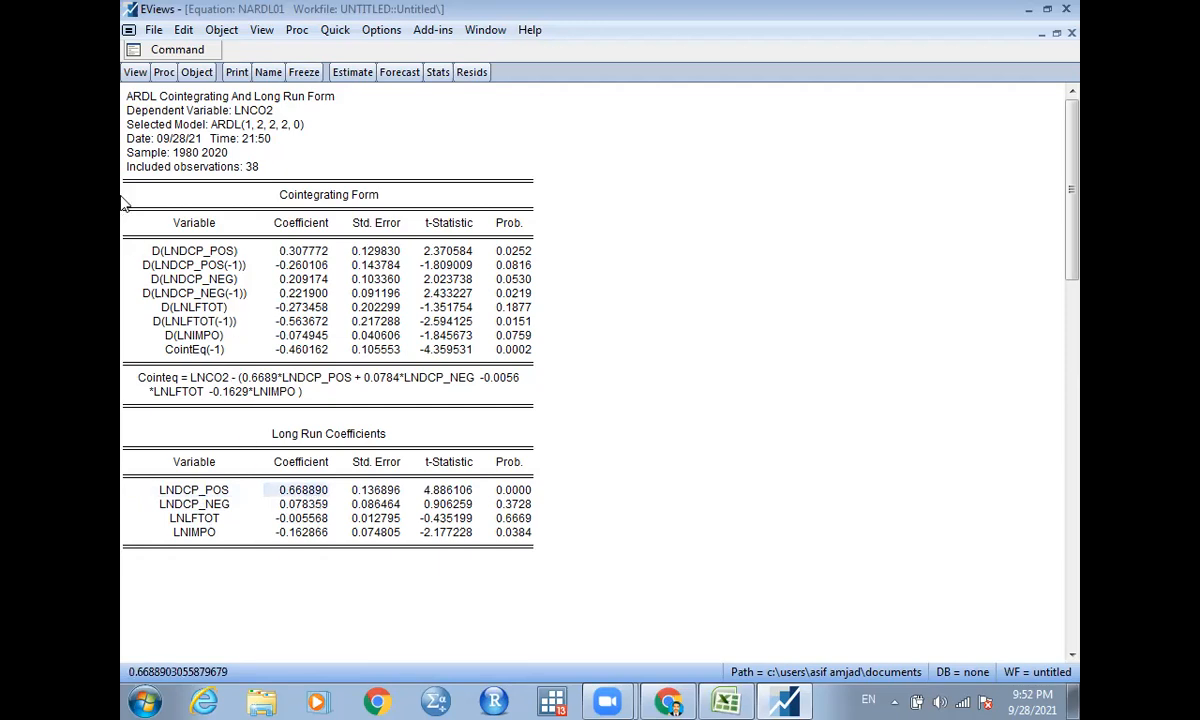
{"action": "left_click", "coordinate": [135, 73]}
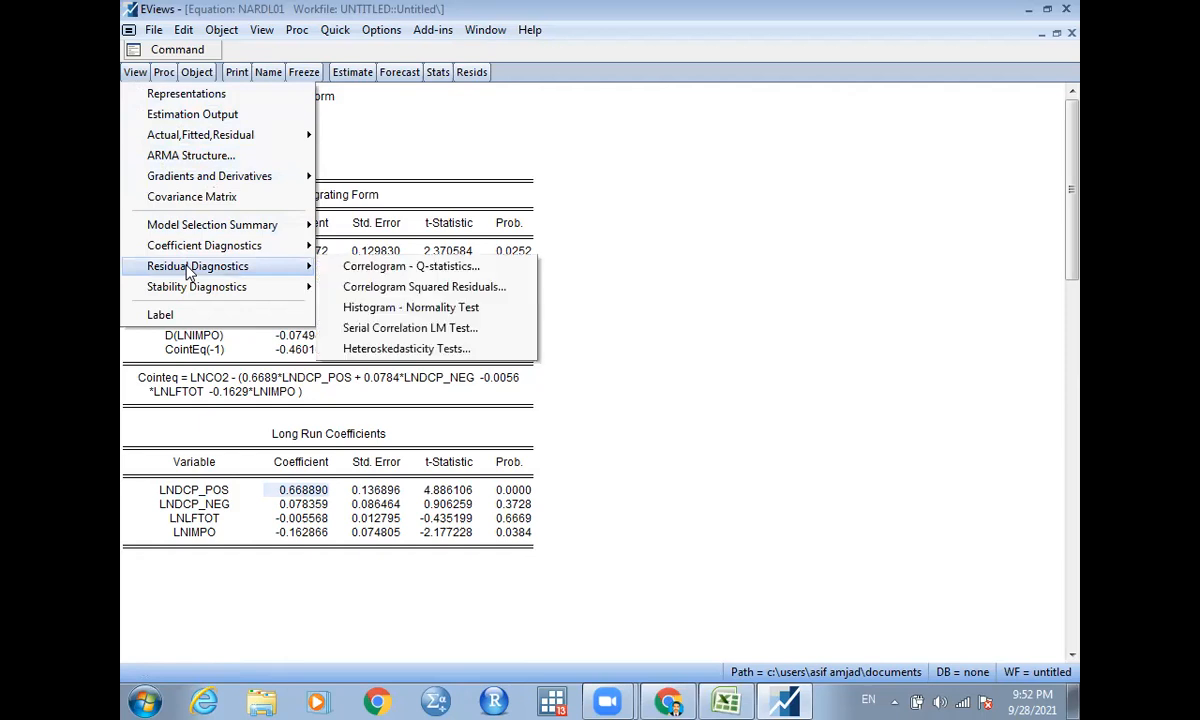
{"action": "mouse_move", "coordinate": [204, 295]}
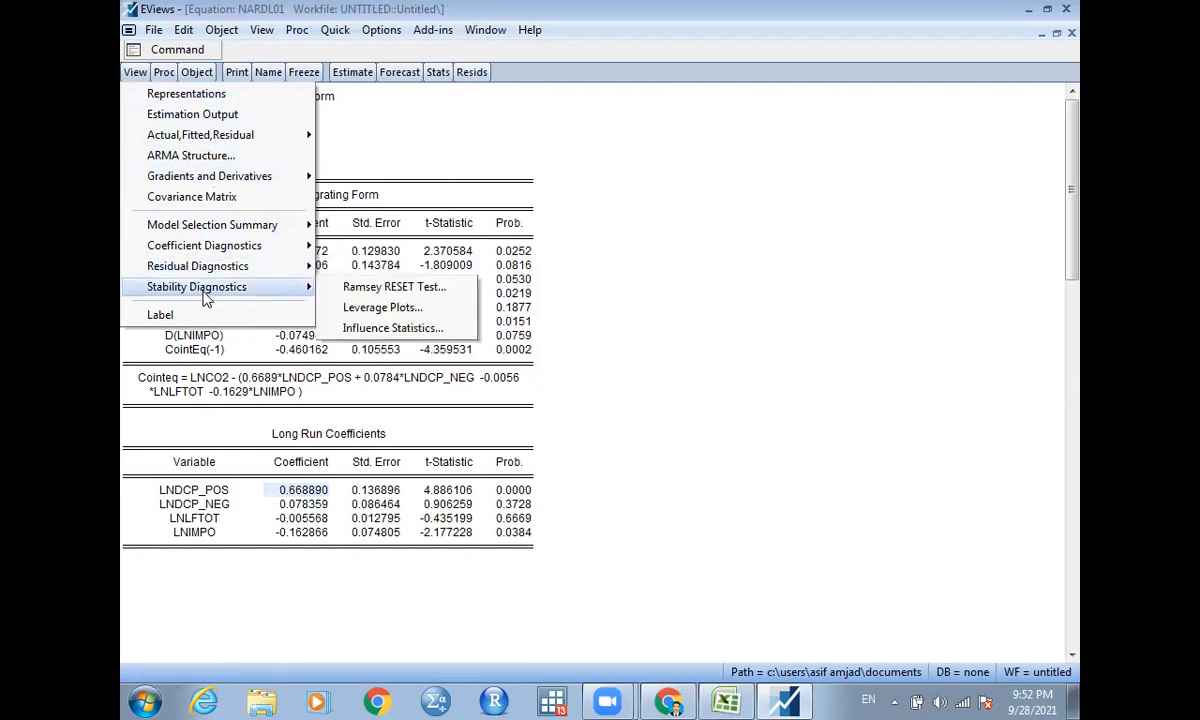
{"action": "left_click", "coordinate": [363, 288]}
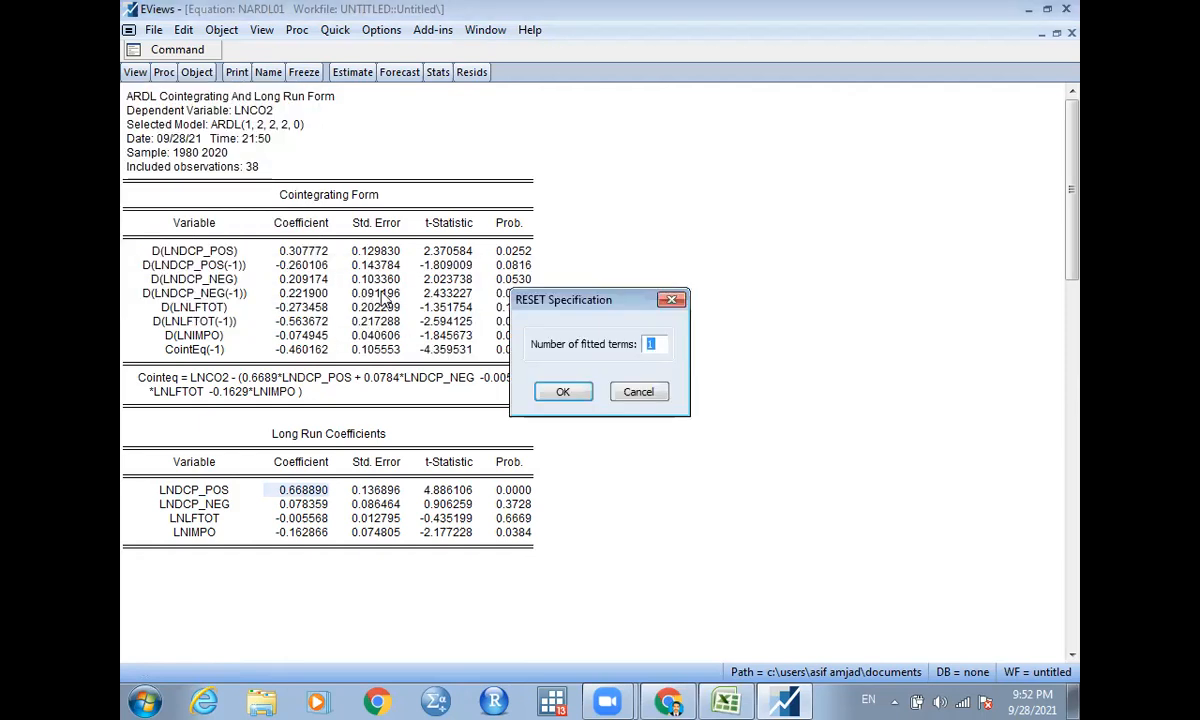
{"action": "left_click", "coordinate": [566, 392]}
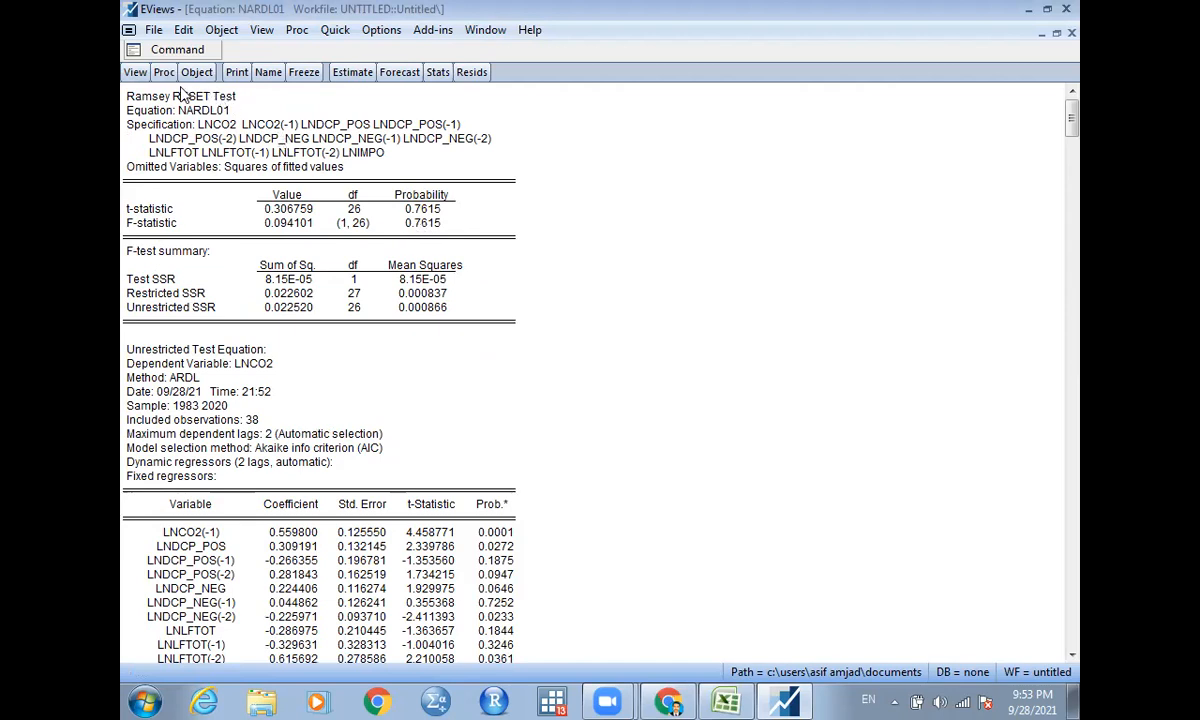
Run the Breusch-Pagan-Godfrey heteroskedasticity test on the equation with its default regressors
{"action": "left_click", "coordinate": [136, 78]}
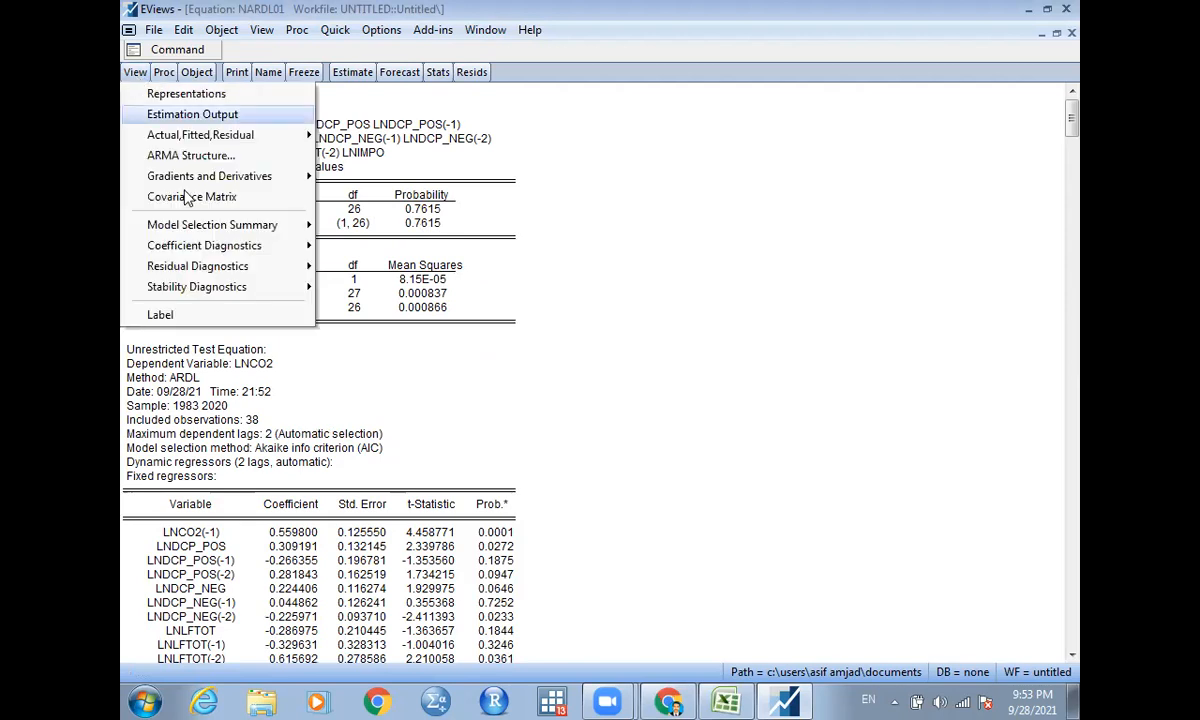
{"action": "mouse_move", "coordinate": [224, 268]}
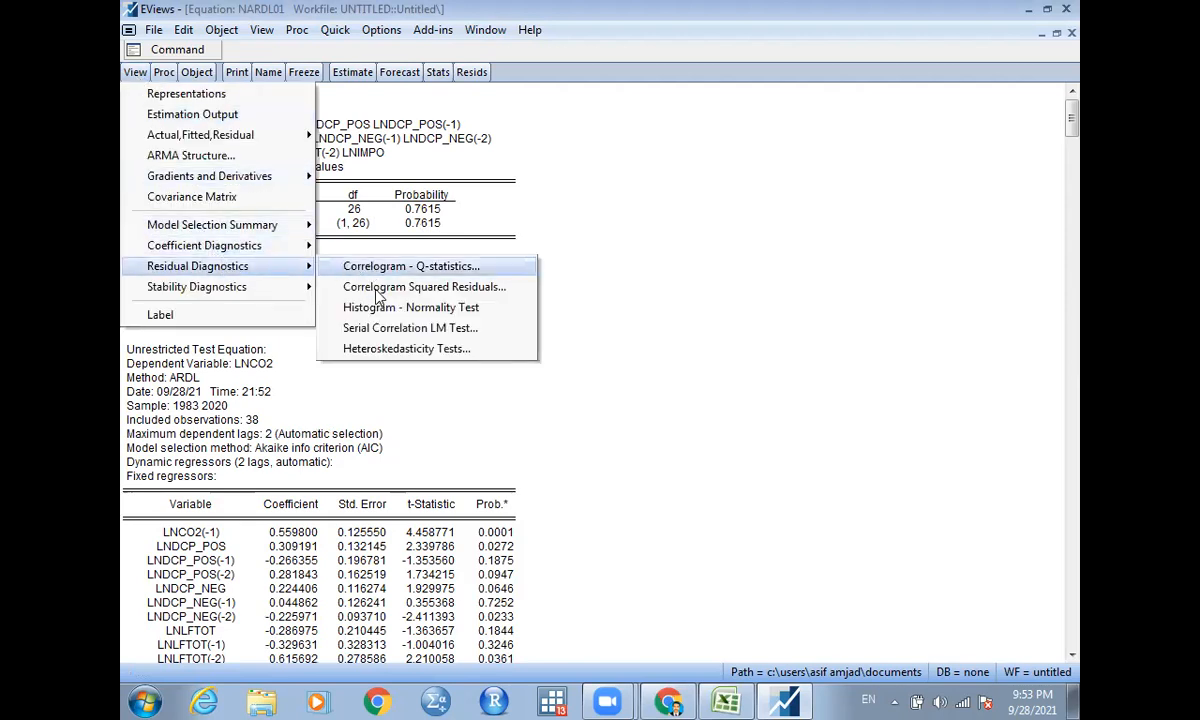
{"action": "left_click", "coordinate": [389, 350]}
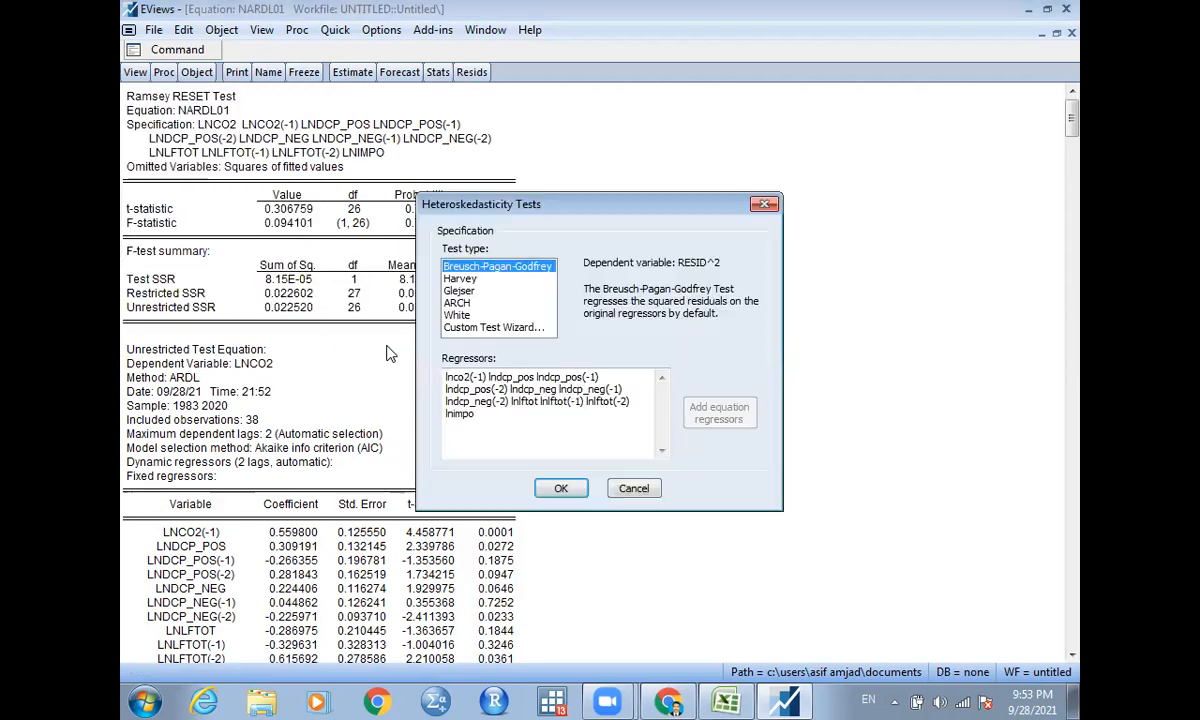
{"action": "left_click", "coordinate": [558, 487]}
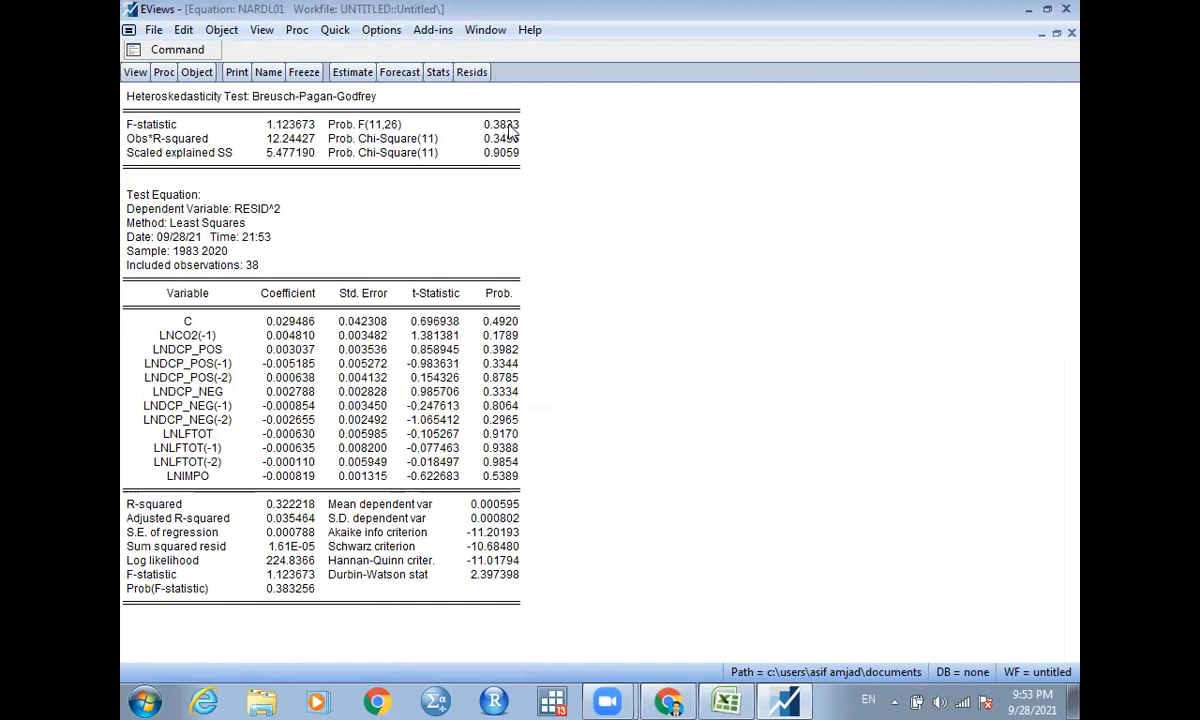
Run the Serial Correlation LM Test on the equation's residuals with 2 lags included
{"action": "left_click", "coordinate": [137, 74]}
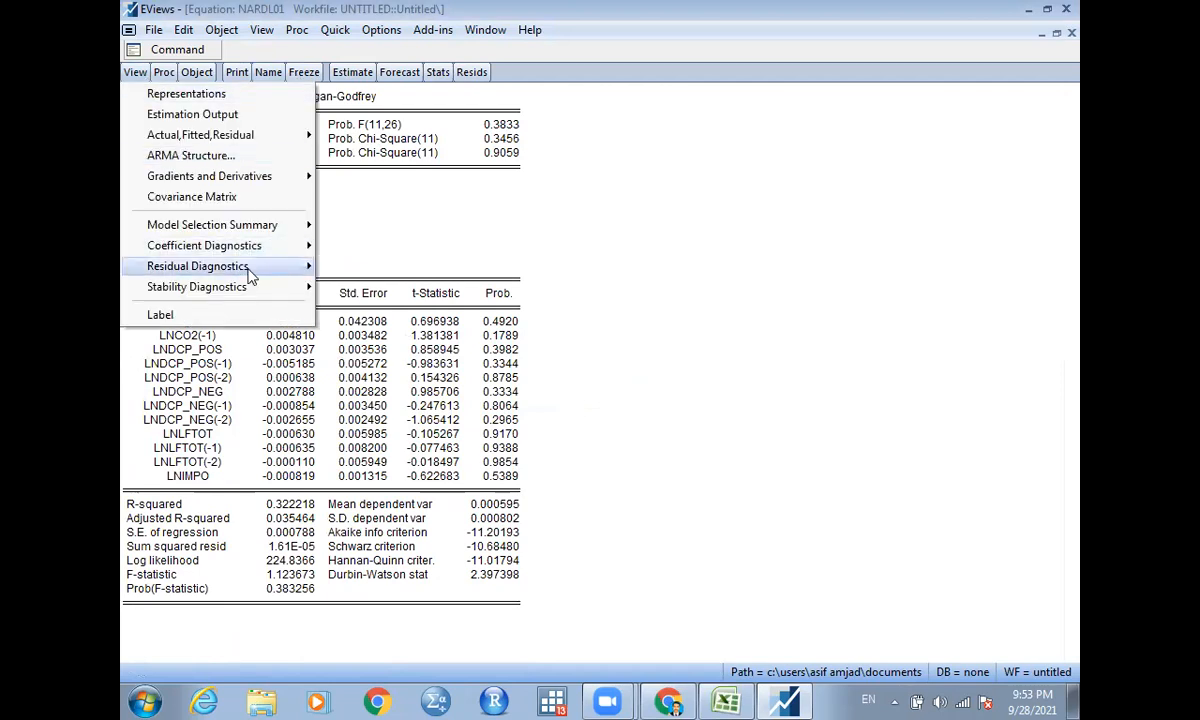
{"action": "mouse_move", "coordinate": [255, 268]}
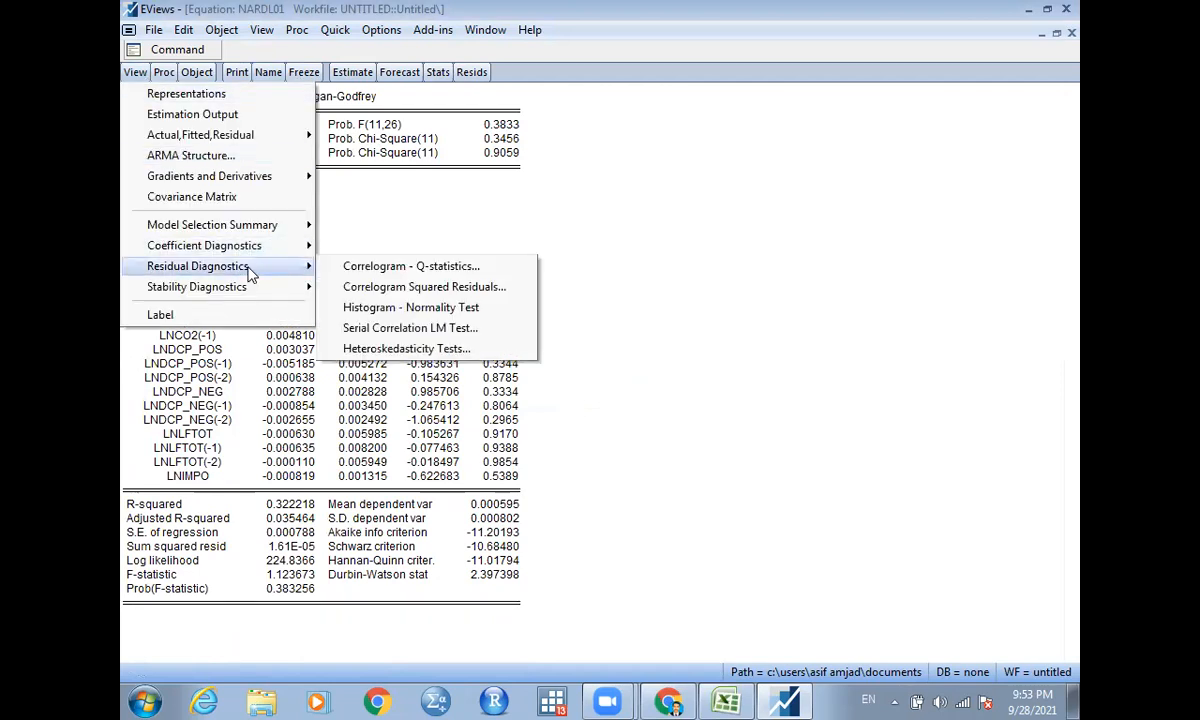
{"action": "left_click", "coordinate": [407, 322]}
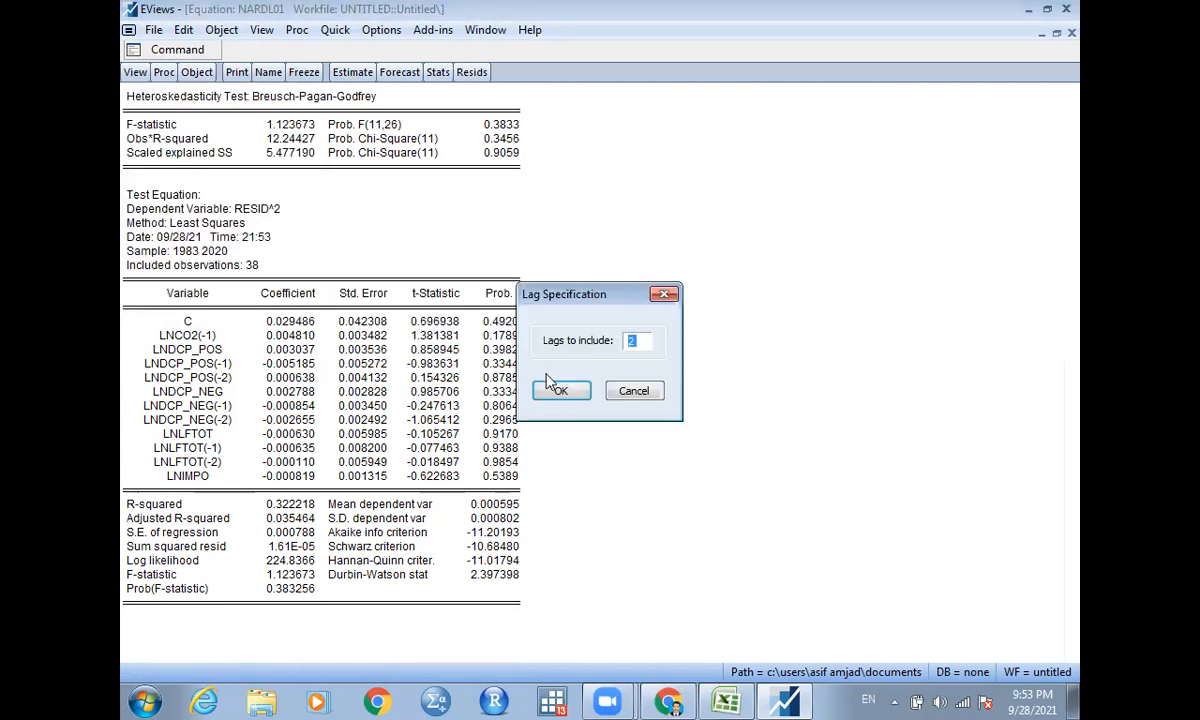
{"action": "left_click", "coordinate": [558, 390]}
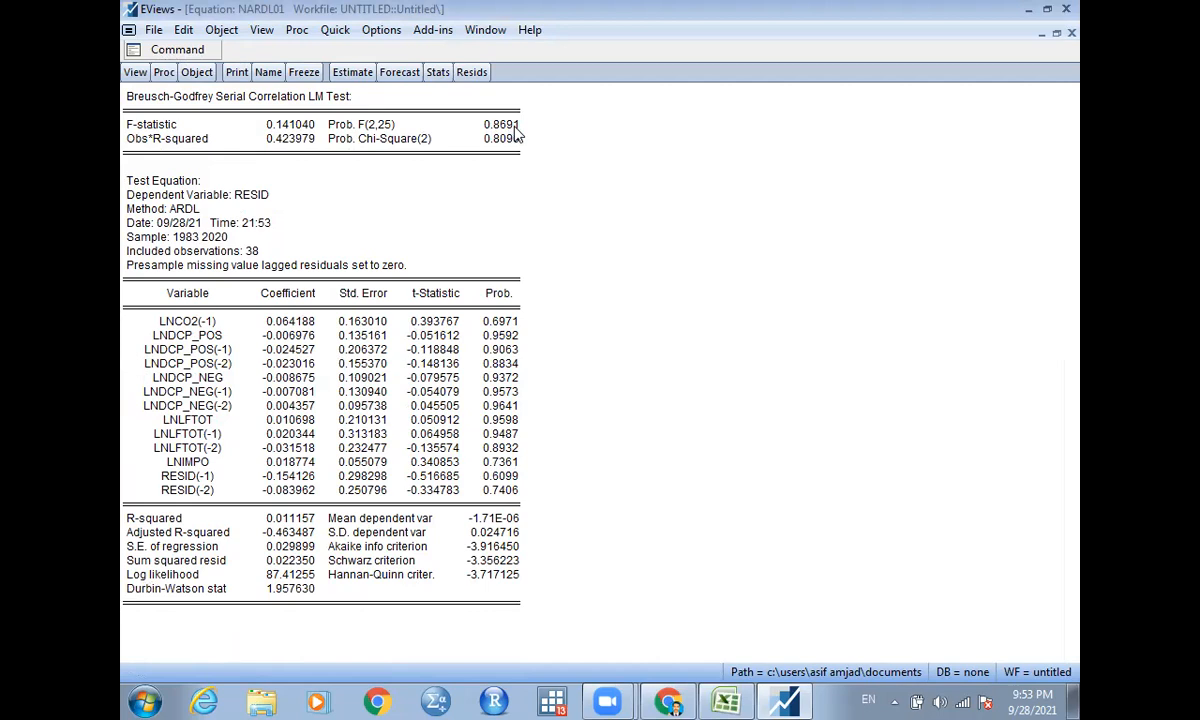
Show the Histogram - Normality Test of the equation's residuals
{"action": "left_click", "coordinate": [135, 72]}
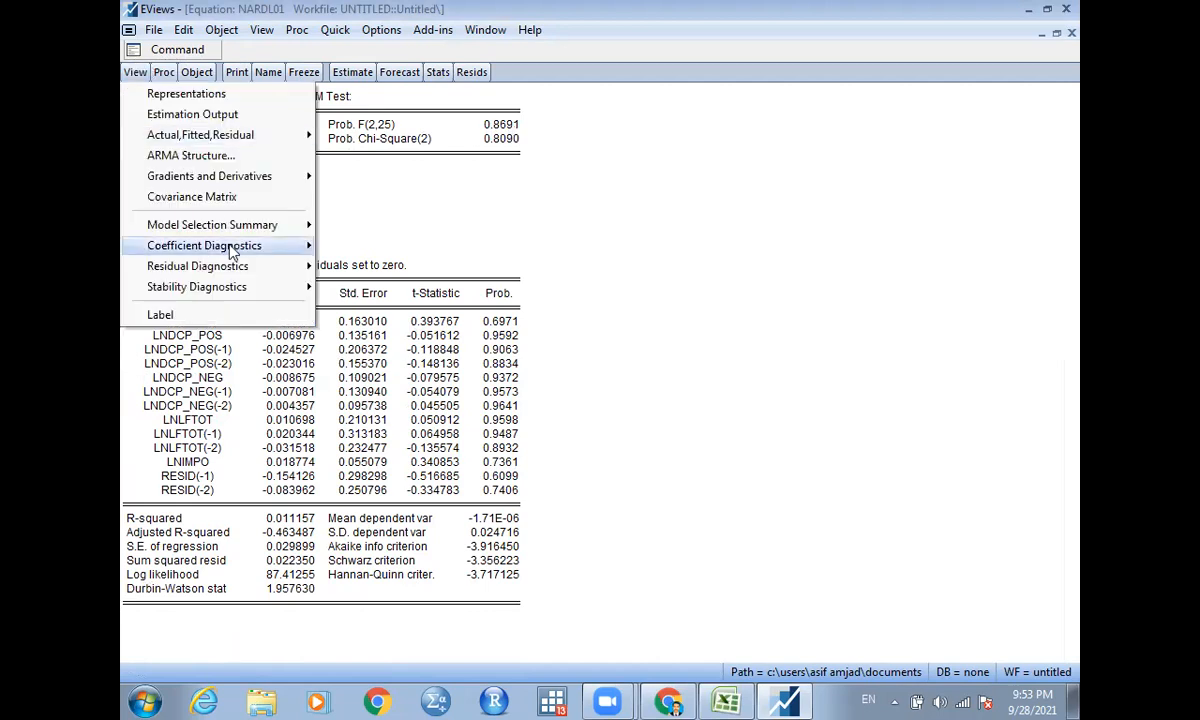
{"action": "mouse_move", "coordinate": [224, 245]}
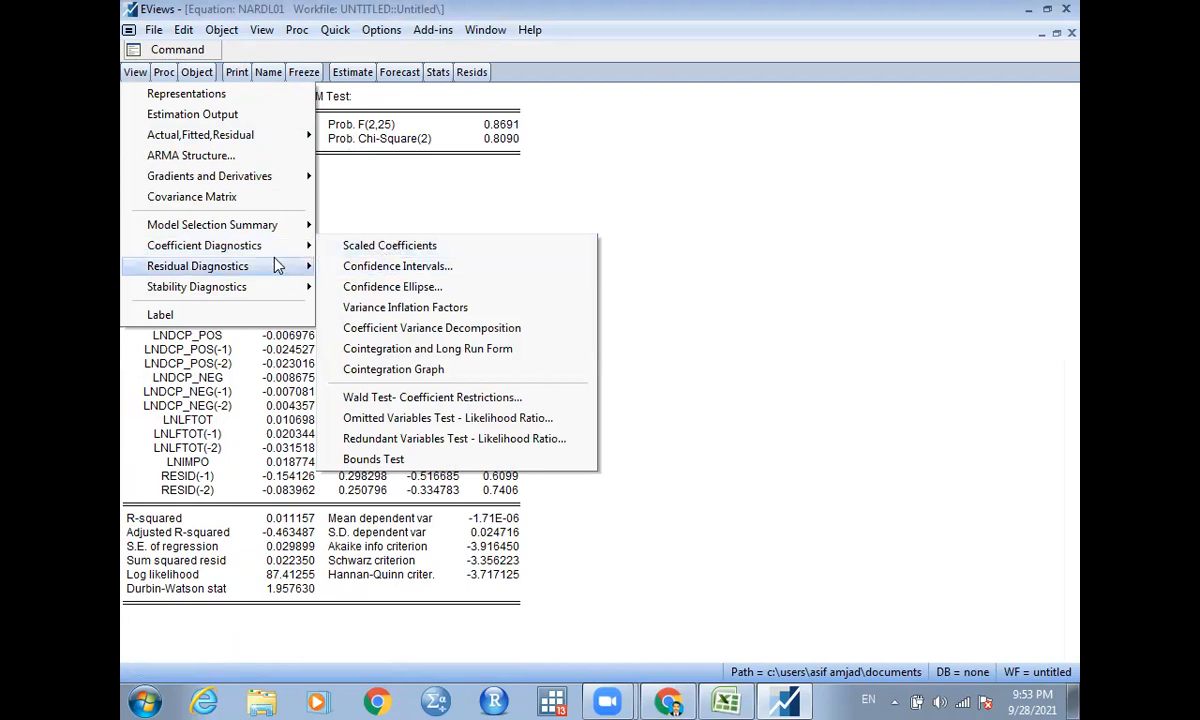
{"action": "mouse_move", "coordinate": [272, 265]}
{"action": "left_click", "coordinate": [405, 310]}
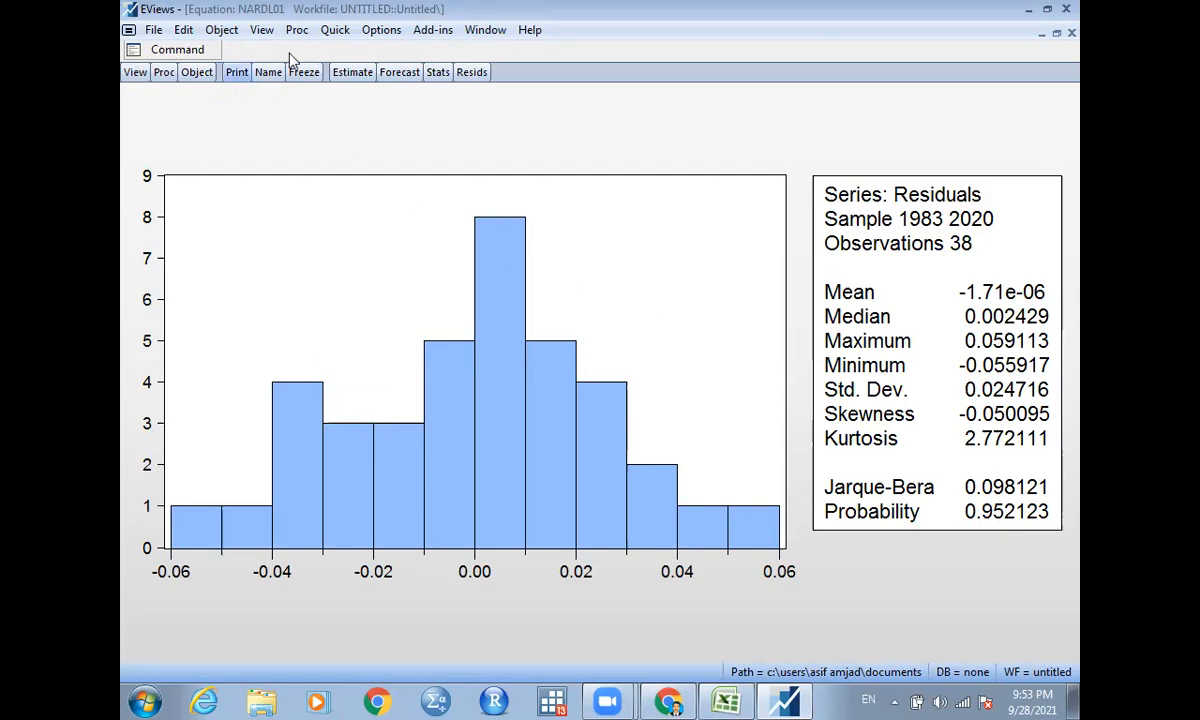
Generate the NARDL CUSUM and CUSUMQ graphs for the equation, inspect both against the 5% significance bands and close them
{"action": "left_click", "coordinate": [428, 38]}
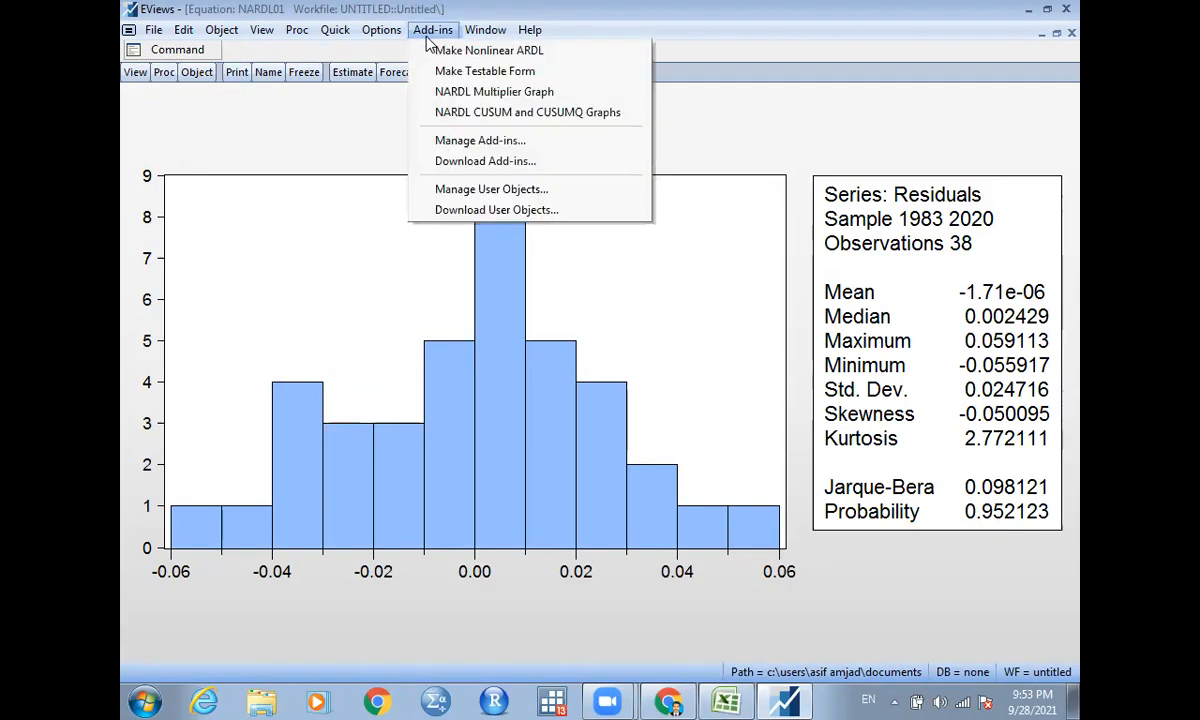
{"action": "left_click", "coordinate": [476, 113]}
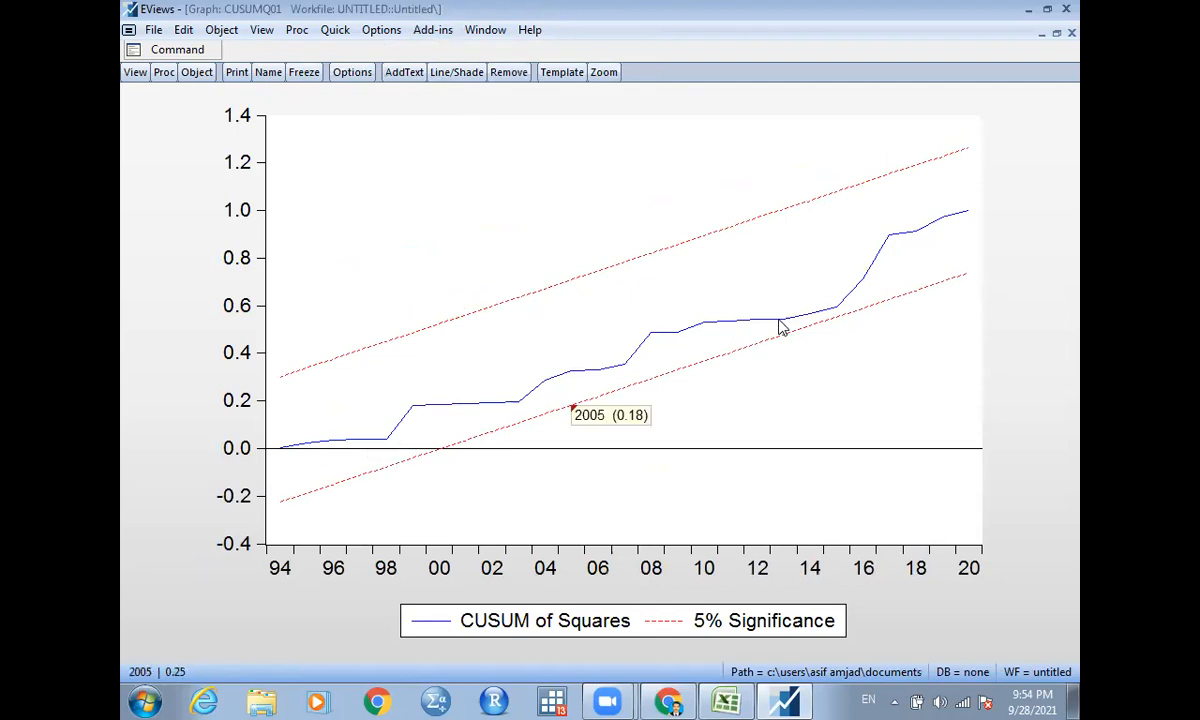
{"action": "left_click", "coordinate": [1071, 35]}
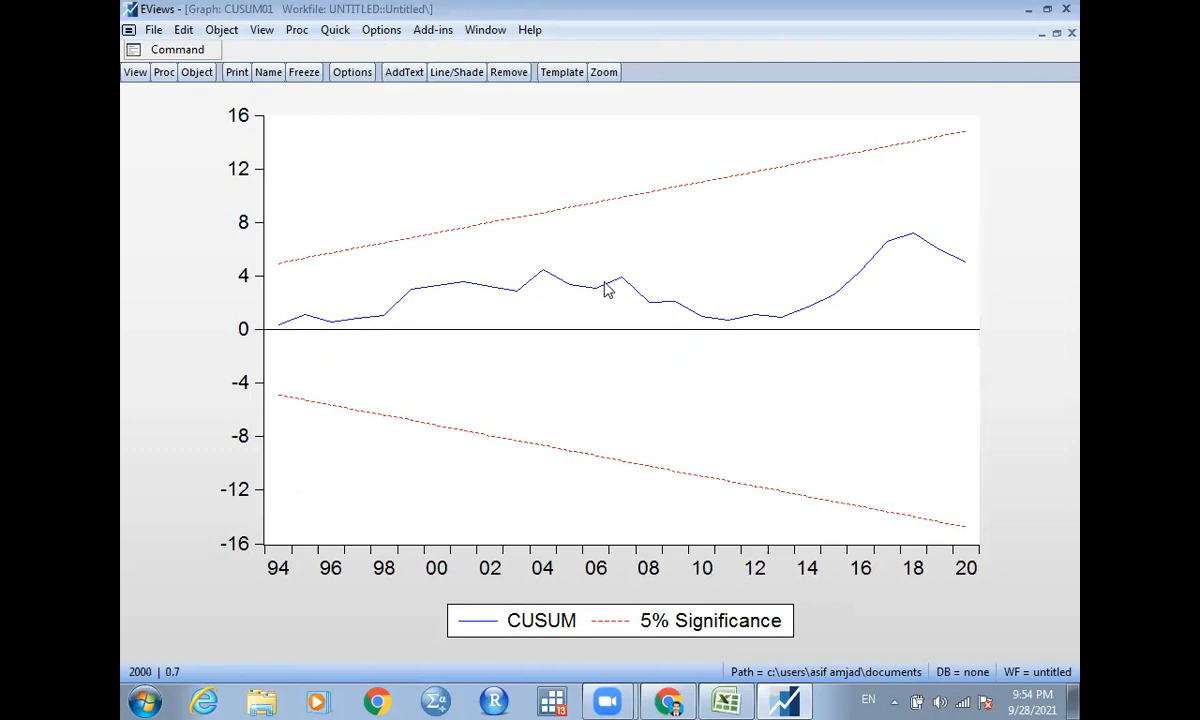
{"action": "mouse_move", "coordinate": [710, 322]}
{"action": "left_click", "coordinate": [1071, 34]}
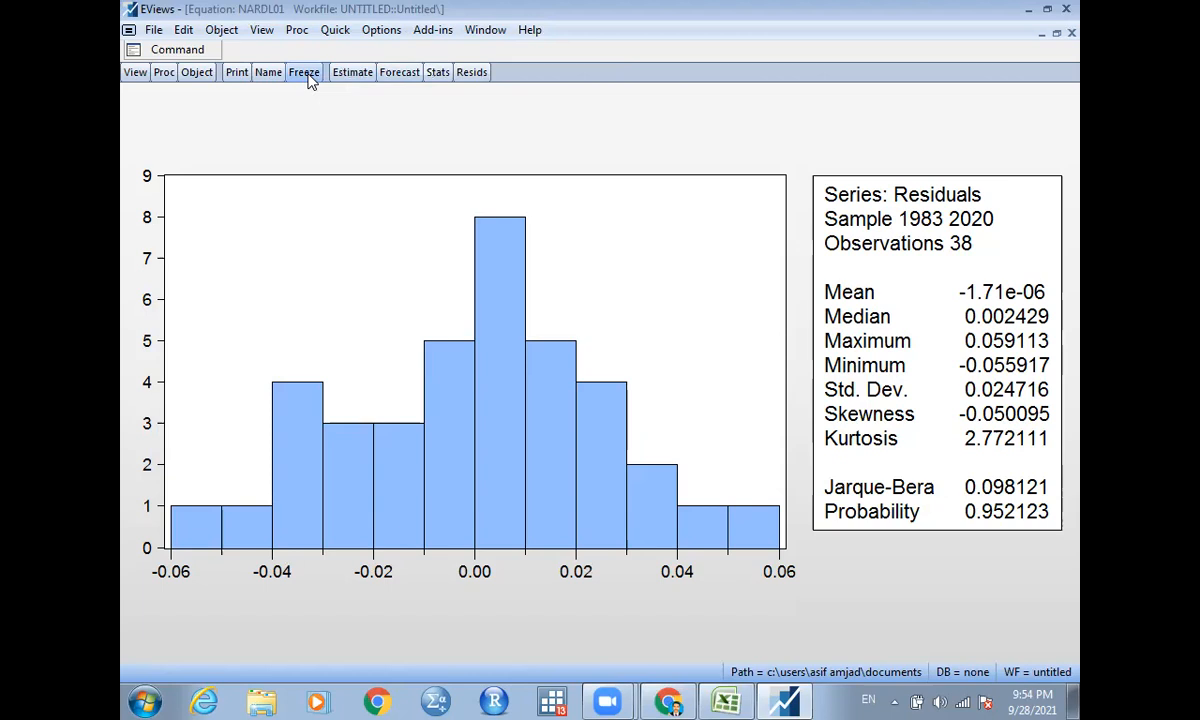
Re-estimate the ARDL equation with maximum lags of 2 and trend specification None, and run its Bounds Test
{"action": "left_click", "coordinate": [340, 80]}
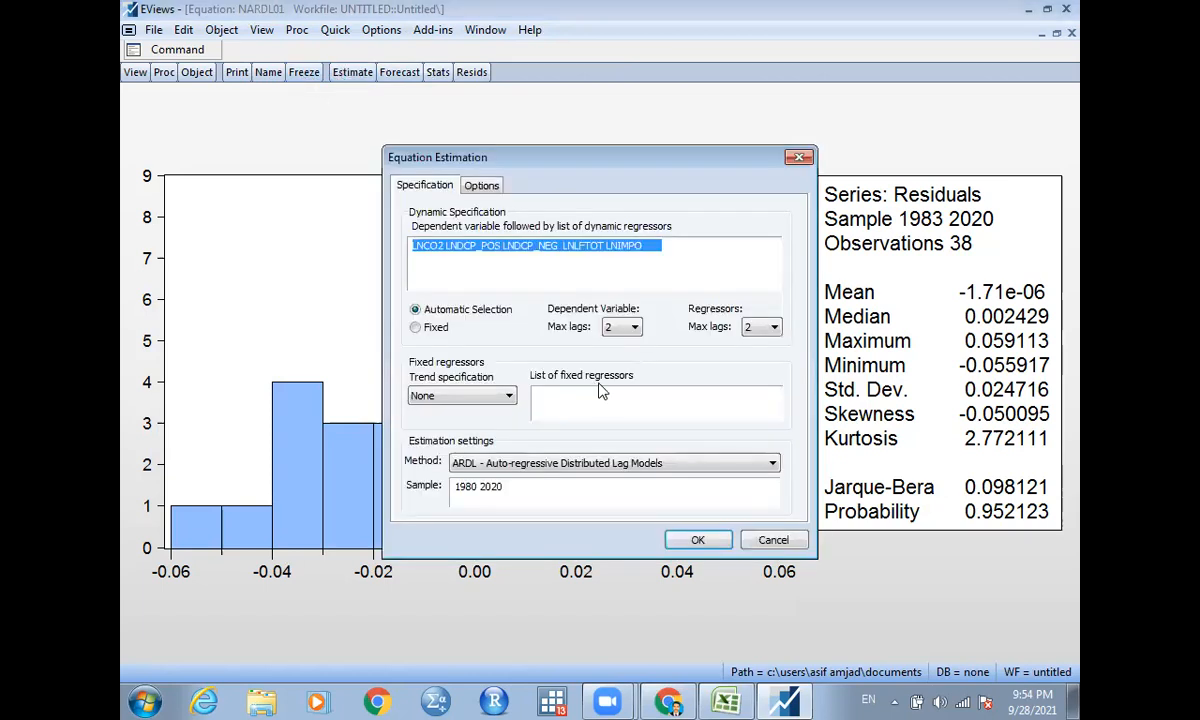
{"action": "left_click", "coordinate": [690, 536]}
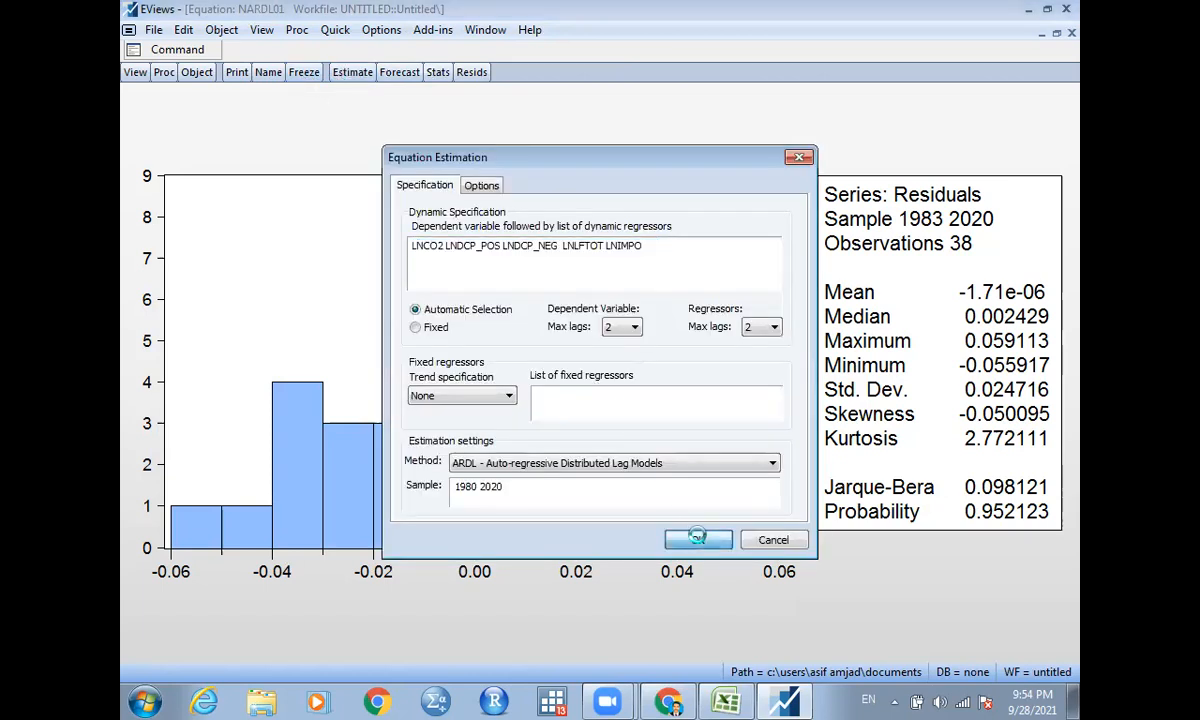
{"action": "left_click", "coordinate": [135, 72]}
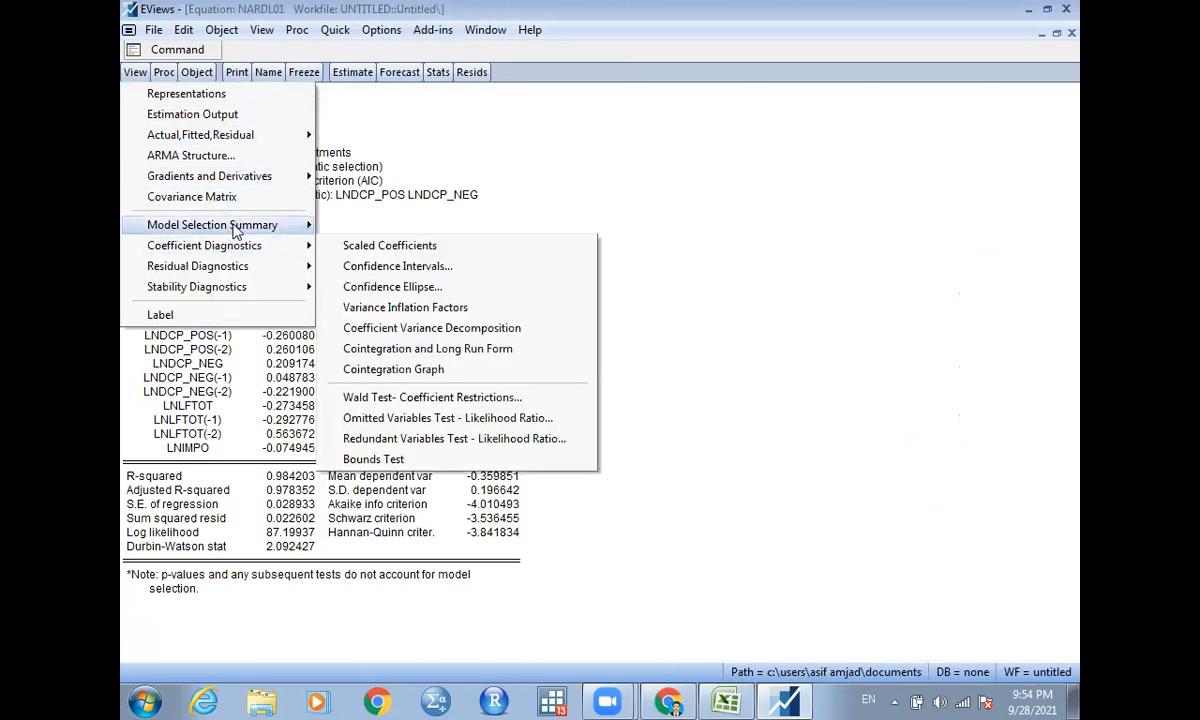
{"action": "mouse_move", "coordinate": [235, 231]}
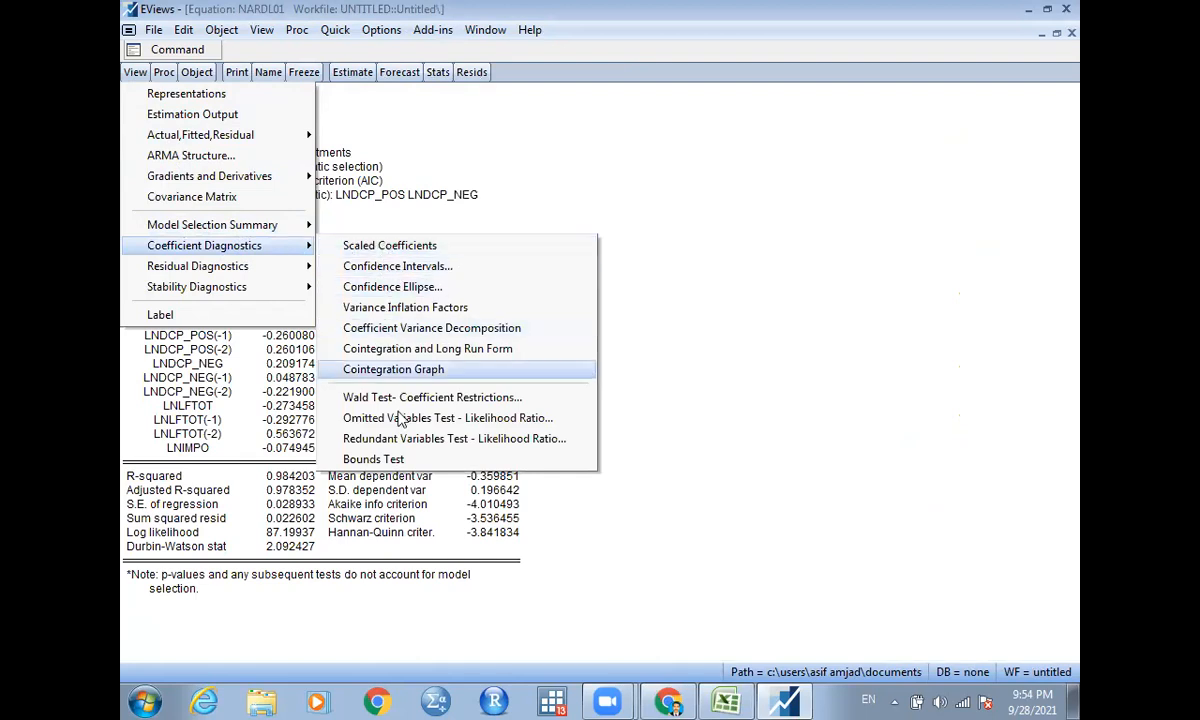
{"action": "left_click", "coordinate": [407, 461]}
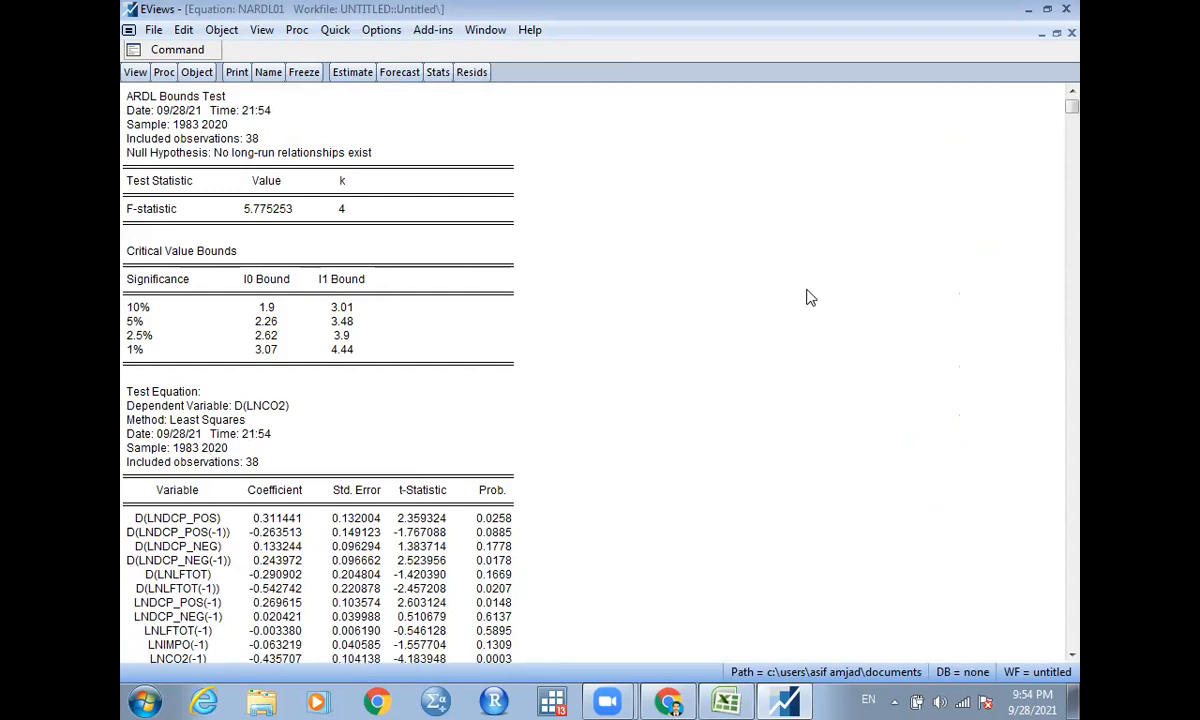
Copy the variable names of the Bounds Test equation, from D(LNDCP_POS) to LNCO2(-1), as text with numbers as displayed
{"action": "left_click_drag", "start_coordinate": [1072, 106], "coordinate": [1074, 177]}
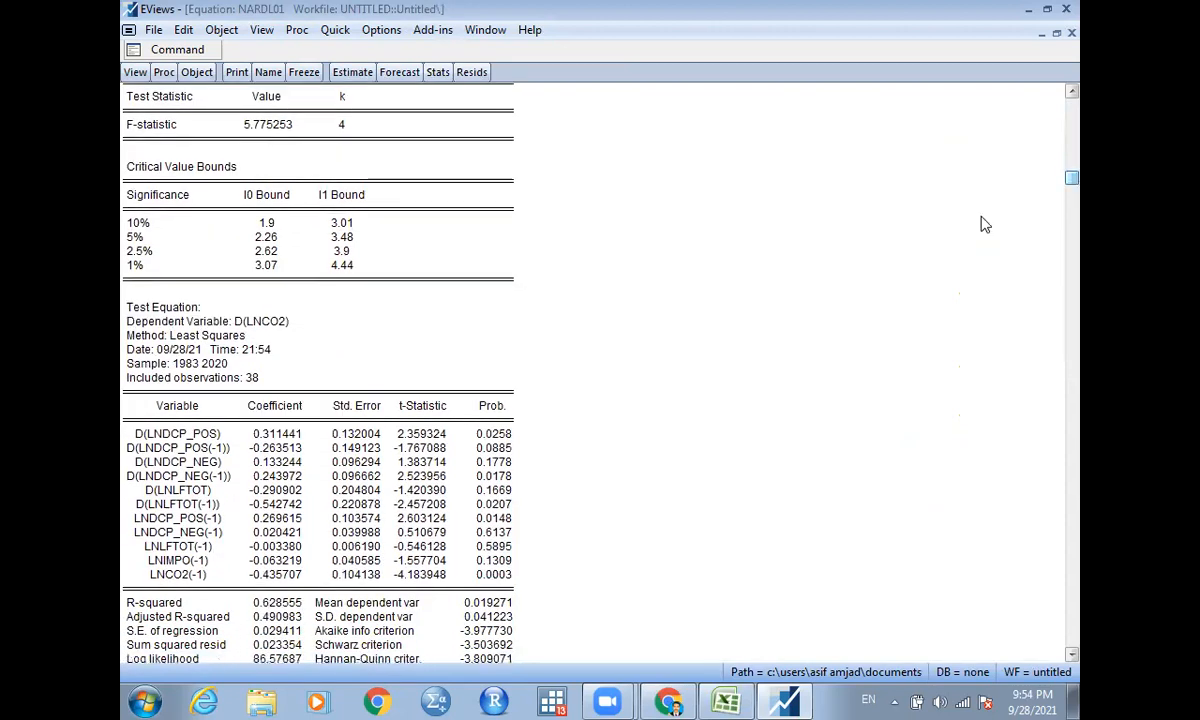
{"action": "left_click_drag", "start_coordinate": [142, 420], "coordinate": [160, 568]}
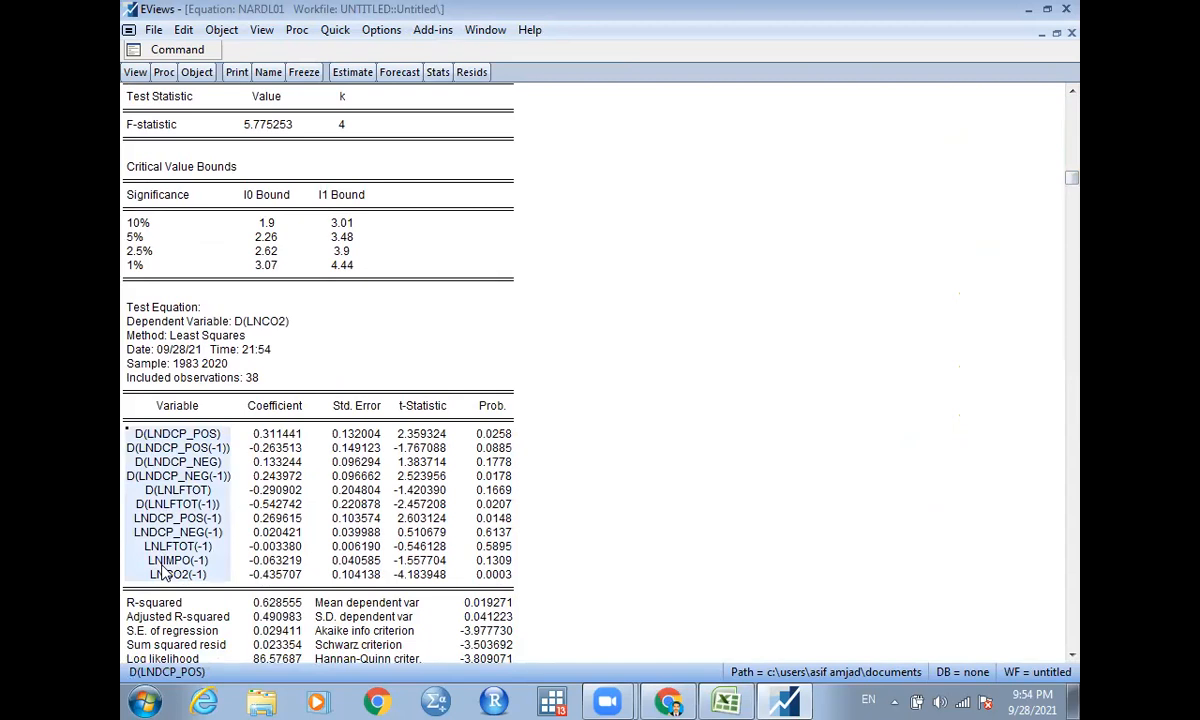
{"action": "key", "text": "ctrl+c"}
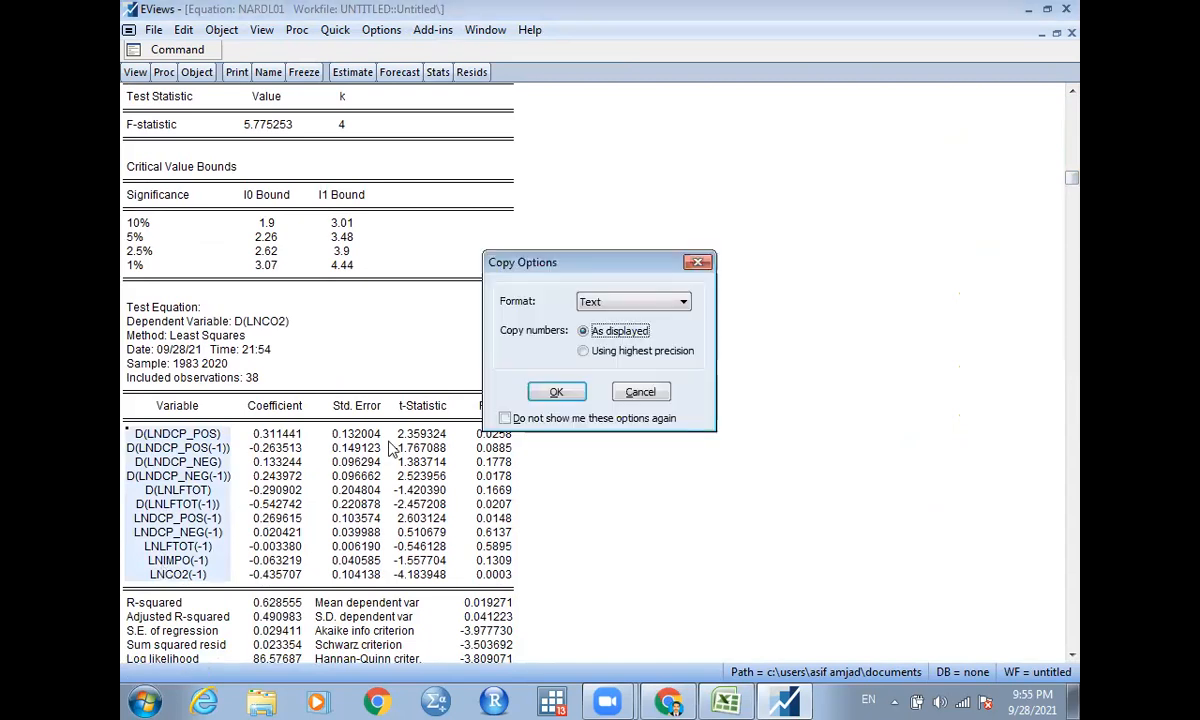
{"action": "left_click", "coordinate": [557, 394]}
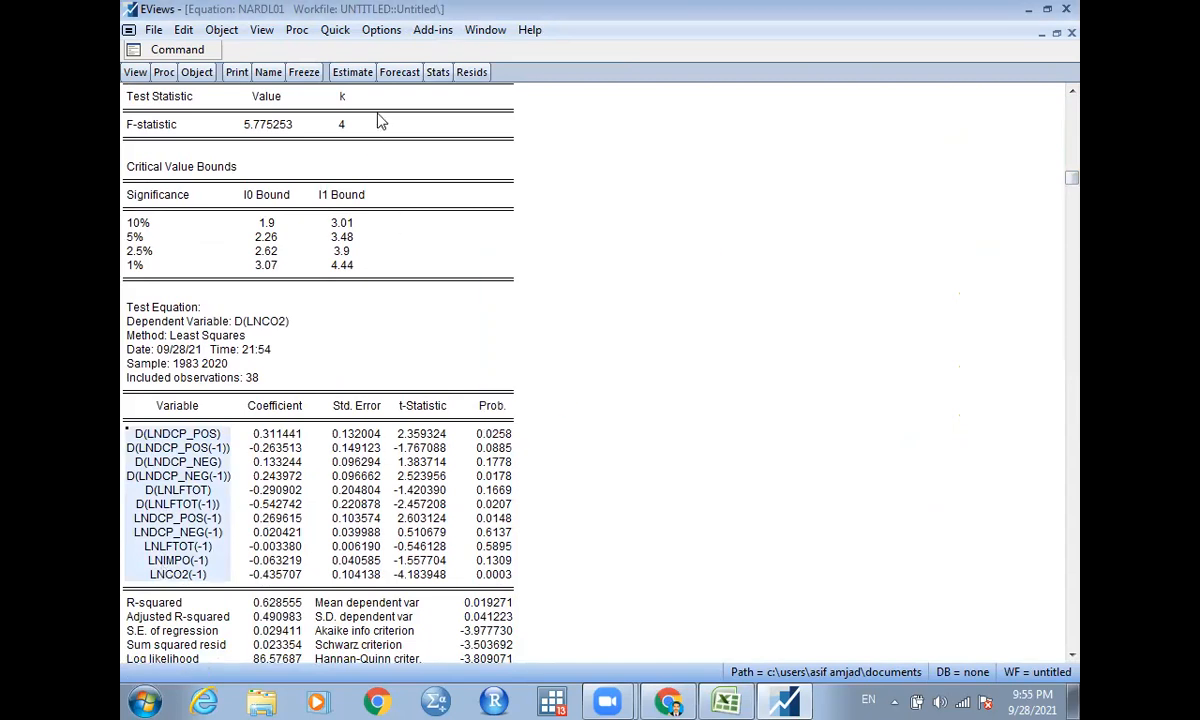
Start a new equation estimation from the copied variable names and set its method to STEPLS - Stepwise Least Squares
{"action": "left_click", "coordinate": [333, 38]}
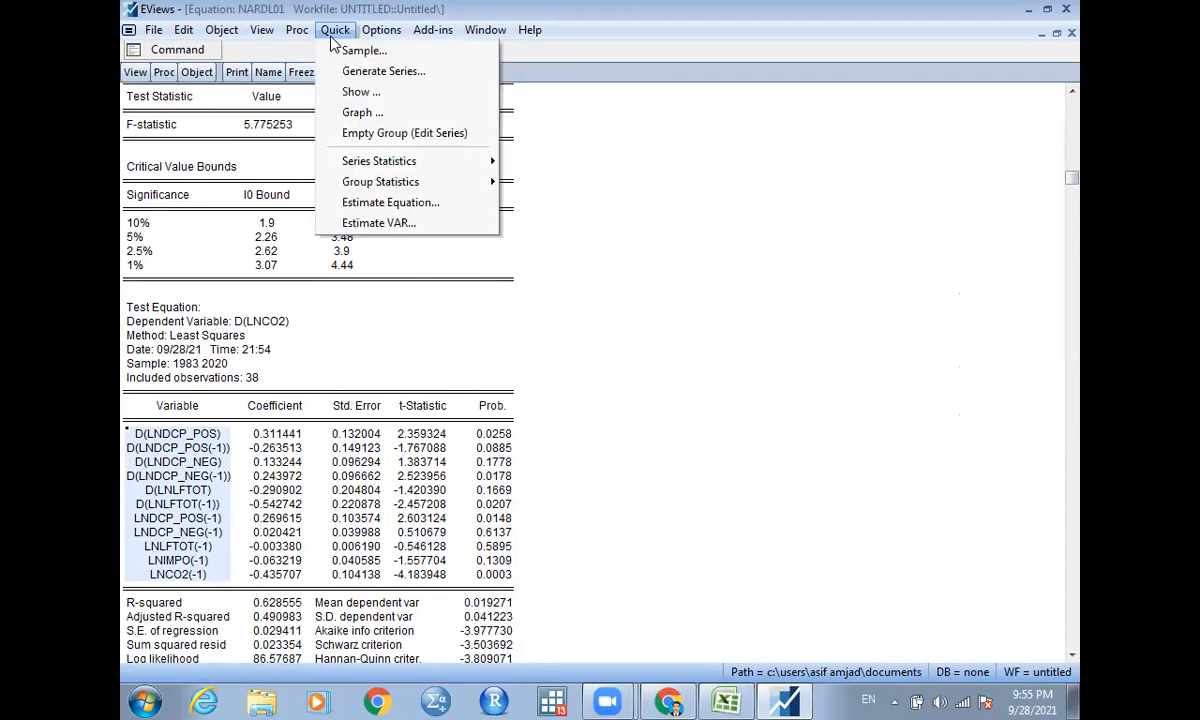
{"action": "left_click", "coordinate": [375, 204]}
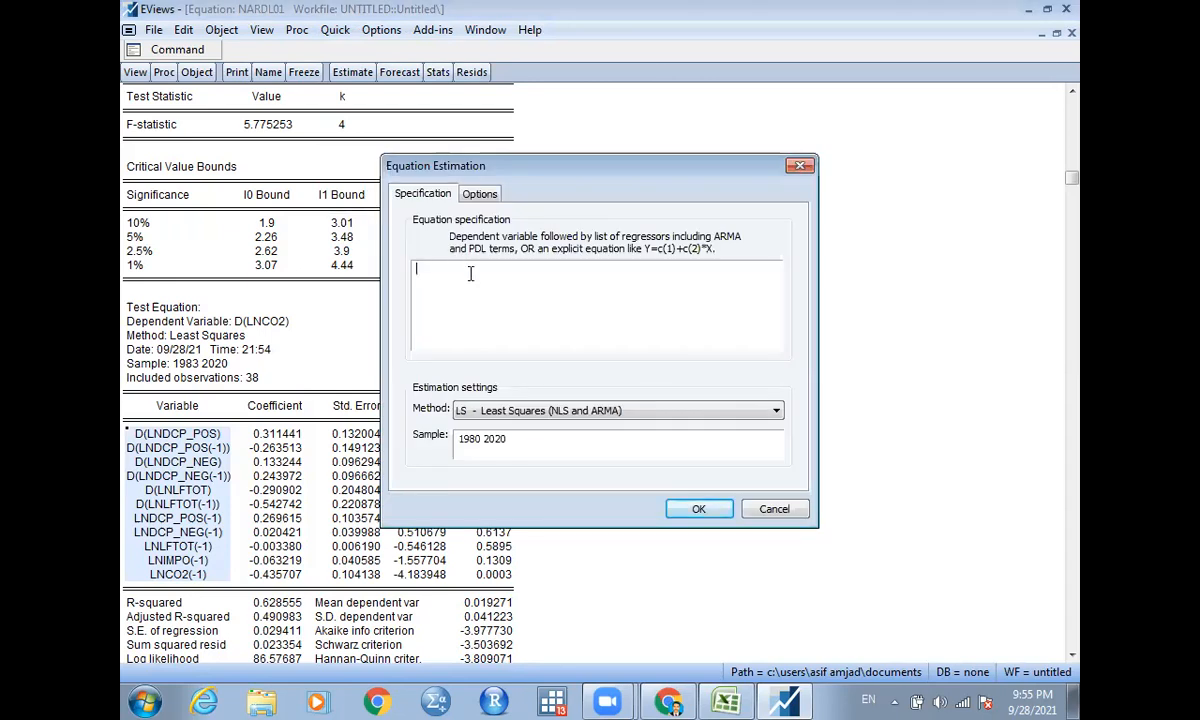
{"action": "key", "text": "ctrl+v"}
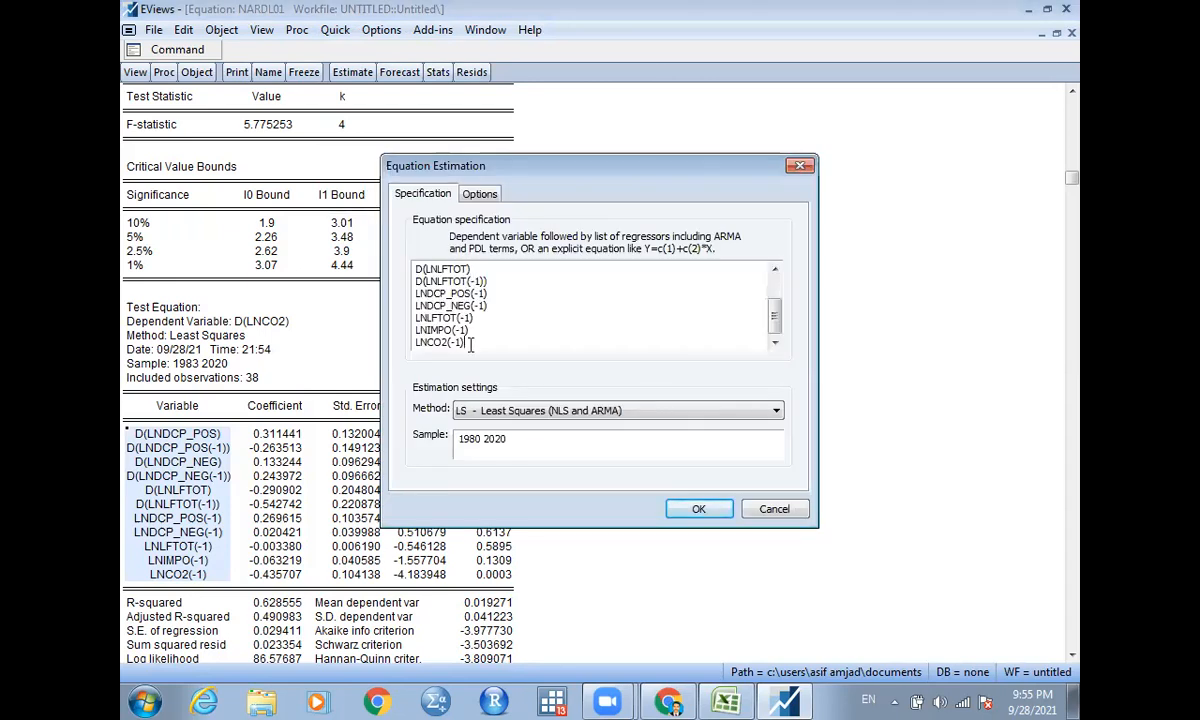
{"action": "left_click", "coordinate": [508, 416]}
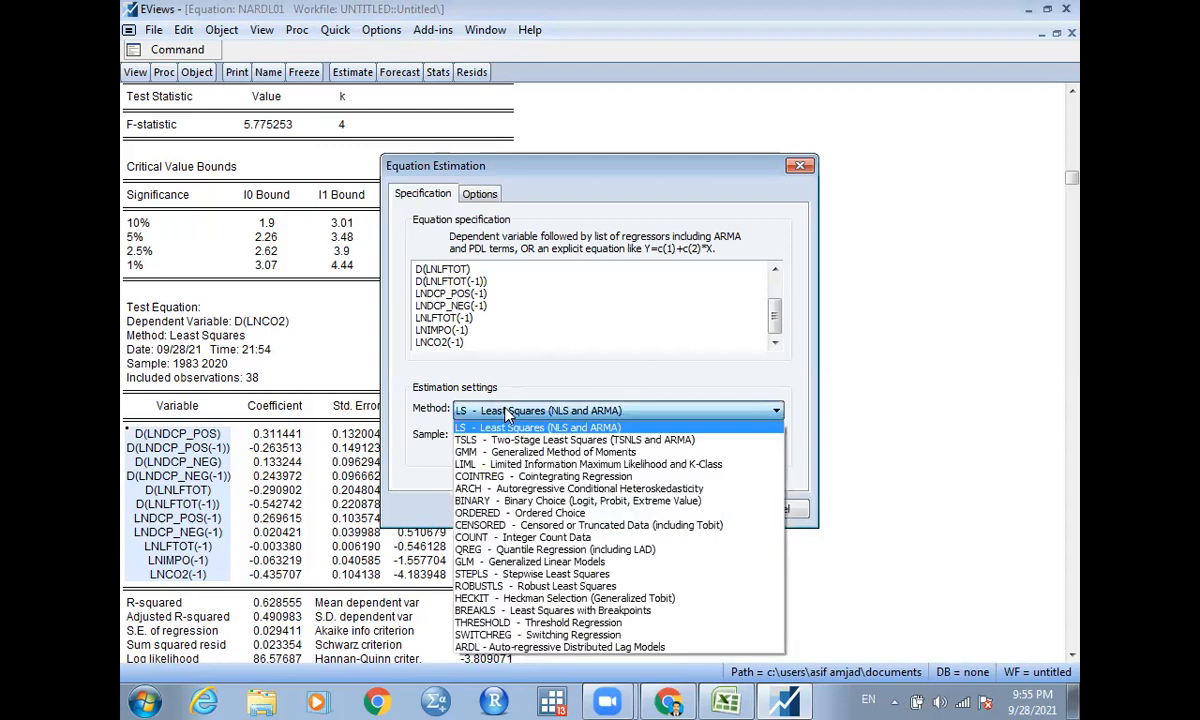
{"action": "left_click", "coordinate": [516, 575]}
Join the listed regressors, from d(lndcp_pos) to lnco2(-1), into one continuous space-separated list by removing the line breaks
{"action": "left_click", "coordinate": [474, 276]}
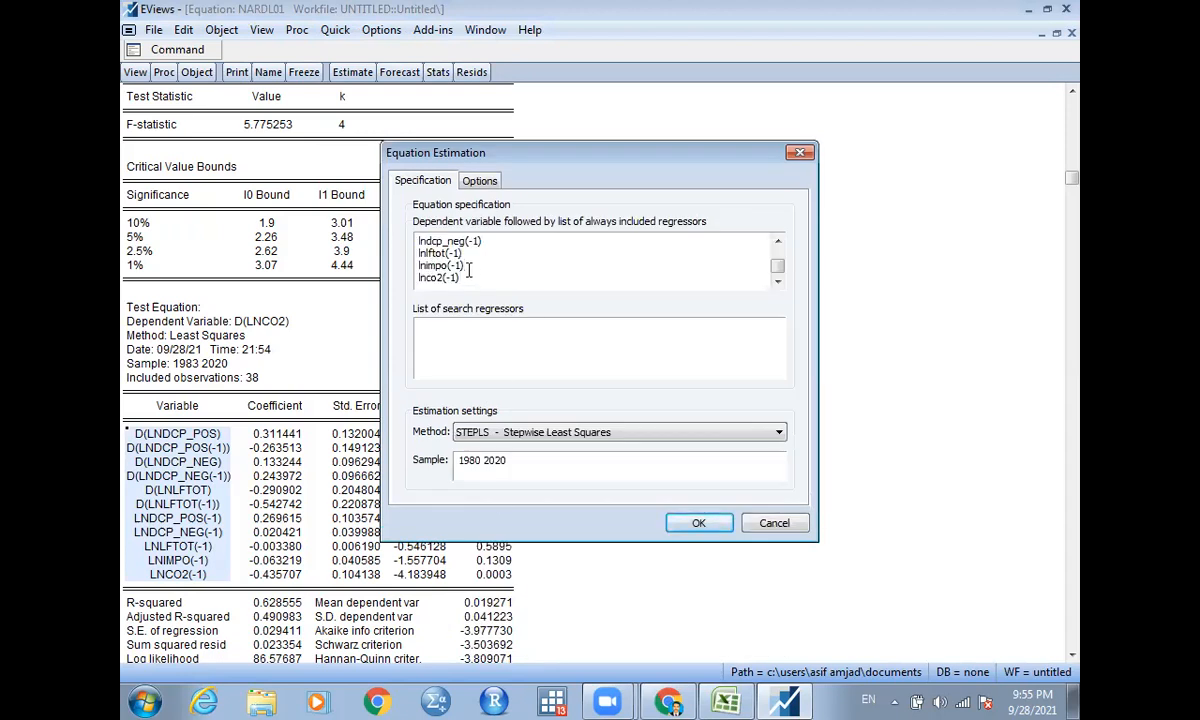
{"action": "key", "text": "Delete"}
{"action": "key", "text": "BackSpace"}
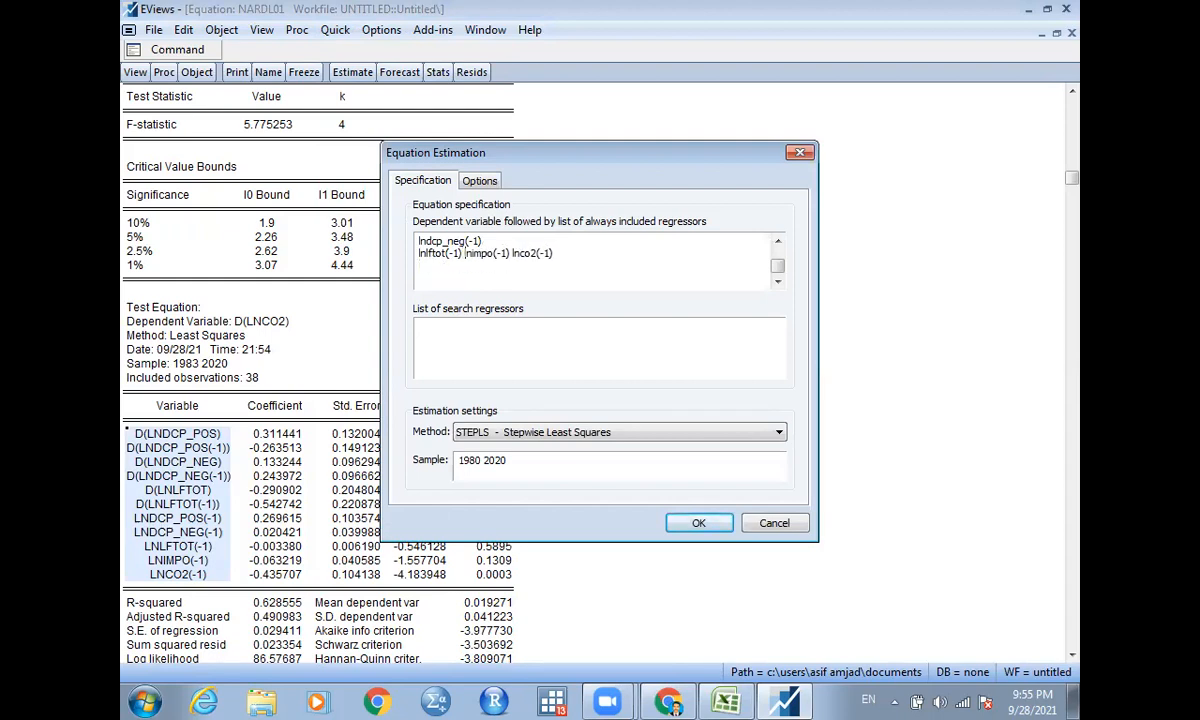
{"action": "key", "text": "BackSpace"}
{"action": "key", "text": "Up"}
{"action": "key", "text": "BackSpace"}
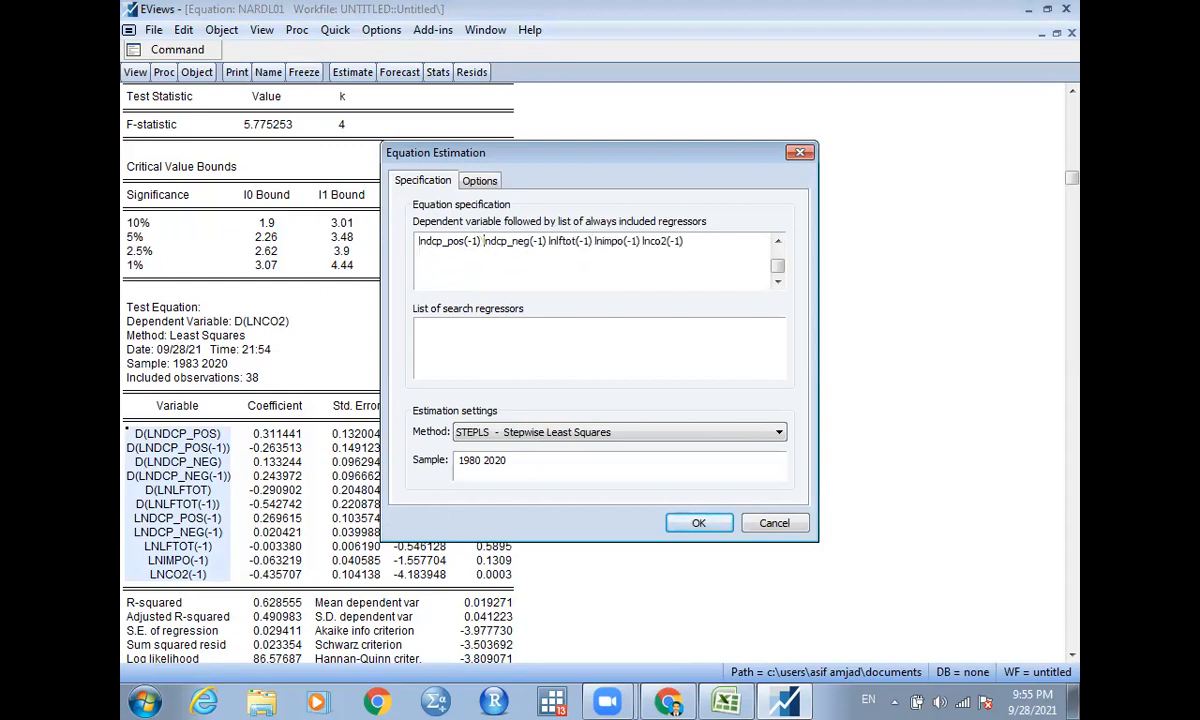
{"action": "key", "text": "Up"}
{"action": "key", "text": "BackSpace"}
{"action": "key", "text": "Up"}
{"action": "key", "text": "BackSpace"}
{"action": "key", "text": "Up"}
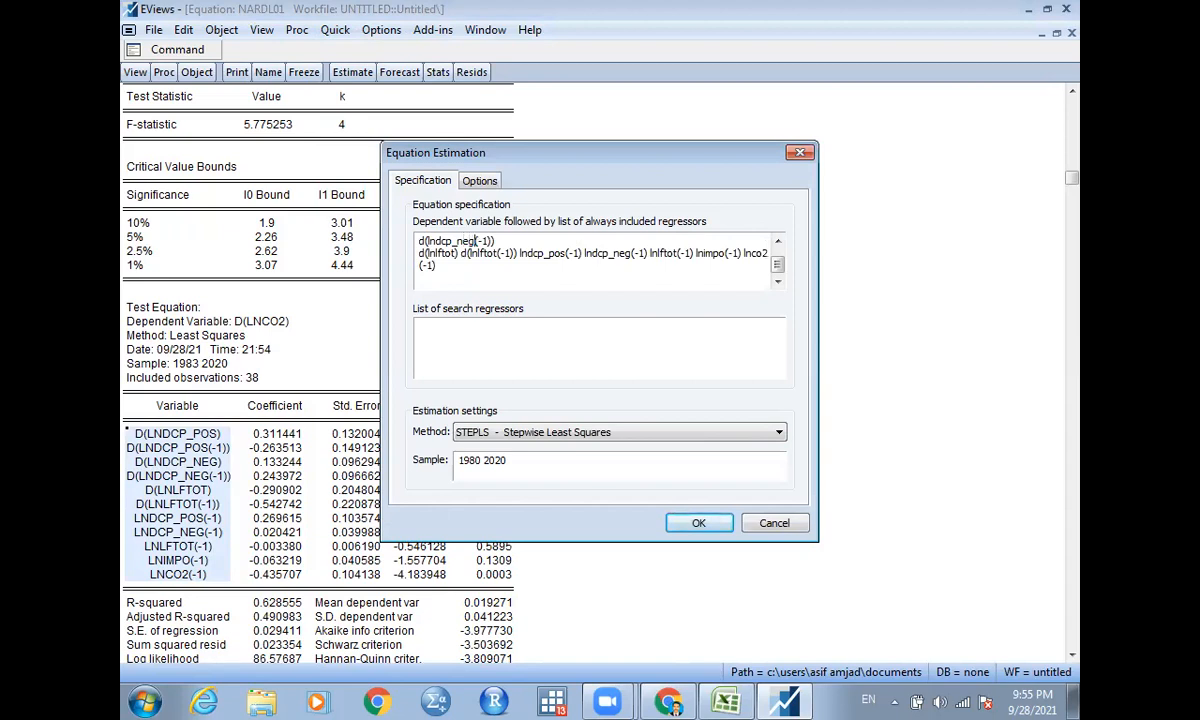
{"action": "key", "text": "BackSpace"}
{"action": "key", "text": "Up"}
{"action": "key", "text": "BackSpace"}
{"action": "key", "text": "Up"}
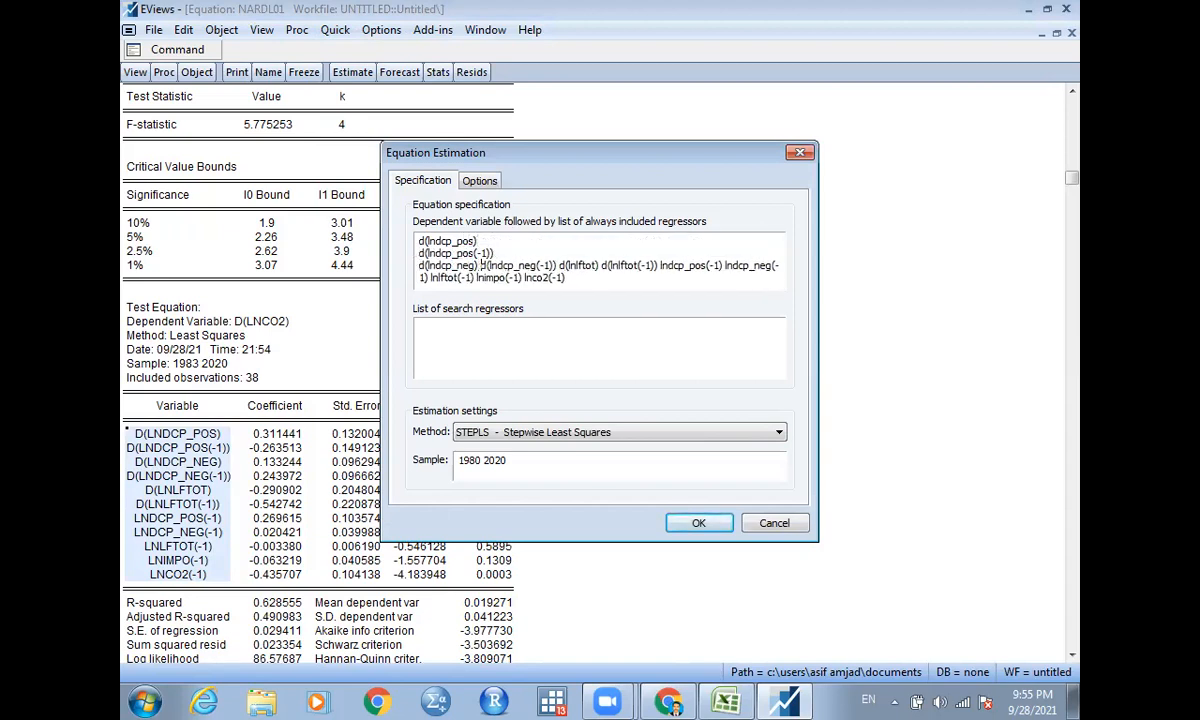
{"action": "key", "text": "BackSpace"}
{"action": "key", "text": "Up"}
{"action": "key", "text": "BackSpace"}
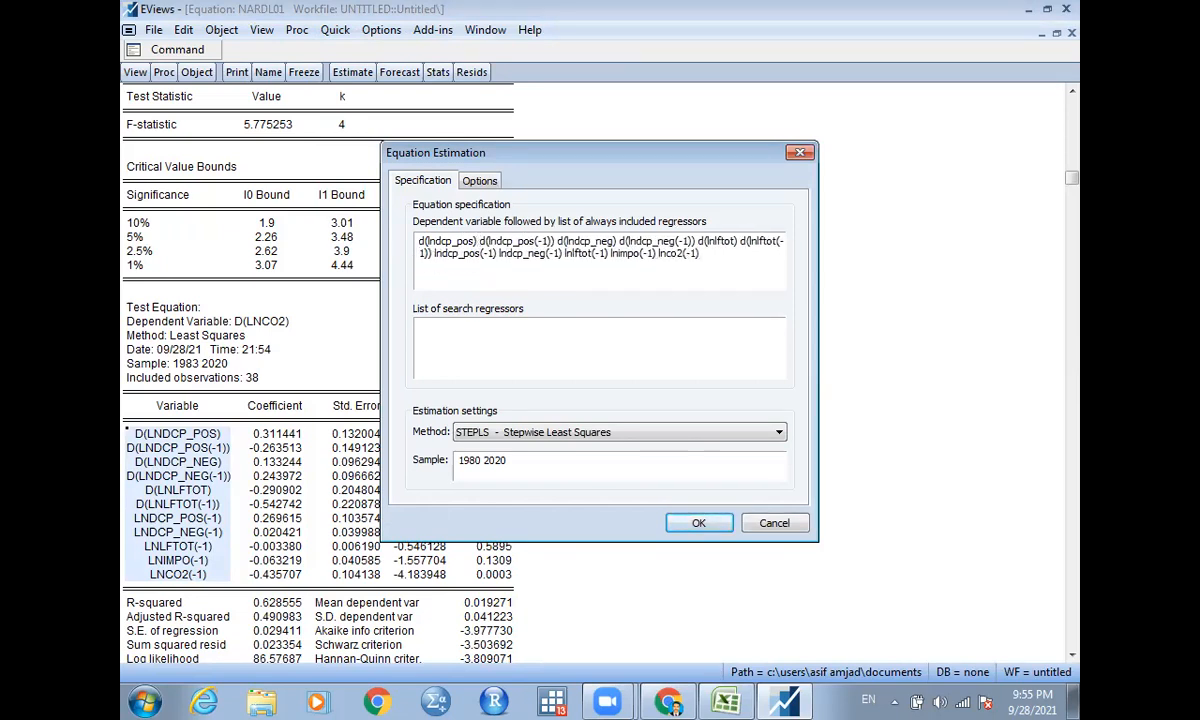
Move the differenced terms, d(lndcp_pos) through d(lnlftot(-1)), from the always included regressors to the list of search regressors
{"action": "left_click", "coordinate": [419, 240]}
{"action": "type", "text": "d"}
{"action": "mouse_move", "coordinate": [419, 240]}
{"action": "left_mouse_down"}
{"action": "mouse_move", "coordinate": [790, 245]}
{"action": "mouse_move", "coordinate": [429, 253]}
{"action": "left_mouse_up"}
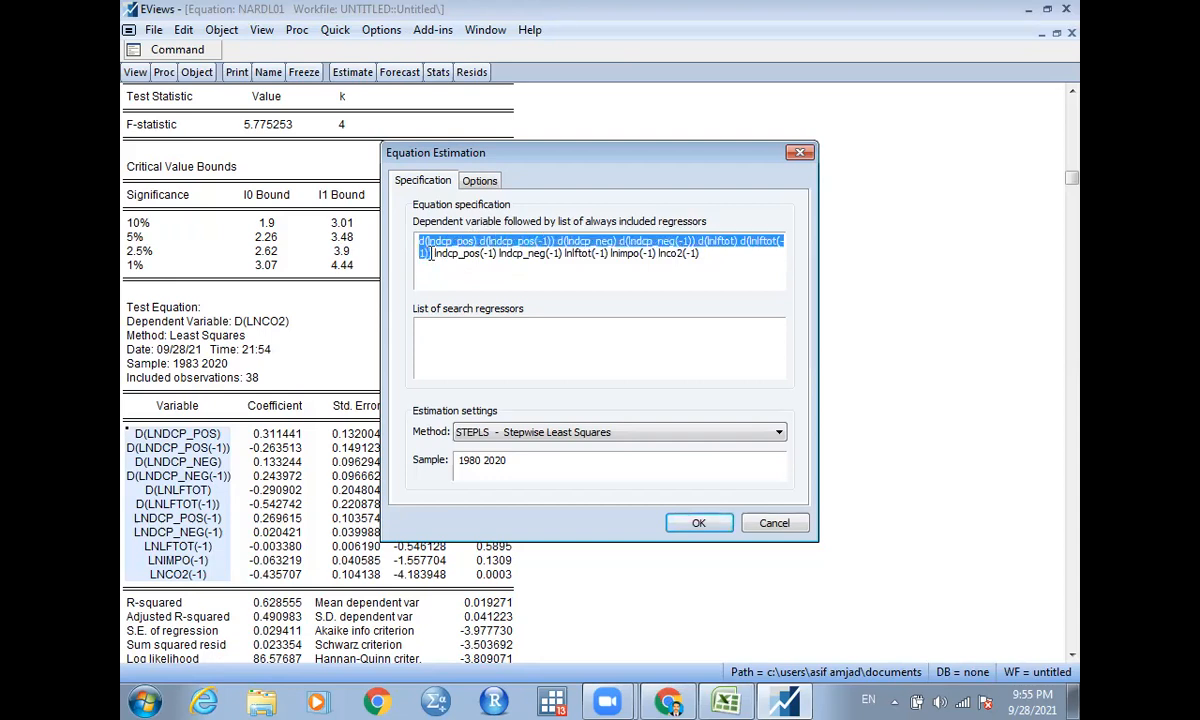
{"action": "key", "text": "Delete"}
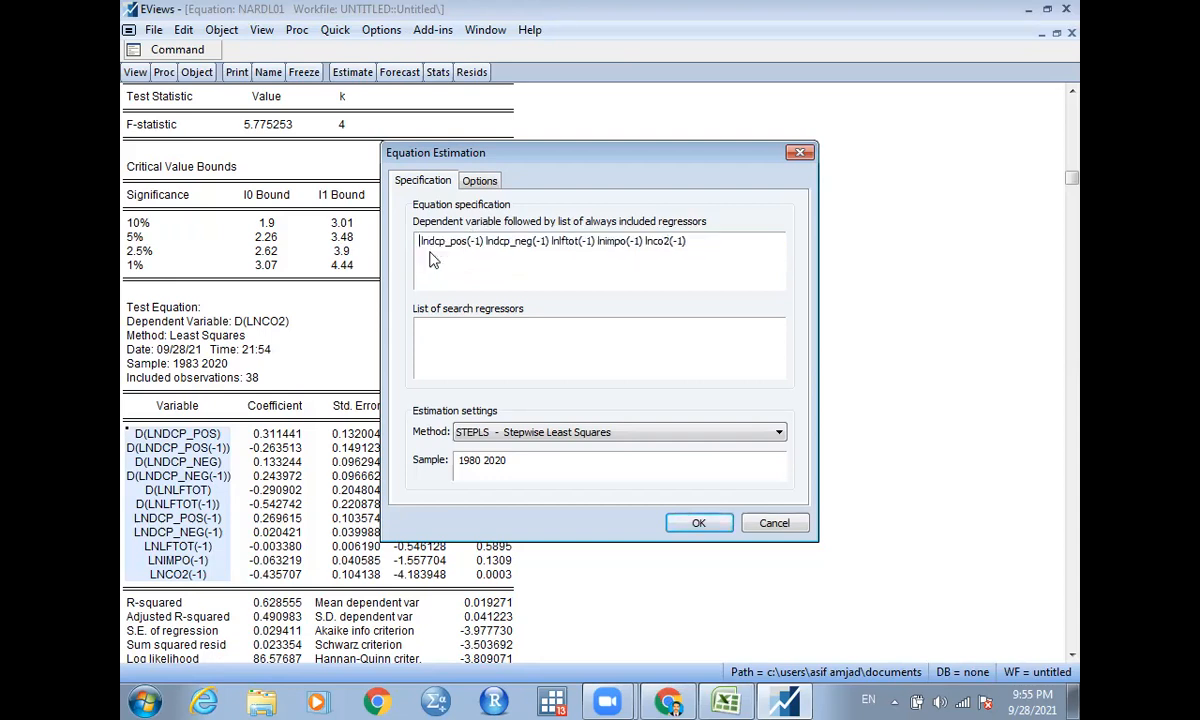
{"action": "left_click", "coordinate": [481, 333]}
{"action": "key", "text": "ctrl+v"}
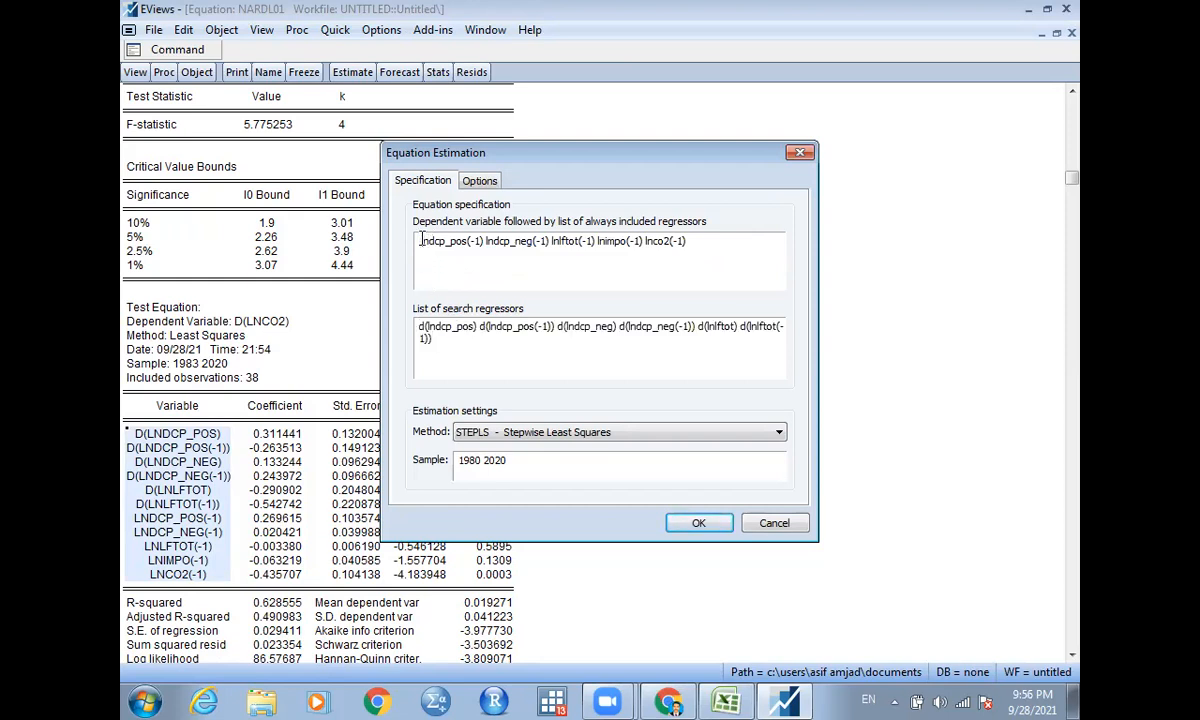
Estimate the stepwise equation and delete the existing untitled equation
{"action": "left_click", "coordinate": [421, 240]}
{"action": "left_click", "coordinate": [700, 520]}
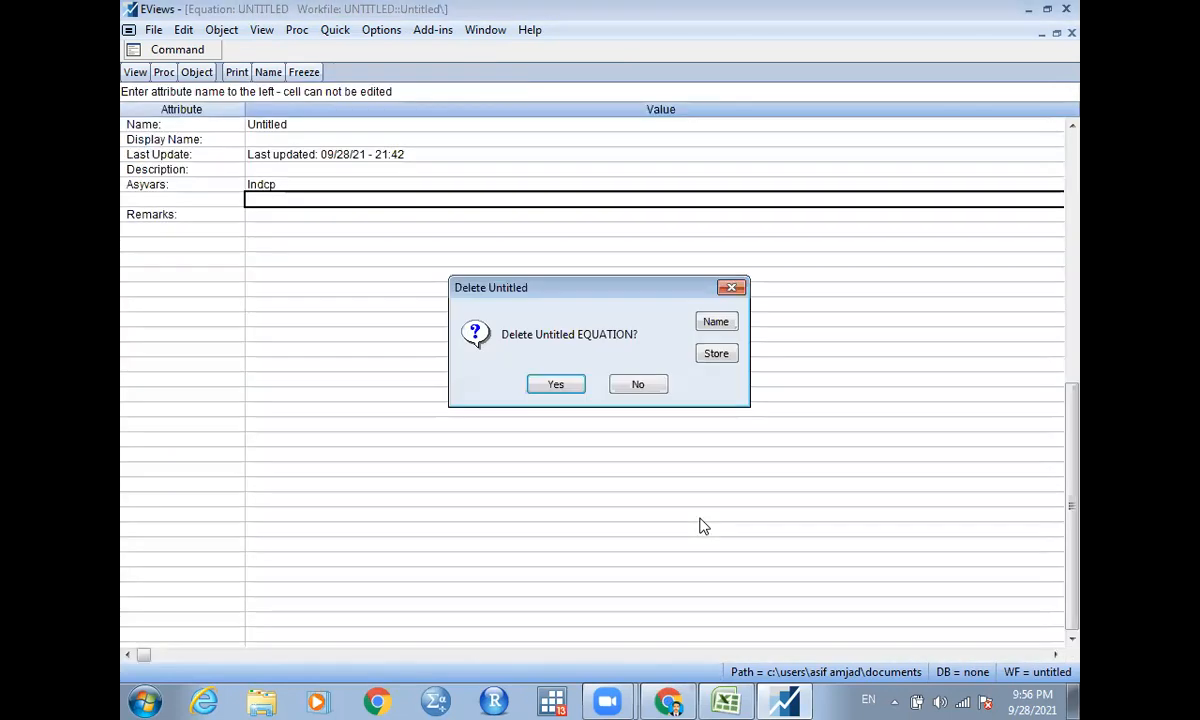
{"action": "left_click", "coordinate": [556, 386]}
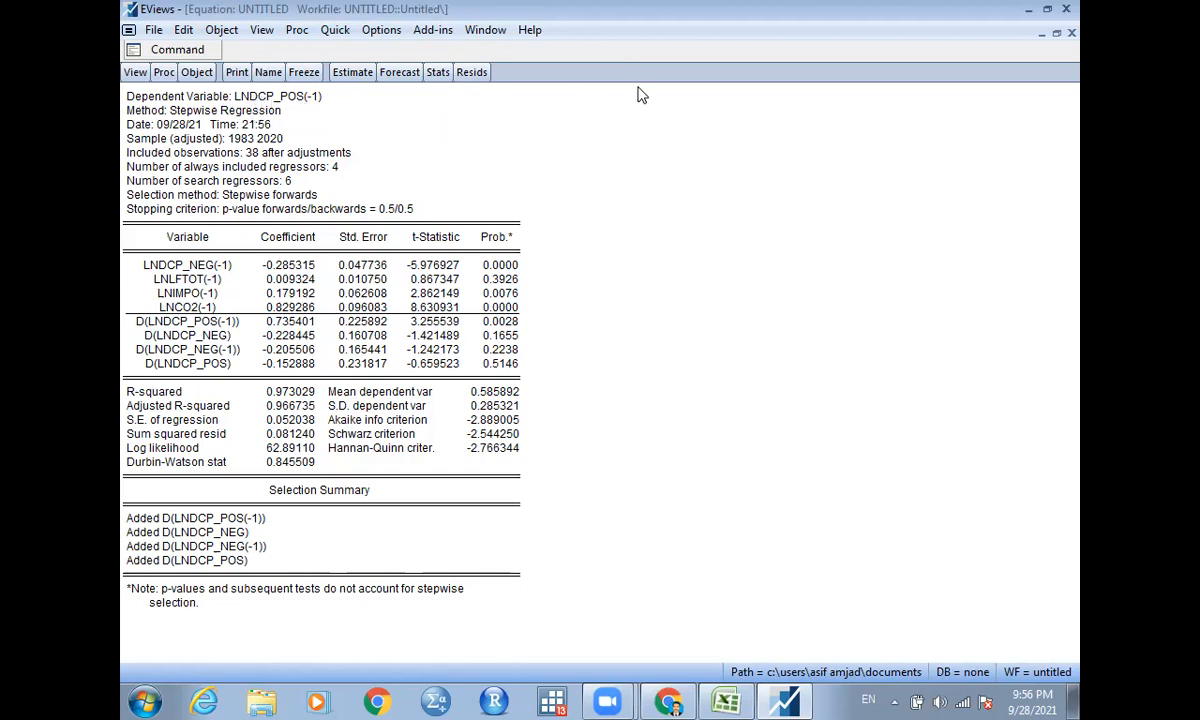
Generate a new series in the workfile with the equation dlnco2=d(lnco2)
{"action": "left_click", "coordinate": [1056, 34]}
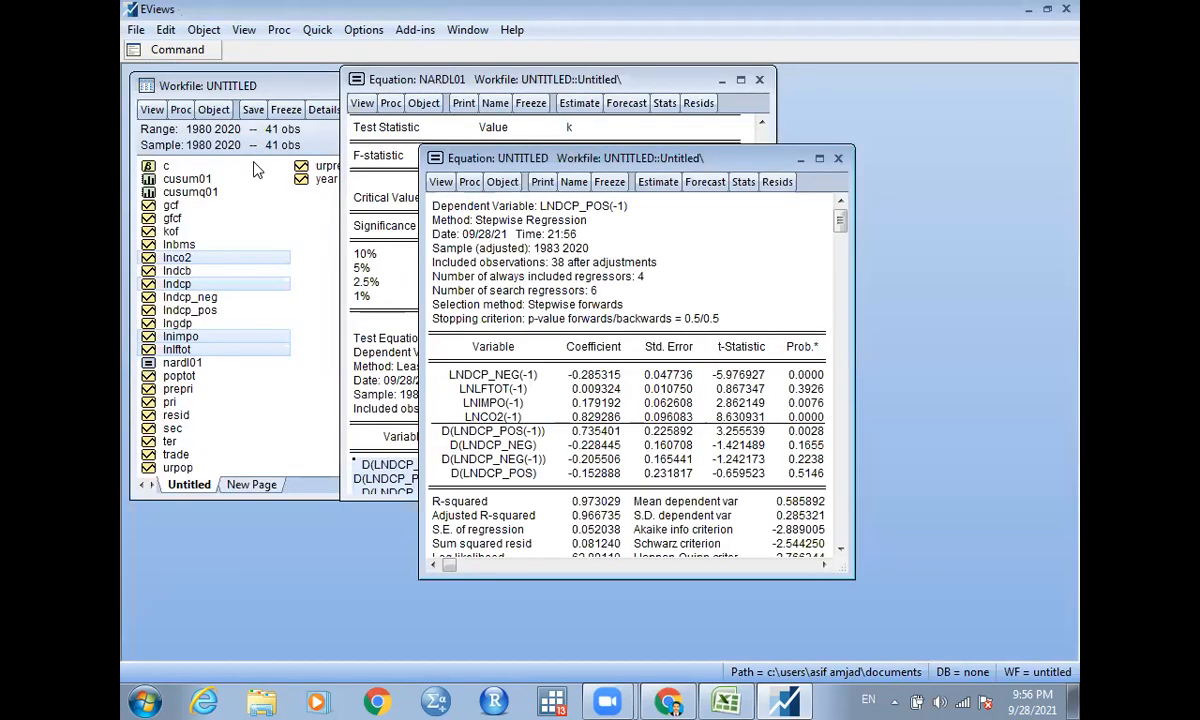
{"action": "left_click", "coordinate": [238, 217]}
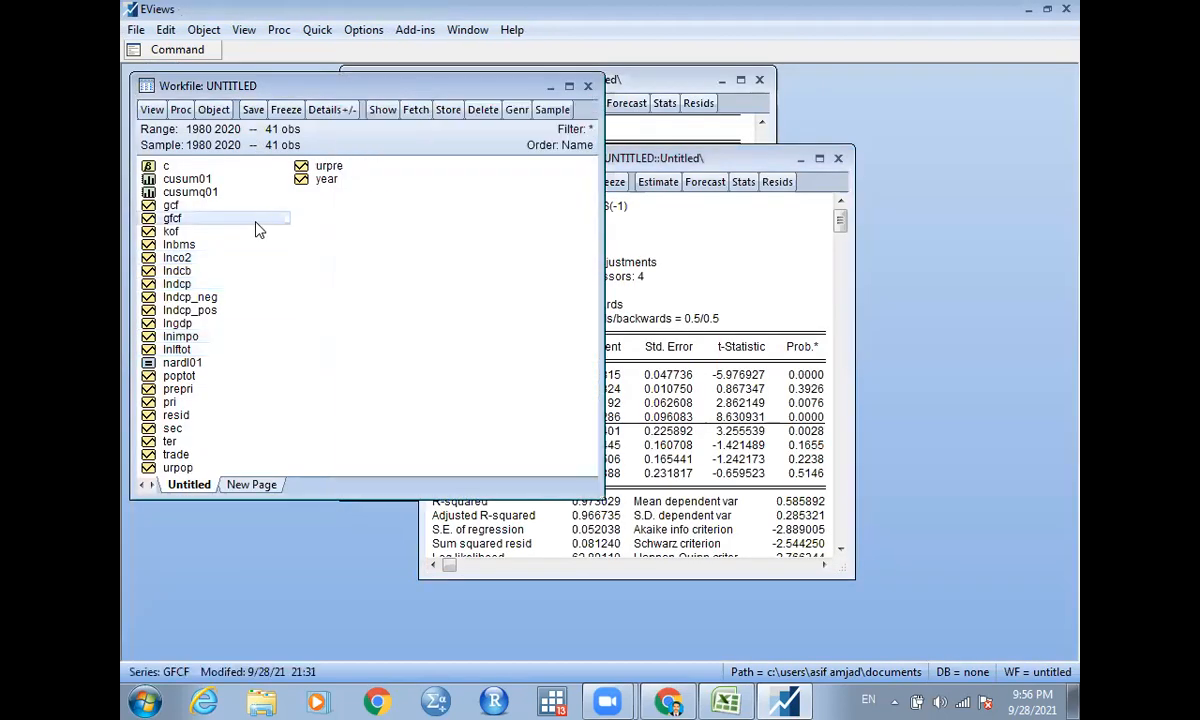
{"action": "left_click", "coordinate": [516, 110]}
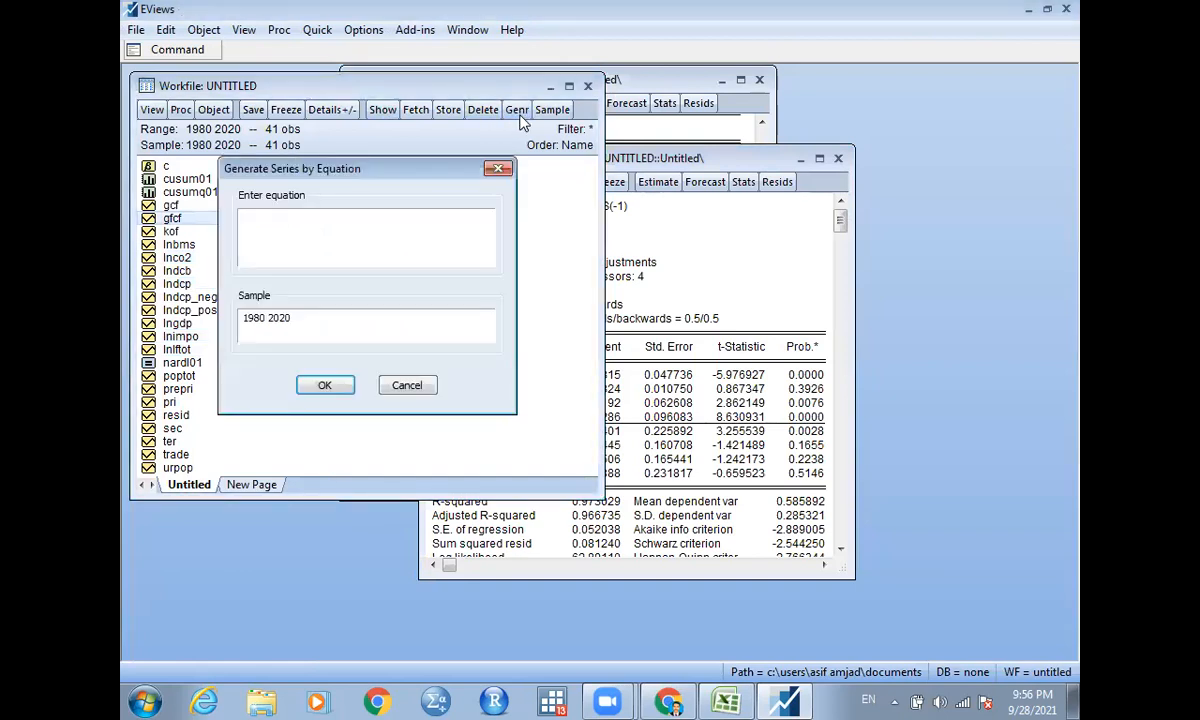
{"action": "type", "text": "d"}
{"action": "type", "text": "co"}
{"action": "key", "text": "BackSpace"}
{"action": "key", "text": "BackSpace"}
{"action": "type", "text": "lnco2"}
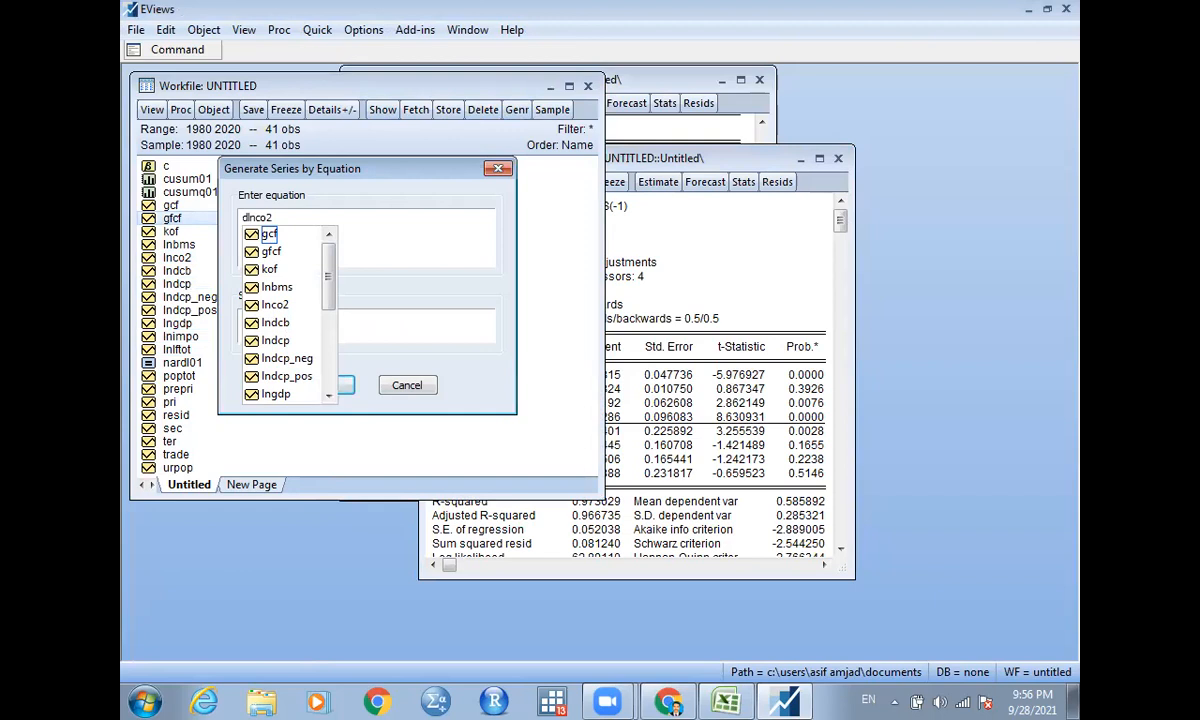
{"action": "type", "text": "="}
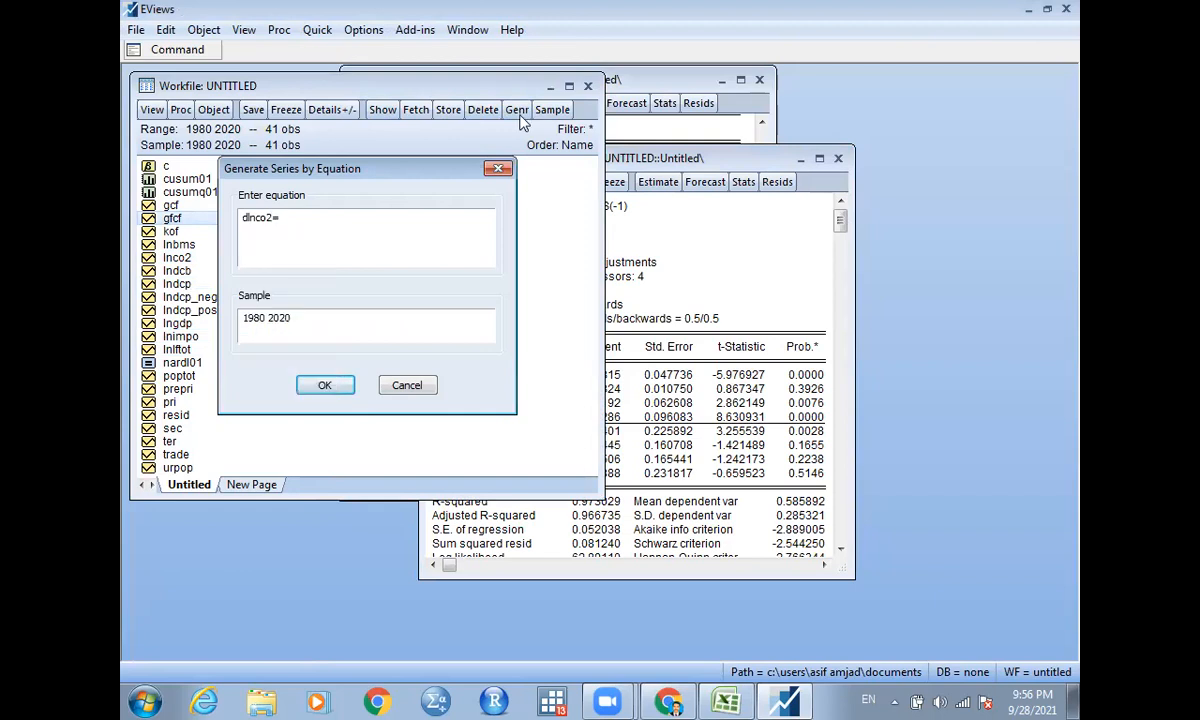
{"action": "type", "text": "d(lnco2)"}
{"action": "left_click", "coordinate": [321, 387]}
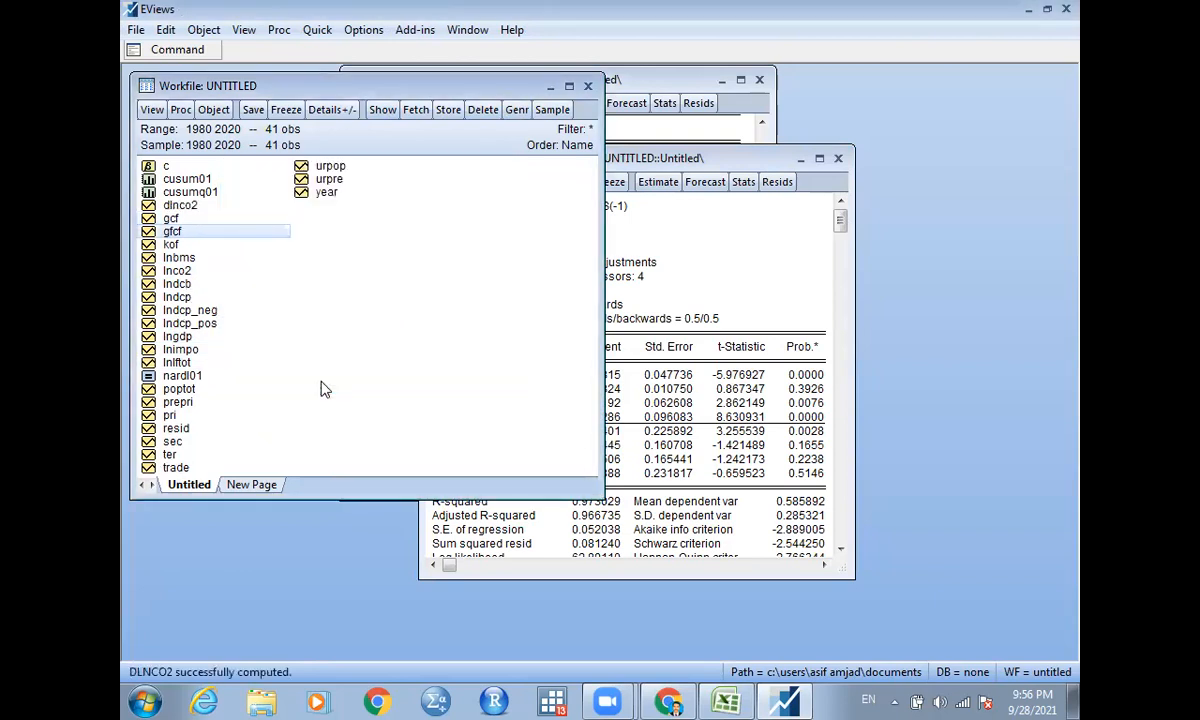
Reopen the stepwise equation's specification and insert dlnco2 before lndcp_pos(-1) as the dependent variable
{"action": "left_click", "coordinate": [690, 264]}
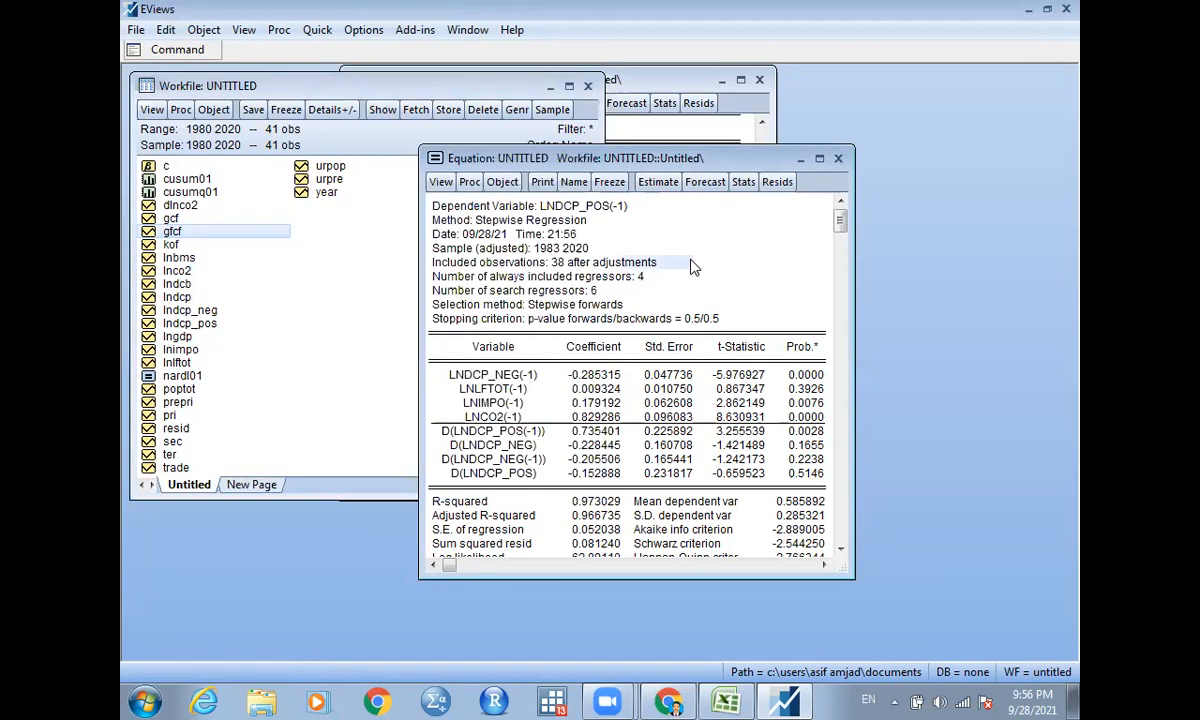
{"action": "double_click", "coordinate": [689, 164]}
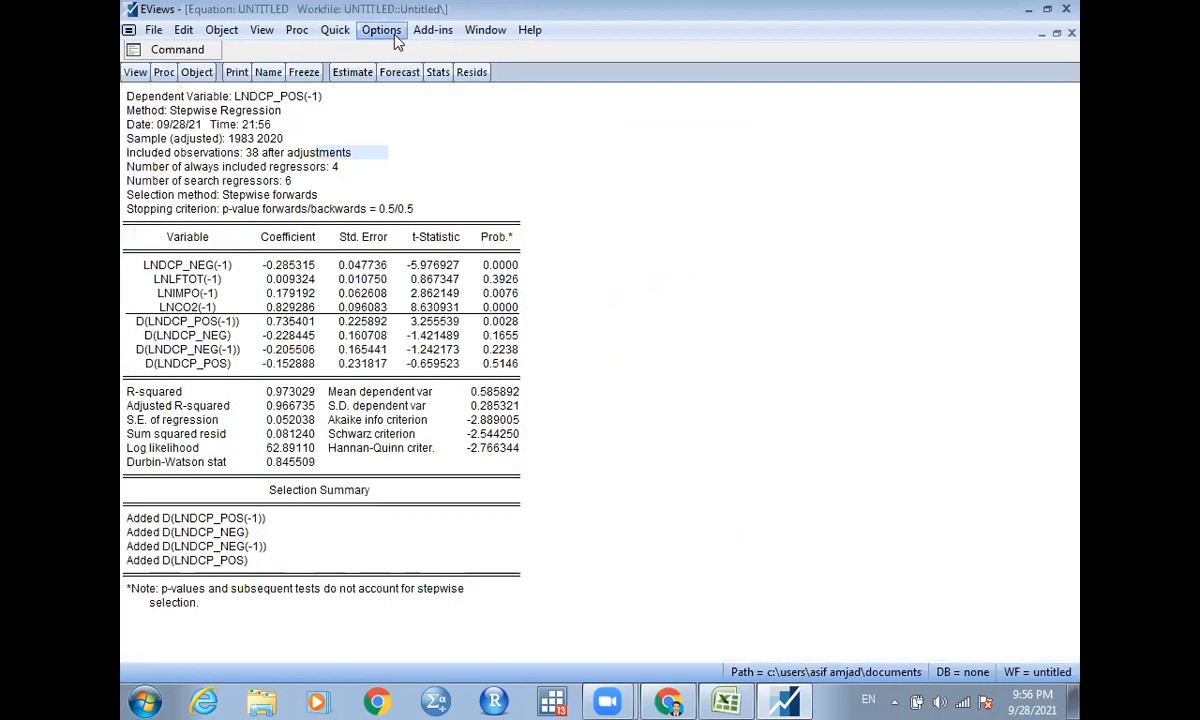
{"action": "left_click", "coordinate": [352, 72]}
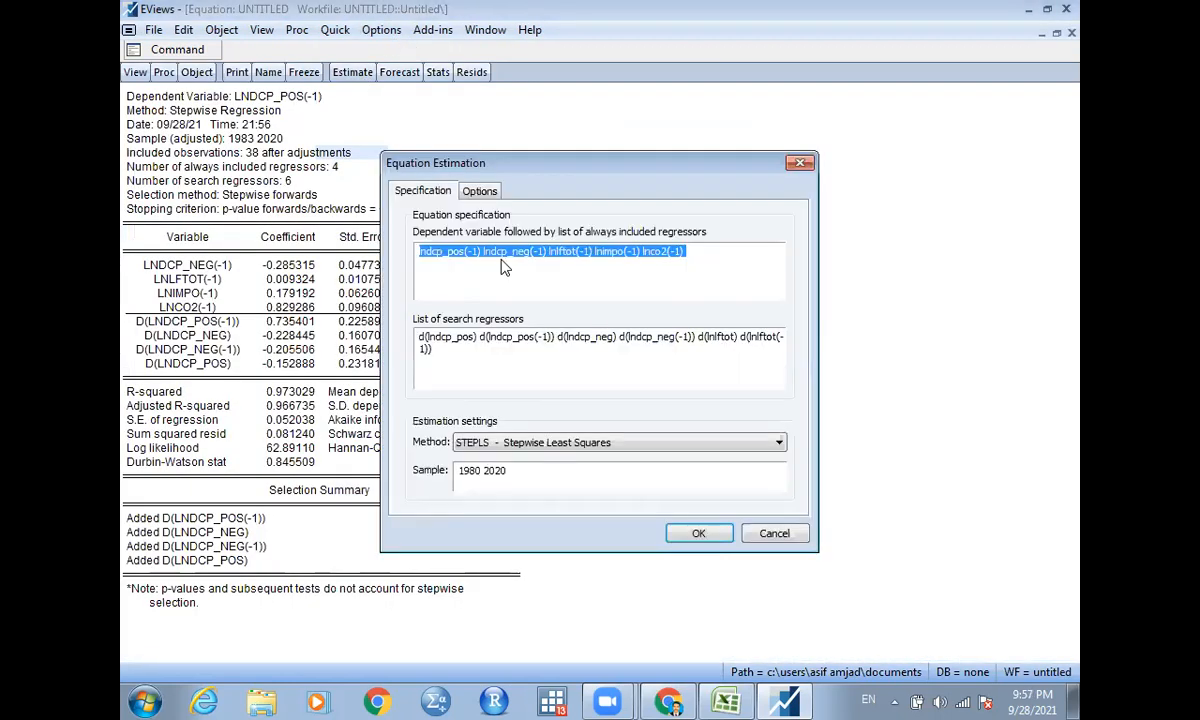
{"action": "left_click", "coordinate": [431, 252]}
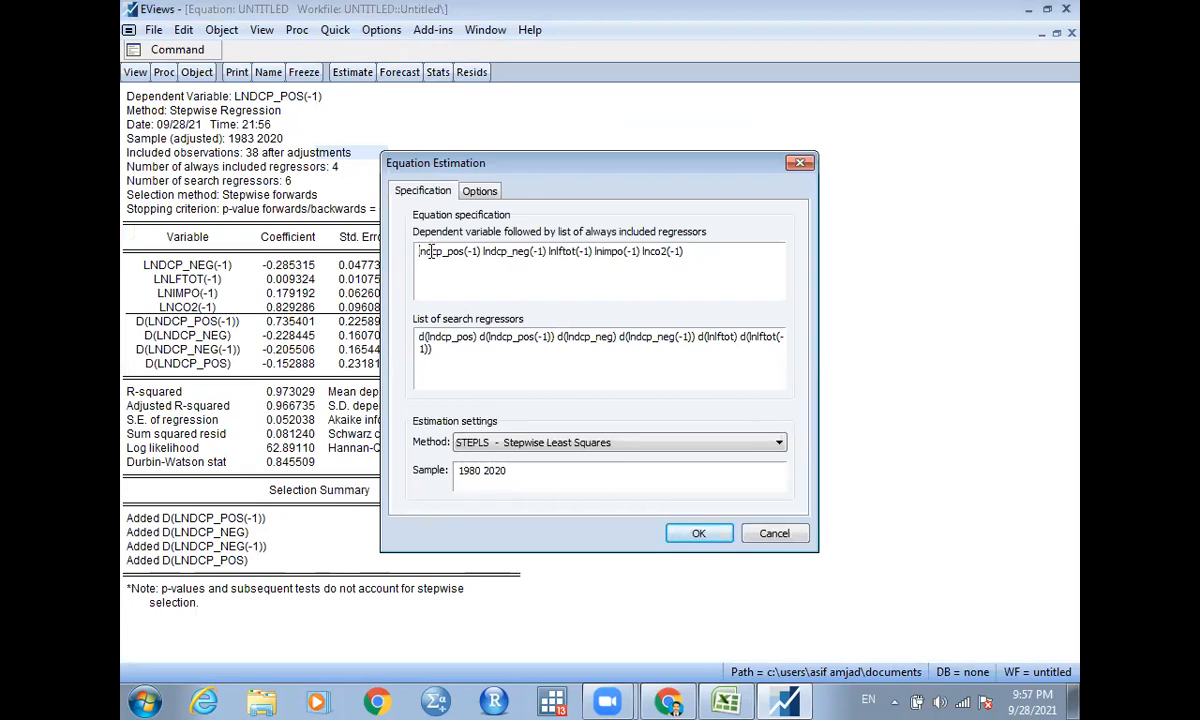
{"action": "type", "text": "dlnco2"}
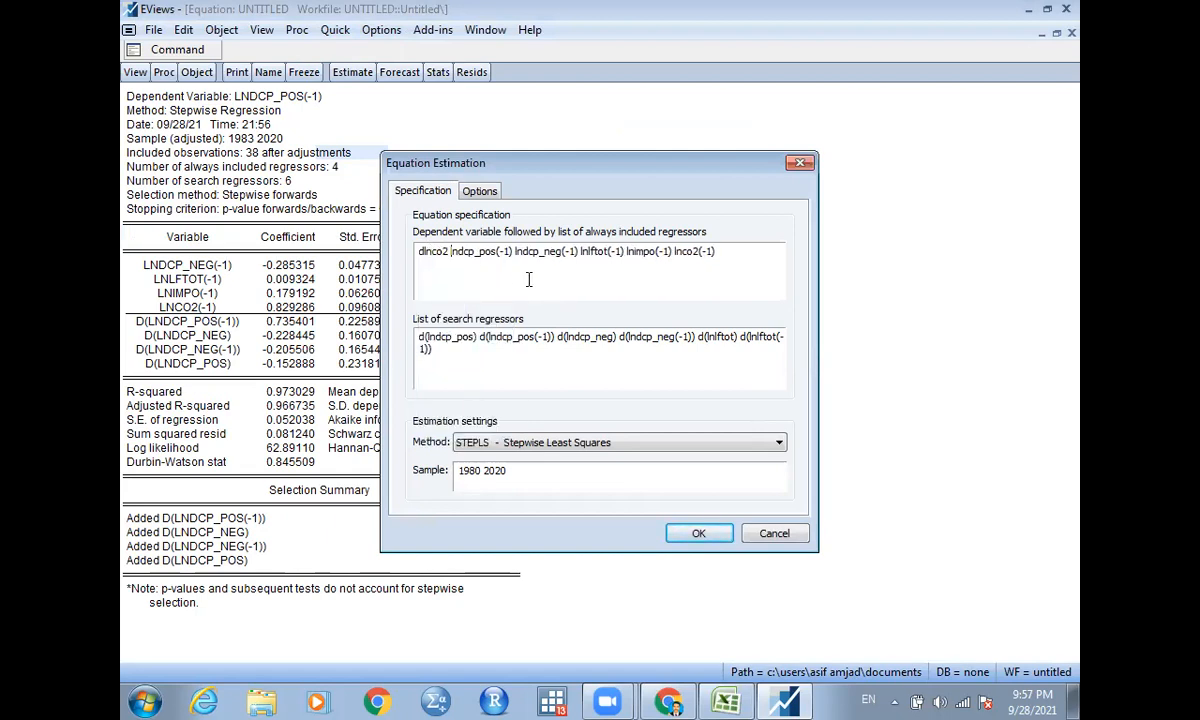
Set the selection method to Uni-directional and re-estimate the stepwise equation
{"action": "left_click", "coordinate": [479, 191]}
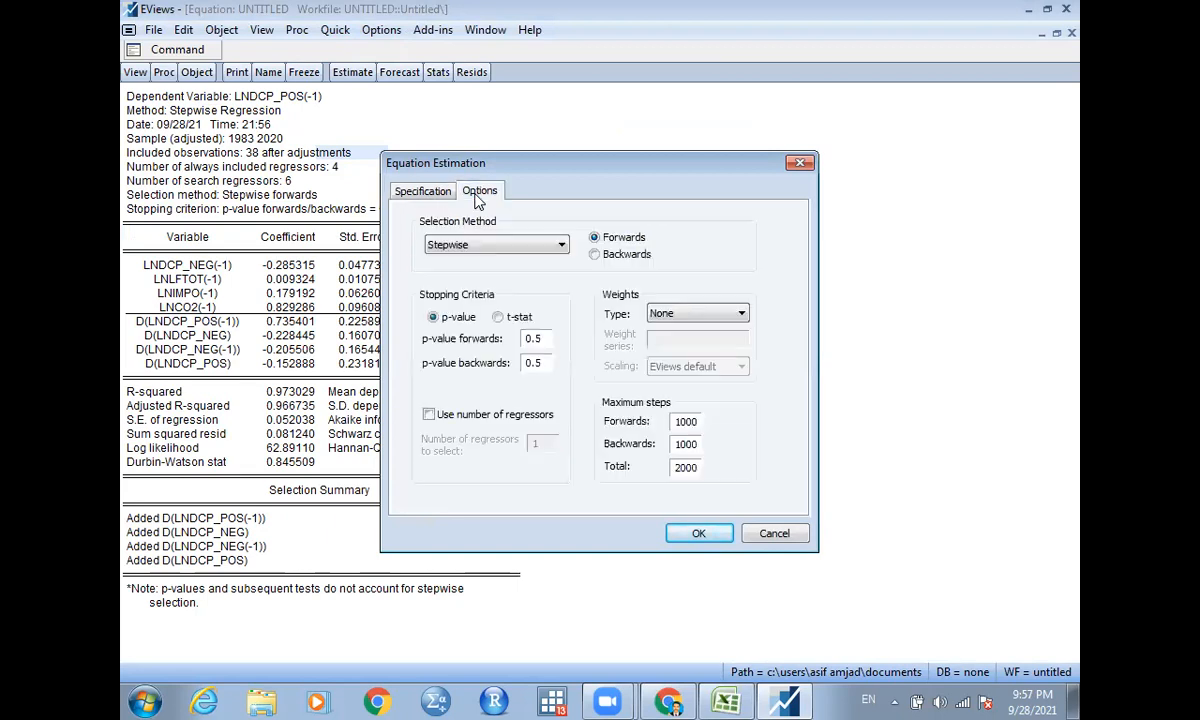
{"action": "left_click", "coordinate": [470, 252]}
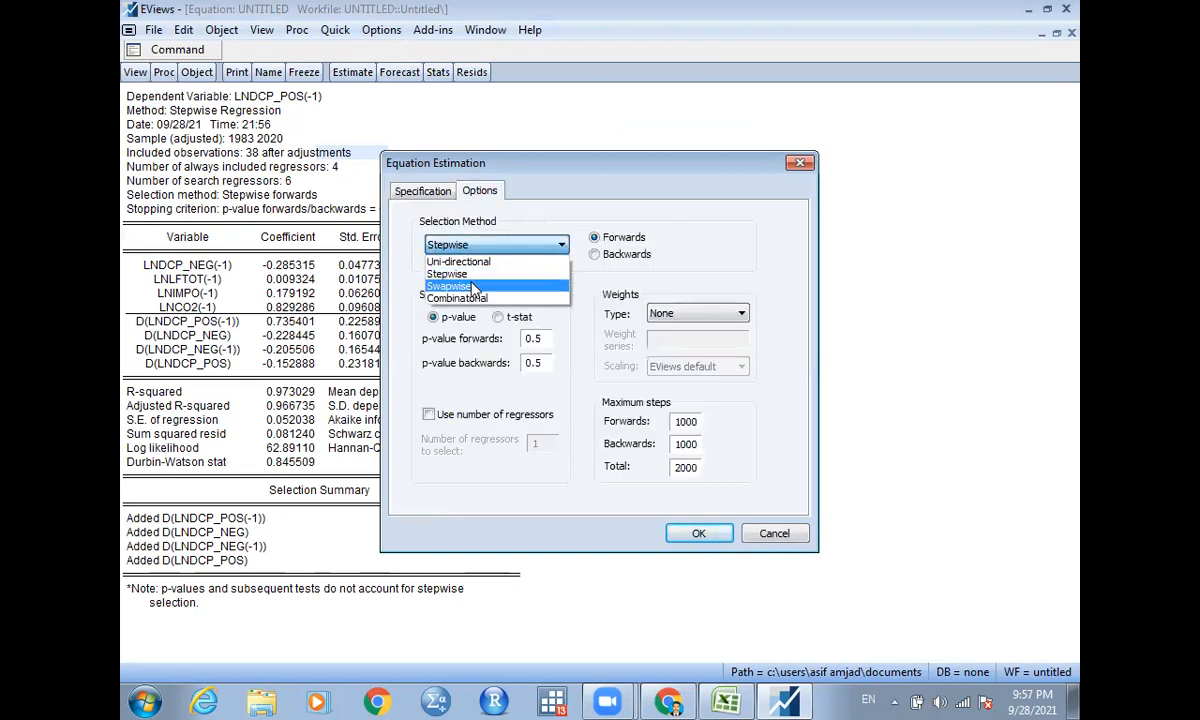
{"action": "left_click", "coordinate": [471, 263]}
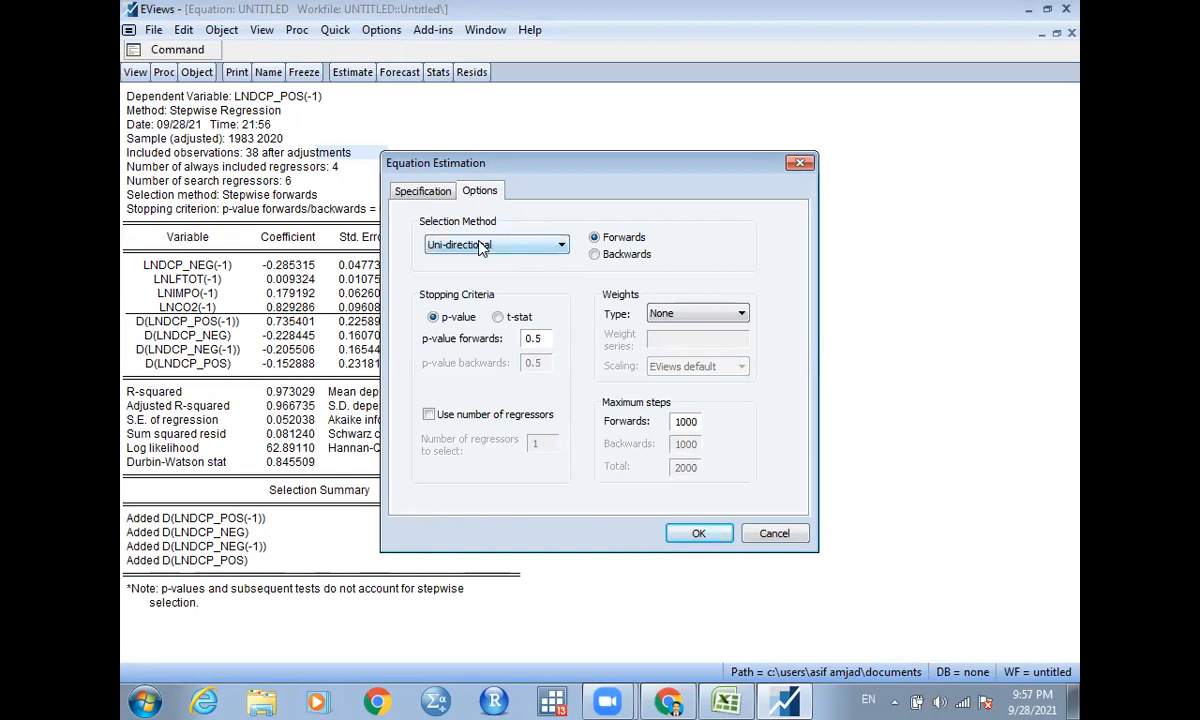
{"action": "left_click", "coordinate": [408, 188]}
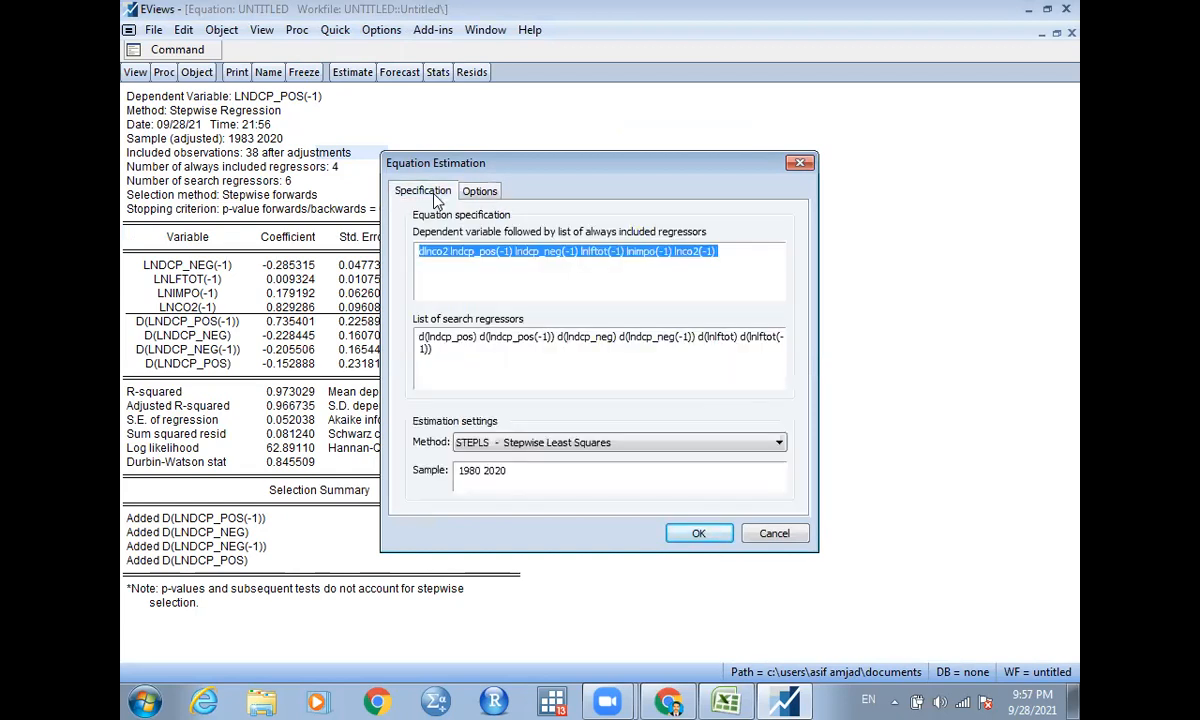
{"action": "left_click", "coordinate": [700, 532]}
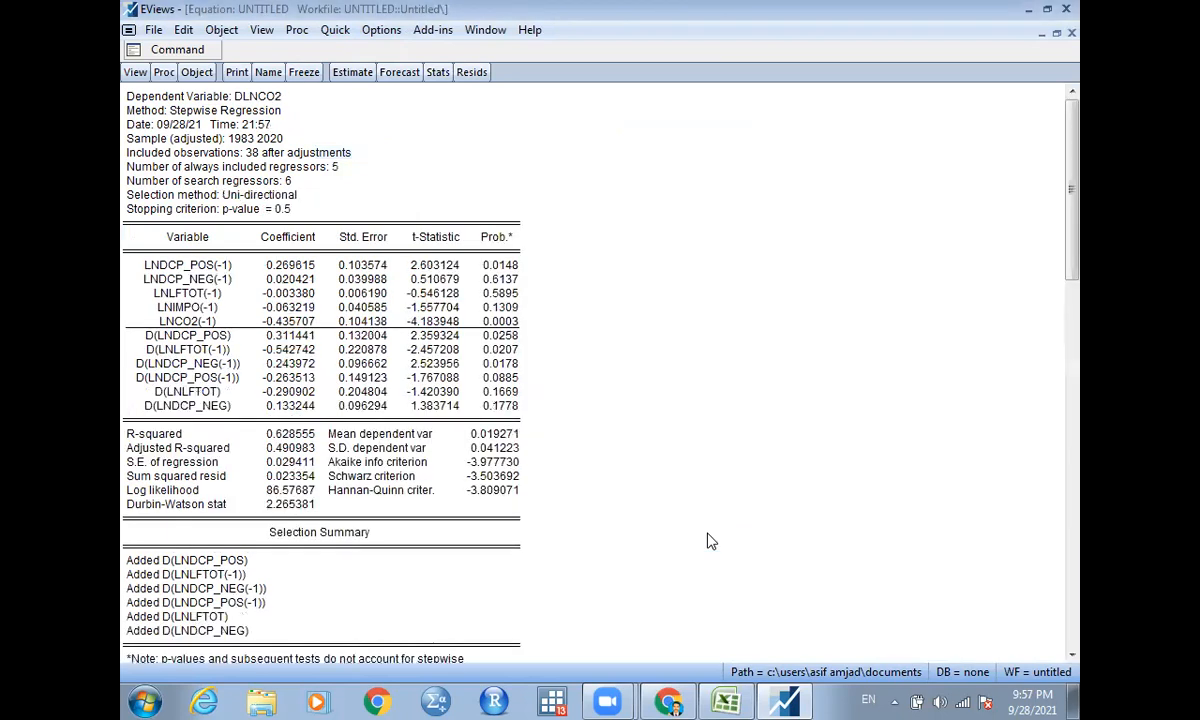
Examine the estimates of LNDCP_POS(-1) and LNDCP_NEG(-1) in the stepwise regression output
{"action": "left_click", "coordinate": [157, 268]}
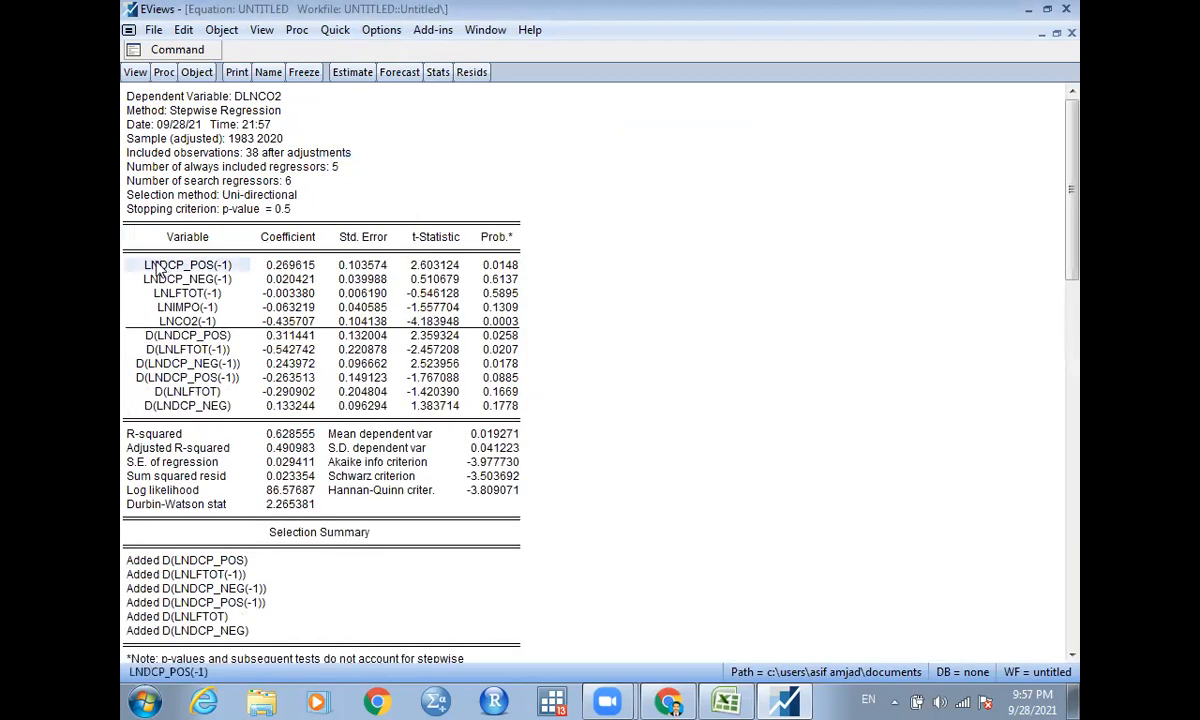
{"action": "left_click_drag", "start_coordinate": [305, 280], "coordinate": [530, 288]}
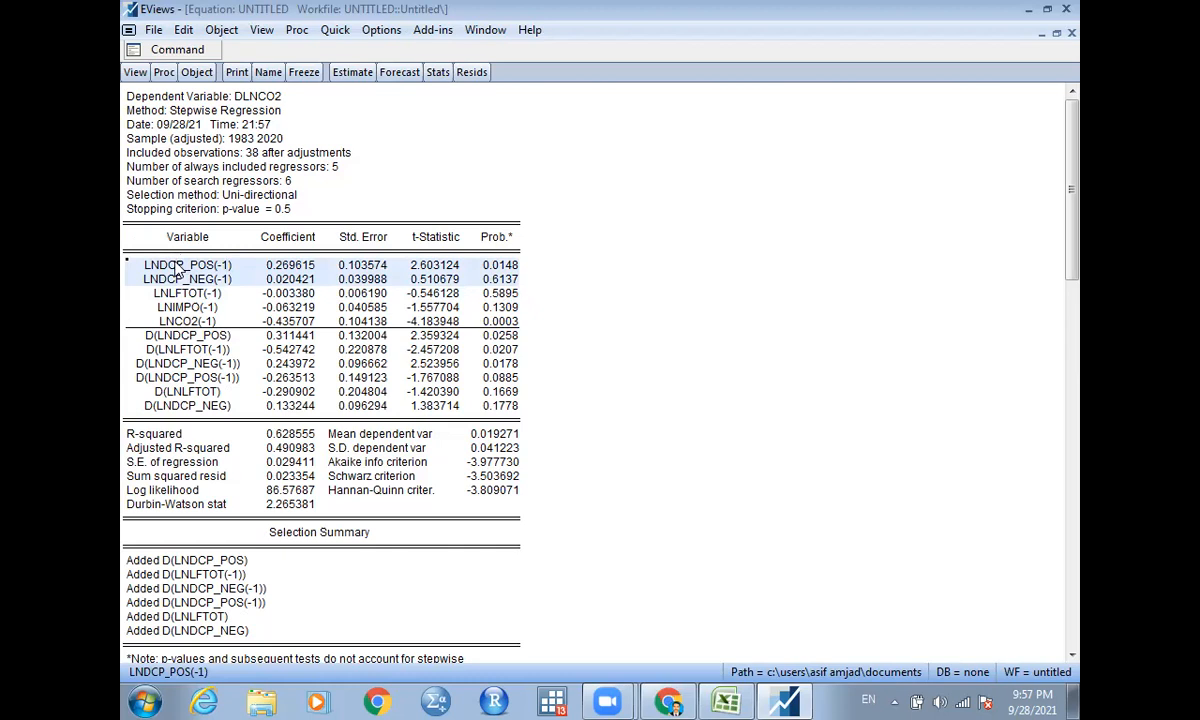
{"action": "left_click", "coordinate": [212, 266]}
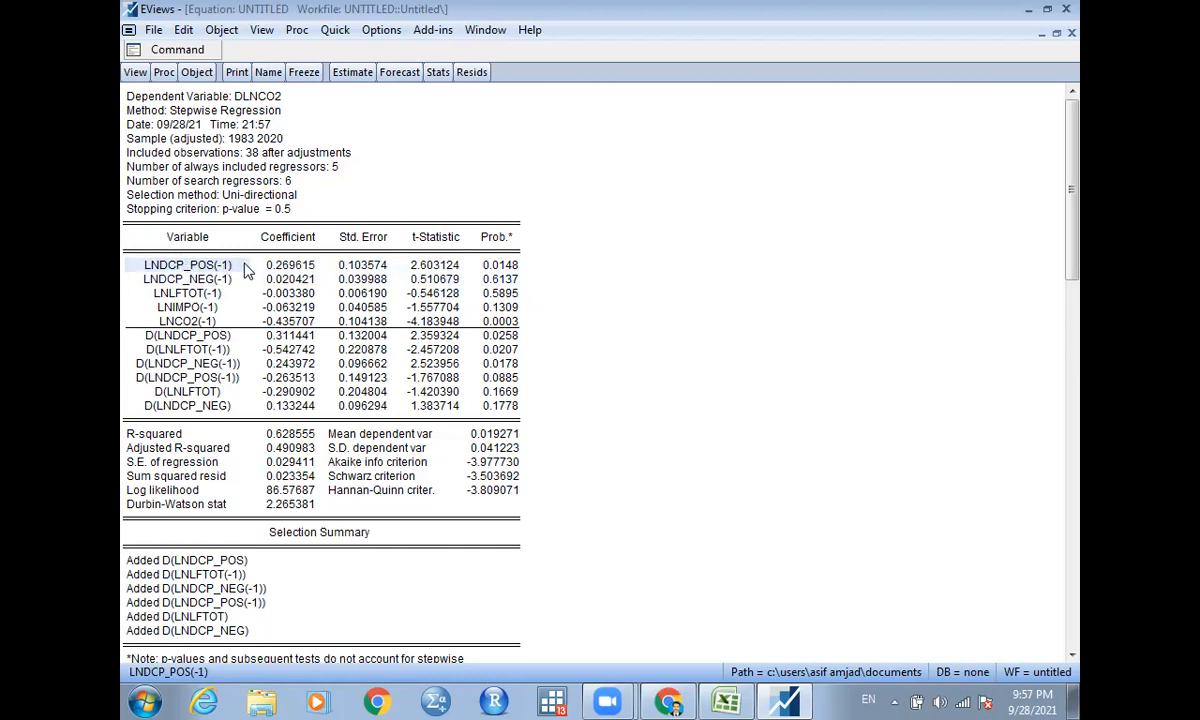
Check the coefficient numbering in the stepwise equation's representations and run a Wald test of the restriction c(1)=c(2)
{"action": "left_click", "coordinate": [135, 75]}
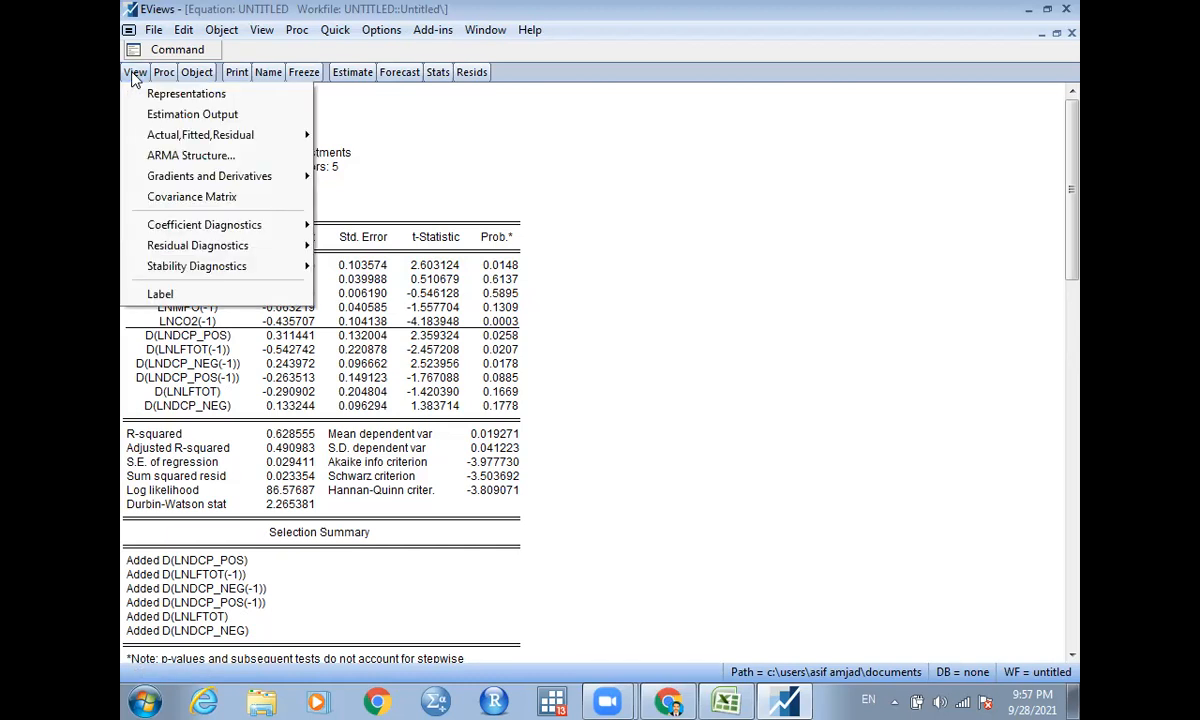
{"action": "left_click", "coordinate": [184, 96]}
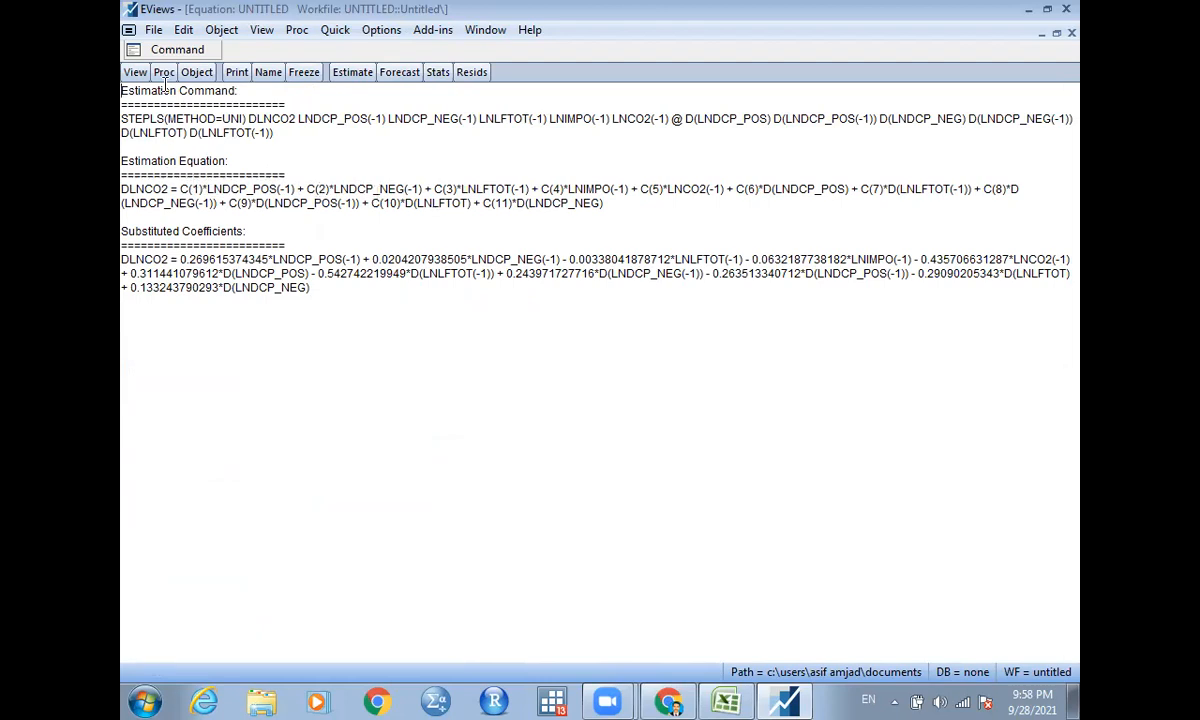
{"action": "left_click", "coordinate": [135, 73]}
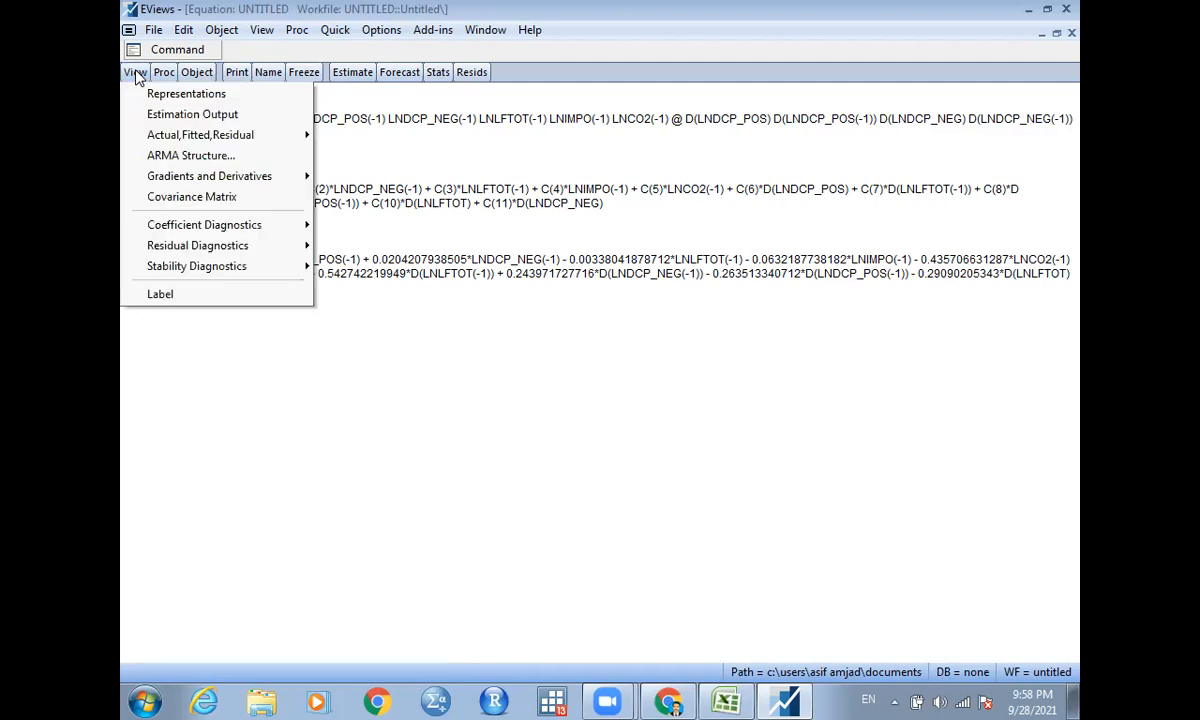
{"action": "mouse_move", "coordinate": [210, 230]}
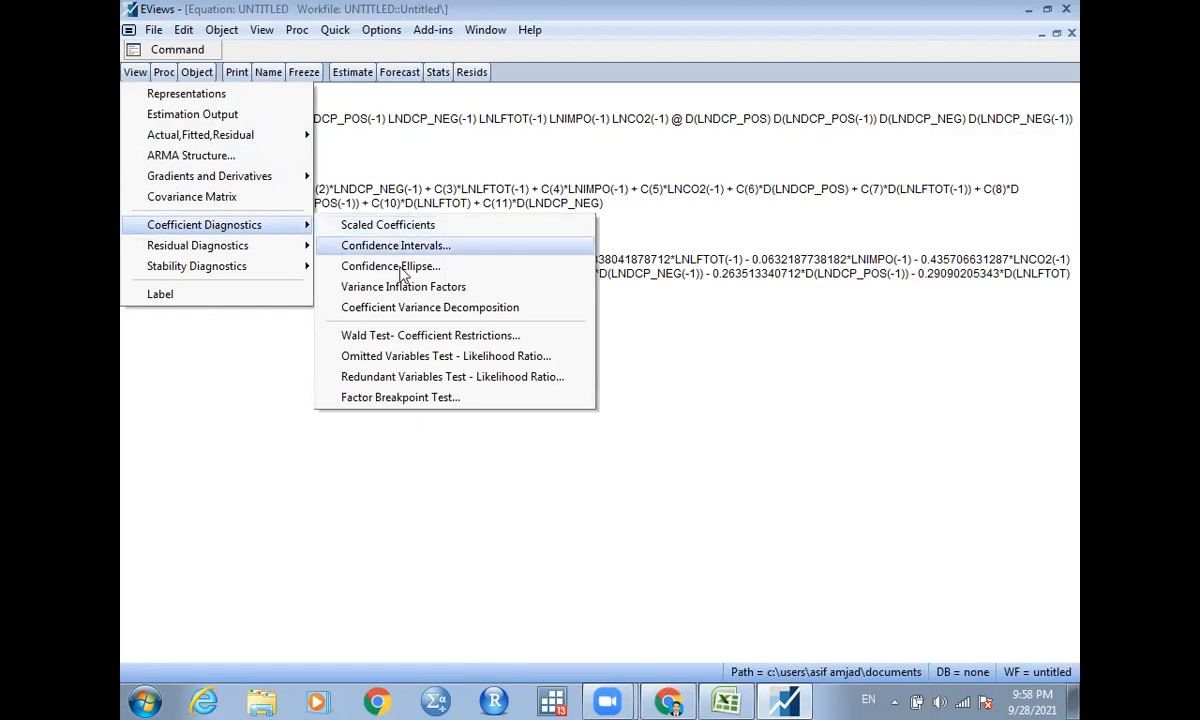
{"action": "left_click", "coordinate": [392, 340]}
{"action": "type", "text": "c(1"}
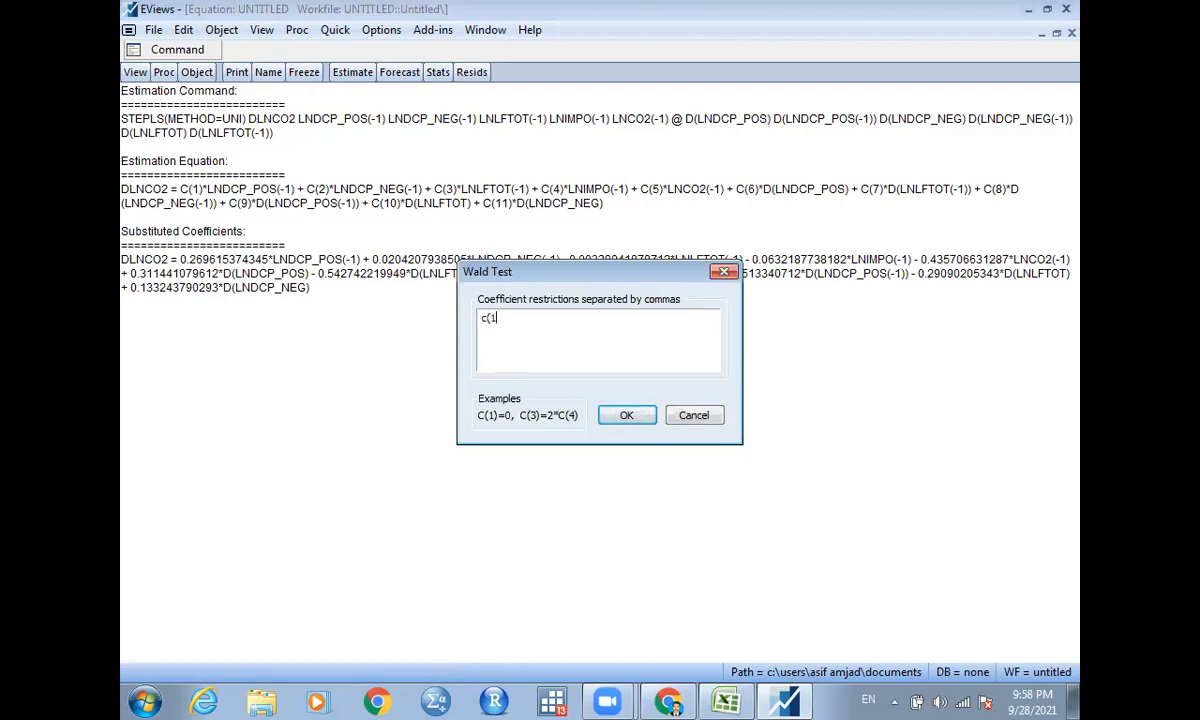
{"action": "type", "text": ")=c(2)"}
{"action": "left_click", "coordinate": [622, 417]}
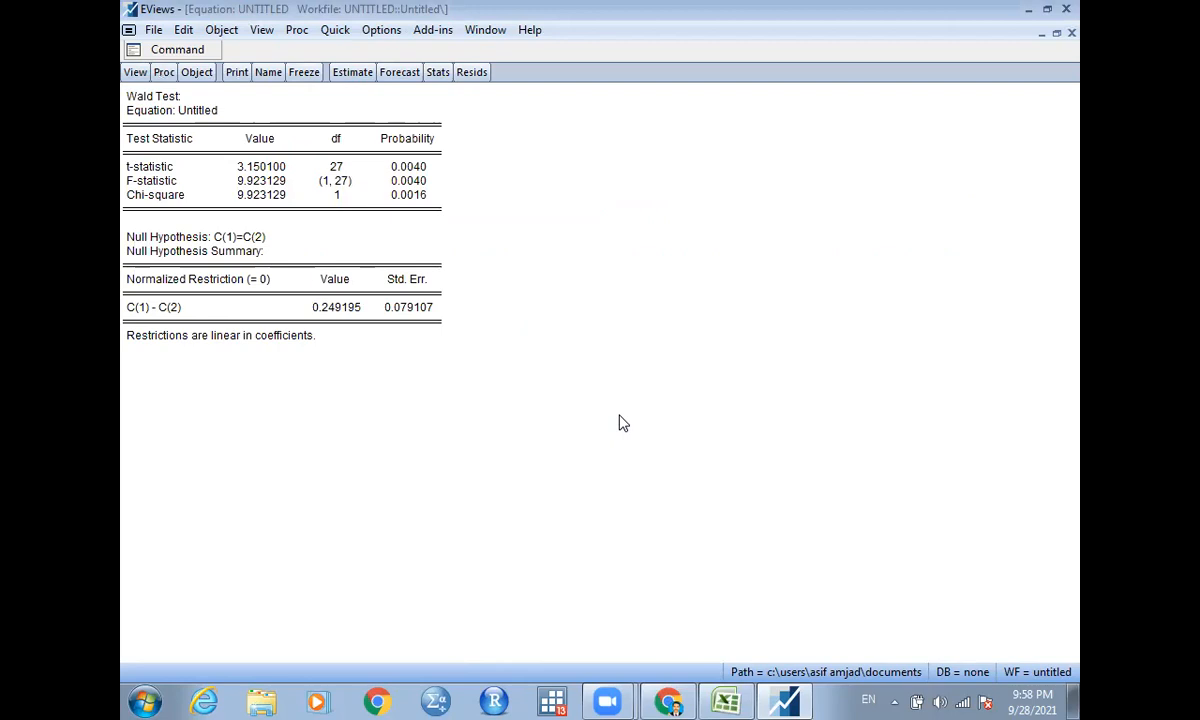
{"action": "left_click", "coordinate": [415, 167]}
{"action": "left_click_drag", "start_coordinate": [220, 167], "coordinate": [157, 202]}
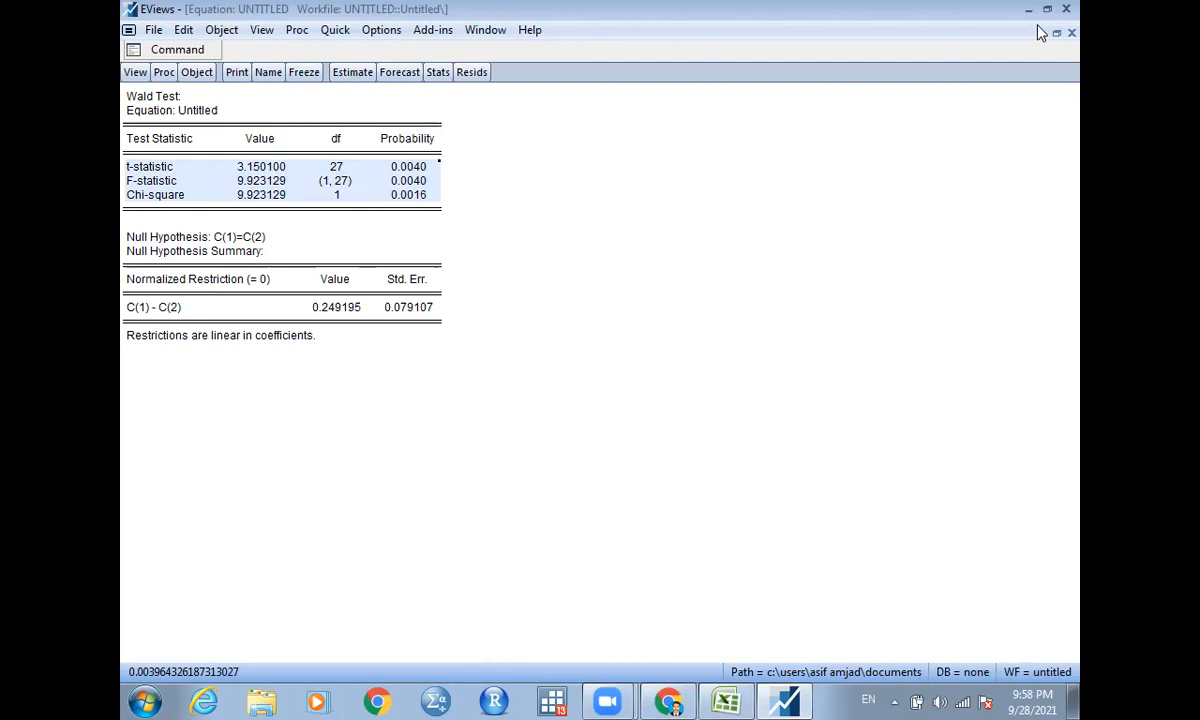
Close the untitled stepwise equation, deleting it, and return to the workfile
{"action": "left_click", "coordinate": [1072, 35]}
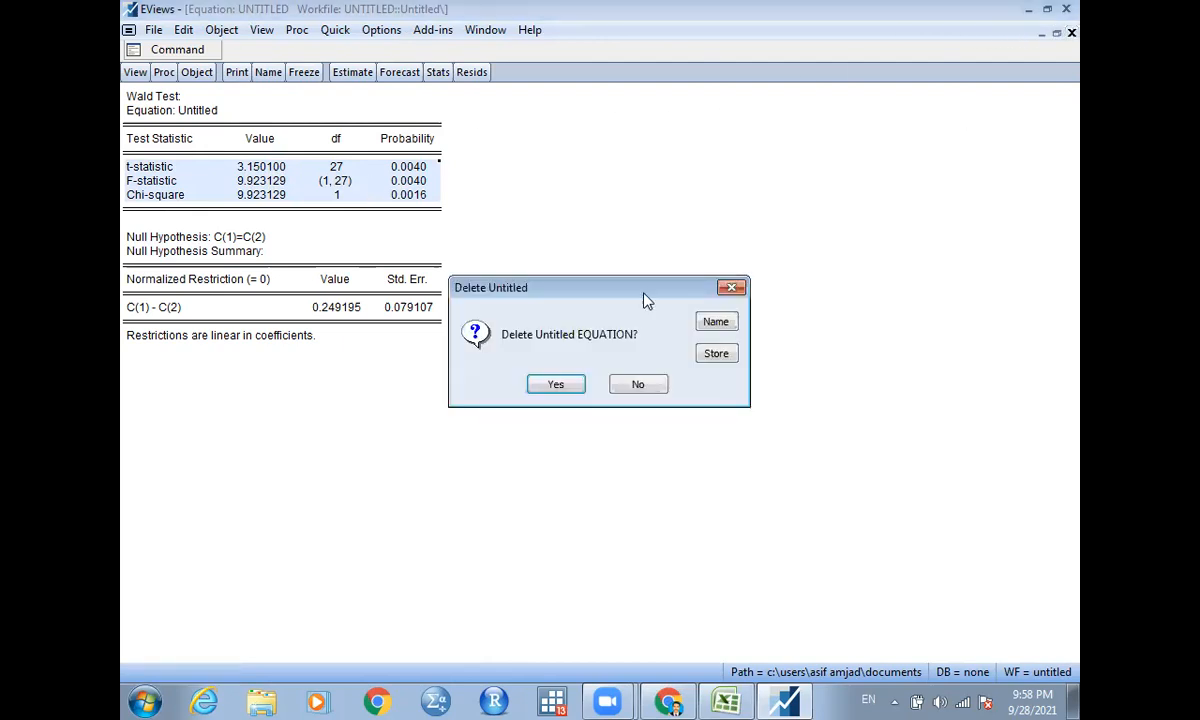
{"action": "left_click", "coordinate": [558, 385]}
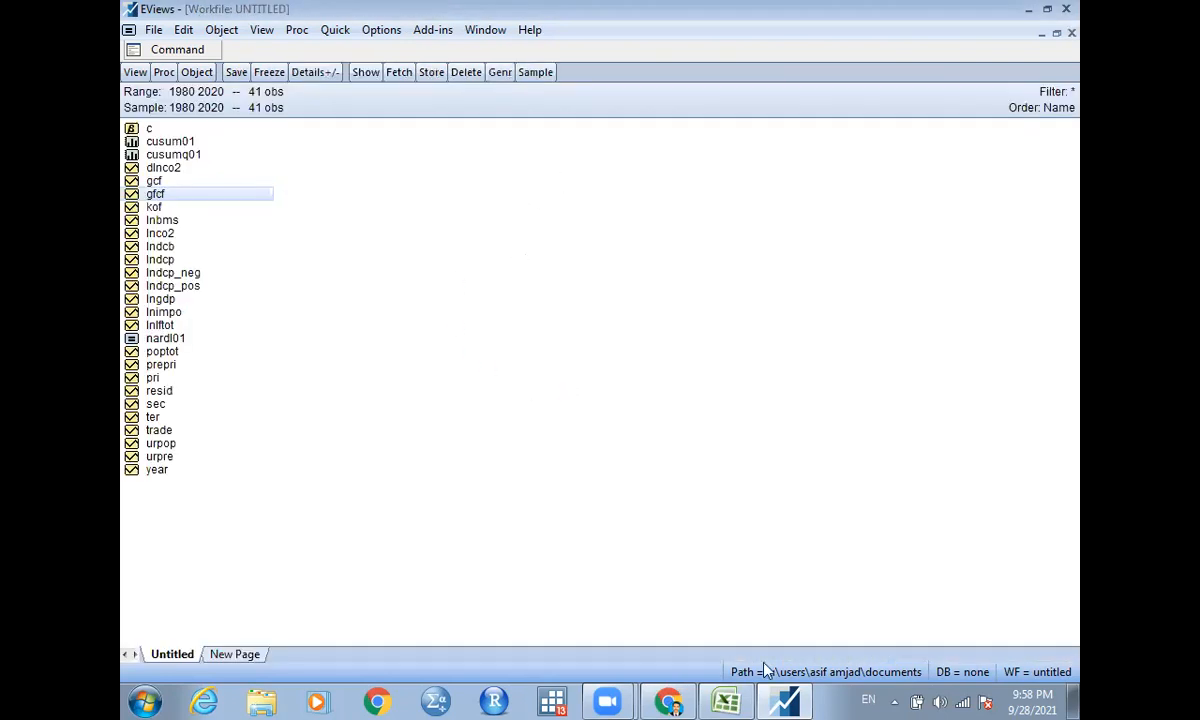
{"action": "left_click", "coordinate": [785, 700]}
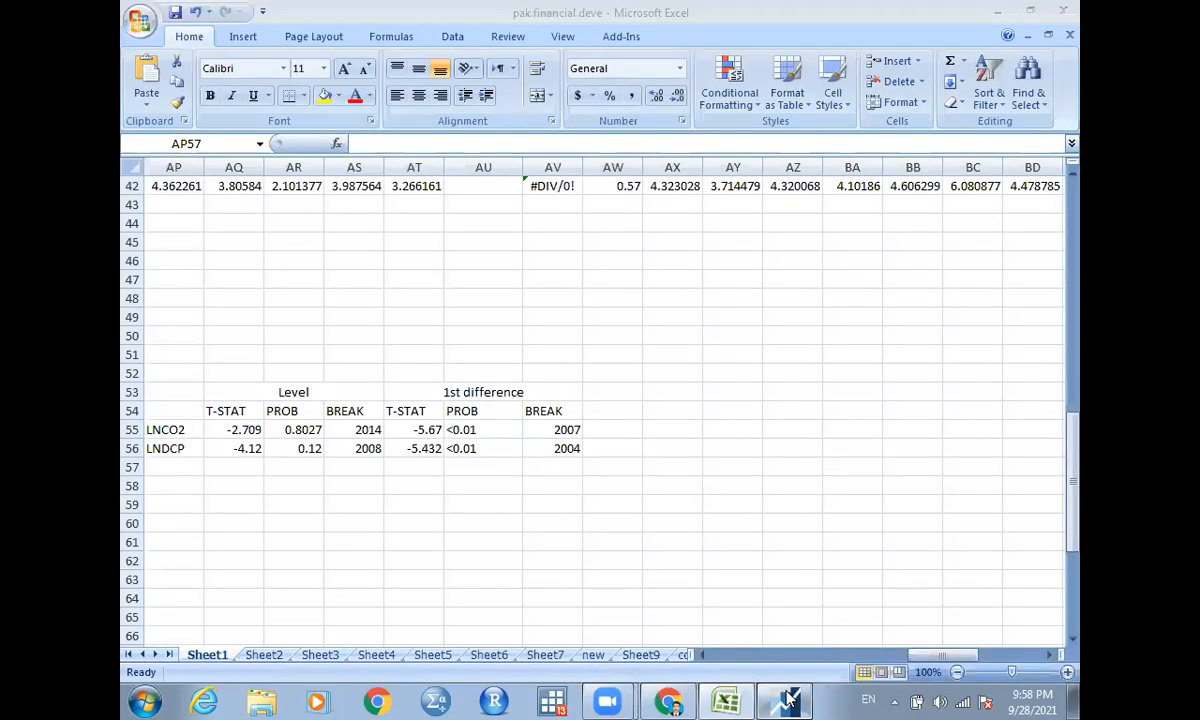
{"action": "left_click", "coordinate": [780, 701]}
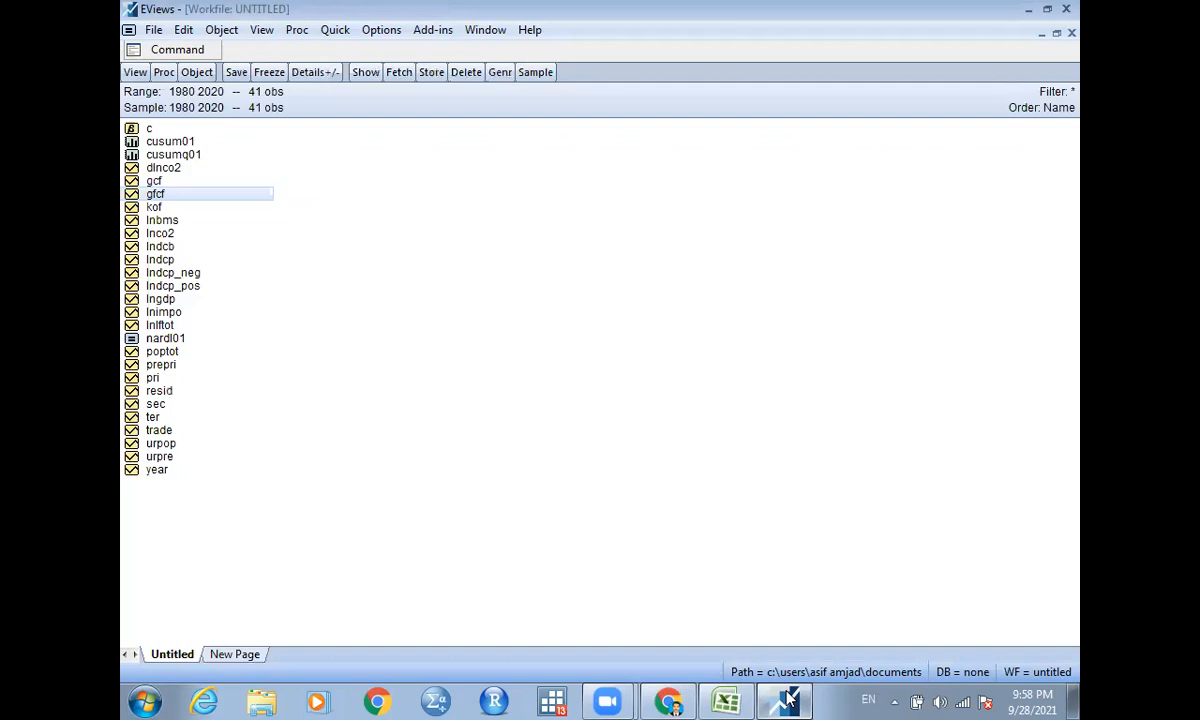
Open the series lnco2, lndcp, lnlftot and lnimpo together as an equation, with lnco2 as the dependent variable
{"action": "left_click", "coordinate": [241, 261]}
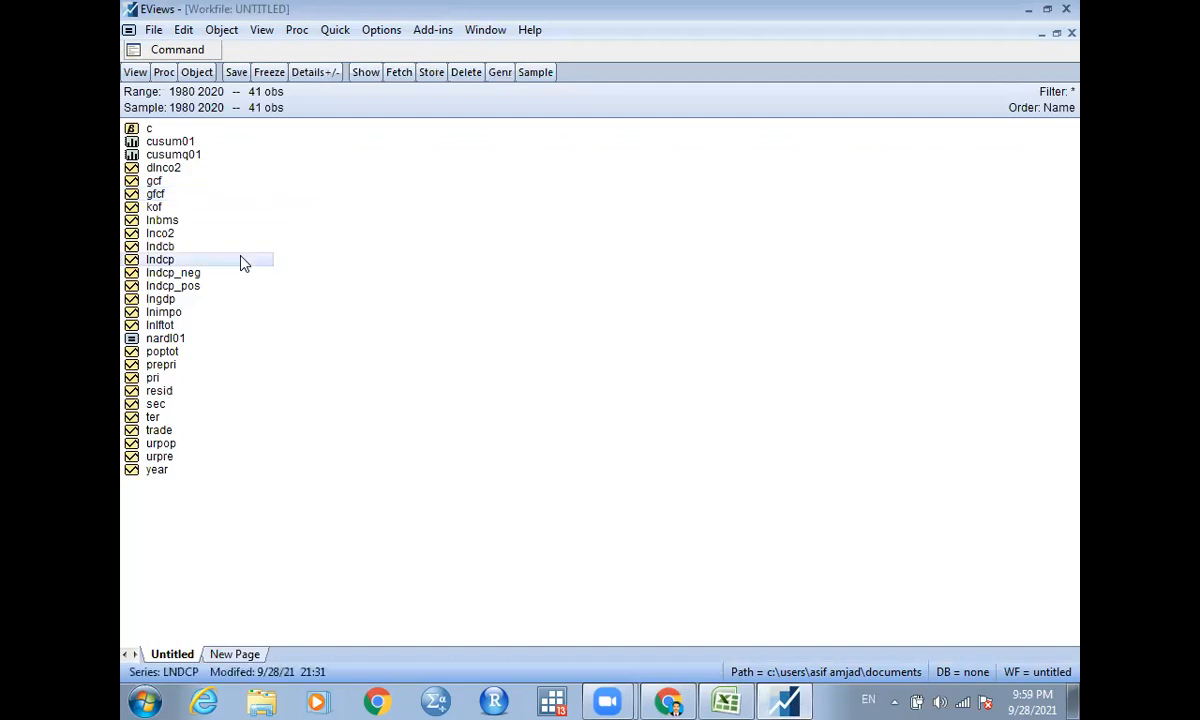
{"action": "left_click", "coordinate": [162, 235]}
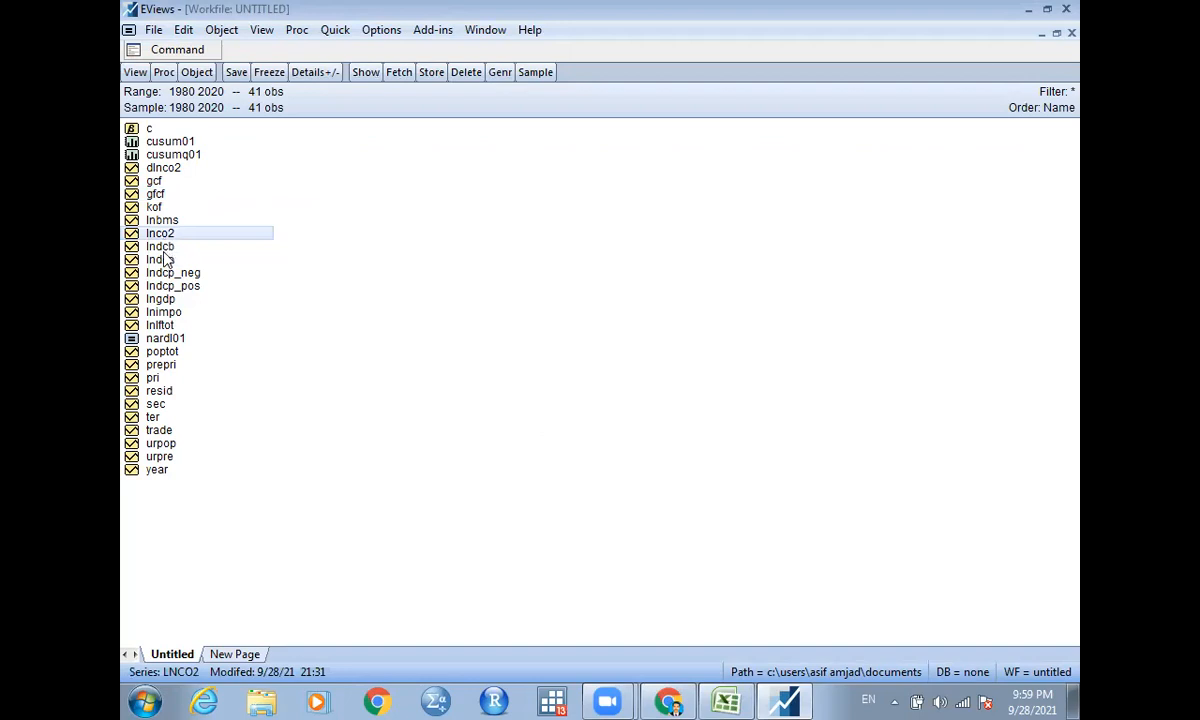
{"action": "left_click", "coordinate": [167, 262], "text": "ctrl"}
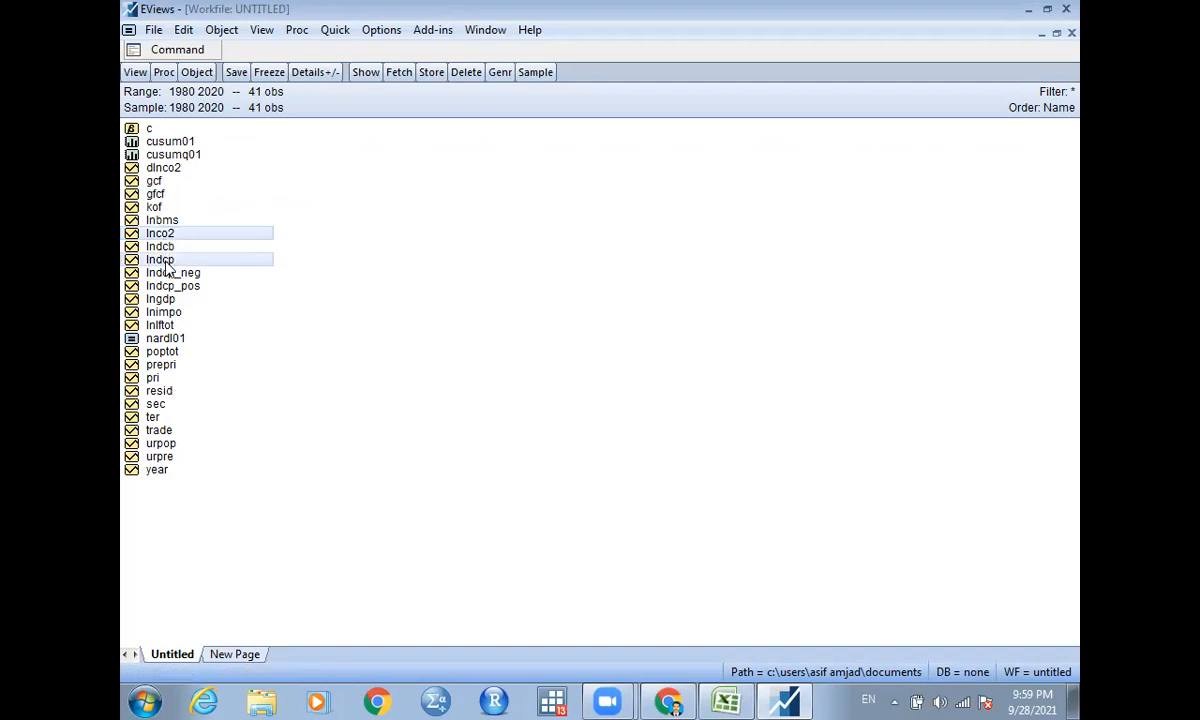
{"action": "left_click", "coordinate": [166, 326], "text": "ctrl"}
{"action": "left_click", "coordinate": [167, 314], "text": "ctrl"}
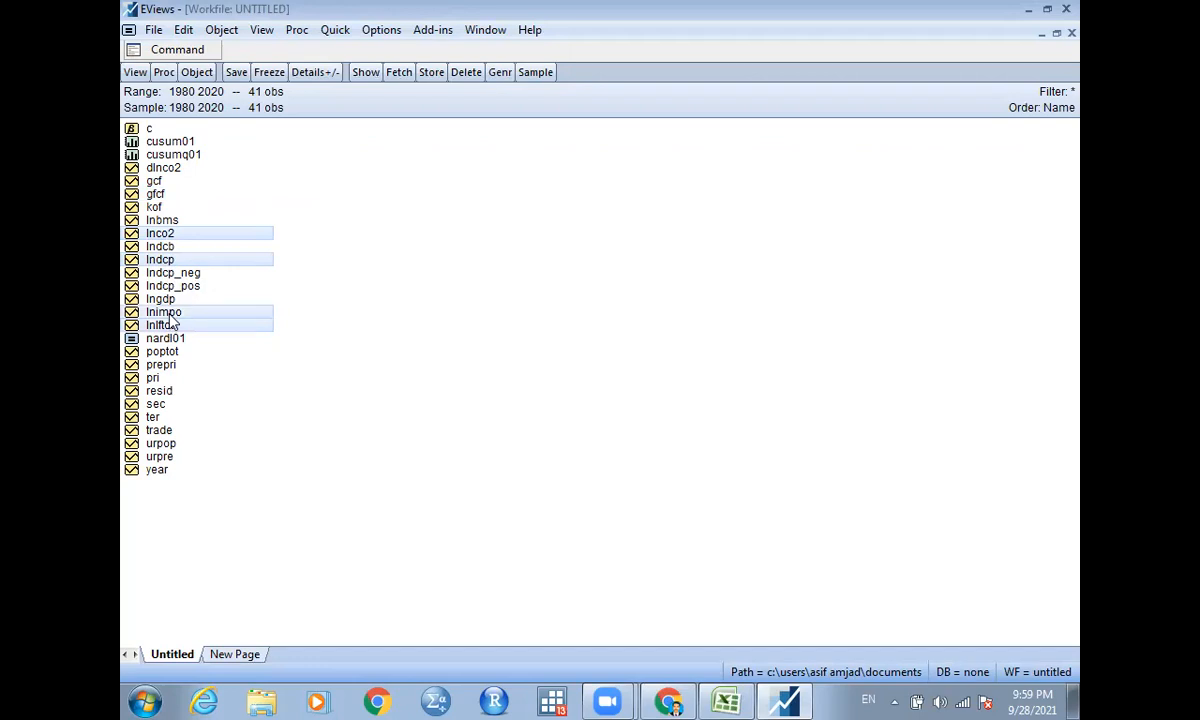
{"action": "right_click", "coordinate": [170, 318]}
{"action": "mouse_move", "coordinate": [296, 328]}
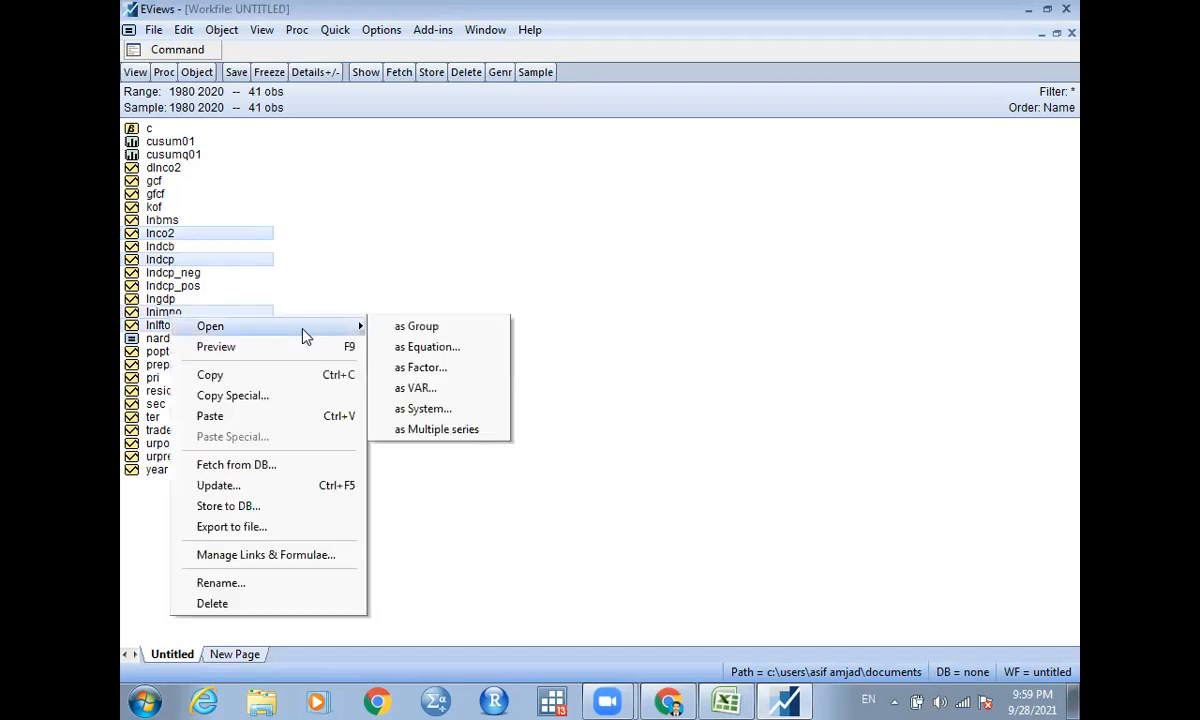
{"action": "left_click", "coordinate": [448, 348]}
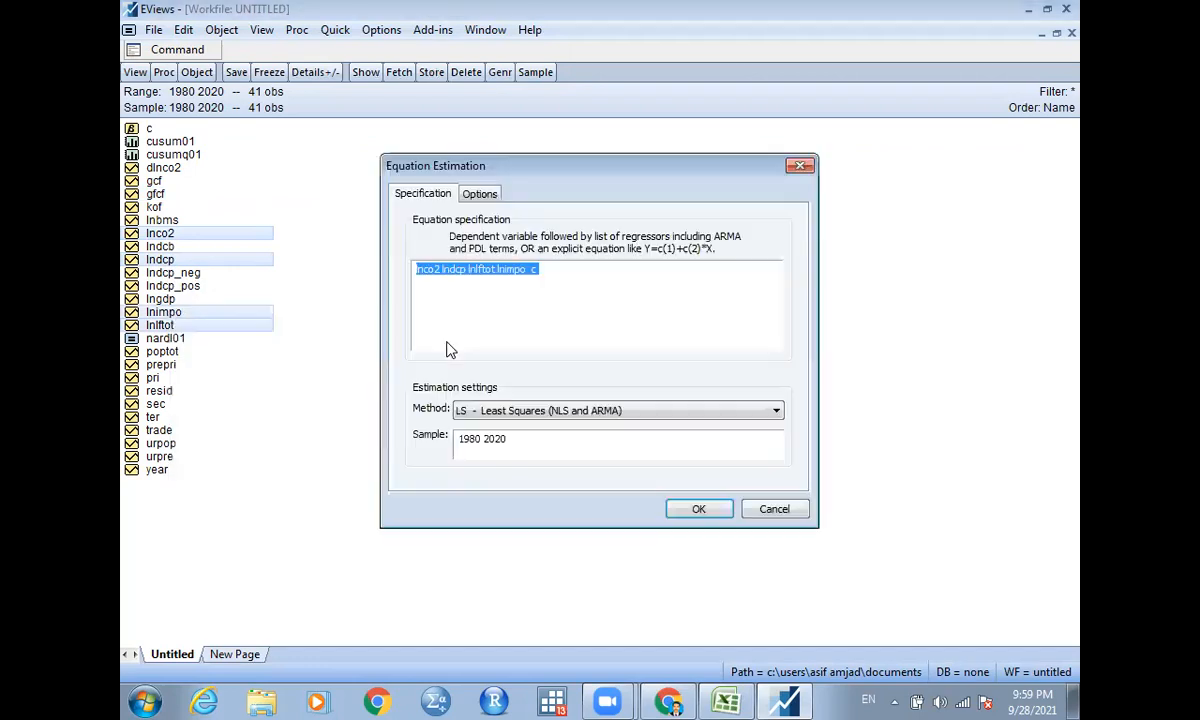
Estimate the equation by ARDL with maximum lags of 2 for the dependent variable and regressors and trend specification None
{"action": "left_click", "coordinate": [577, 410]}
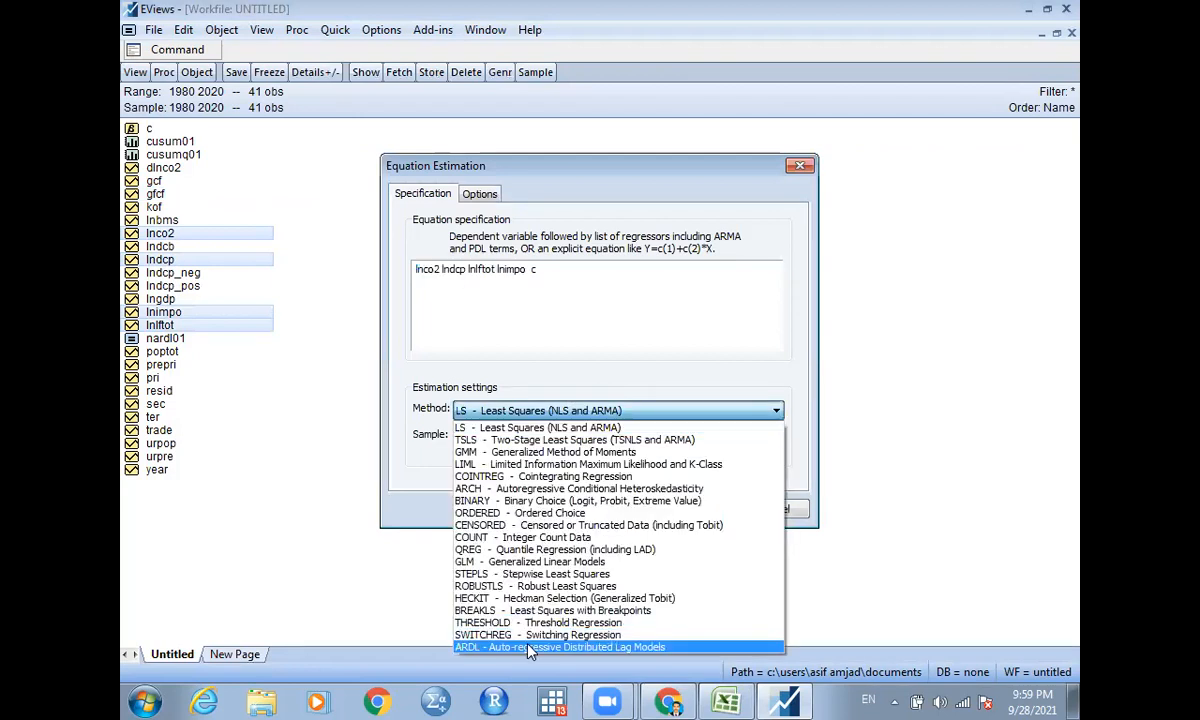
{"action": "left_click", "coordinate": [530, 647]}
{"action": "left_click", "coordinate": [636, 318]}
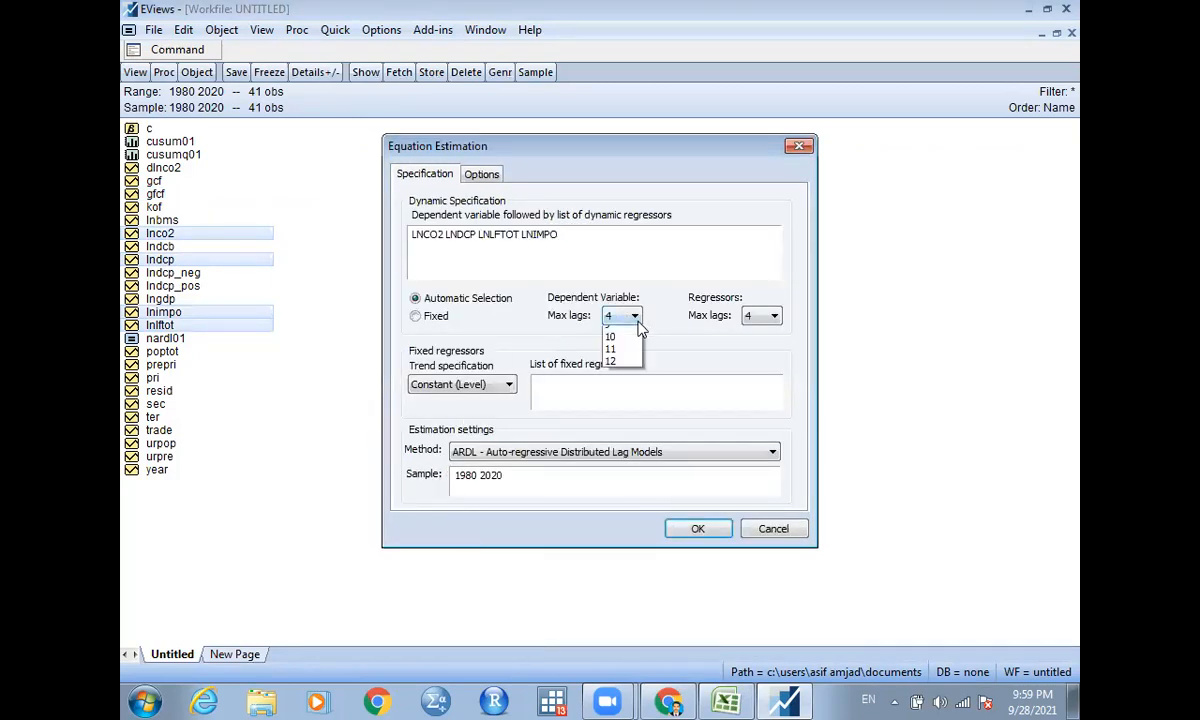
{"action": "left_click", "coordinate": [634, 346]}
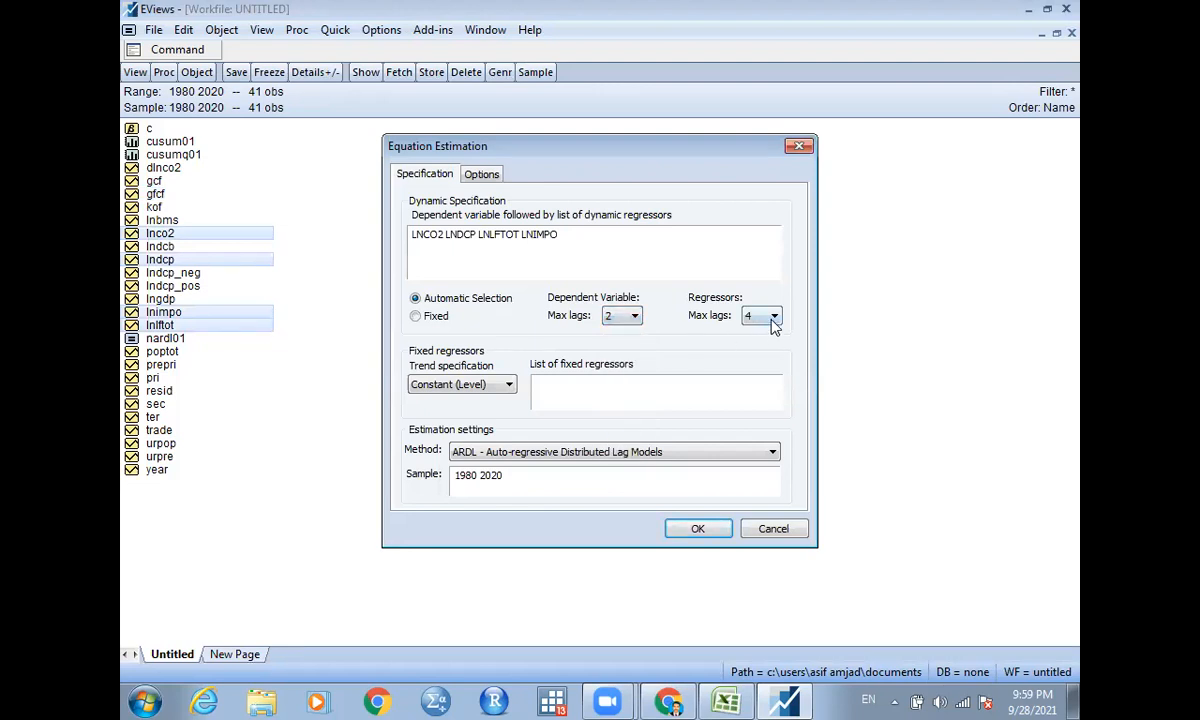
{"action": "left_click", "coordinate": [771, 320]}
{"action": "left_click", "coordinate": [771, 366]}
{"action": "left_click", "coordinate": [493, 389]}
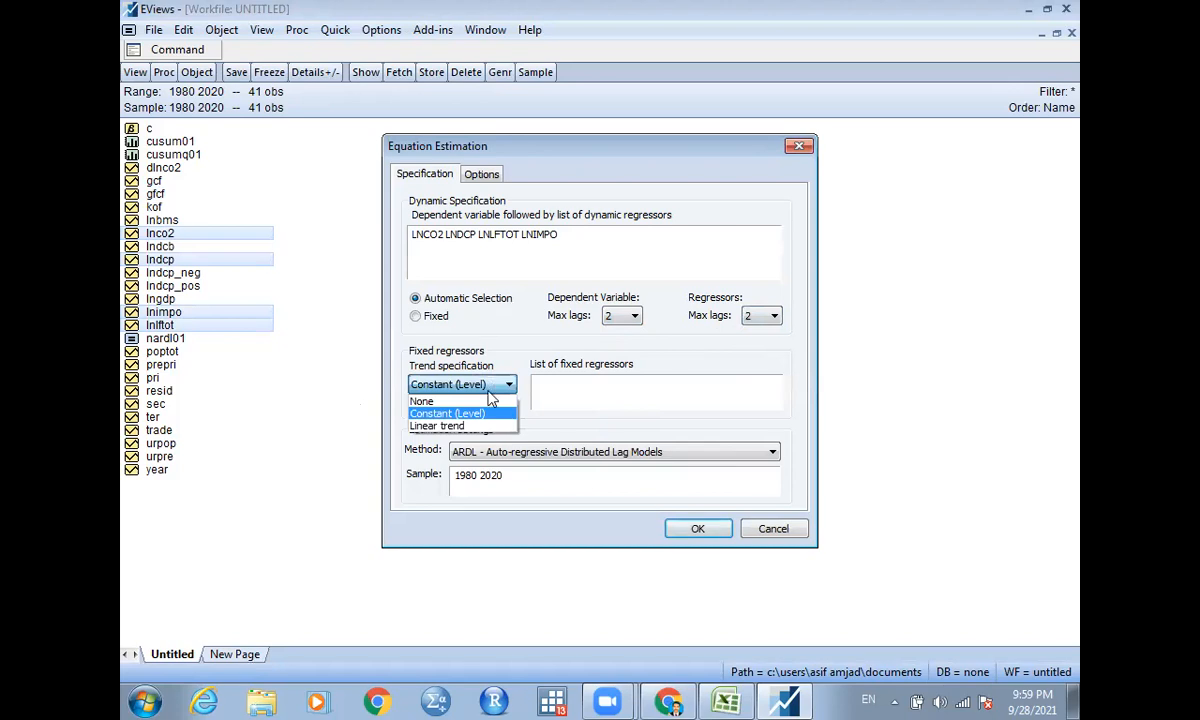
{"action": "left_click", "coordinate": [473, 402]}
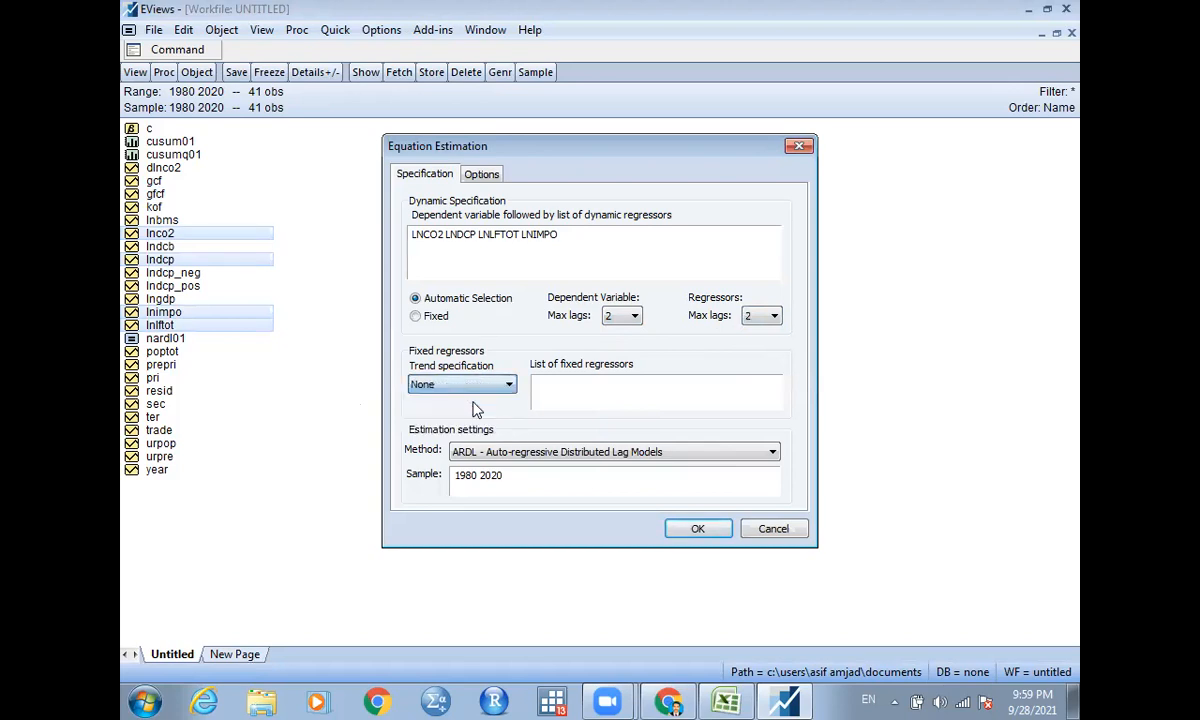
{"action": "left_click", "coordinate": [699, 534]}
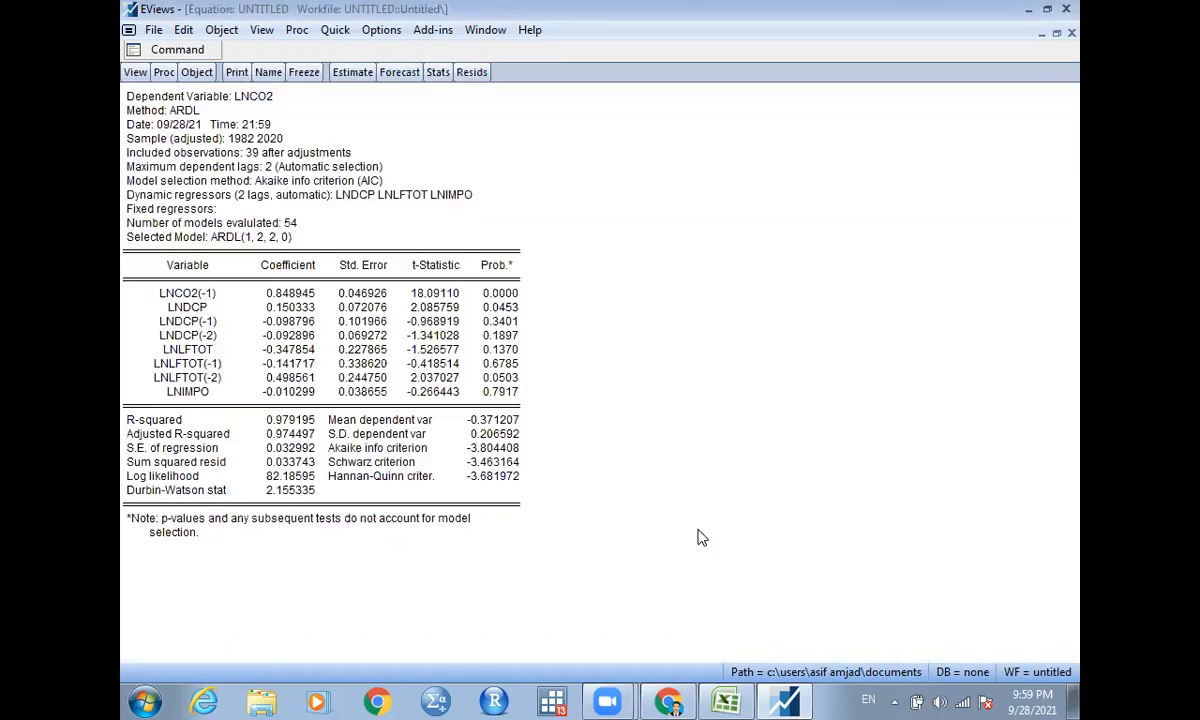
Add the label attribute asyvars with value lndcp to the ARDL equation and build its nonlinear ARDL model
{"action": "left_click", "coordinate": [134, 73]}
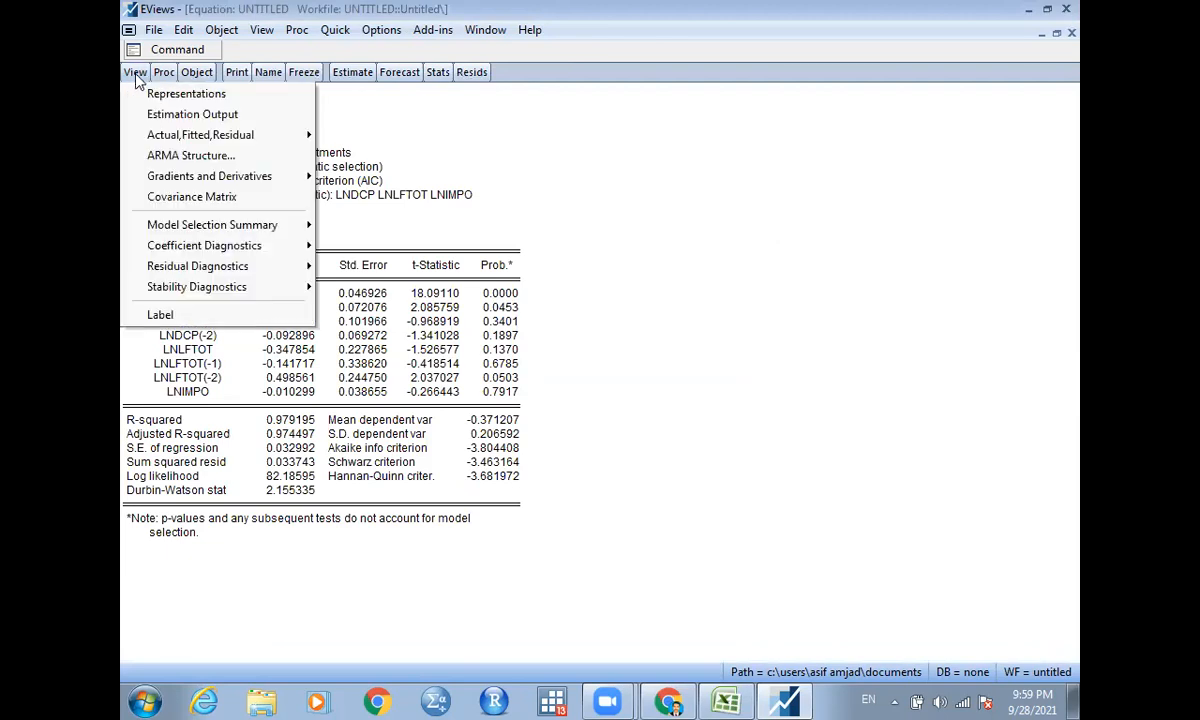
{"action": "left_click", "coordinate": [241, 318]}
{"action": "type", "text": "as"}
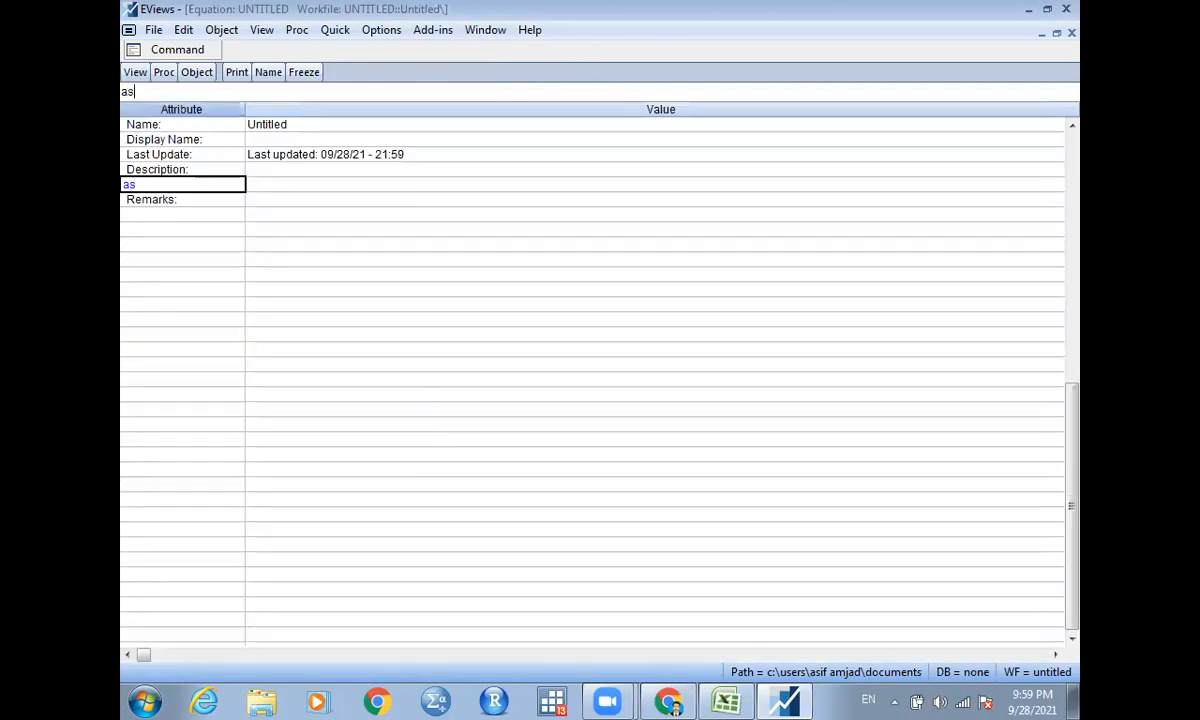
{"action": "type", "text": "yvars"}
{"action": "key", "text": "Return"}
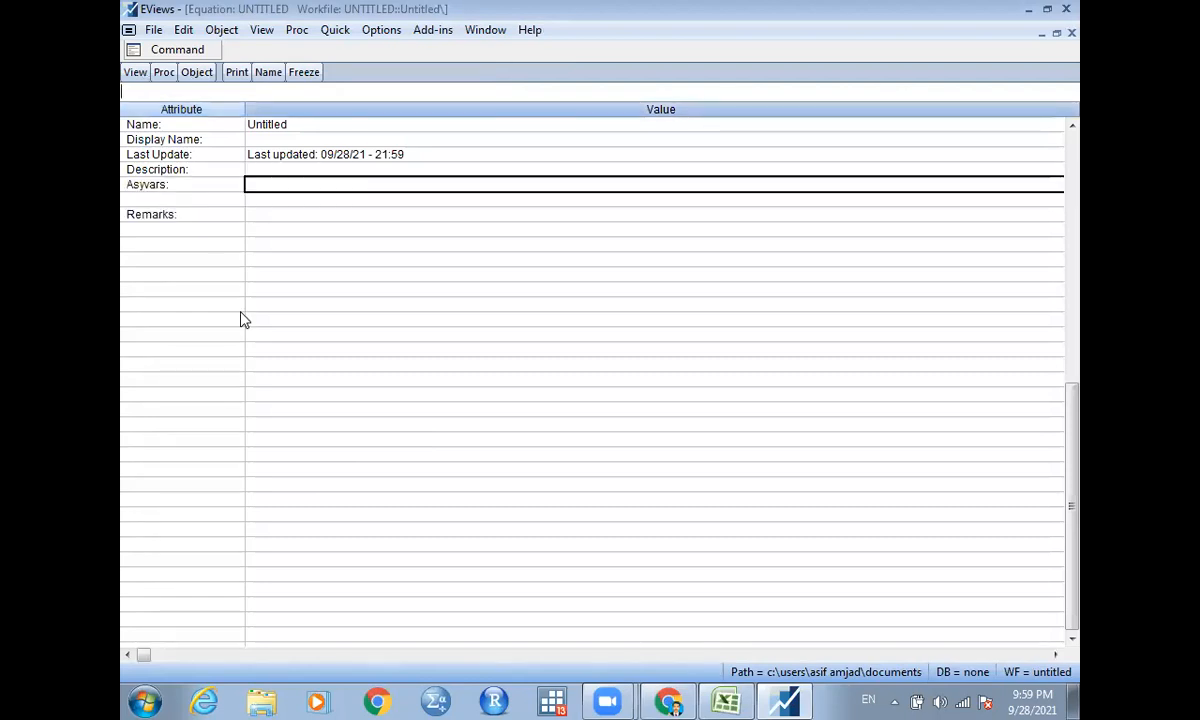
{"action": "type", "text": "Indcp"}
{"action": "key", "text": "Return"}
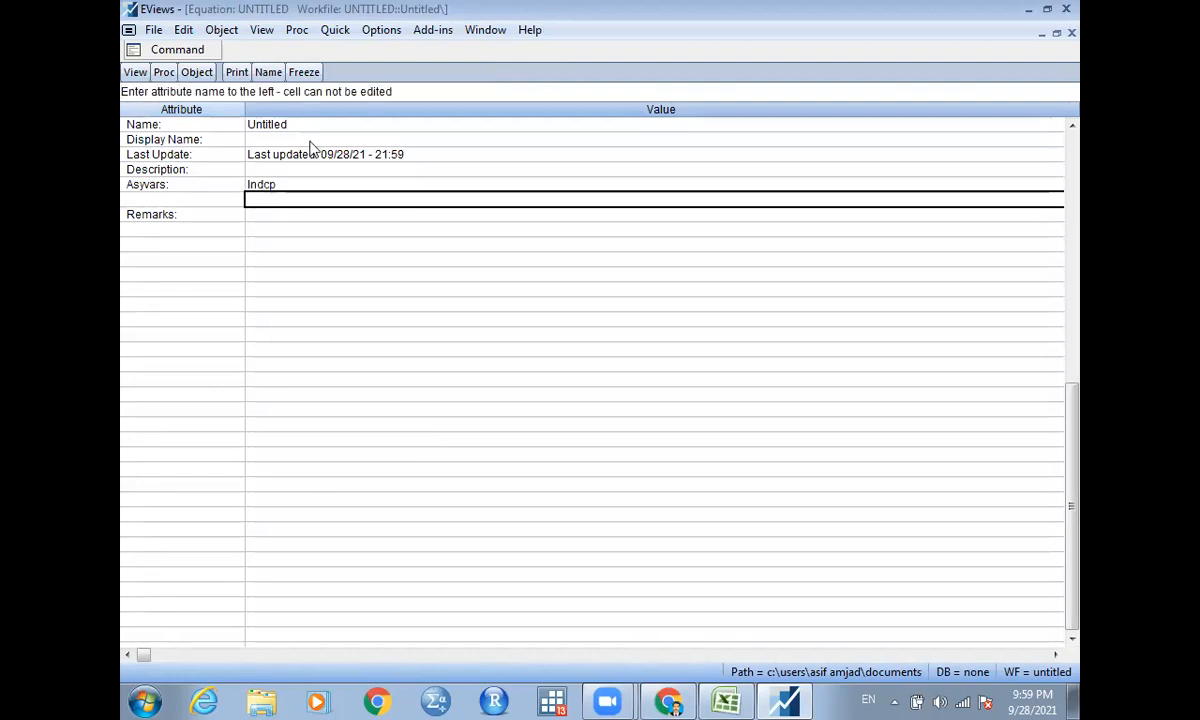
{"action": "left_click", "coordinate": [425, 30]}
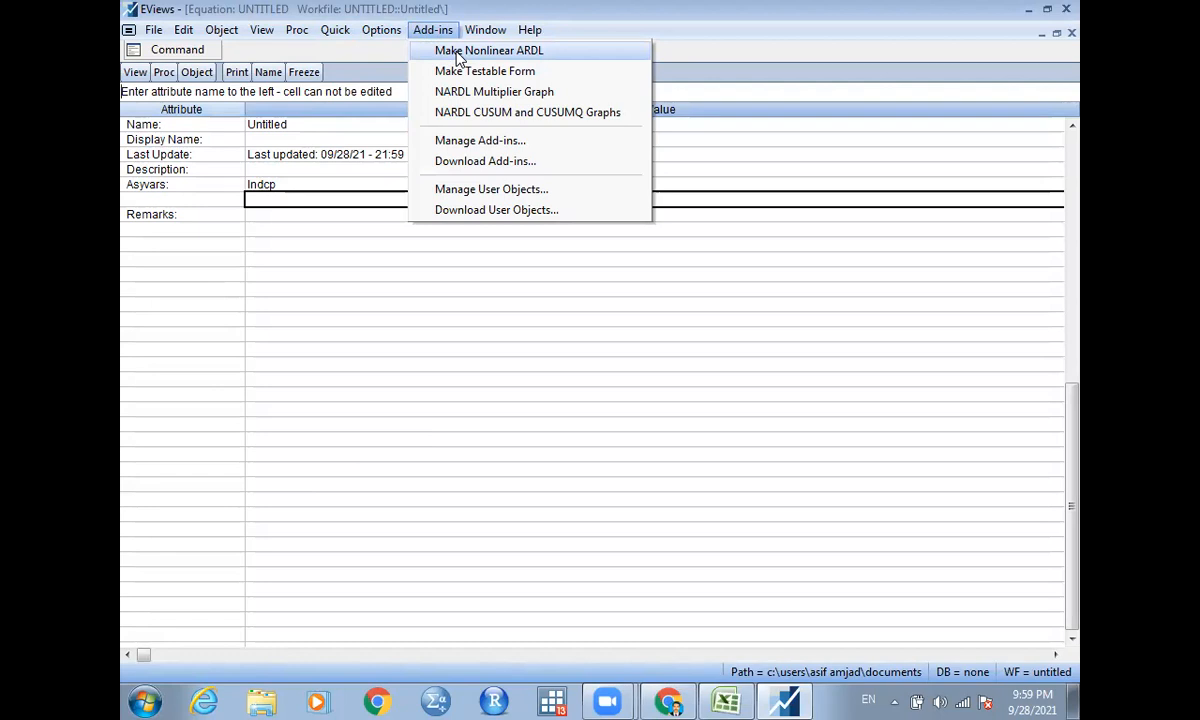
{"action": "left_click", "coordinate": [457, 52]}
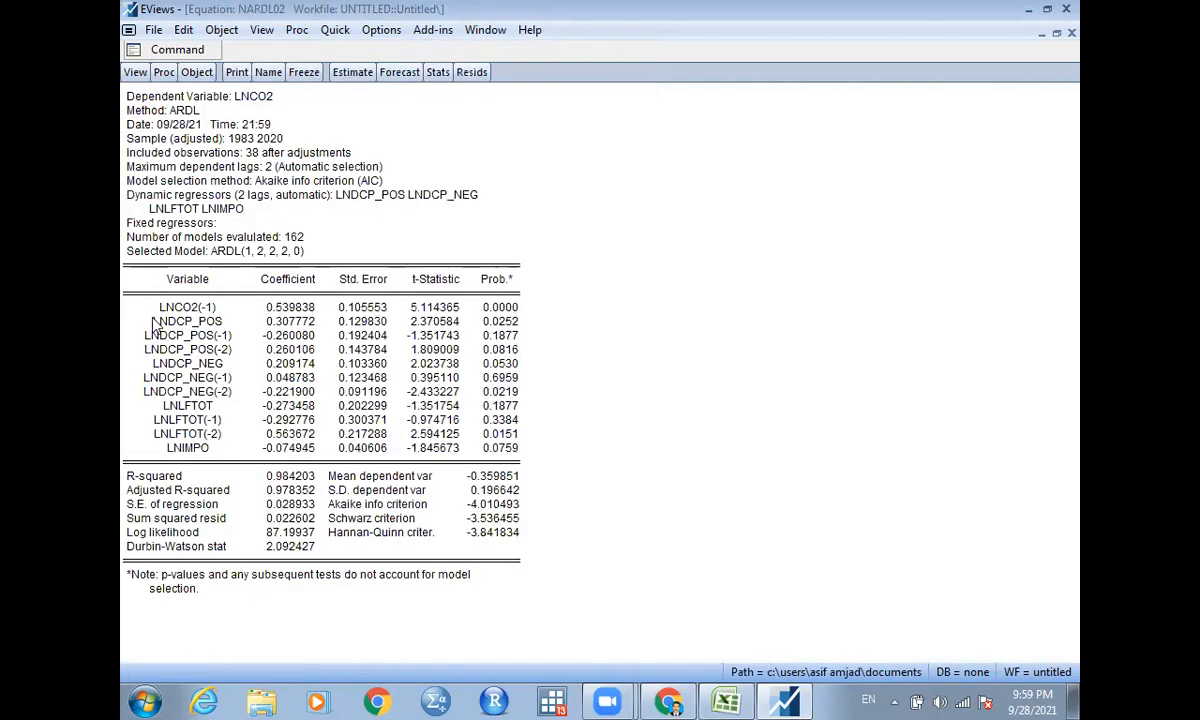
Run the bounds test on the nonlinear ARDL equation and display its cointegration and long-run form
{"action": "left_click", "coordinate": [134, 73]}
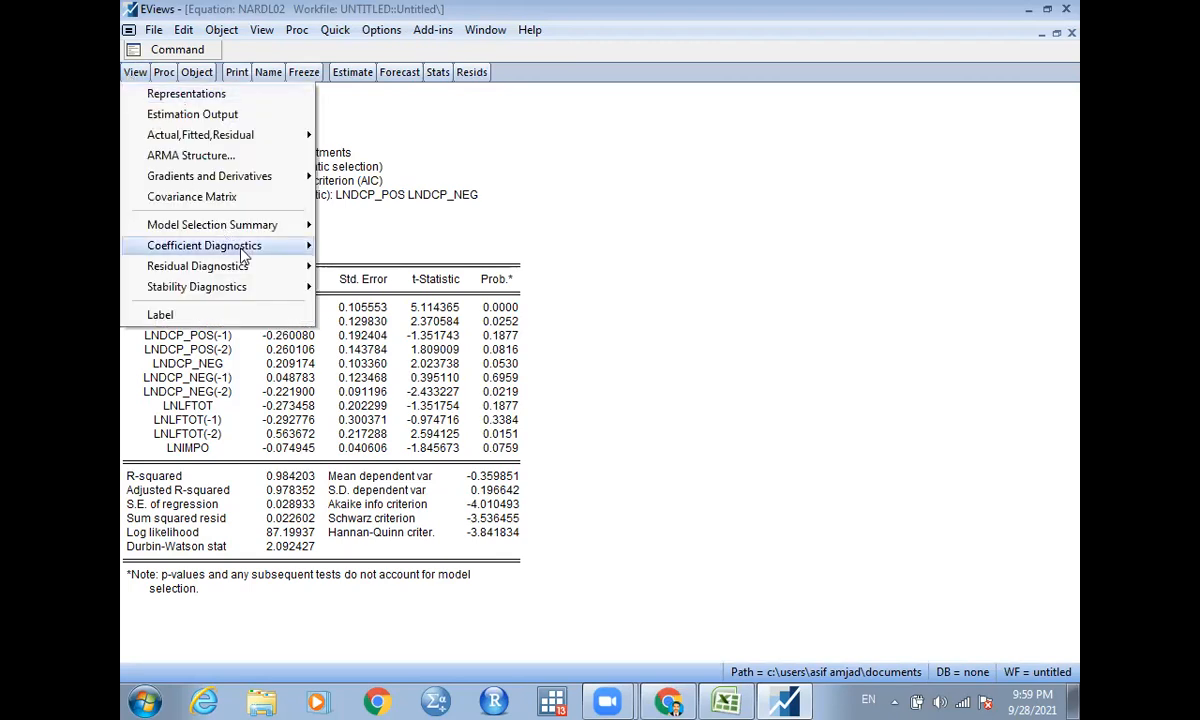
{"action": "mouse_move", "coordinate": [230, 245]}
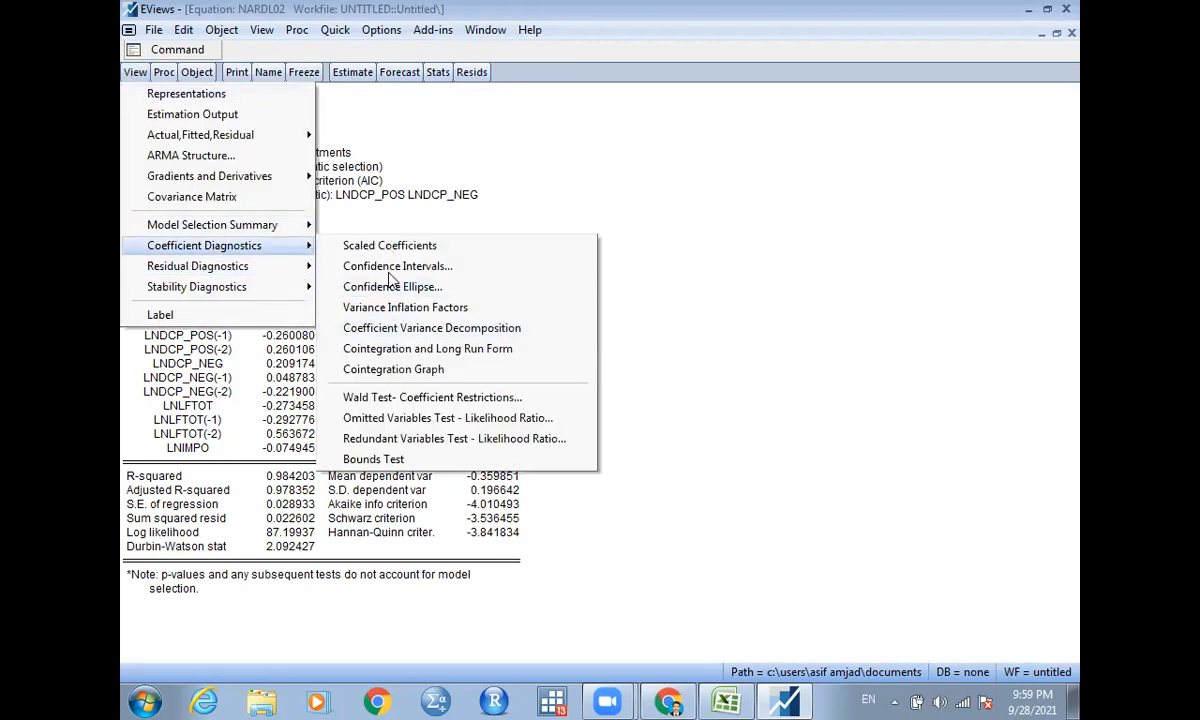
{"action": "left_click", "coordinate": [400, 460]}
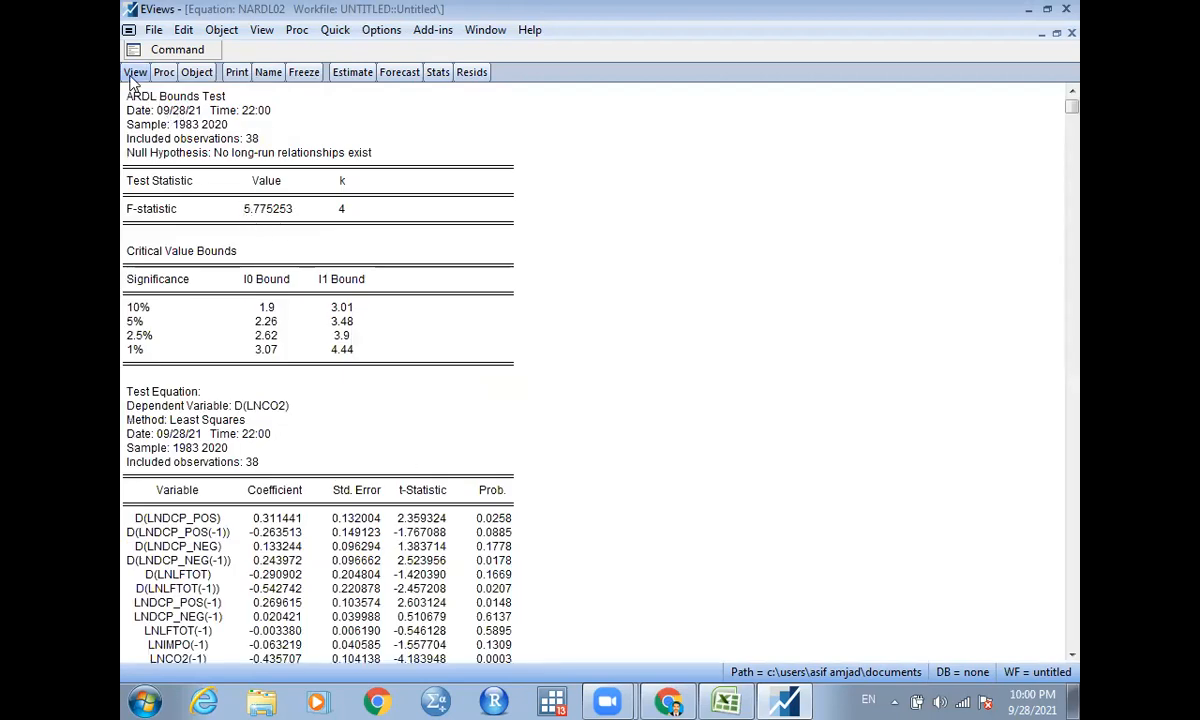
{"action": "left_click", "coordinate": [134, 73]}
{"action": "mouse_move", "coordinate": [276, 245]}
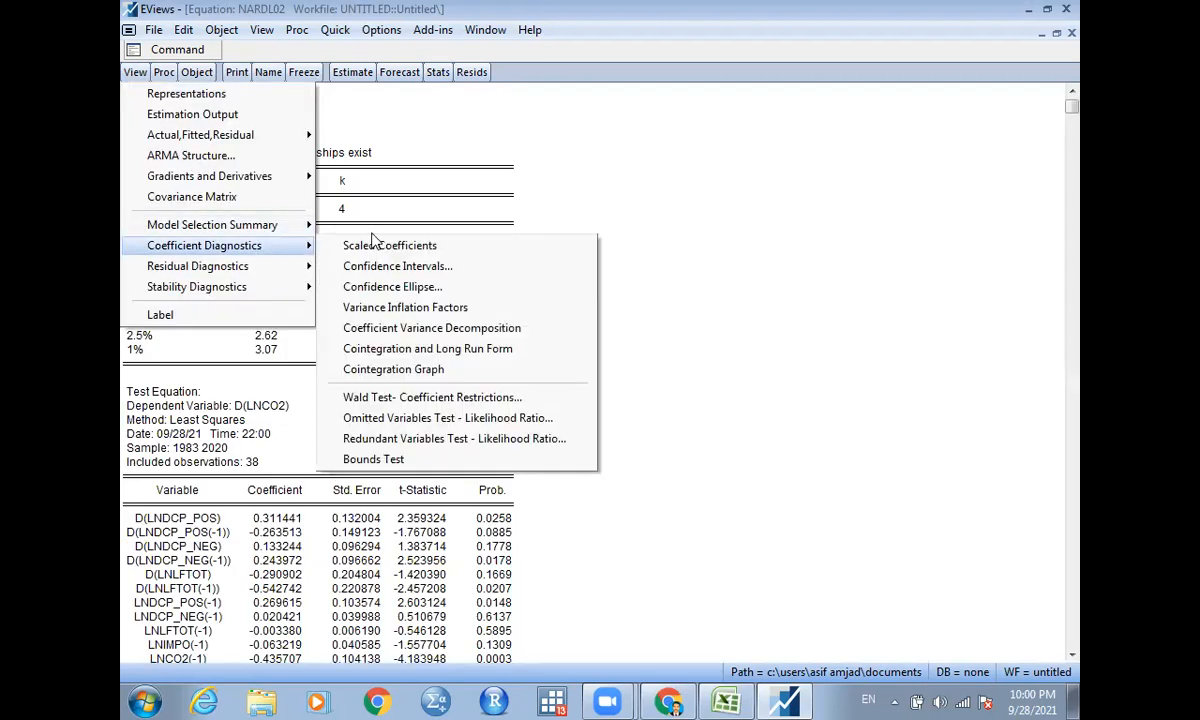
{"action": "left_click", "coordinate": [434, 348]}
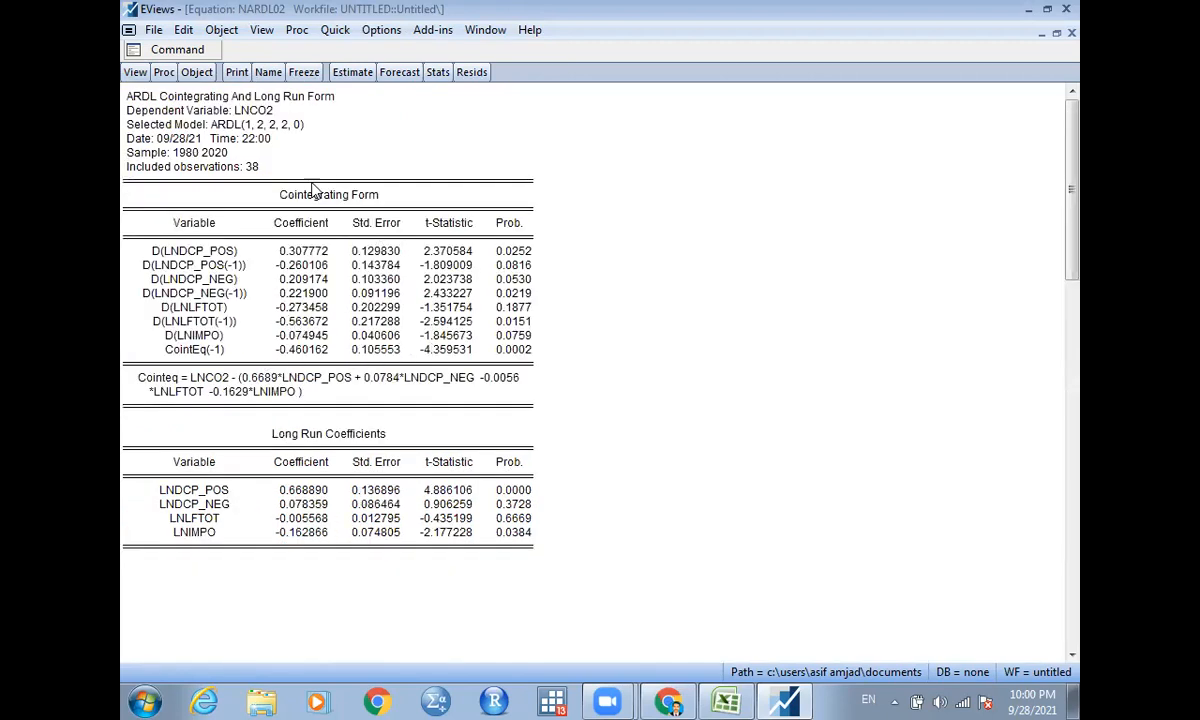
Generate the NARDL multiplier graph for the asymmetric lndcp effects and restore the graph window from its maximized size
{"action": "left_click", "coordinate": [433, 31]}
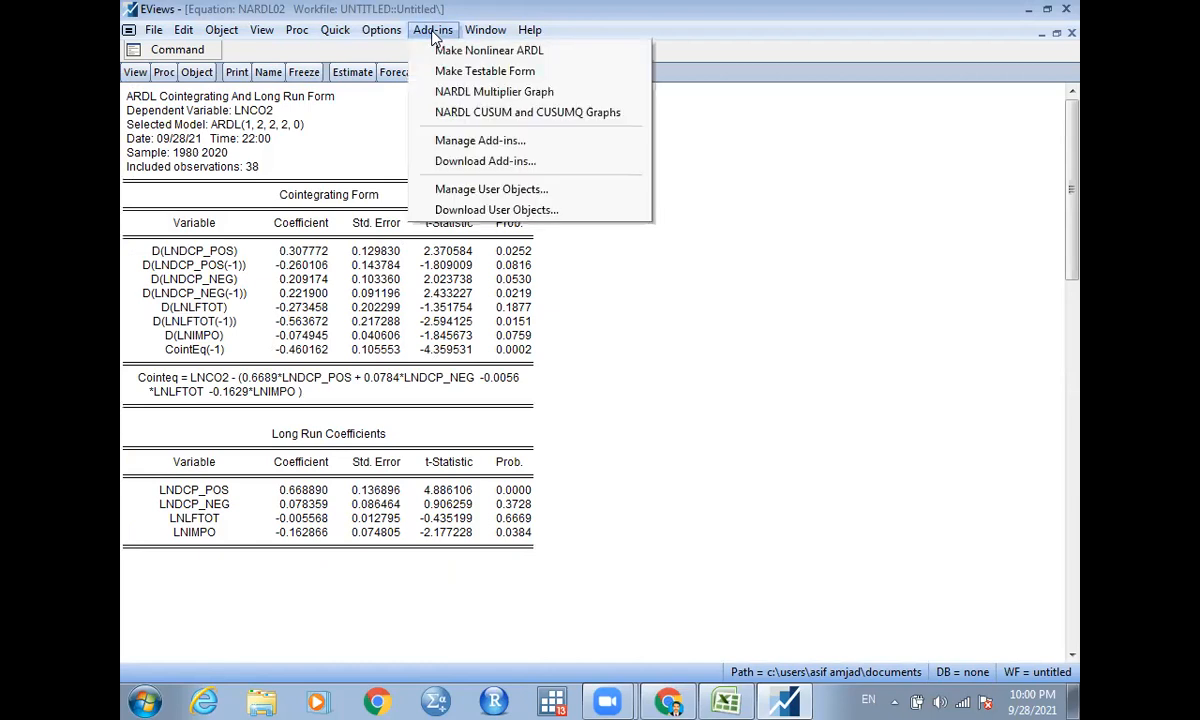
{"action": "left_click", "coordinate": [477, 95]}
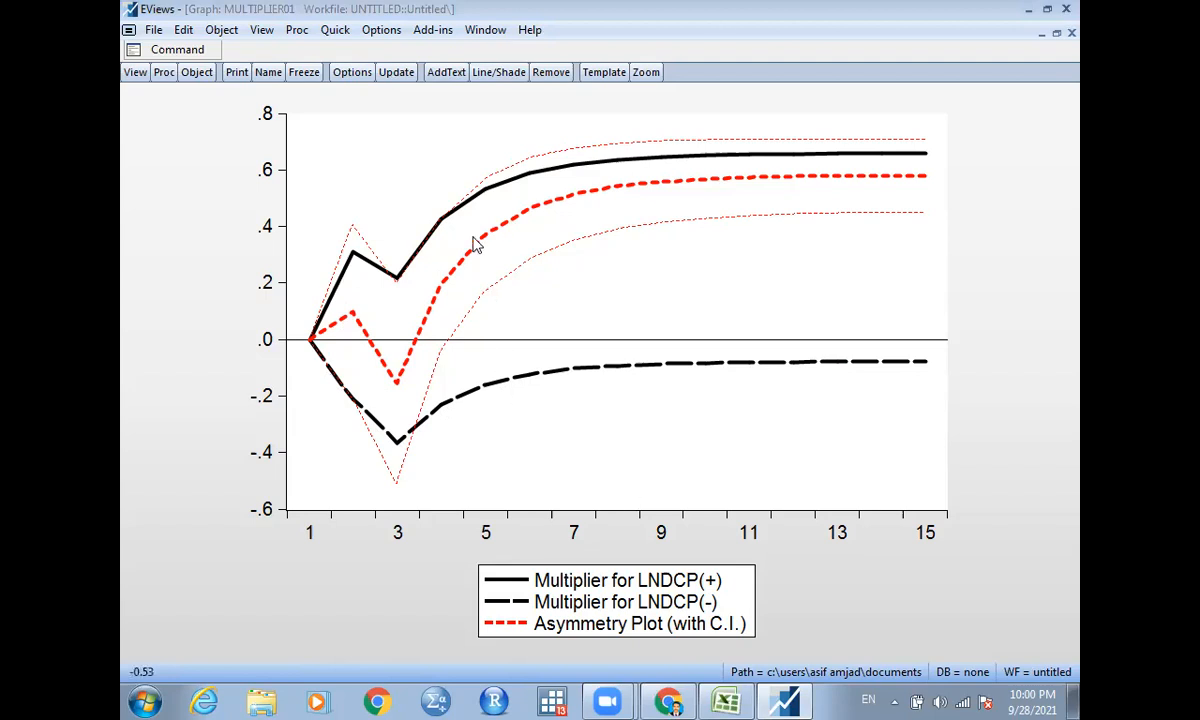
{"action": "mouse_move", "coordinate": [489, 226]}
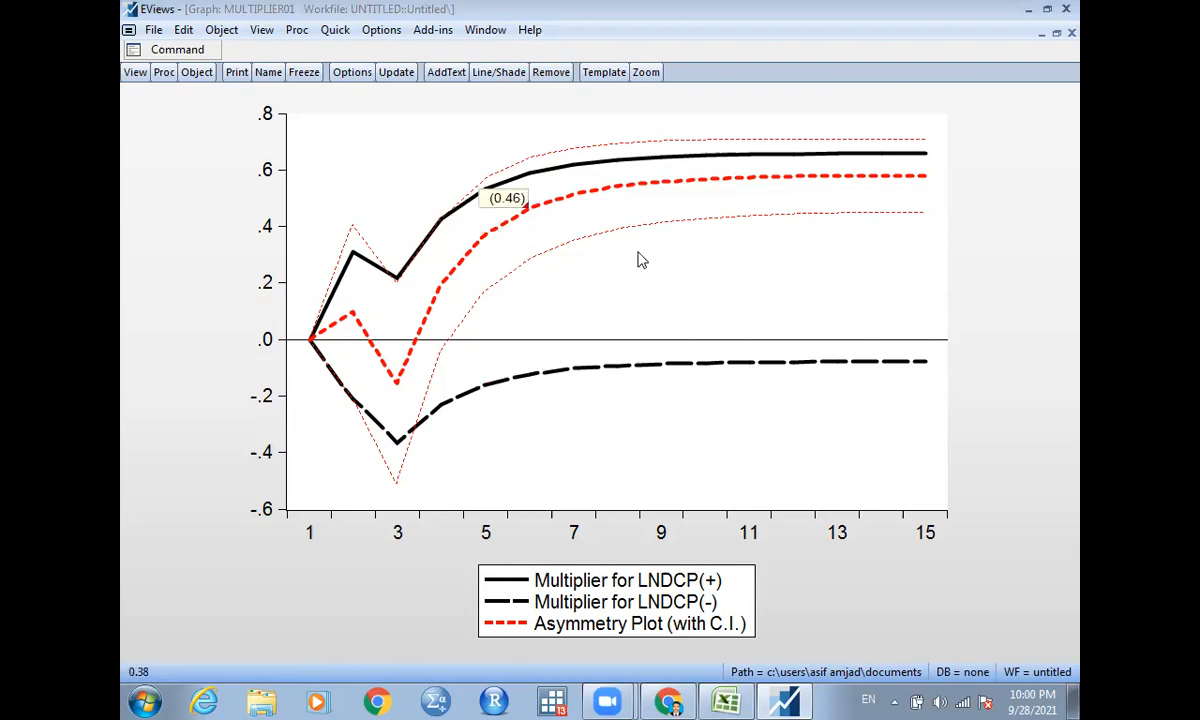
{"action": "left_click", "coordinate": [1056, 34]}
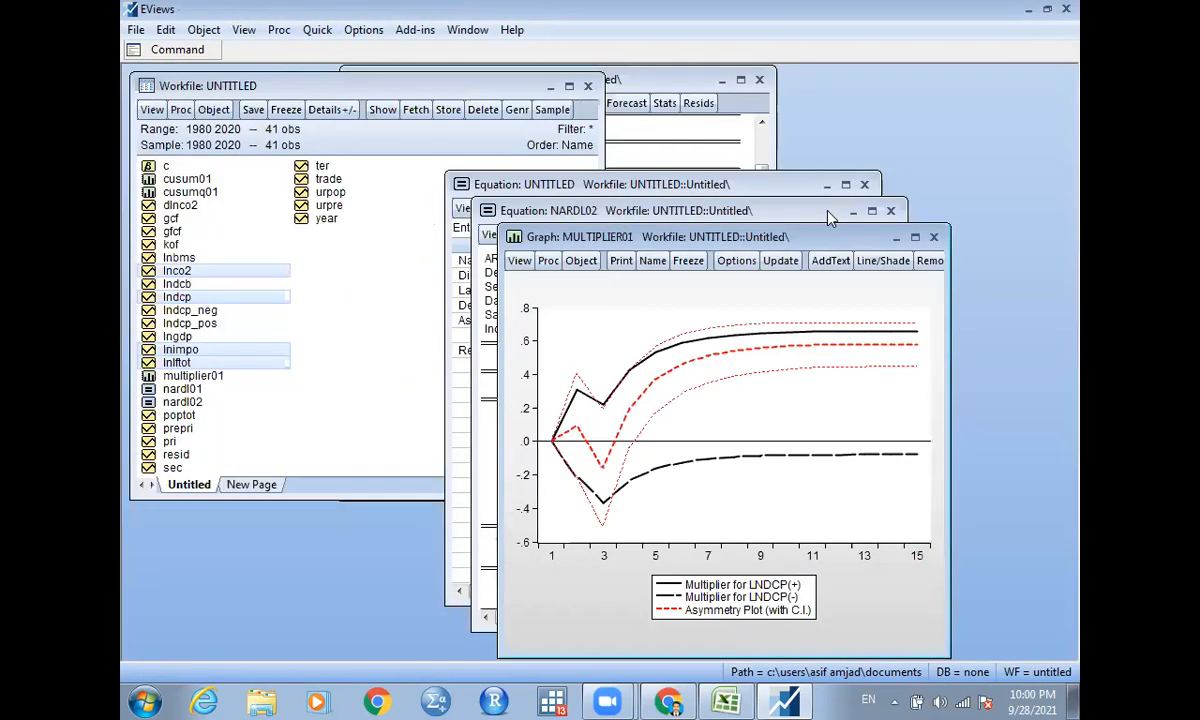